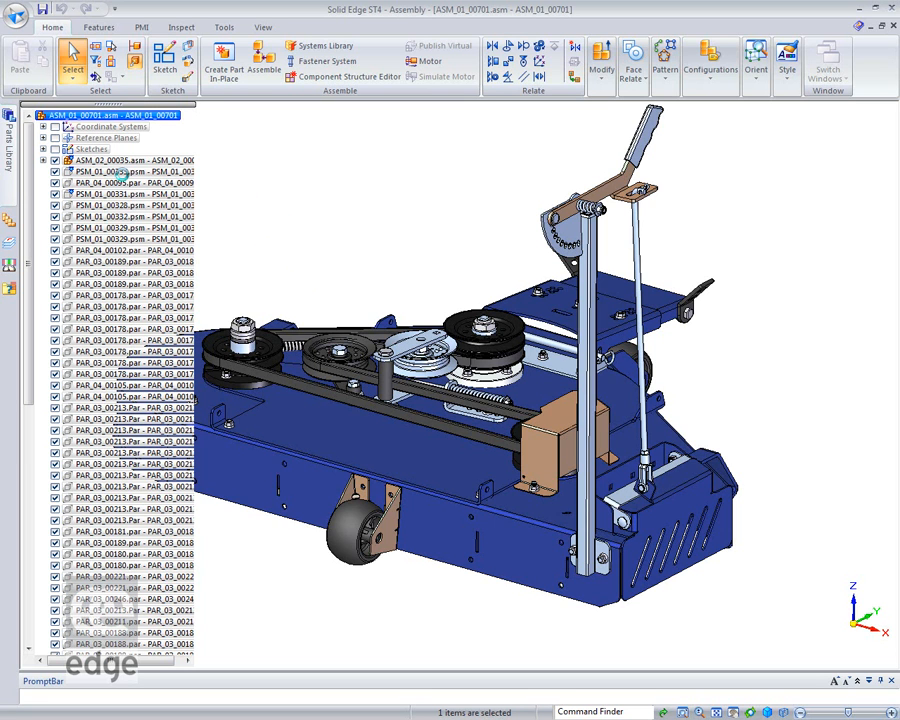
Edit PSM_01_00333.psm in place within the assembly, with the surrounding mower deck parts displayed.
{"action": "key", "text": "Escape"}
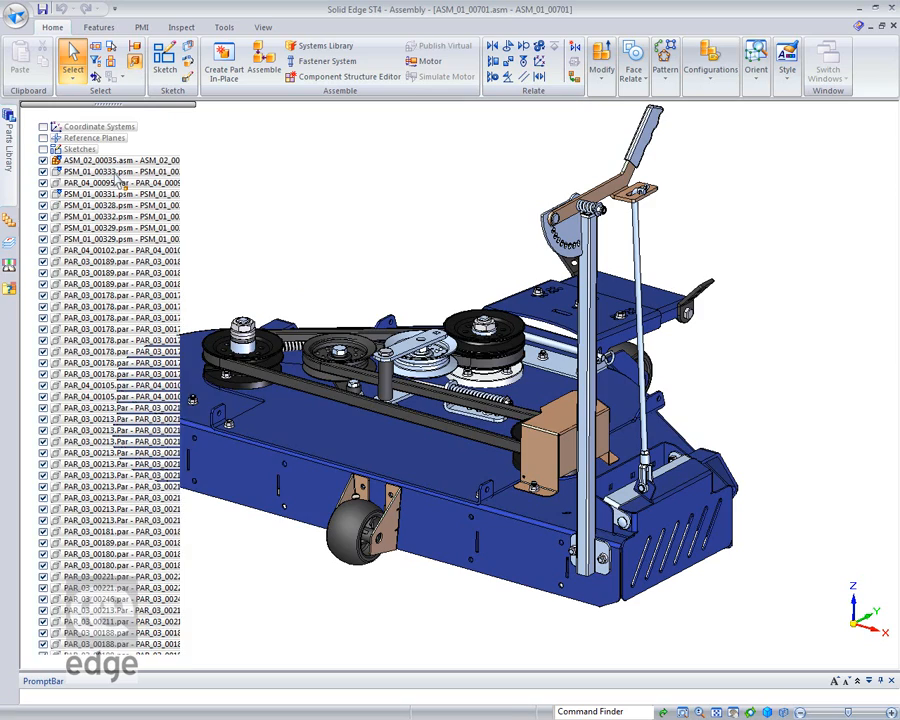
{"action": "middle_click_drag", "start_coordinate": [287, 227], "coordinate": [580, 380]}
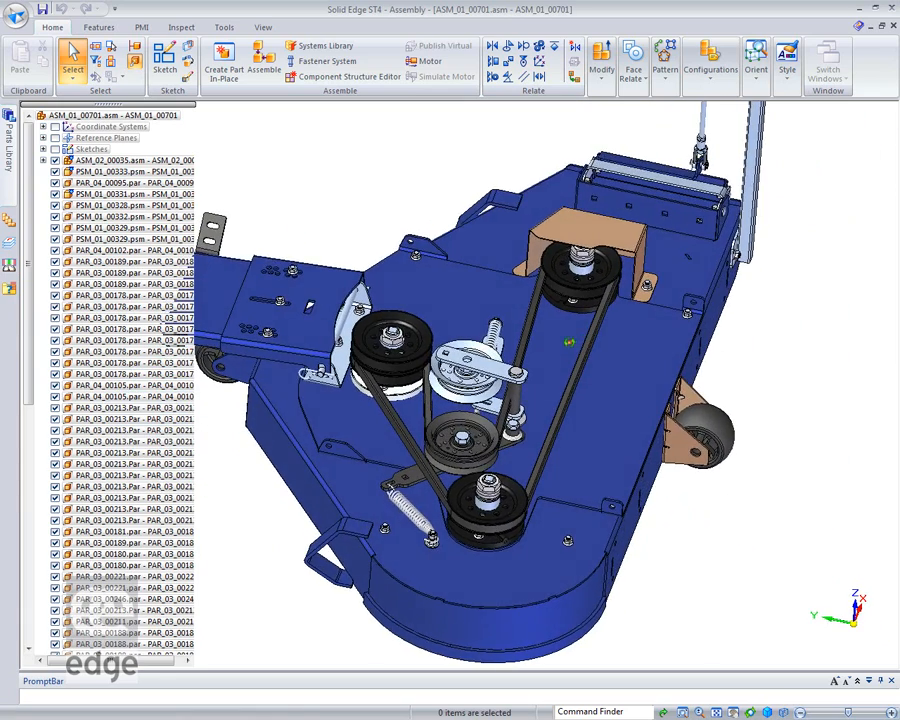
{"action": "left_click", "coordinate": [101, 173]}
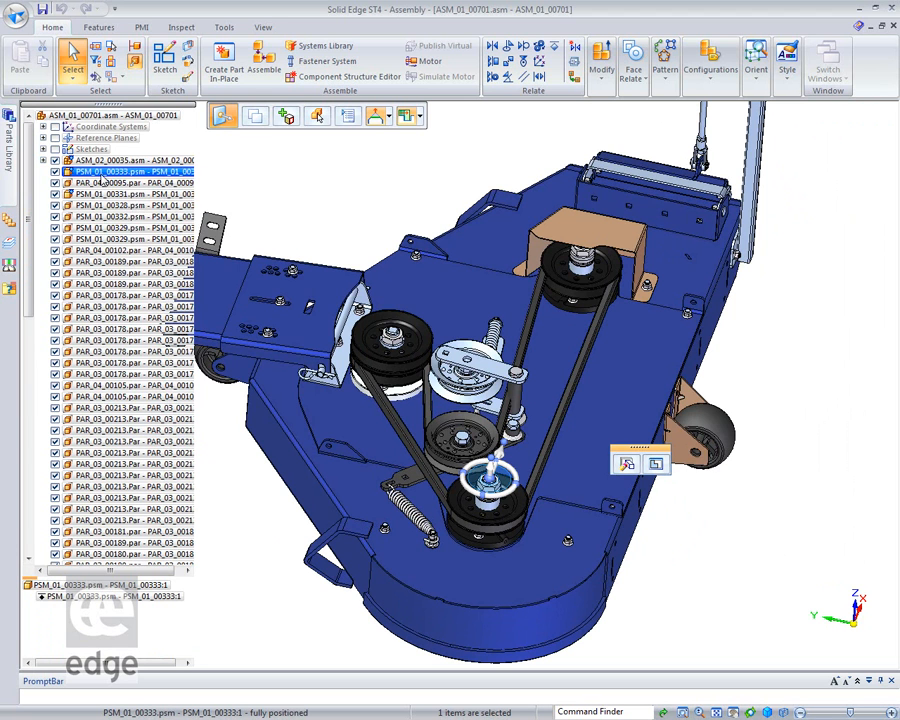
{"action": "right_click", "coordinate": [102, 174]}
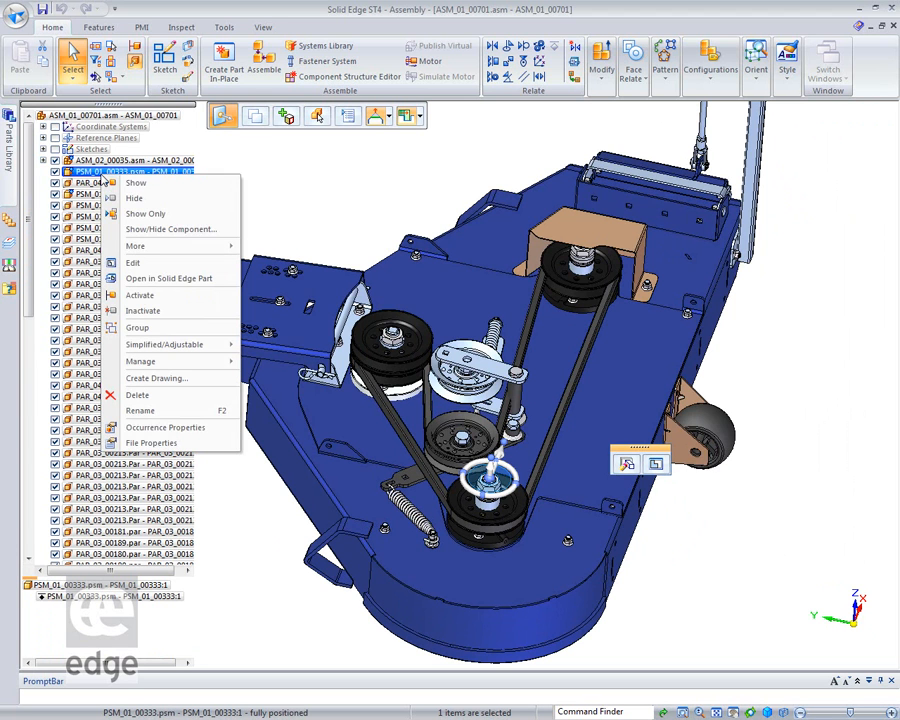
{"action": "left_click", "coordinate": [133, 262]}
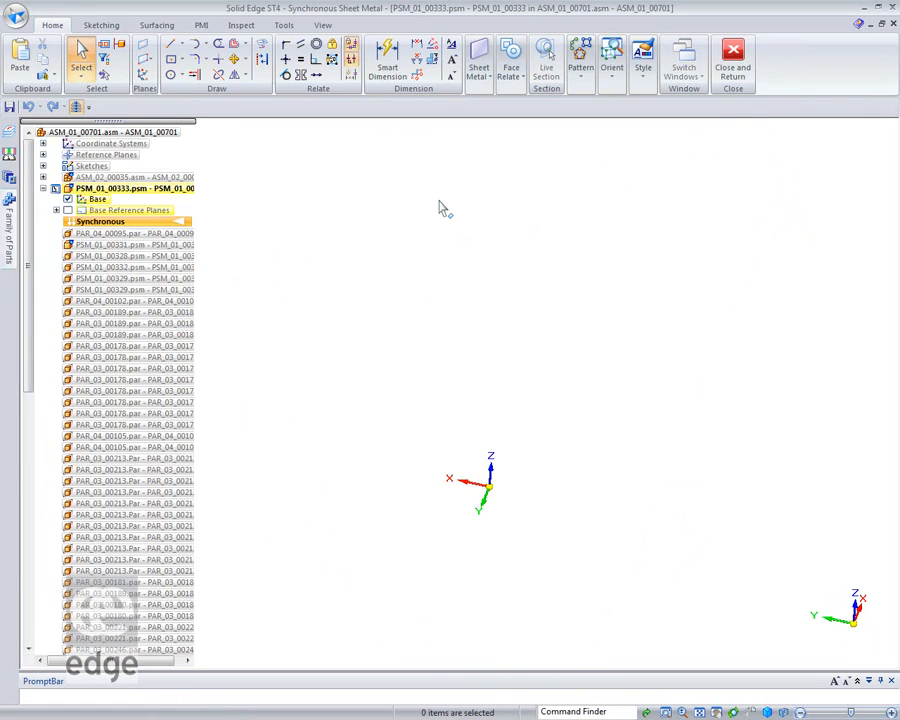
{"action": "left_click", "coordinate": [76, 106]}
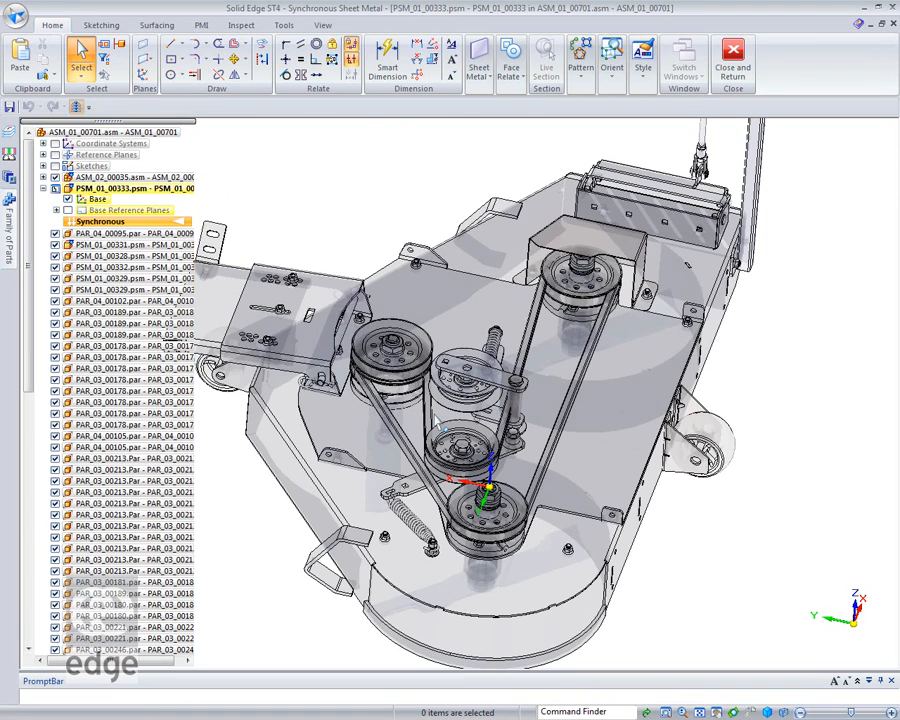
Sketch a rectangle centred on the origin of the locked base plane, 190 mm wide, 200 mm high, at a 0° angle.
{"action": "middle_click_drag", "start_coordinate": [786, 553], "coordinate": [763, 547]}
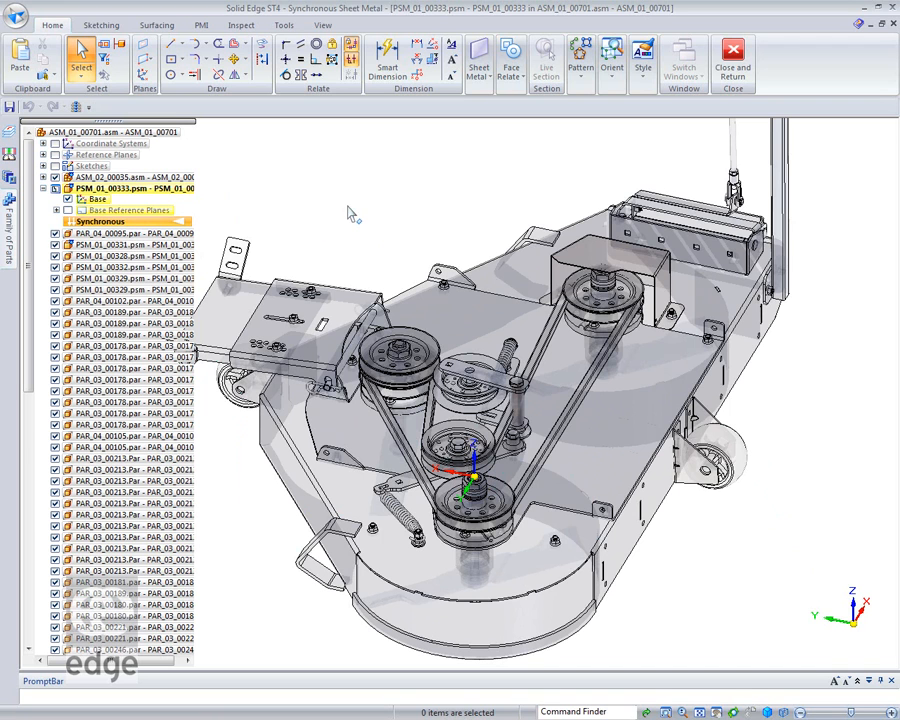
{"action": "left_click", "coordinate": [171, 59]}
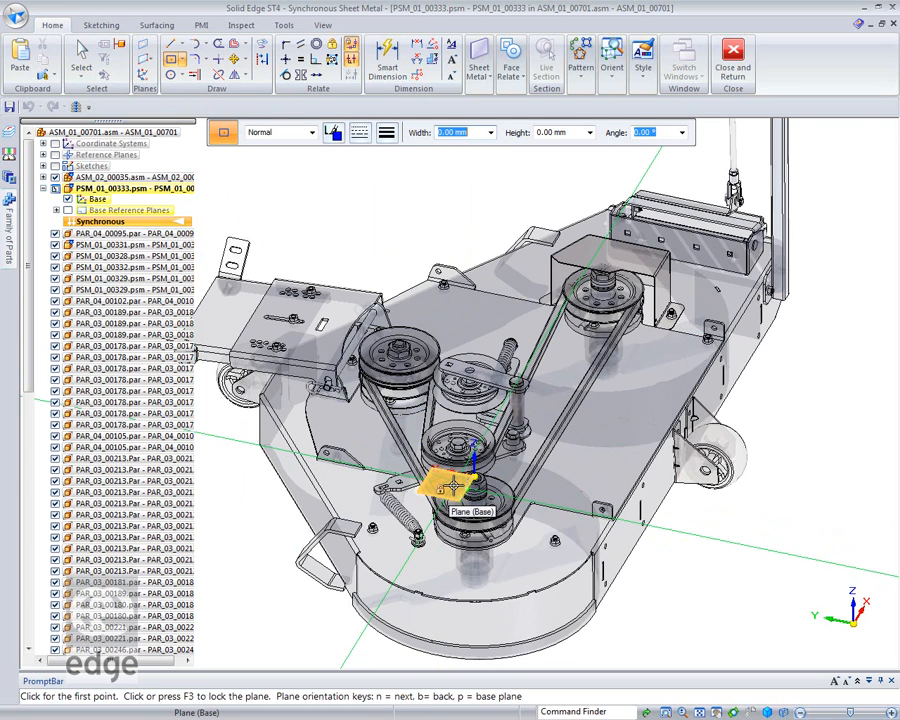
{"action": "key", "text": "F3"}
{"action": "left_click", "coordinate": [499, 492]}
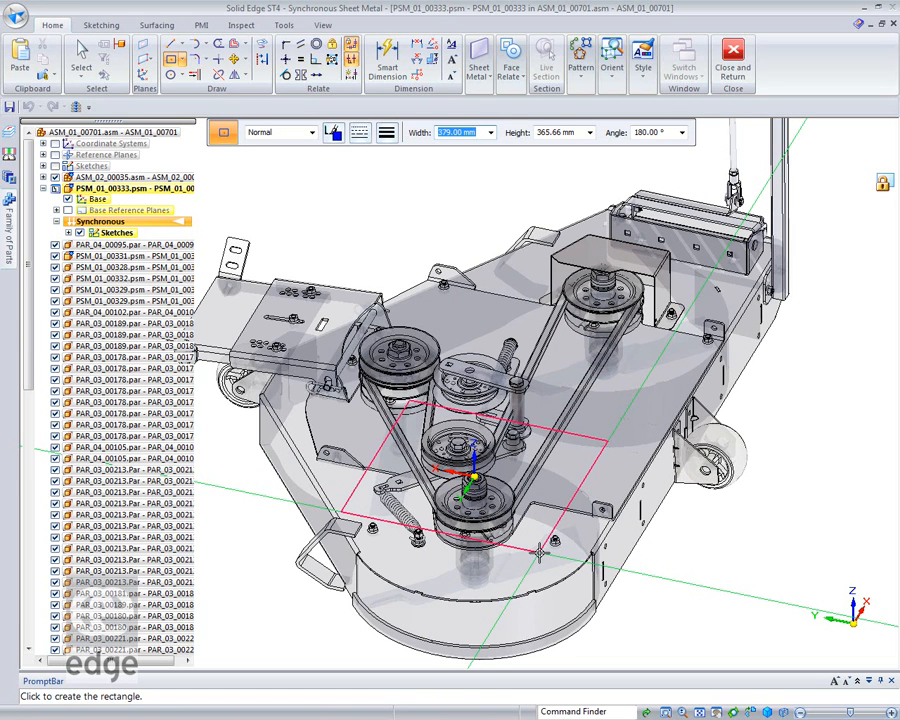
{"action": "type", "text": "190"}
{"action": "key", "text": "Tab"}
{"action": "type", "text": "2"}
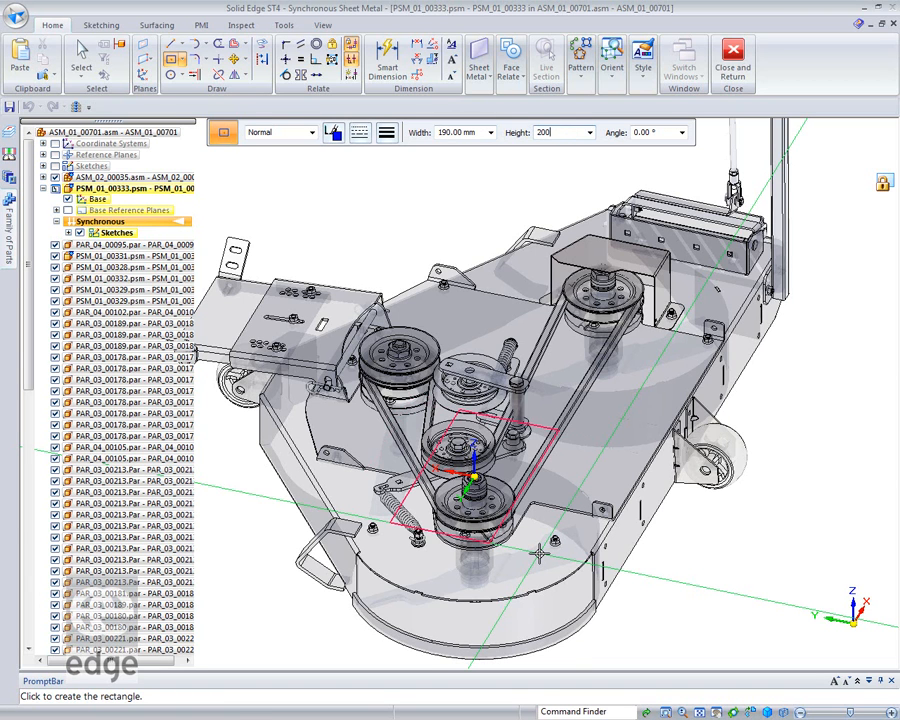
{"action": "type", "text": "00"}
{"action": "key", "text": "Tab"}
{"action": "type", "text": "0"}
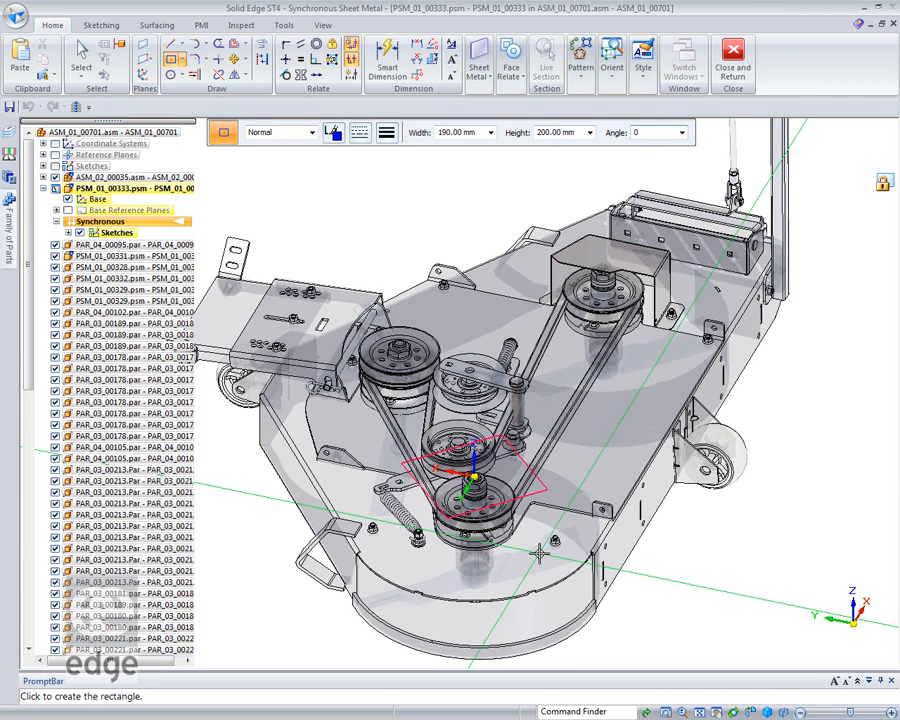
{"action": "left_click", "coordinate": [539, 553]}
{"action": "key", "text": "Tab"}
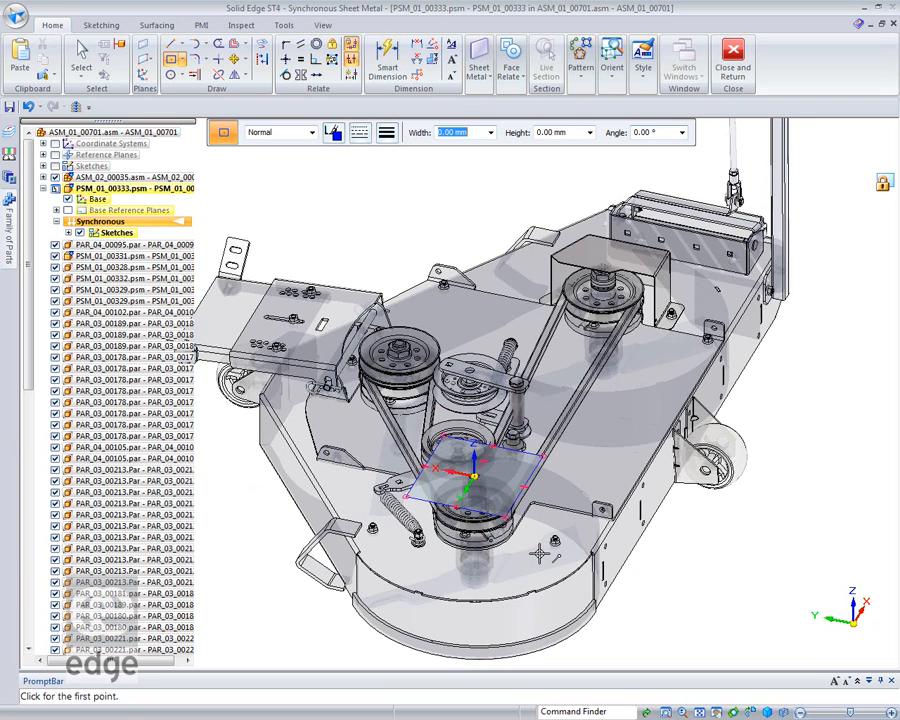
{"action": "key", "text": "Escape"}
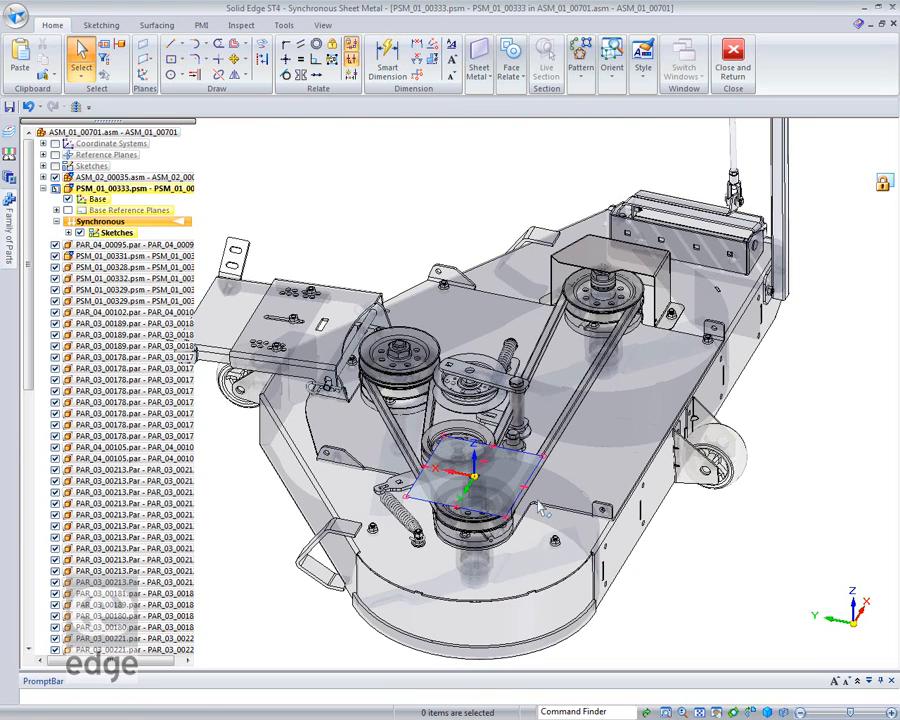
Create a sheet metal tab from the rectangular sketch region, accepting the default 3.58 mm thickness.
{"action": "left_click", "coordinate": [505, 478]}
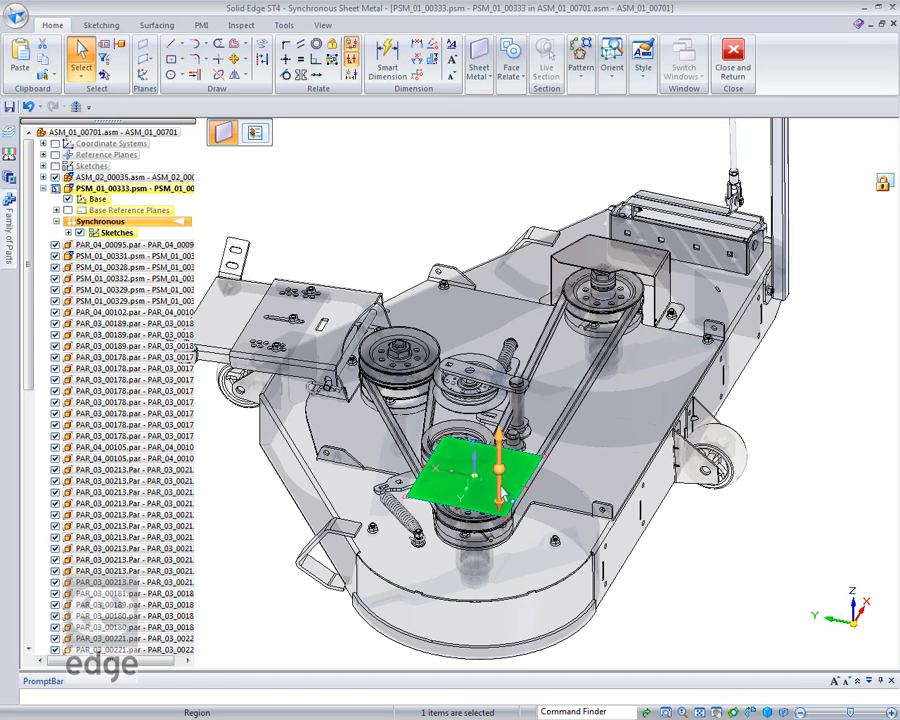
{"action": "left_click", "coordinate": [489, 440]}
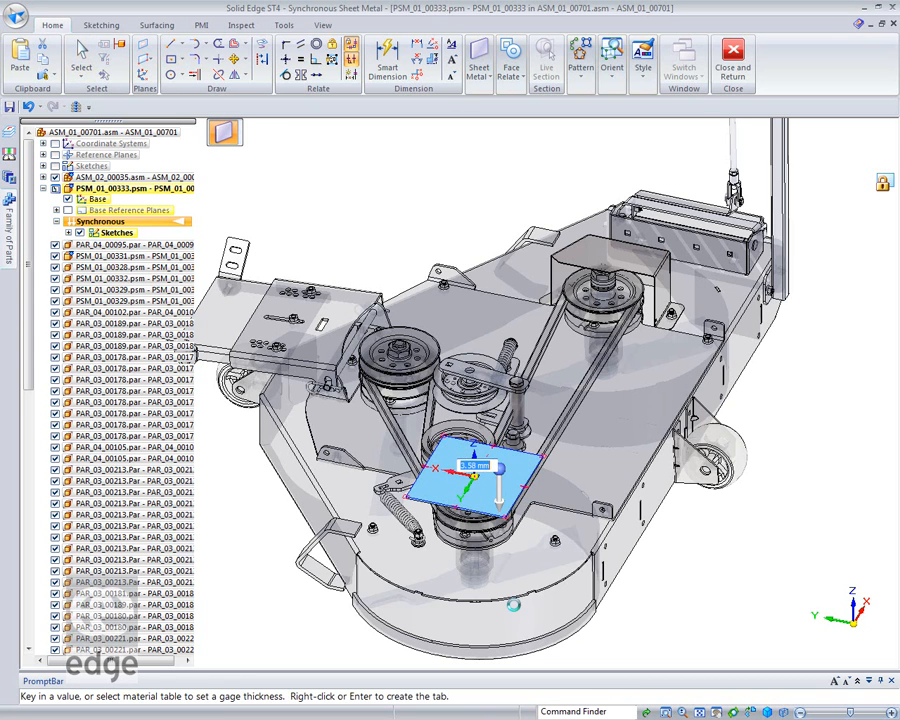
{"action": "key", "text": "Return"}
{"action": "scroll", "coordinate": [517, 614], "scroll_direction": "up", "scroll_amount": 5}
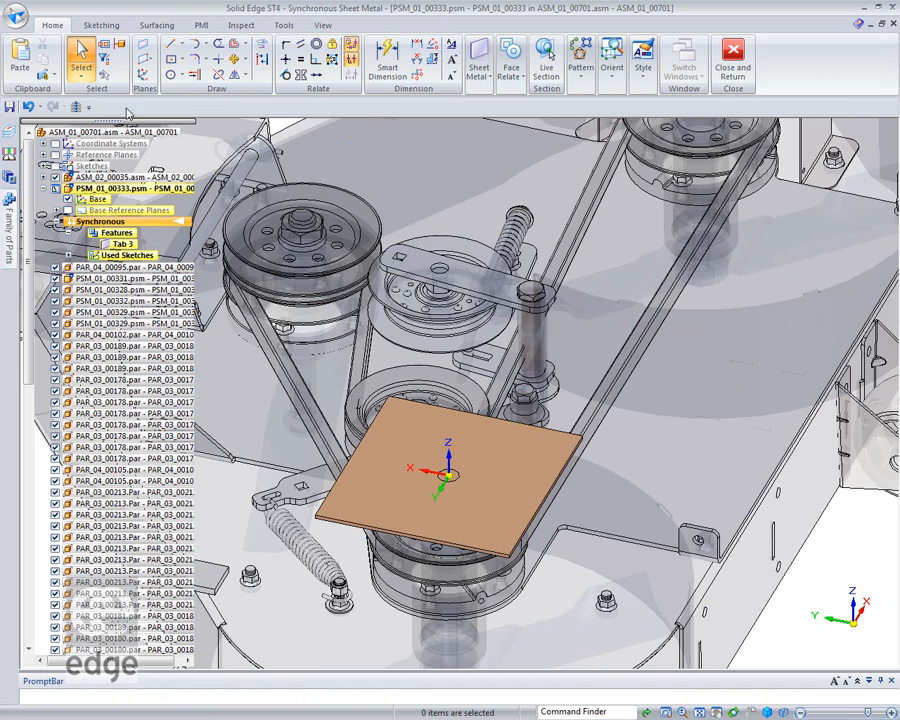
Set the sheet metal gage to 14 gage in the Material Table and apply it to the model.
{"action": "left_click", "coordinate": [14, 20]}
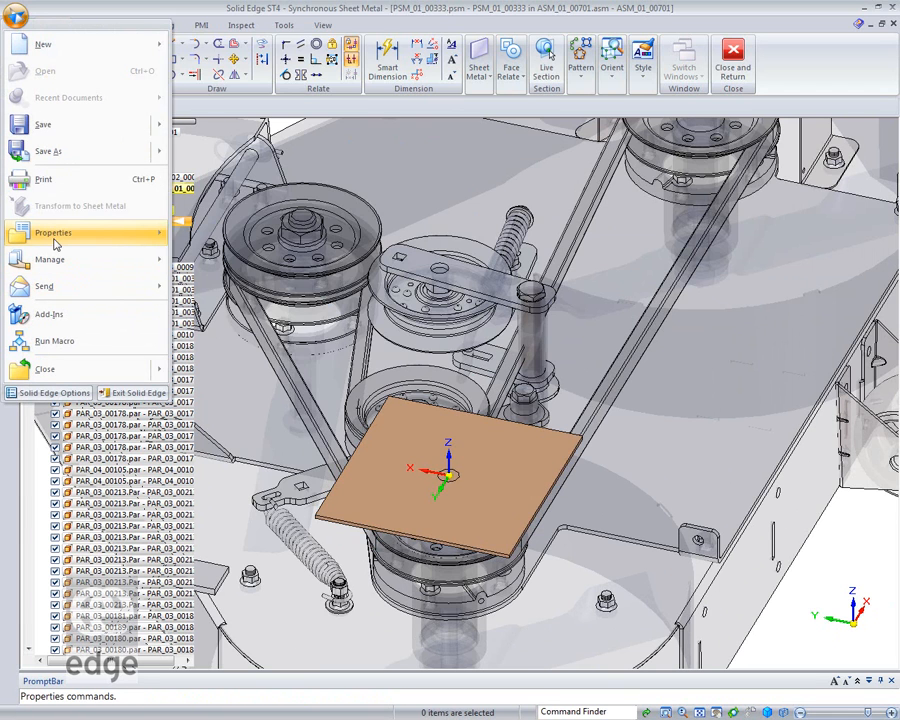
{"action": "mouse_move", "coordinate": [55, 244]}
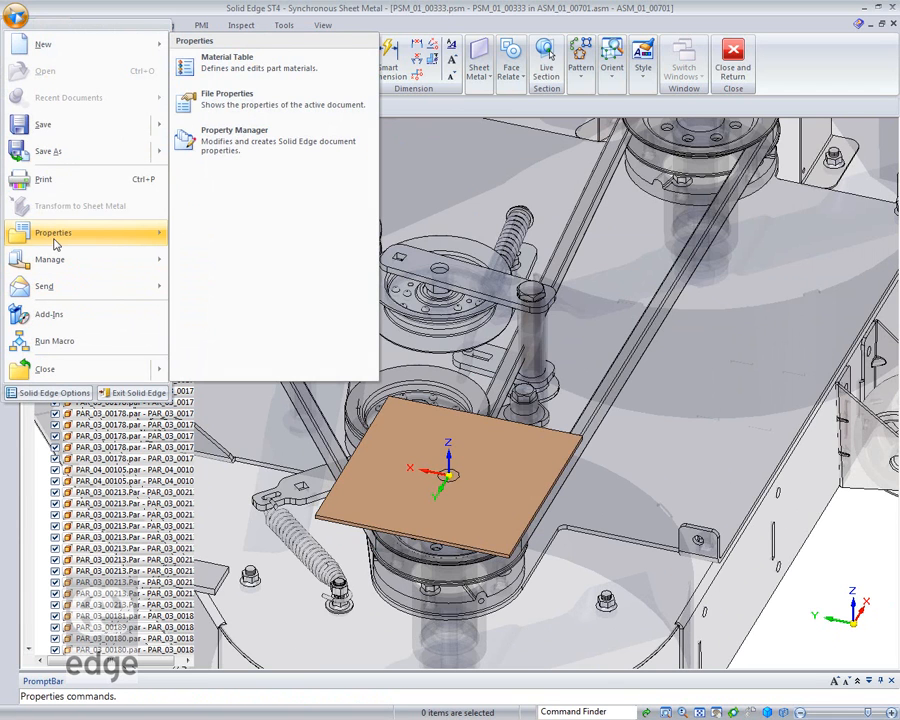
{"action": "left_click", "coordinate": [214, 79]}
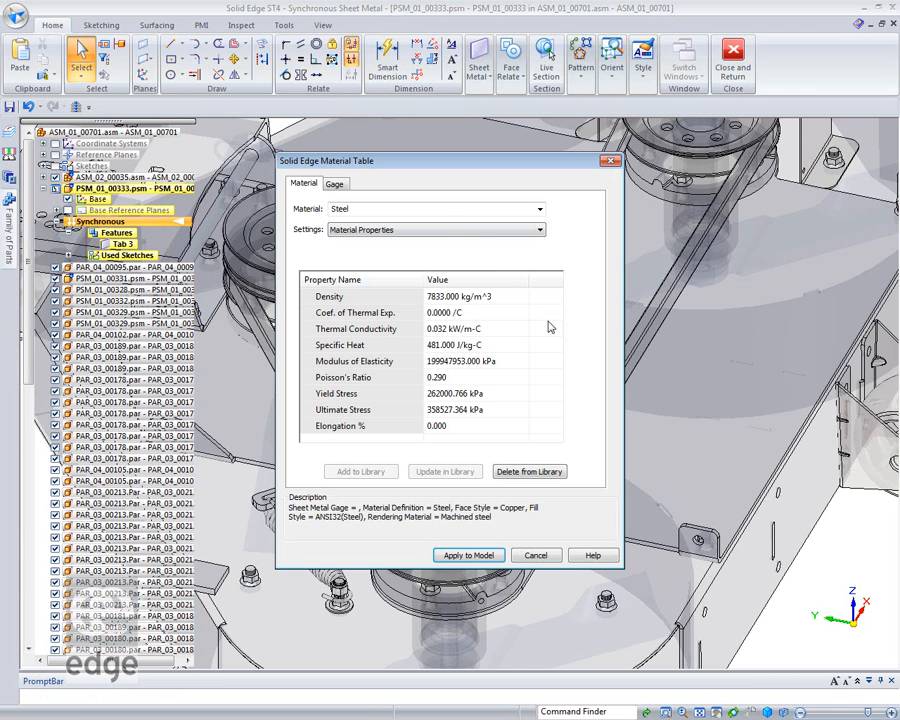
{"action": "left_click", "coordinate": [335, 185]}
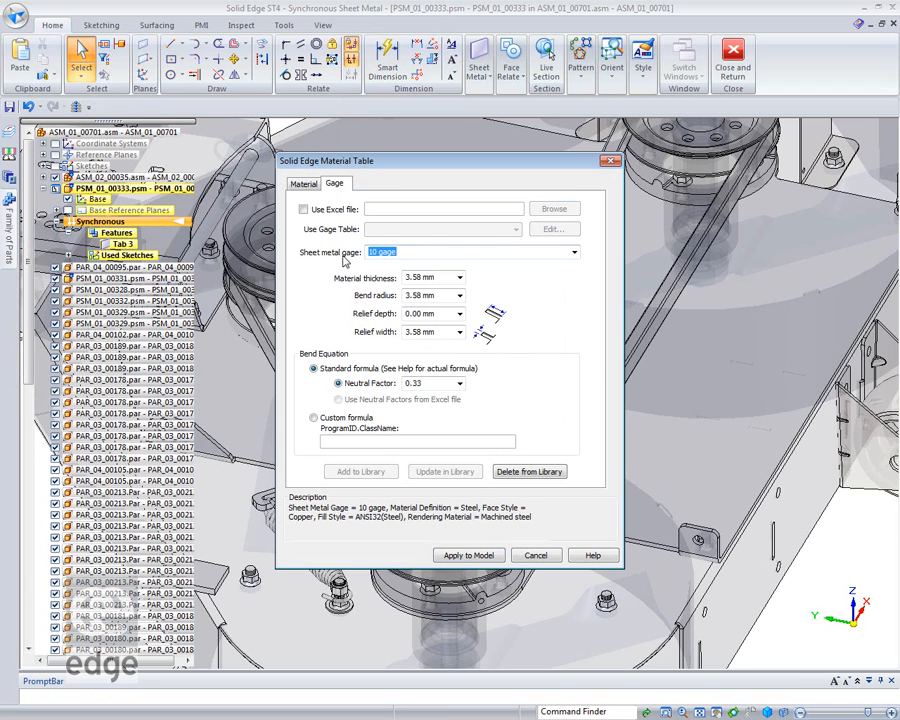
{"action": "left_click", "coordinate": [574, 252]}
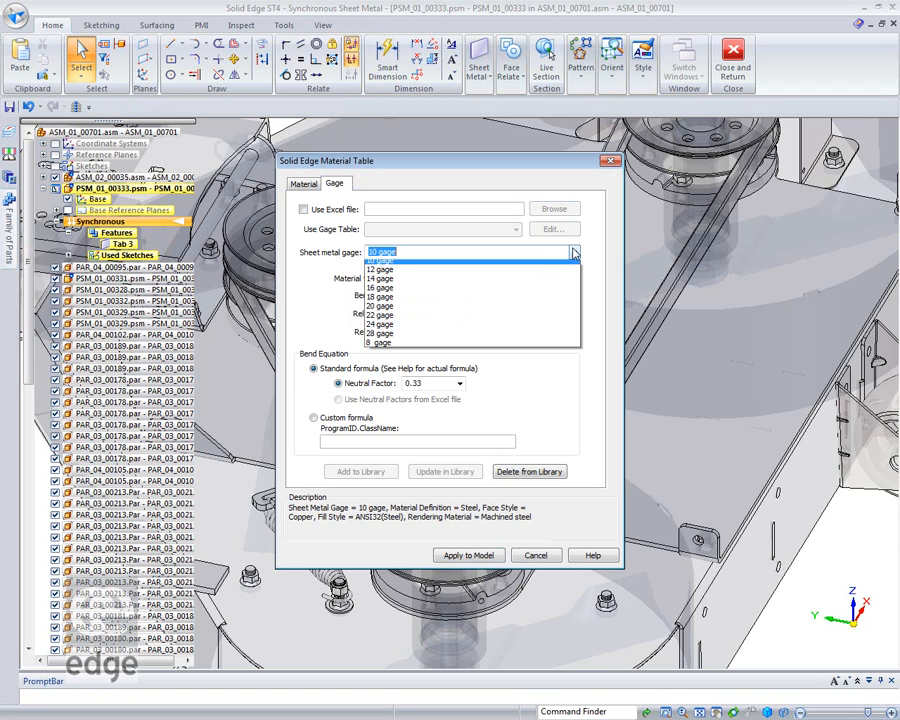
{"action": "left_click", "coordinate": [390, 284]}
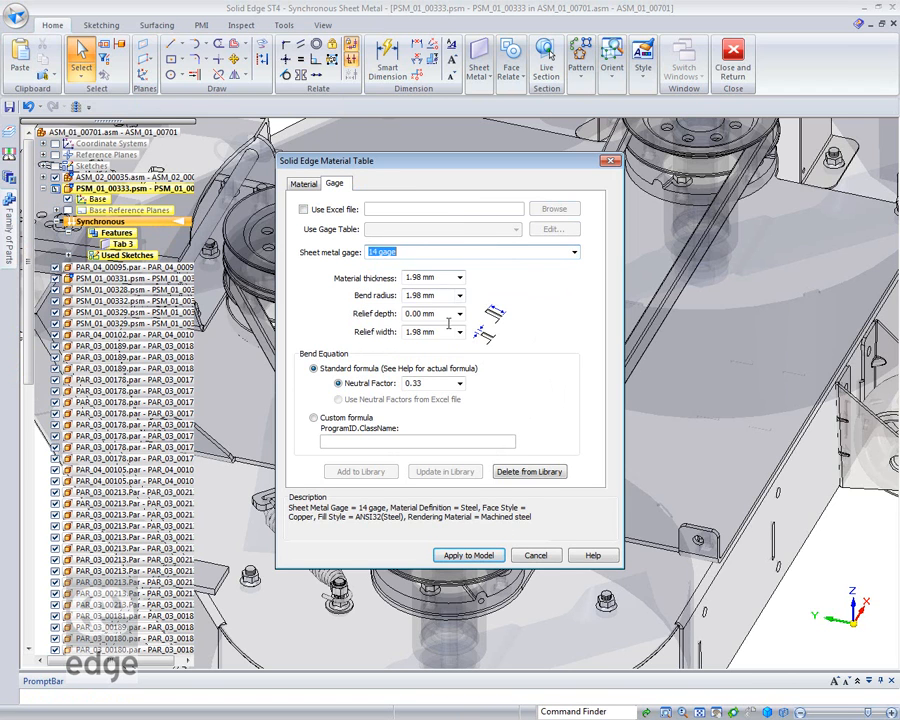
{"action": "left_click", "coordinate": [480, 558]}
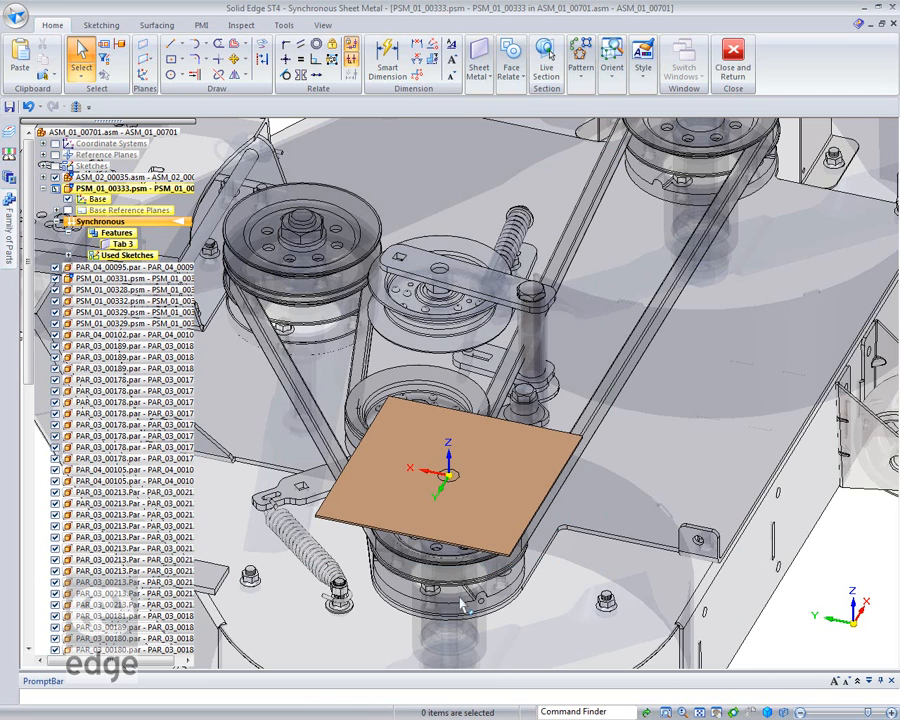
Add downward 90° Material Inside flanges along three adjoining tab edges, using the End Point keypoint filter to end them at the PSM_01_00266 bracket's vertex.
{"action": "scroll", "coordinate": [463, 602], "scroll_direction": "up", "scroll_amount": 2}
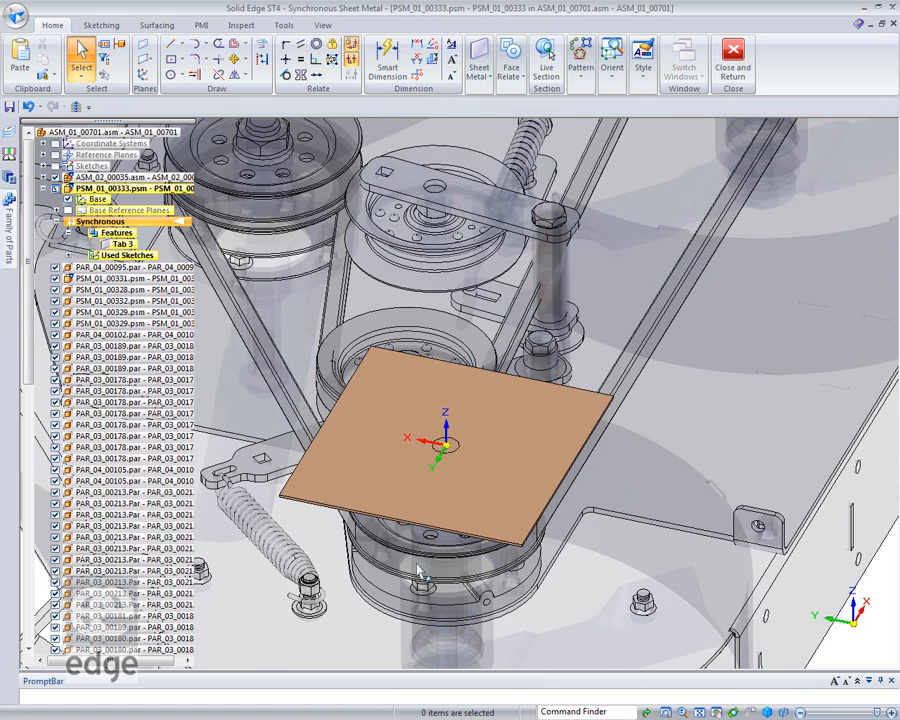
{"action": "middle_click_drag", "start_coordinate": [420, 570], "coordinate": [475, 545], "text": "shift"}
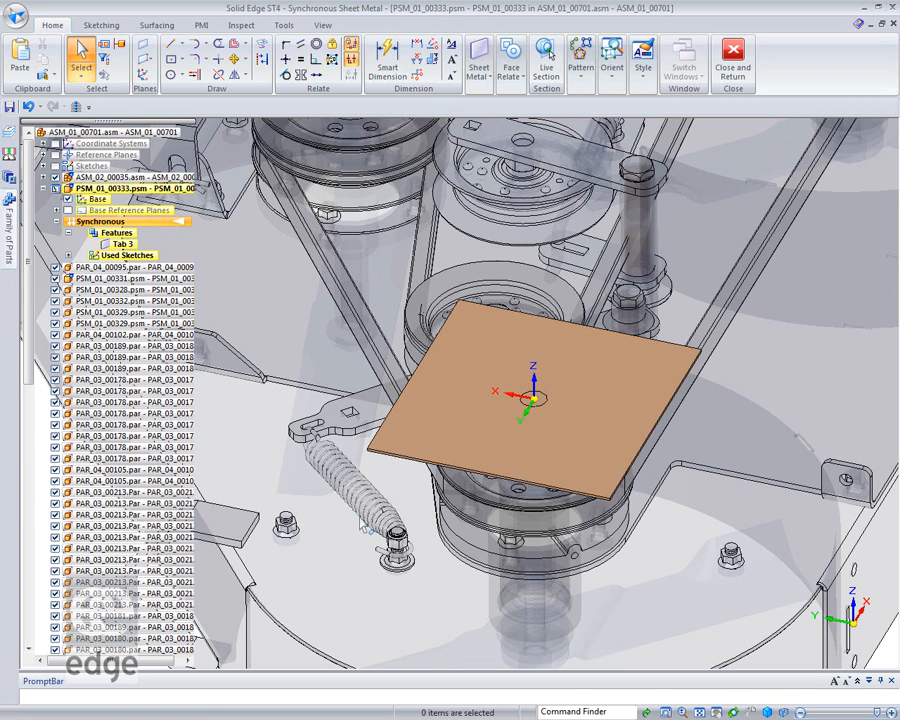
{"action": "left_click", "coordinate": [391, 420]}
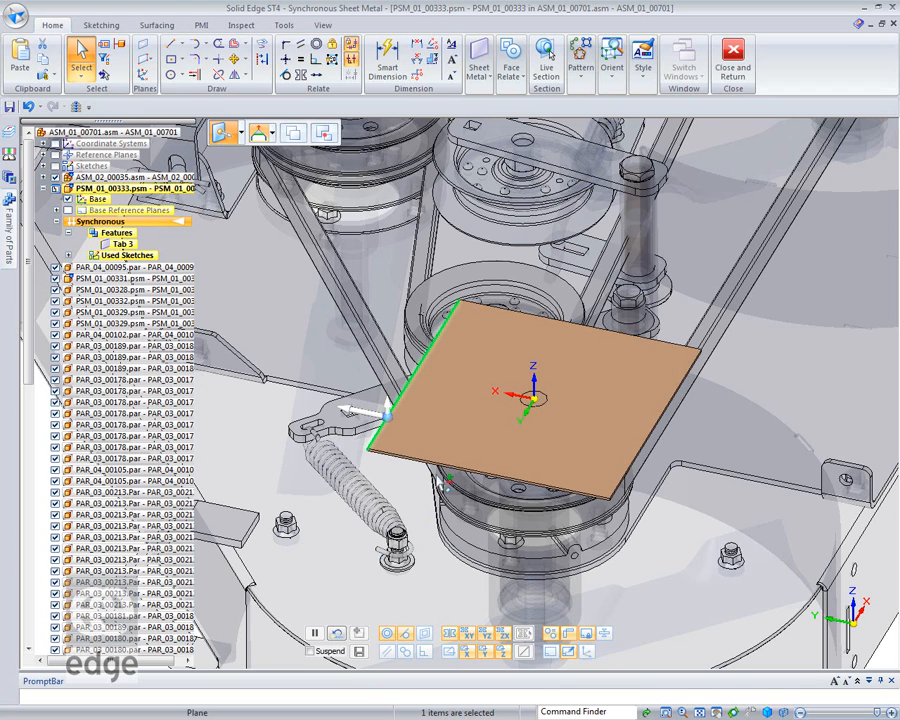
{"action": "left_click", "coordinate": [470, 470], "text": "ctrl"}
{"action": "left_click", "coordinate": [636, 490], "text": "ctrl"}
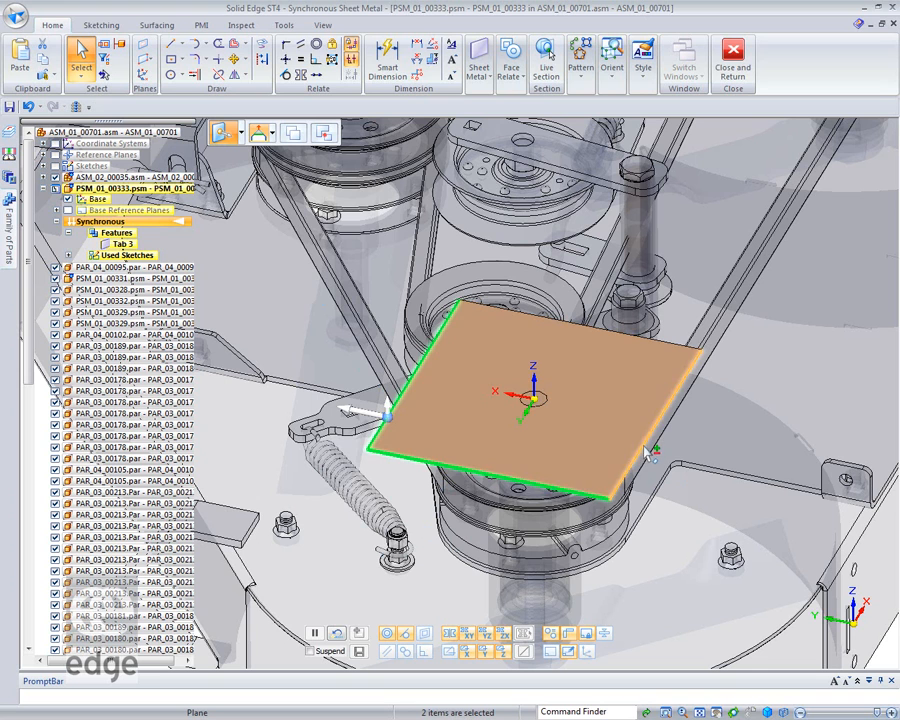
{"action": "left_click", "coordinate": [390, 410]}
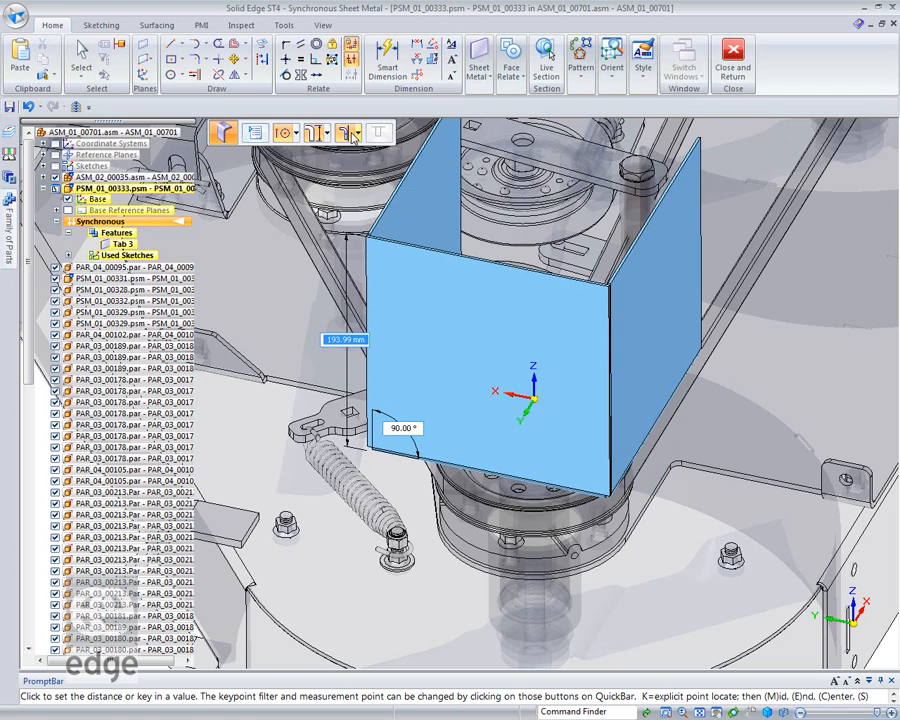
{"action": "left_click", "coordinate": [356, 136]}
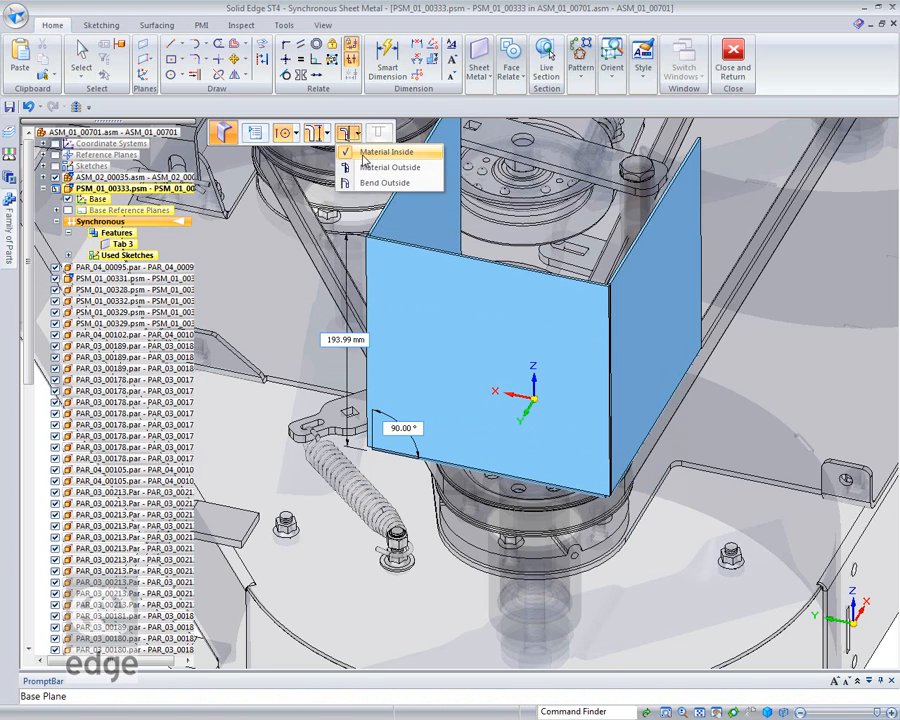
{"action": "left_click", "coordinate": [378, 152]}
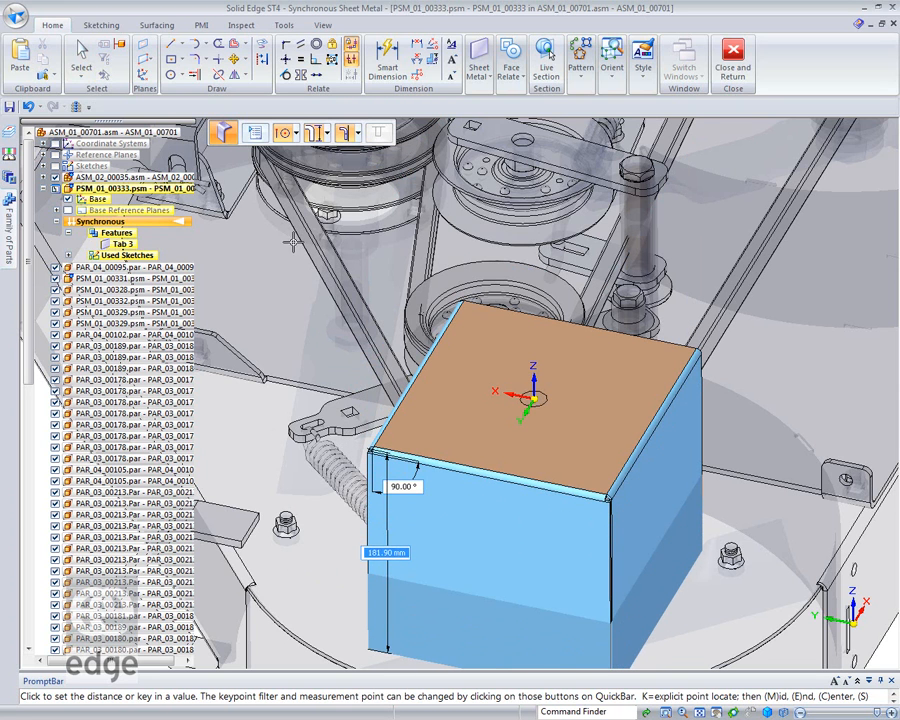
{"action": "left_click", "coordinate": [298, 134]}
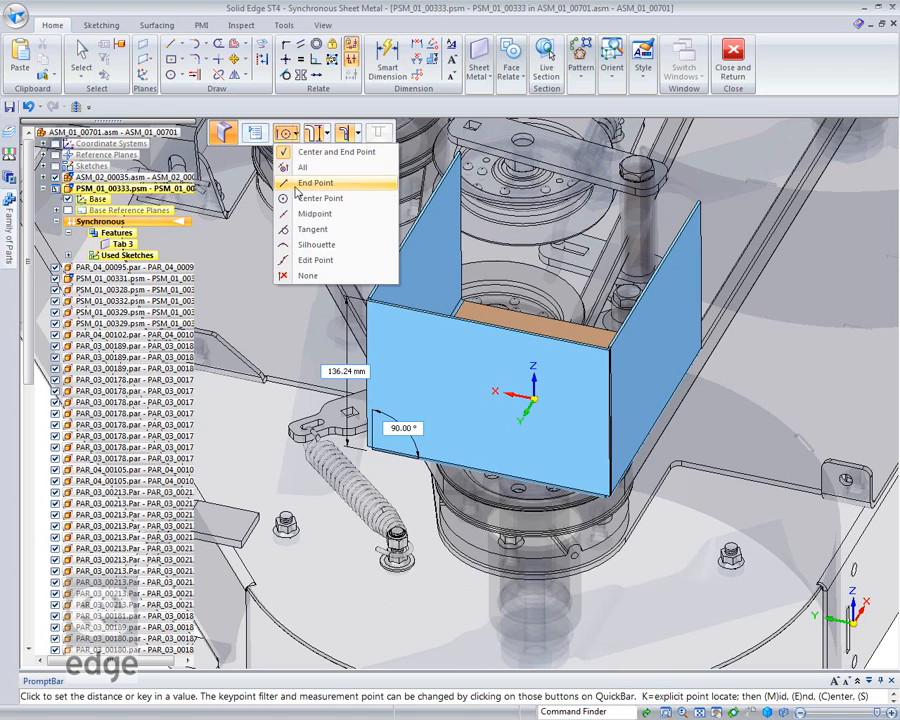
{"action": "left_click", "coordinate": [286, 185]}
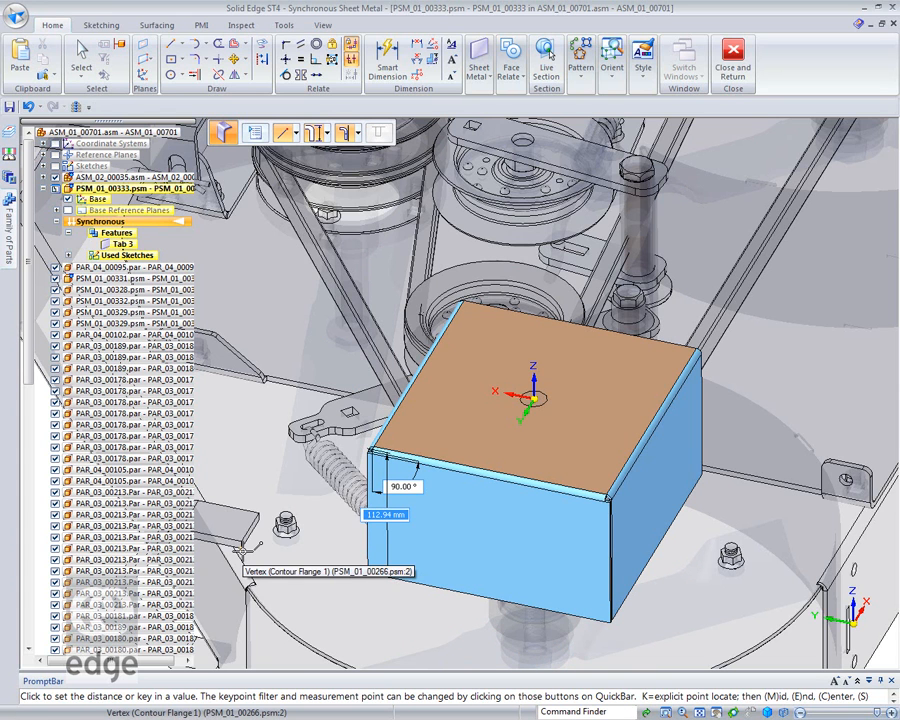
{"action": "left_click", "coordinate": [242, 549]}
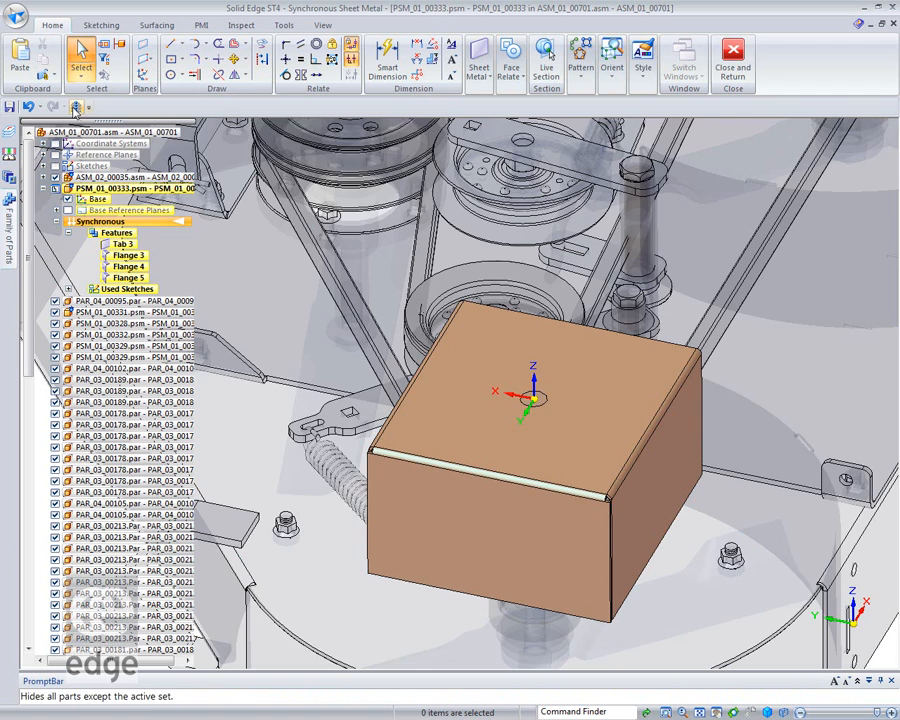
Hide all parts except the active cover and dimension the outside width of the tab along its open front edge.
{"action": "left_click", "coordinate": [75, 106]}
{"action": "middle_click_drag", "start_coordinate": [733, 309], "coordinate": [322, 305]}
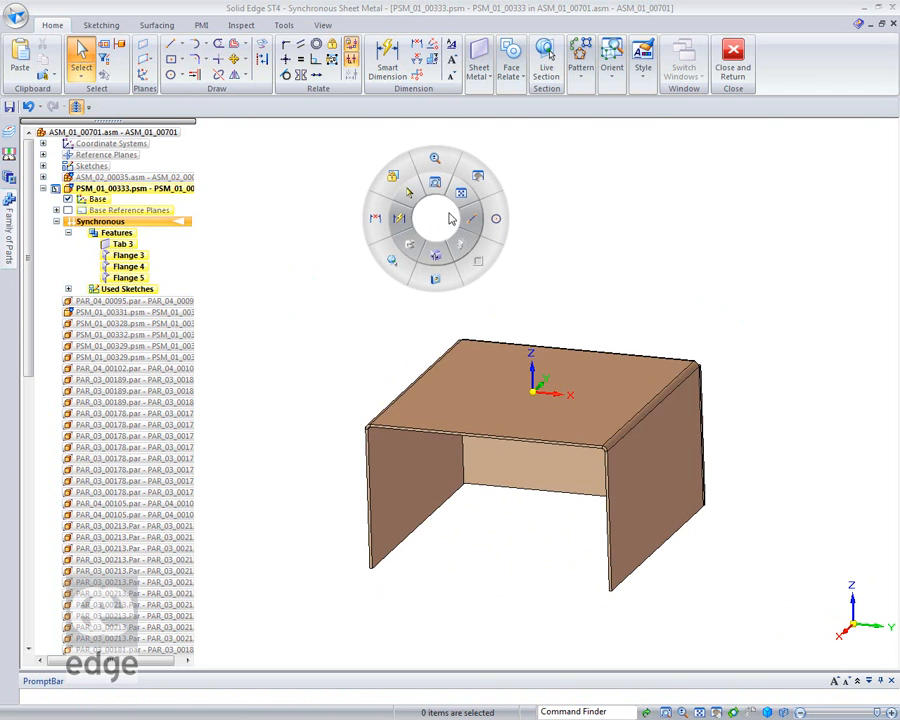
{"action": "left_click", "coordinate": [402, 218]}
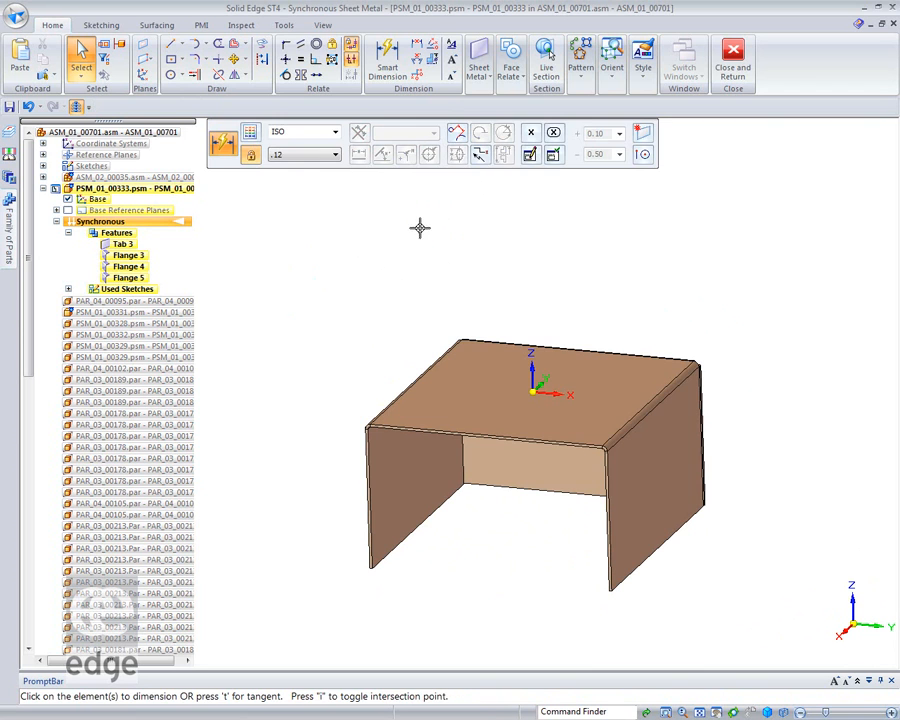
{"action": "left_click", "coordinate": [442, 430]}
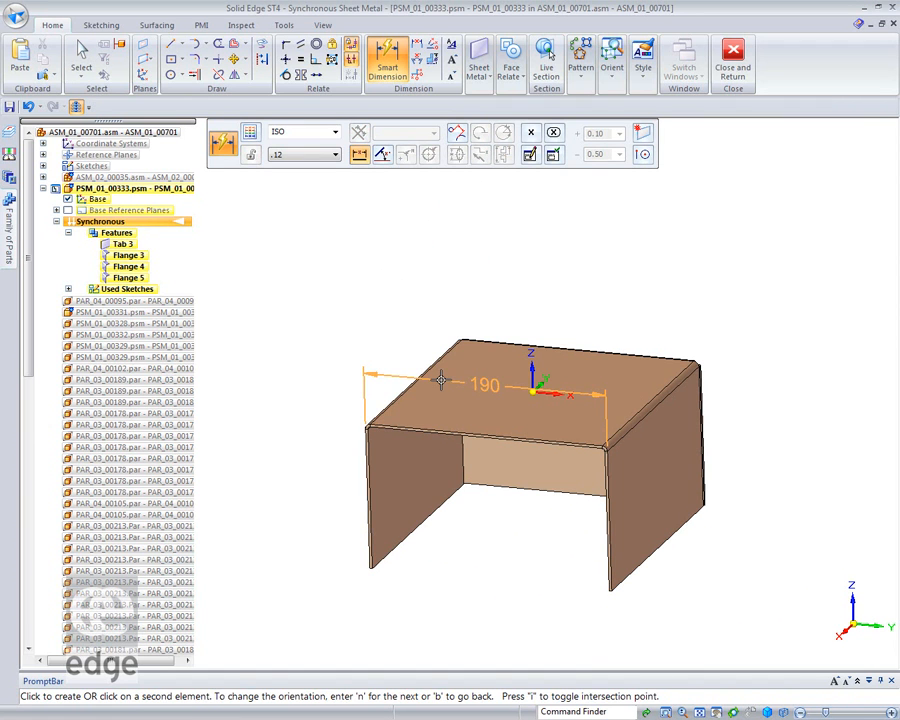
{"action": "left_click", "coordinate": [444, 384]}
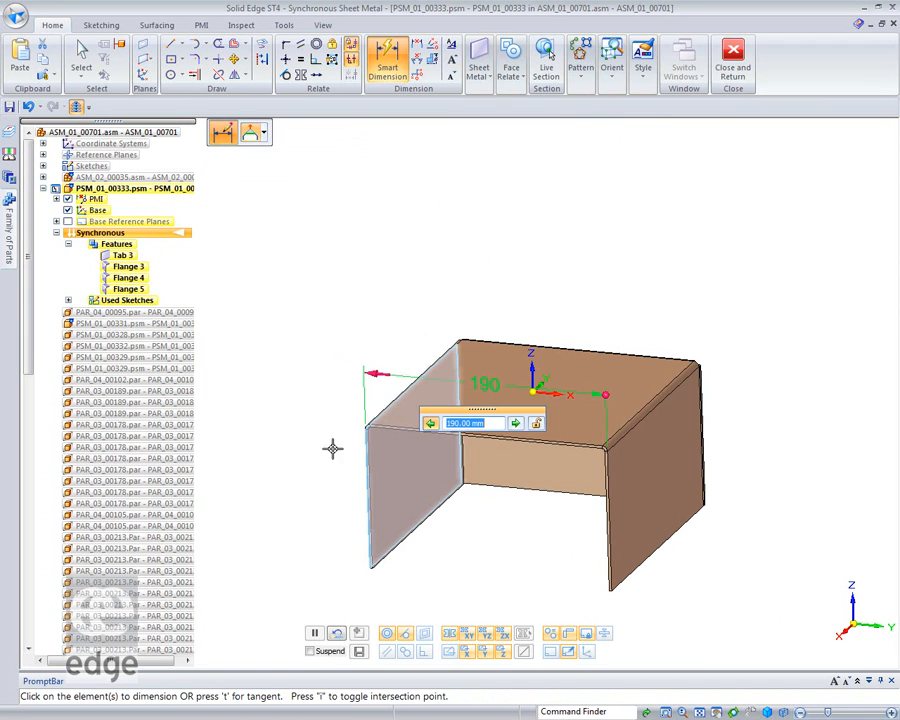
{"action": "key", "text": "Escape"}
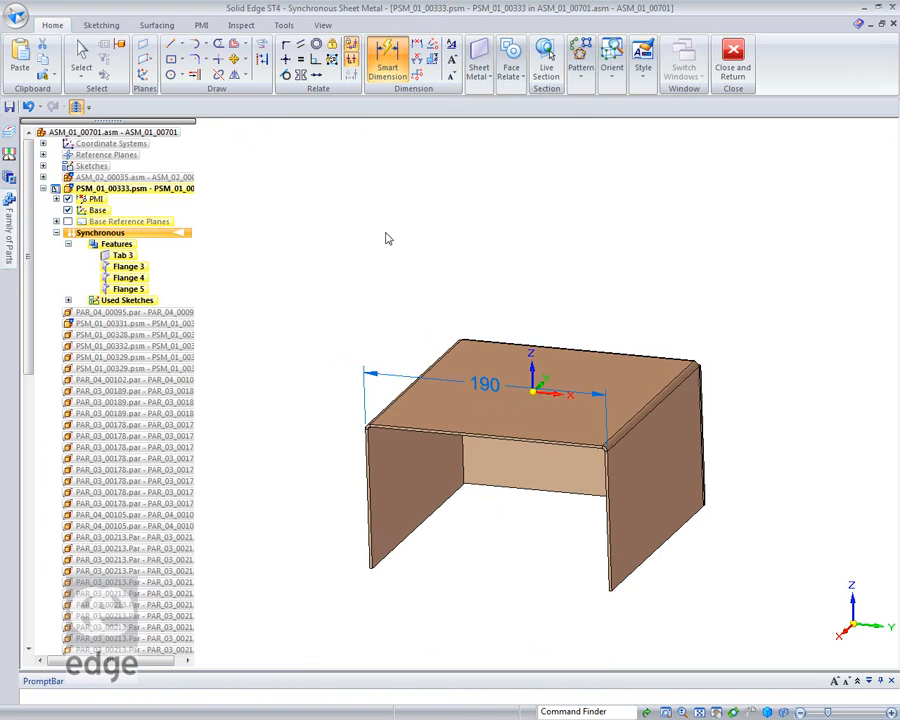
{"action": "key", "text": "Escape"}
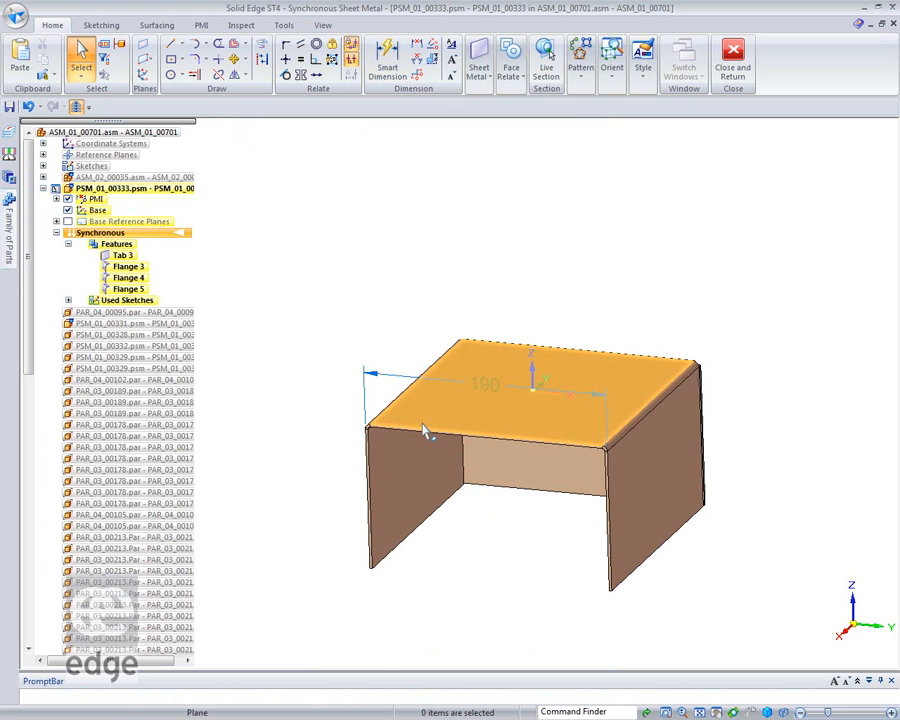
Dimension the inside width between the two opposite side flanges and set it to 200 mm.
{"action": "right_click", "coordinate": [352, 264]}
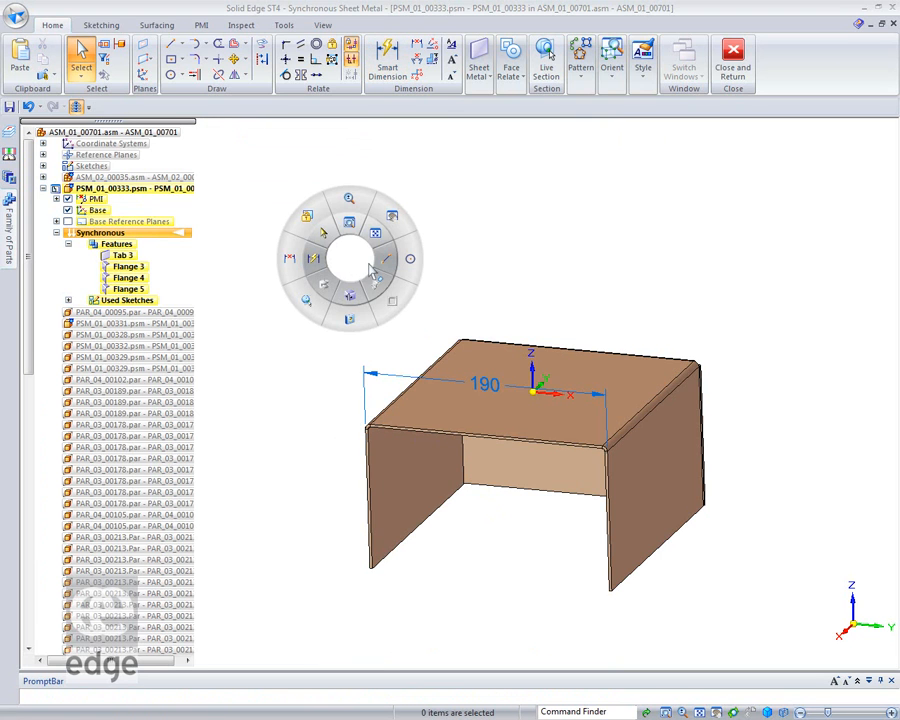
{"action": "left_click", "coordinate": [315, 259]}
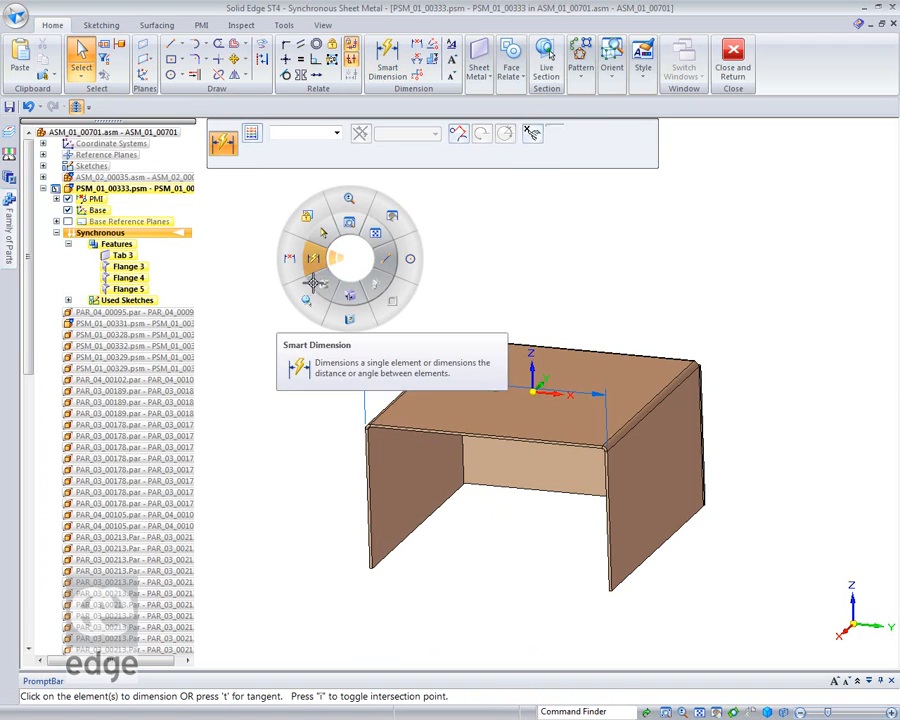
{"action": "left_click", "coordinate": [484, 492]}
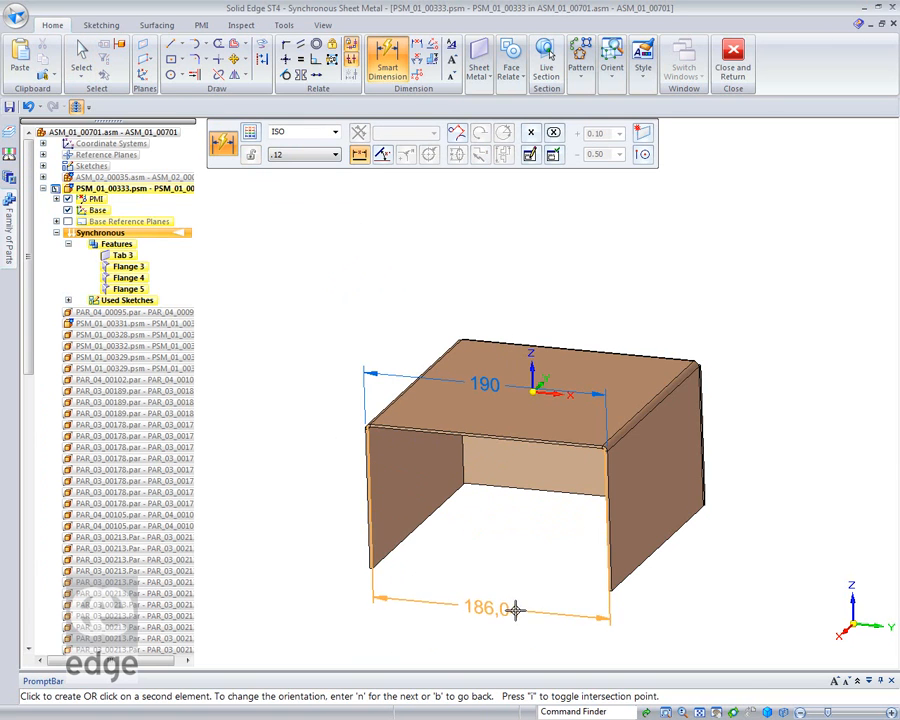
{"action": "left_click", "coordinate": [510, 612]}
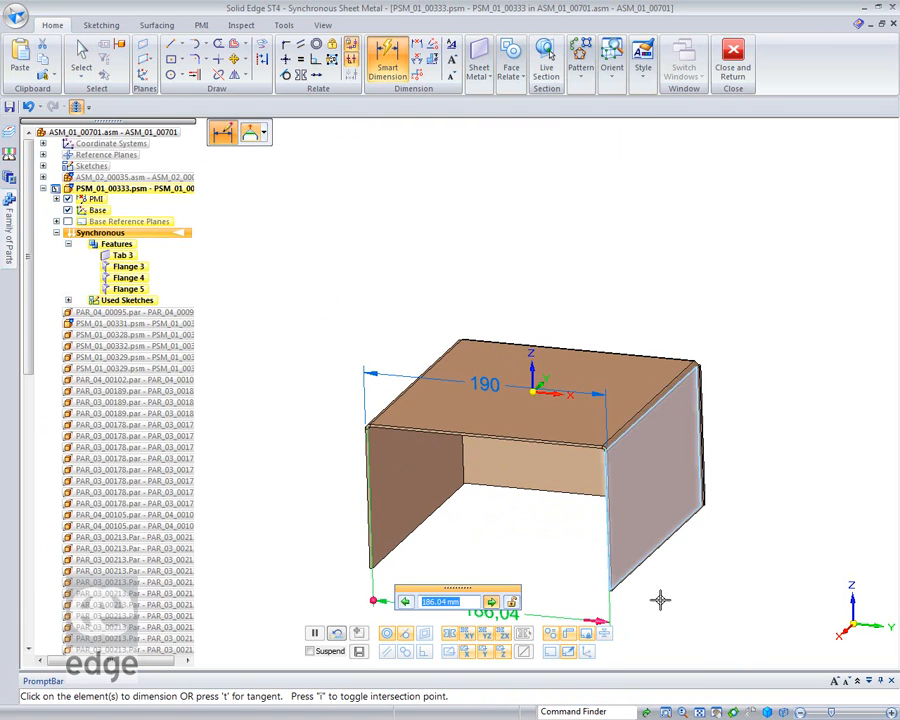
{"action": "left_click_drag", "start_coordinate": [460, 595], "coordinate": [471, 565]}
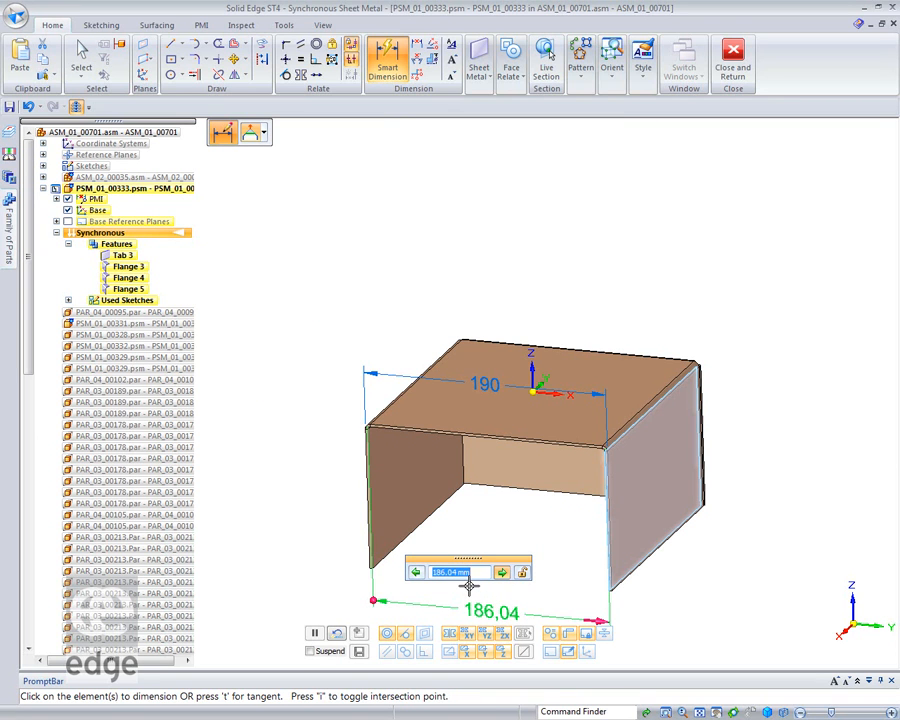
{"action": "type", "text": "200"}
{"action": "key", "text": "Return"}
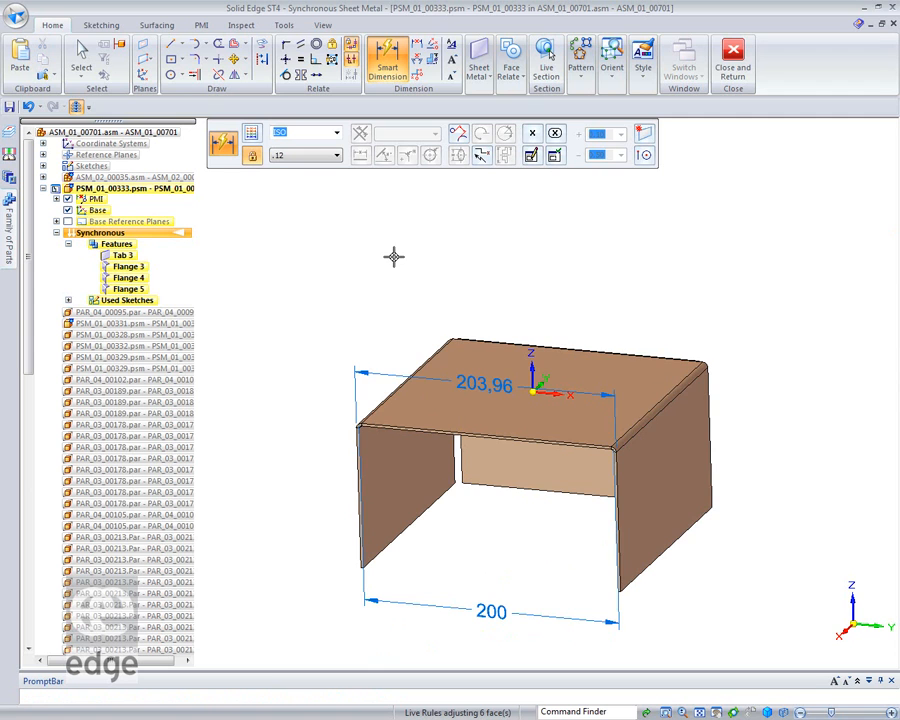
Show the surrounding mower deck parts again around the cover.
{"action": "mouse_move", "coordinate": [396, 262]}
{"action": "middle_mouse_down"}
{"action": "mouse_move", "coordinate": [426, 237]}
{"action": "mouse_move", "coordinate": [404, 251]}
{"action": "middle_mouse_up"}
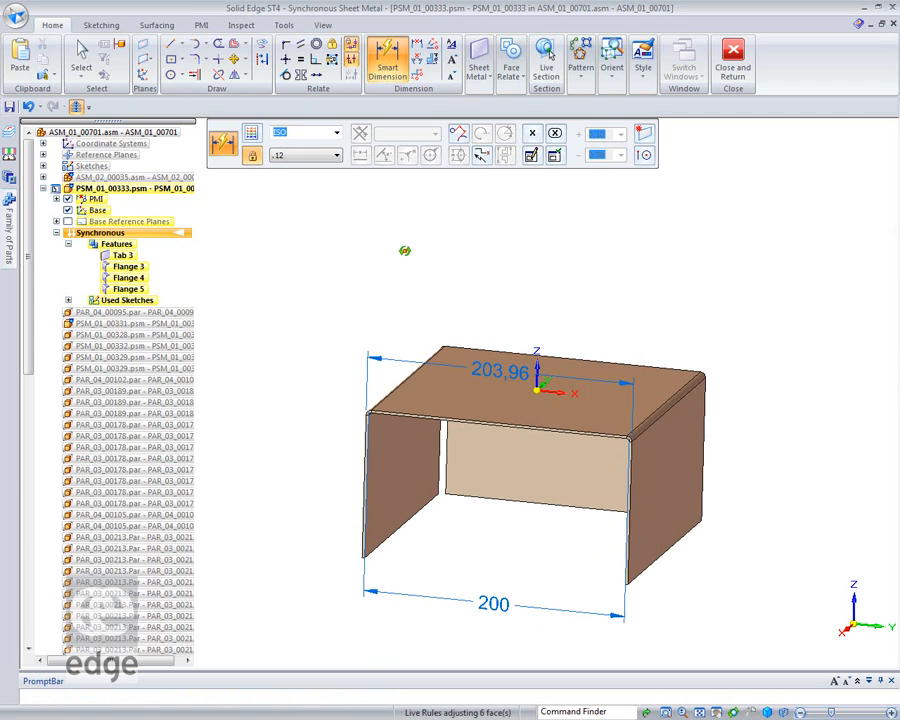
{"action": "left_click", "coordinate": [76, 107]}
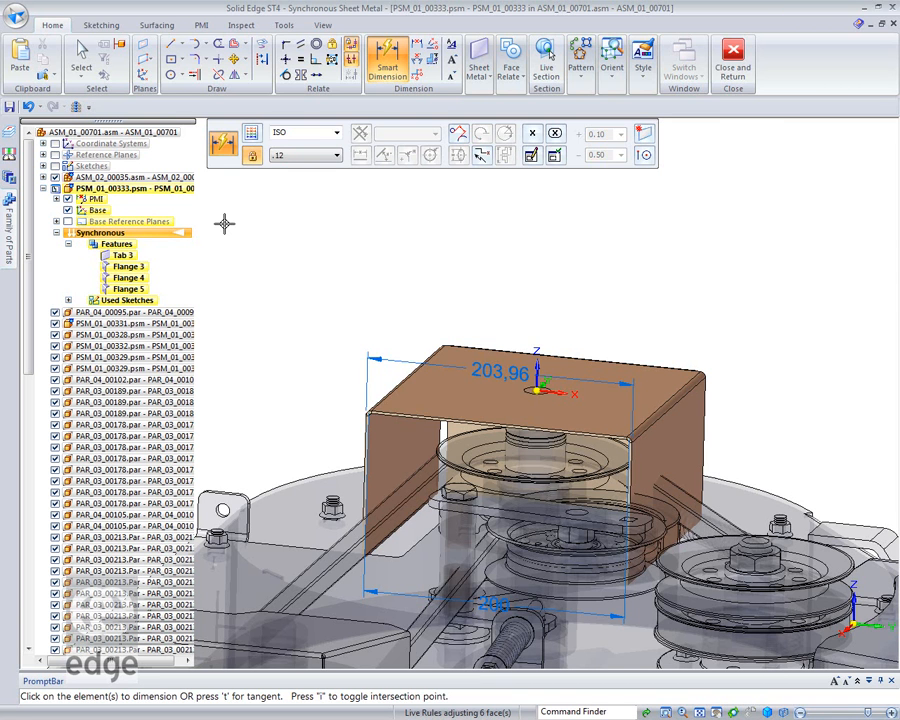
{"action": "middle_click_drag", "start_coordinate": [607, 285], "coordinate": [607, 402]}
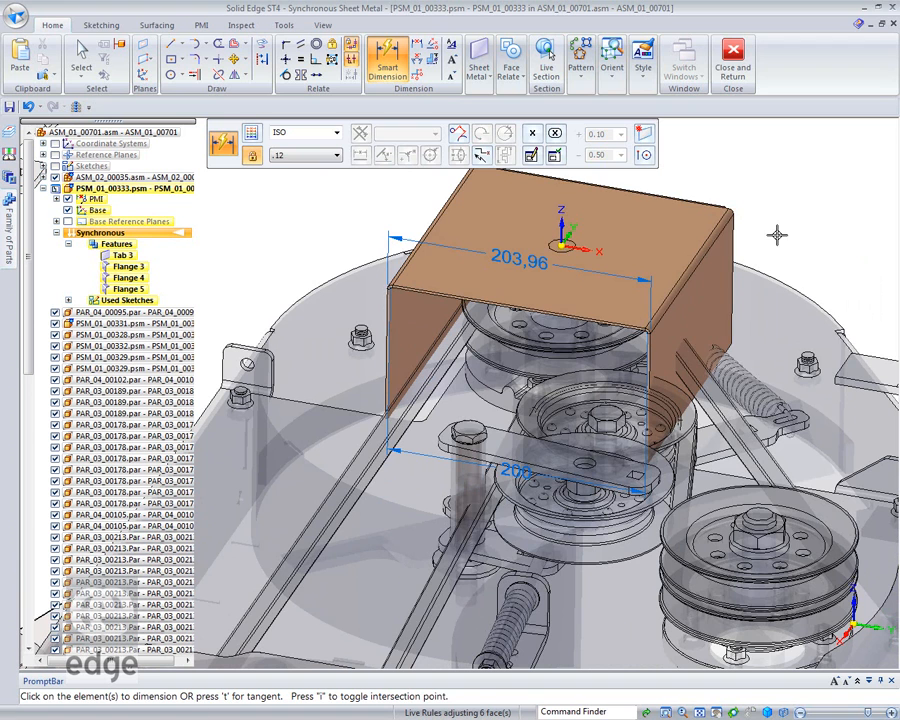
Sketch a circle about 128 mm in diameter, centred on the origin, with the sketch plane locked to the cover's top face.
{"action": "right_click", "coordinate": [260, 238]}
{"action": "left_click", "coordinate": [310, 237]}
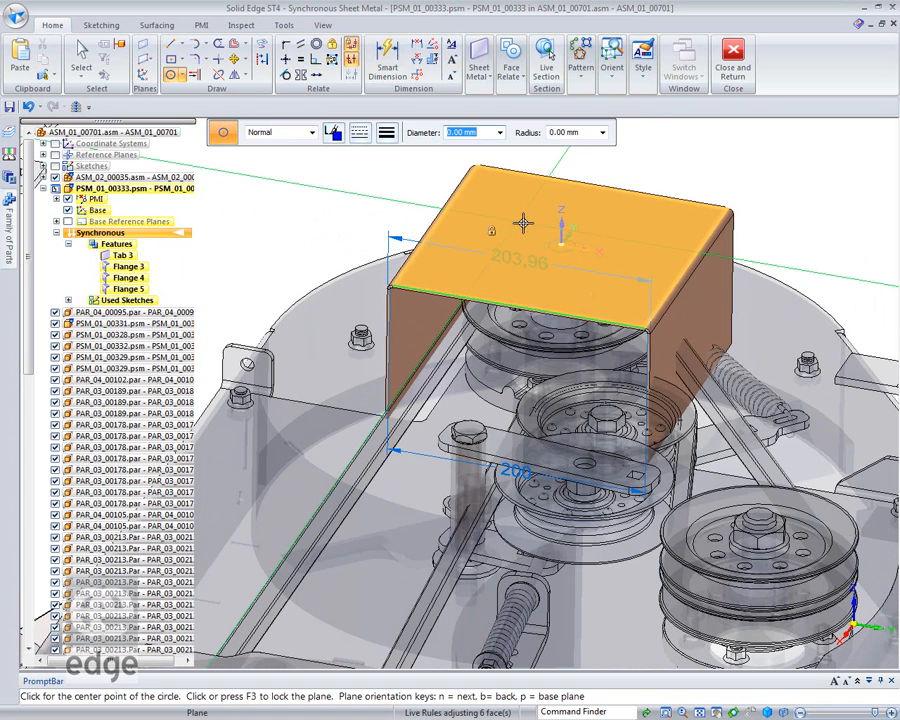
{"action": "key", "text": "F3"}
{"action": "left_click_drag", "start_coordinate": [560, 245], "coordinate": [565, 248]}
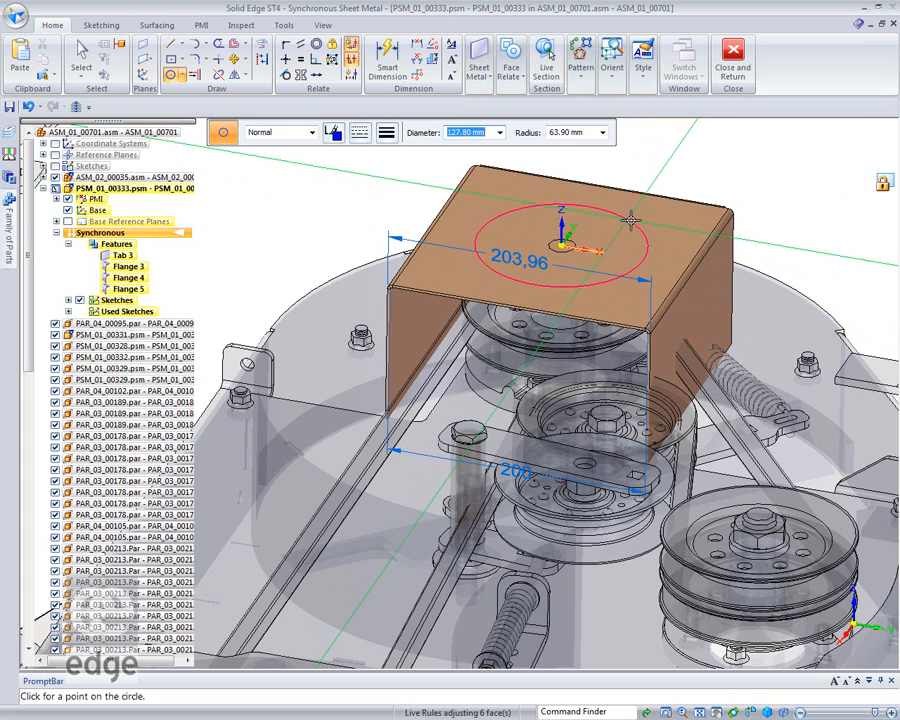
{"action": "left_click", "coordinate": [632, 219]}
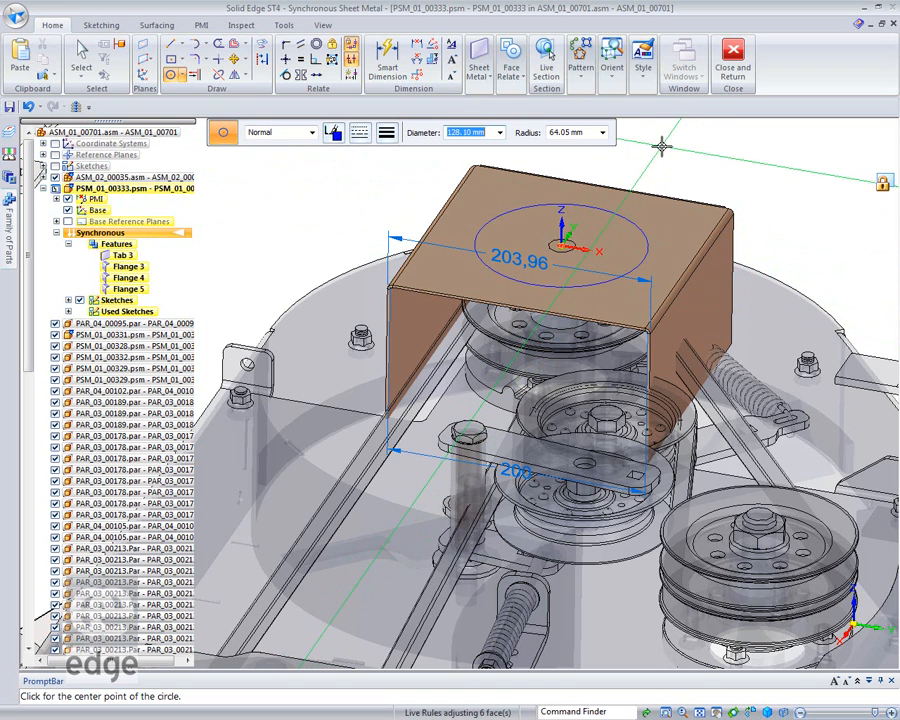
Raise a 3 mm dimple from the circular region, keeping the 2° taper angle and 1 mm punch, die and corner radii.
{"action": "left_click", "coordinate": [489, 80]}
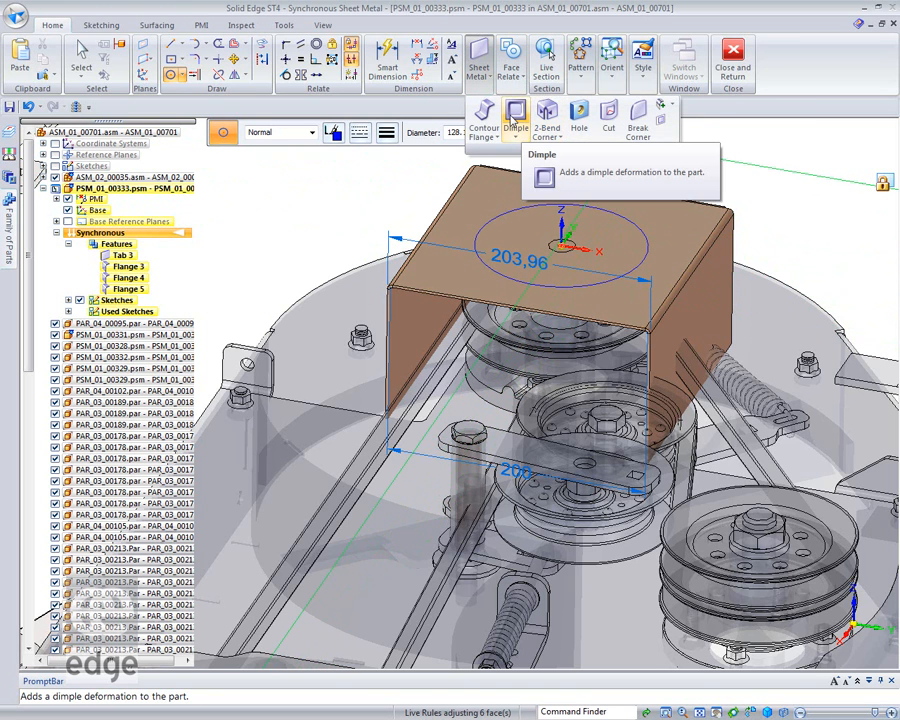
{"action": "left_click", "coordinate": [516, 117]}
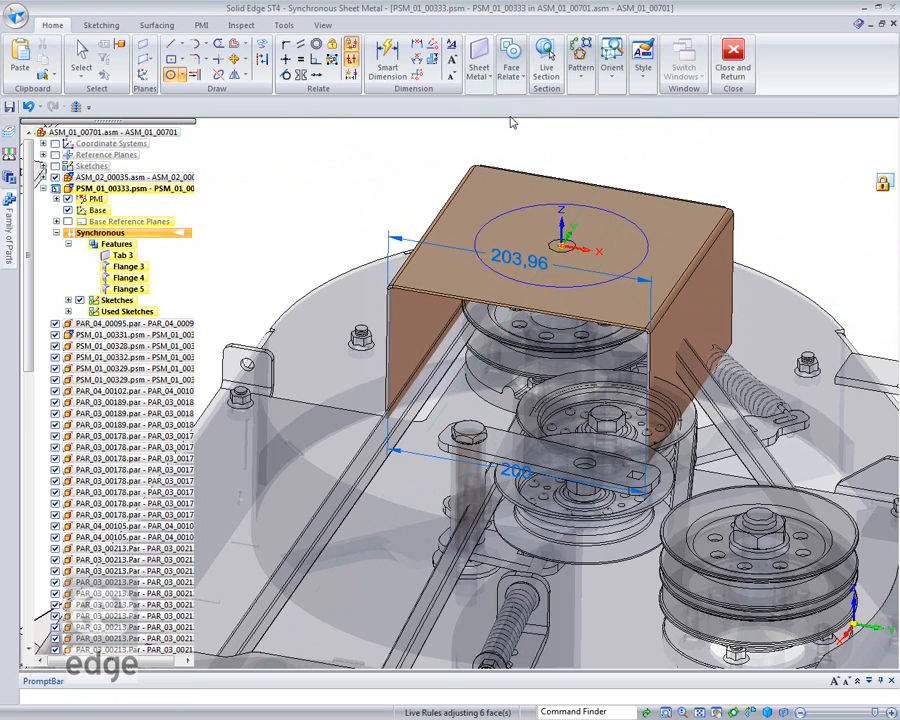
{"action": "left_click", "coordinate": [597, 233]}
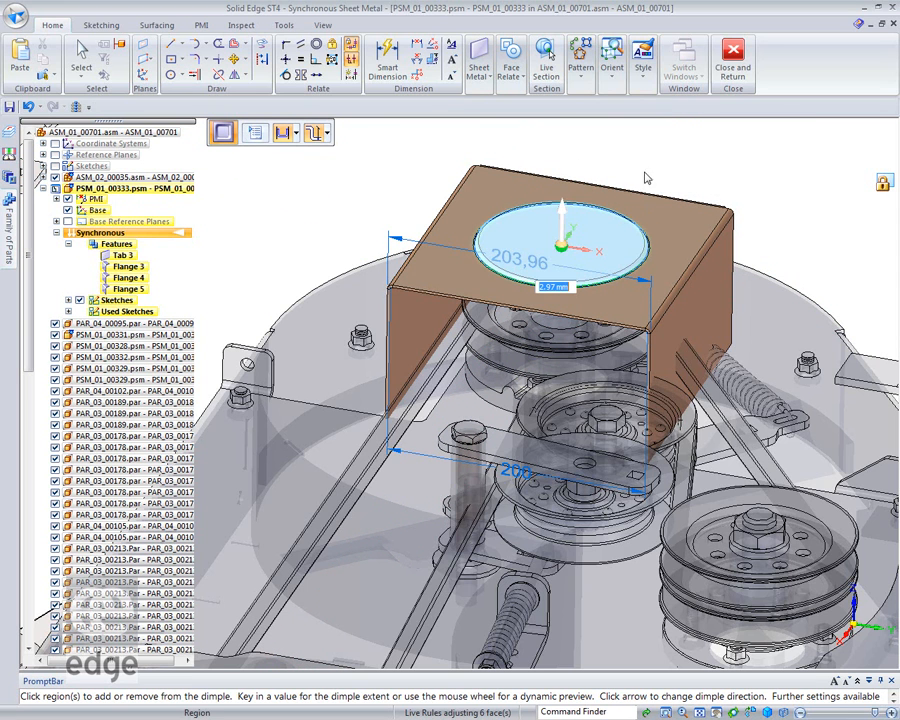
{"action": "left_click", "coordinate": [254, 134]}
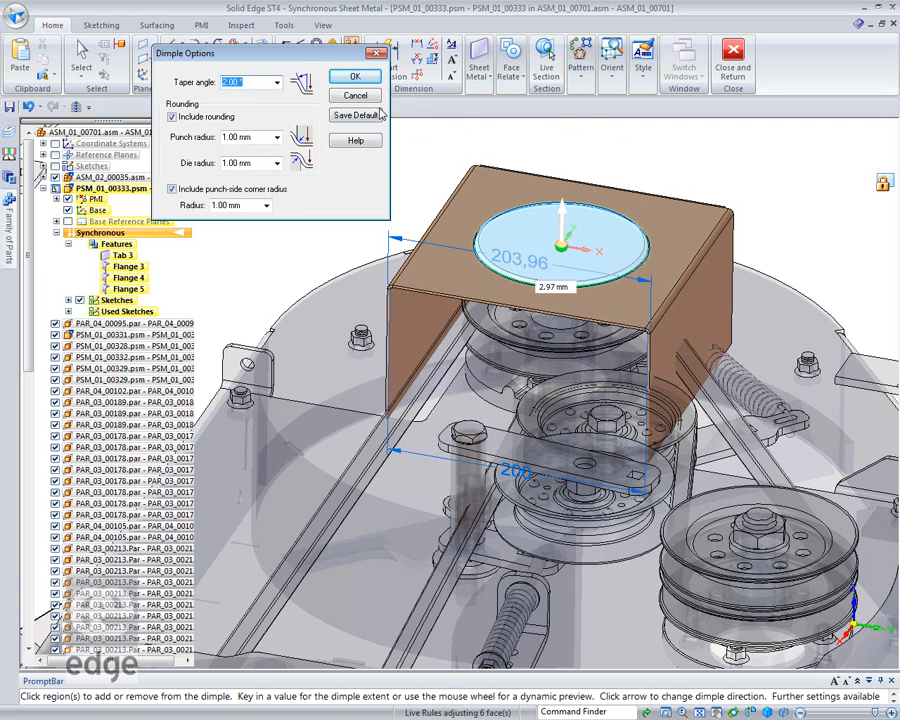
{"action": "left_click", "coordinate": [354, 76]}
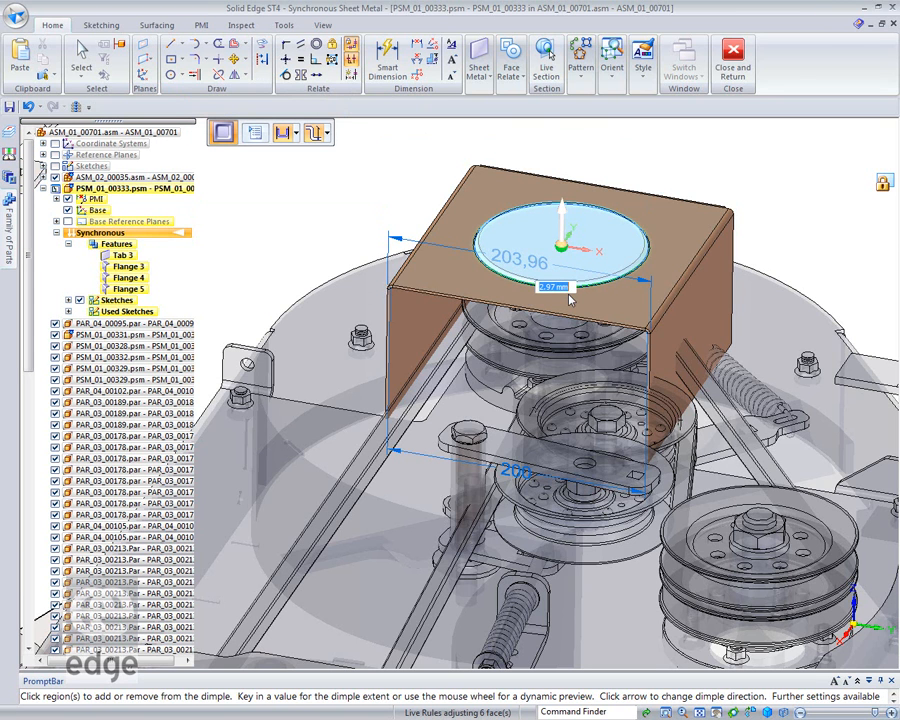
{"action": "type", "text": "3"}
{"action": "key", "text": "Return"}
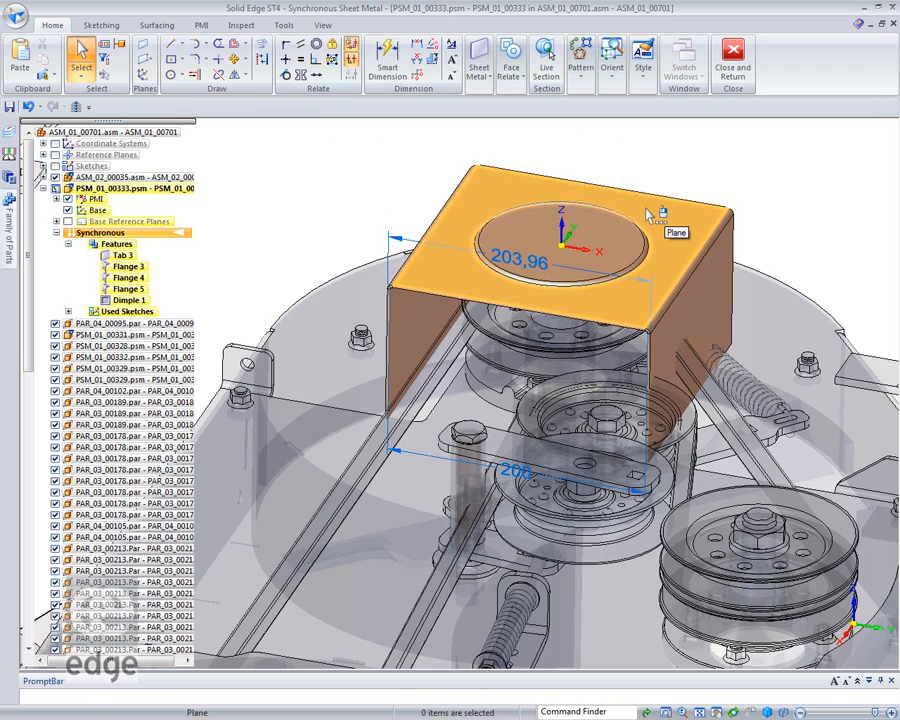
Sketch a short line parallel to the upper bend on the outer face of the side flange in the +X direction.
{"action": "middle_click_drag", "start_coordinate": [759, 179], "coordinate": [732, 167]}
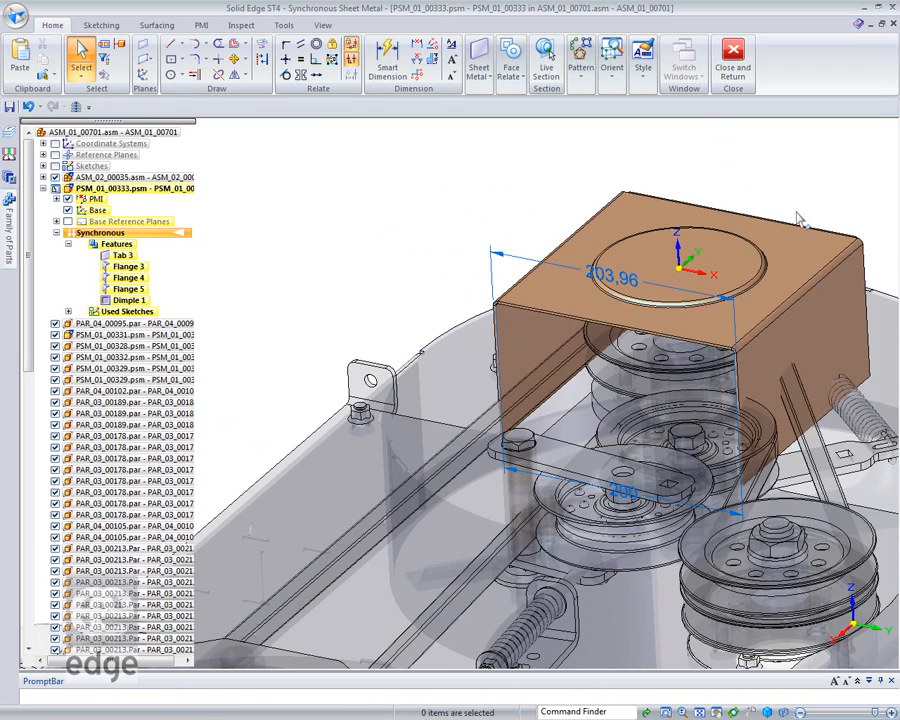
{"action": "mouse_move", "coordinate": [836, 250]}
{"action": "middle_mouse_down", "text": "shift"}
{"action": "mouse_move", "coordinate": [735, 207]}
{"action": "mouse_move", "coordinate": [649, 223]}
{"action": "mouse_move", "coordinate": [629, 242]}
{"action": "middle_mouse_up", "text": "shift"}
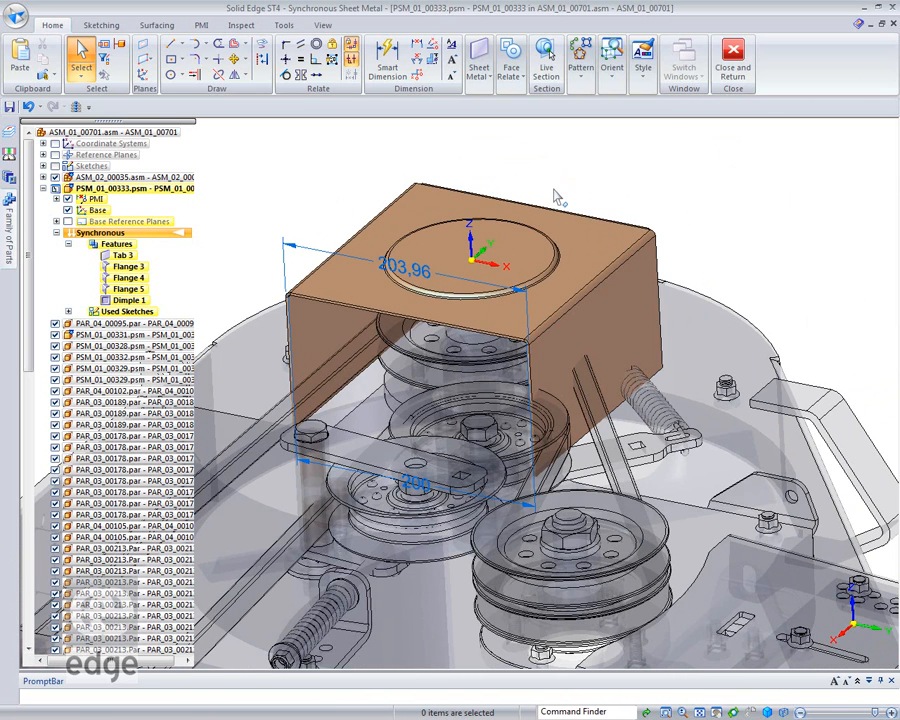
{"action": "right_click_drag", "start_coordinate": [283, 106], "coordinate": [307, 143]}
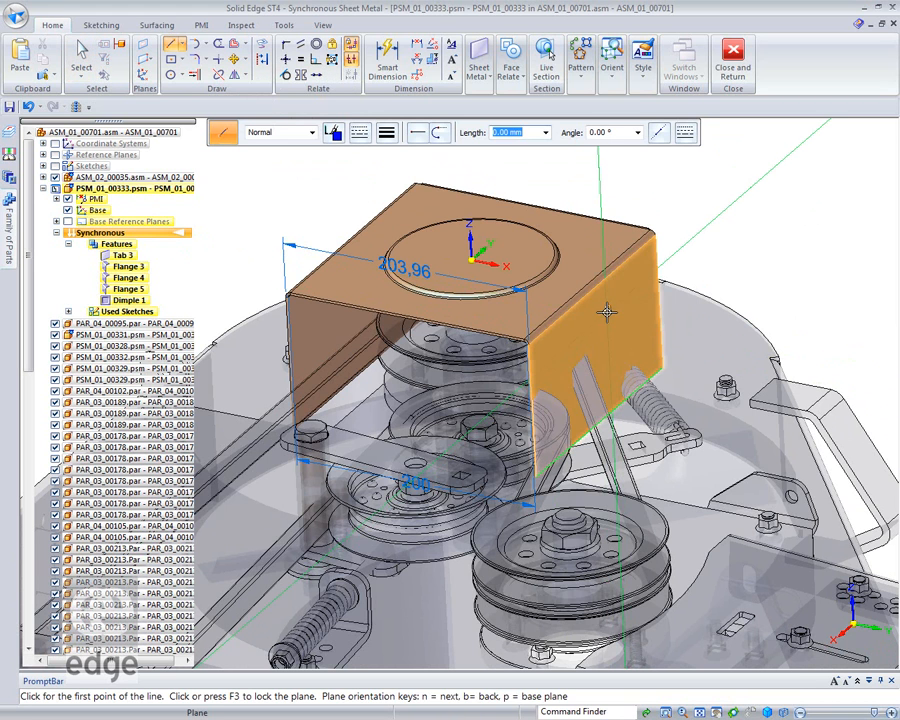
{"action": "key", "text": "F3"}
{"action": "left_click", "coordinate": [553, 357]}
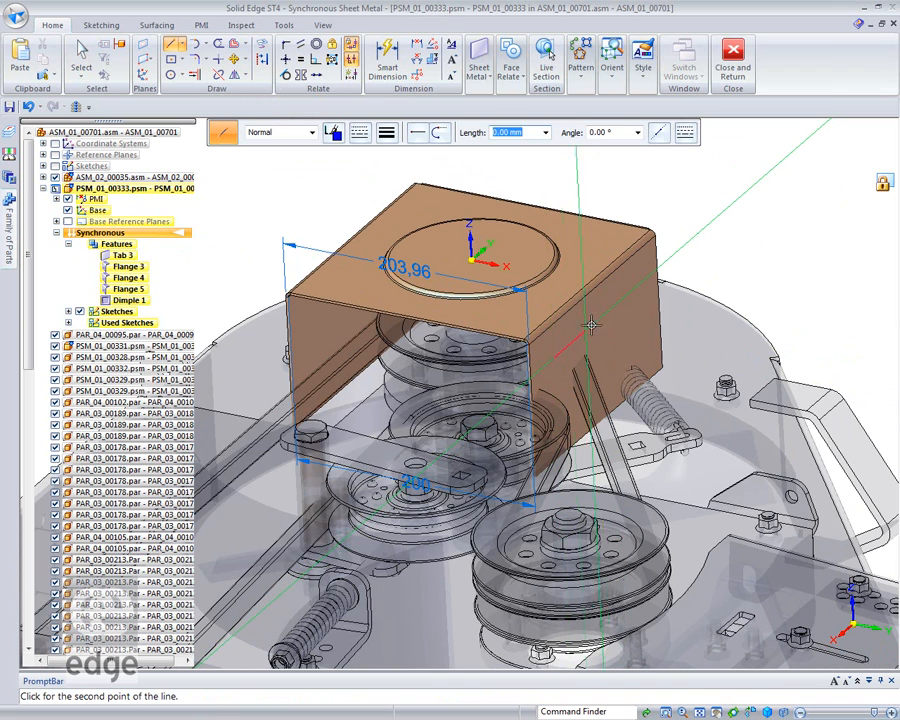
{"action": "left_click", "coordinate": [598, 315]}
{"action": "right_click", "coordinate": [599, 314]}
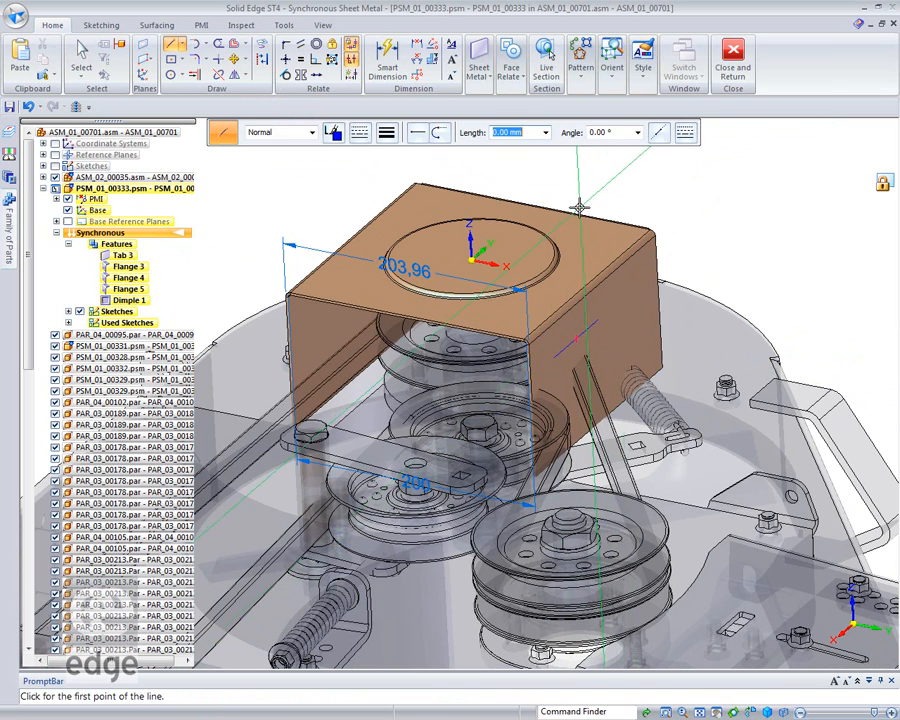
Create a jog with a 30 mm outward offset at the sketched line on the side flange, bending the material below the line.
{"action": "left_click", "coordinate": [479, 62]}
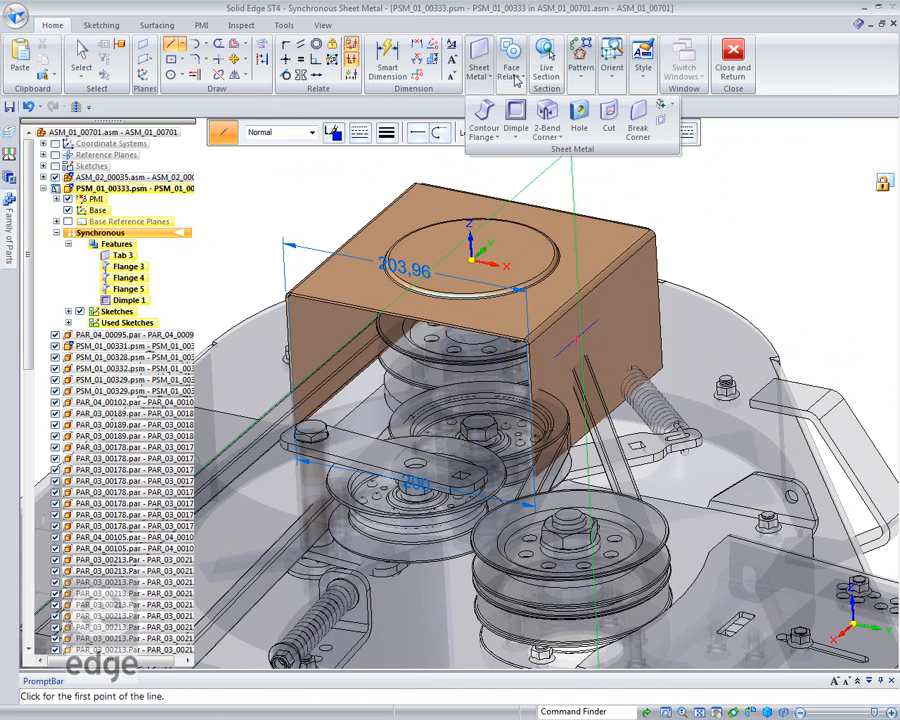
{"action": "left_click", "coordinate": [673, 108]}
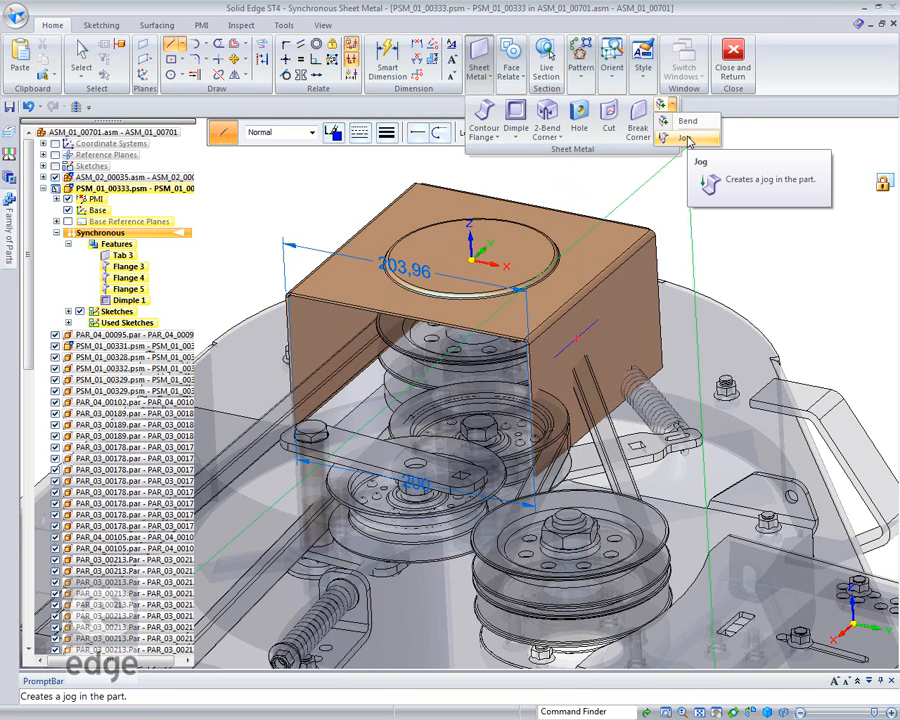
{"action": "left_click", "coordinate": [684, 139]}
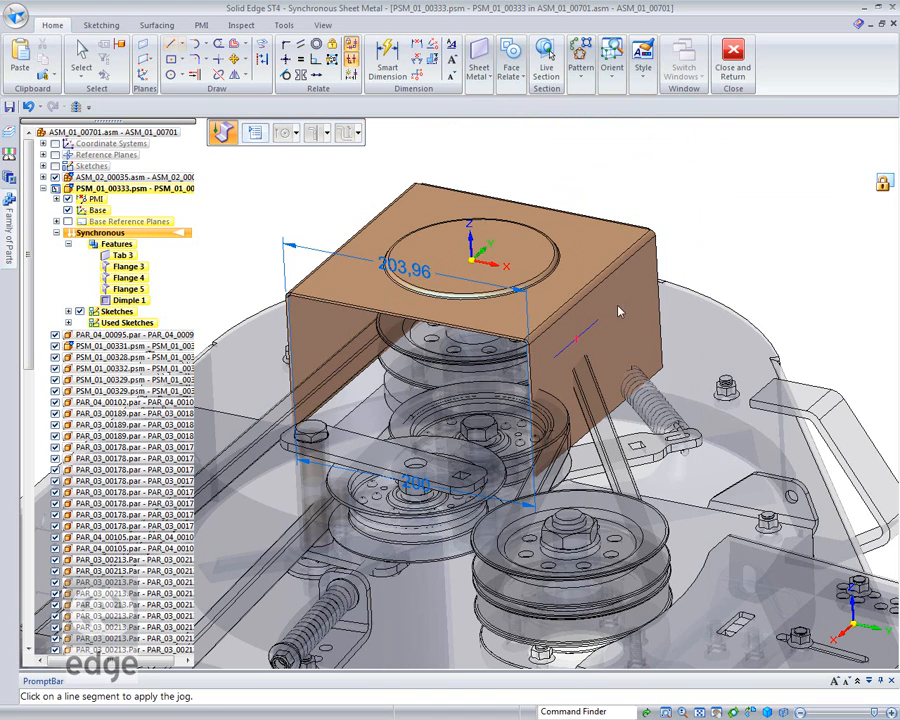
{"action": "left_click", "coordinate": [590, 337]}
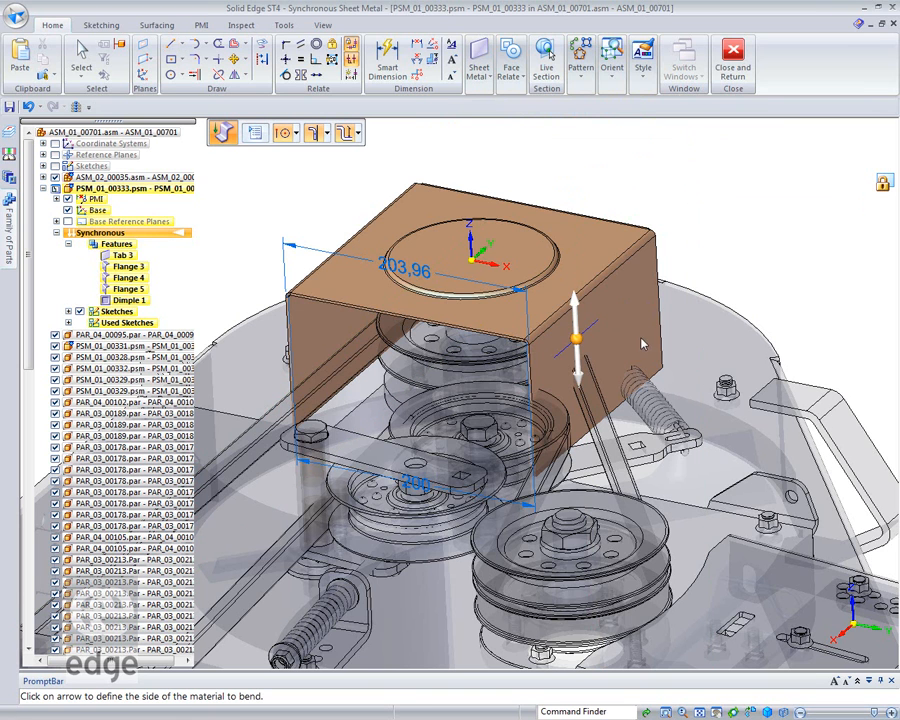
{"action": "left_click", "coordinate": [577, 362]}
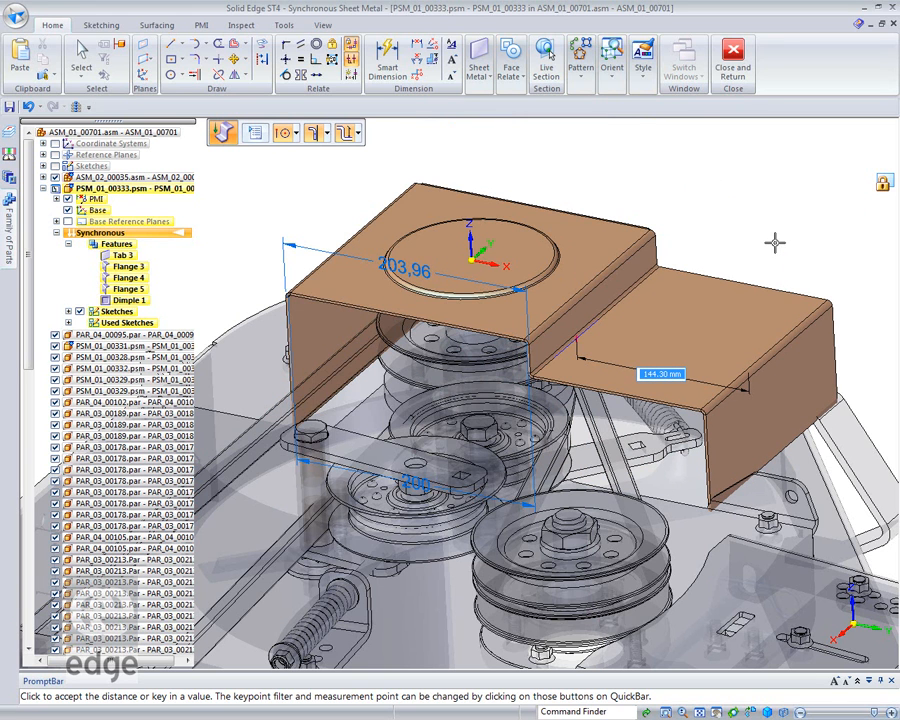
{"action": "type", "text": "3"}
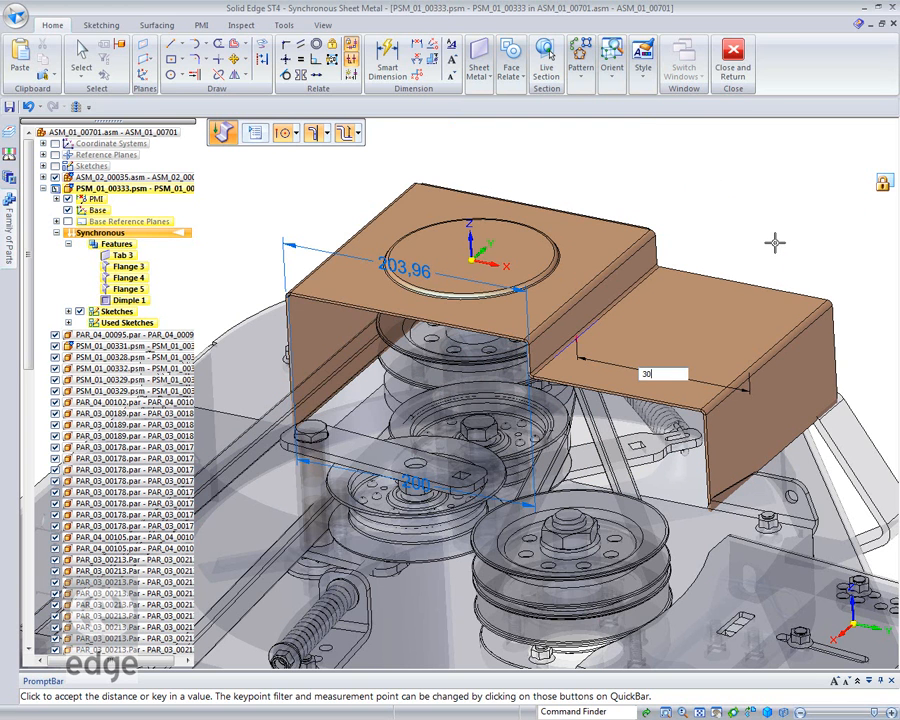
{"action": "type", "text": "00"}
{"action": "key", "text": "Return"}
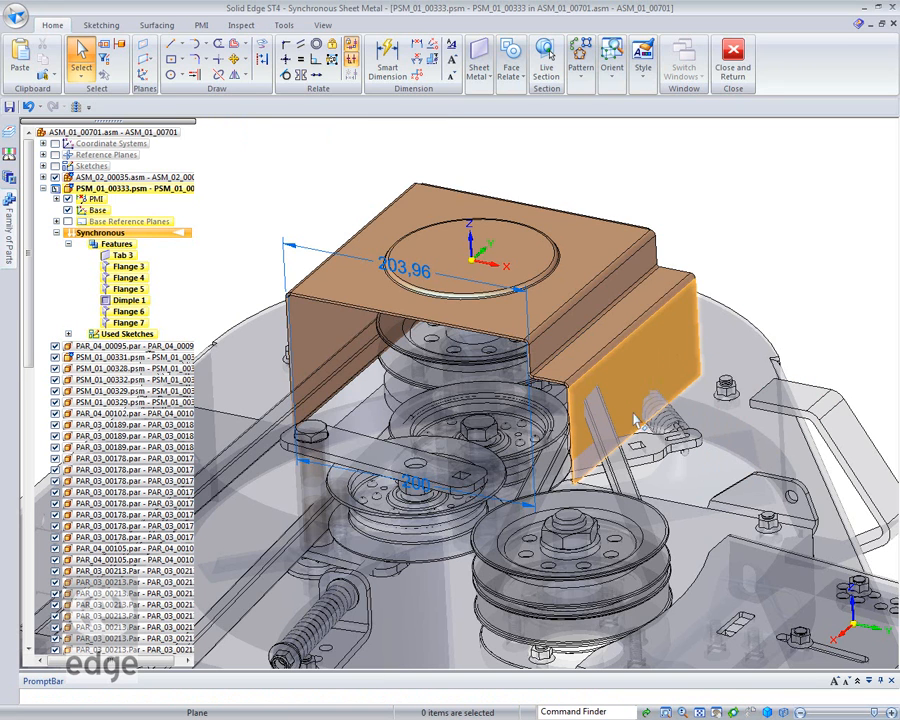
Rotate the jogged side flange's outer face 35° about its far vertical end so that it swings outward.
{"action": "left_click", "coordinate": [660, 367]}
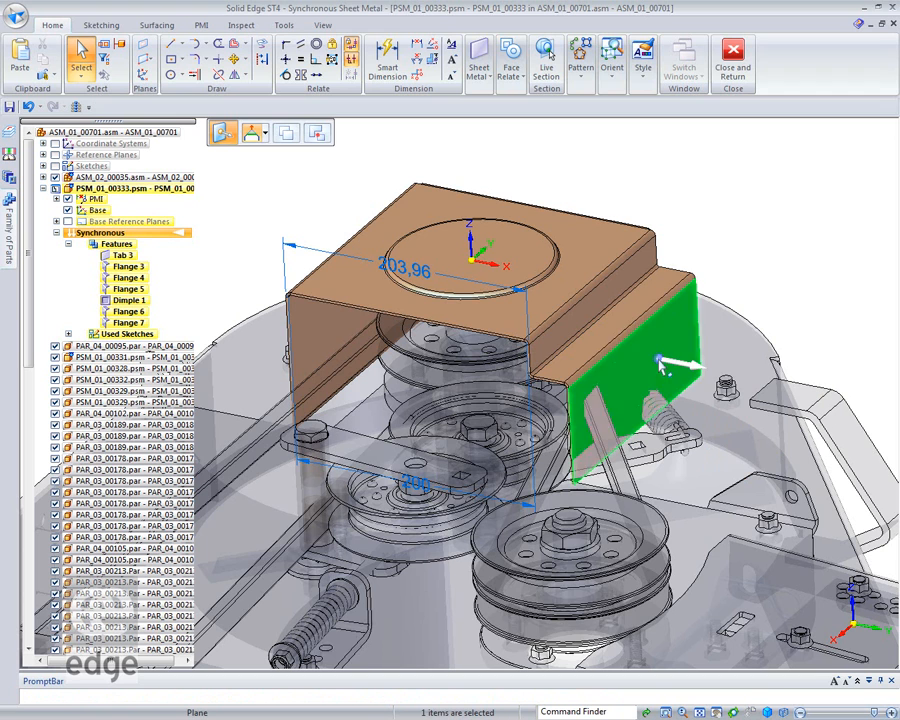
{"action": "left_click_drag", "start_coordinate": [662, 368], "coordinate": [709, 313]}
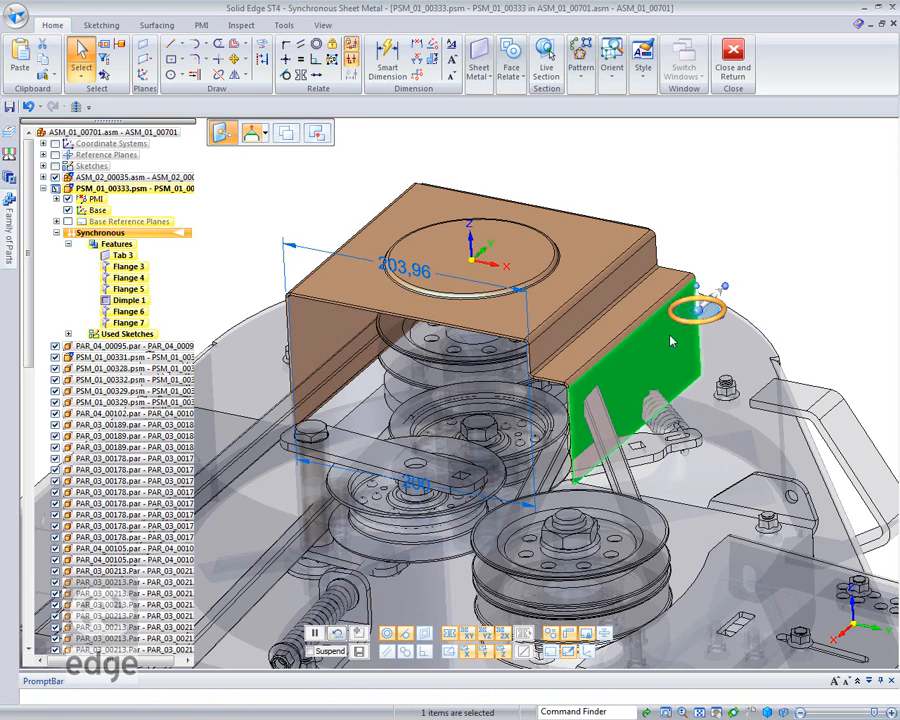
{"action": "left_click", "coordinate": [688, 318]}
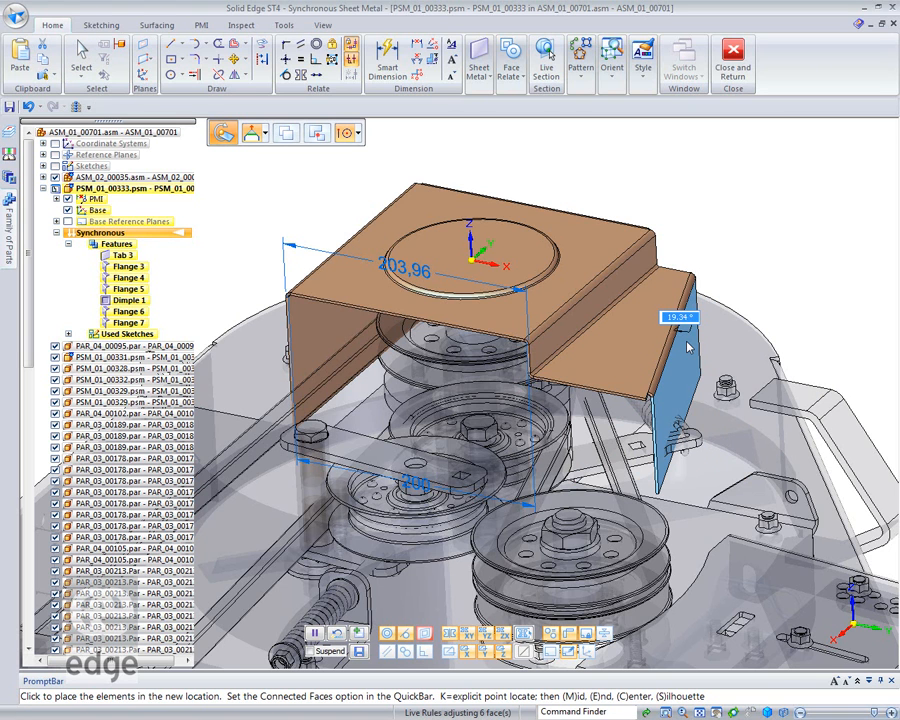
{"action": "type", "text": "35"}
{"action": "key", "text": "Return"}
{"action": "key", "text": "Escape"}
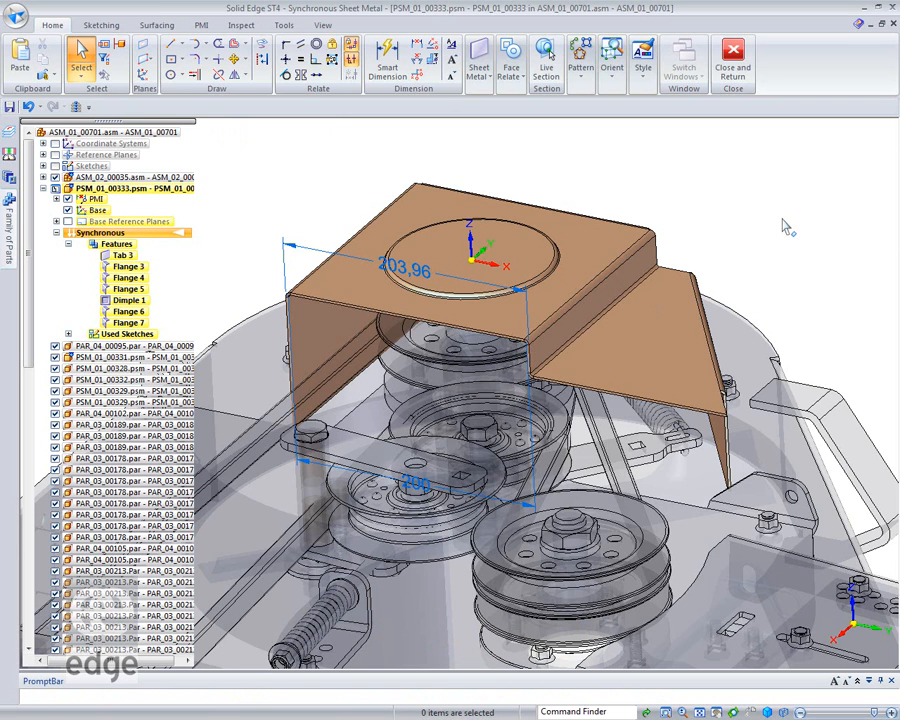
Hide the surrounding mower deck parts and the cover's PMI dimensions.
{"action": "middle_click_drag", "start_coordinate": [784, 211], "coordinate": [778, 207]}
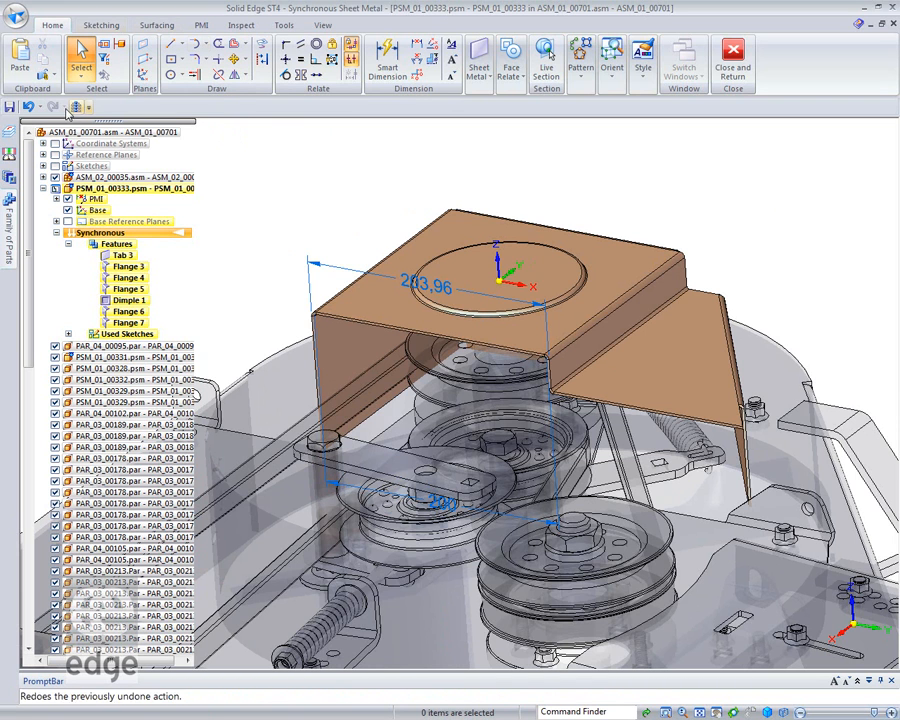
{"action": "left_click", "coordinate": [76, 110]}
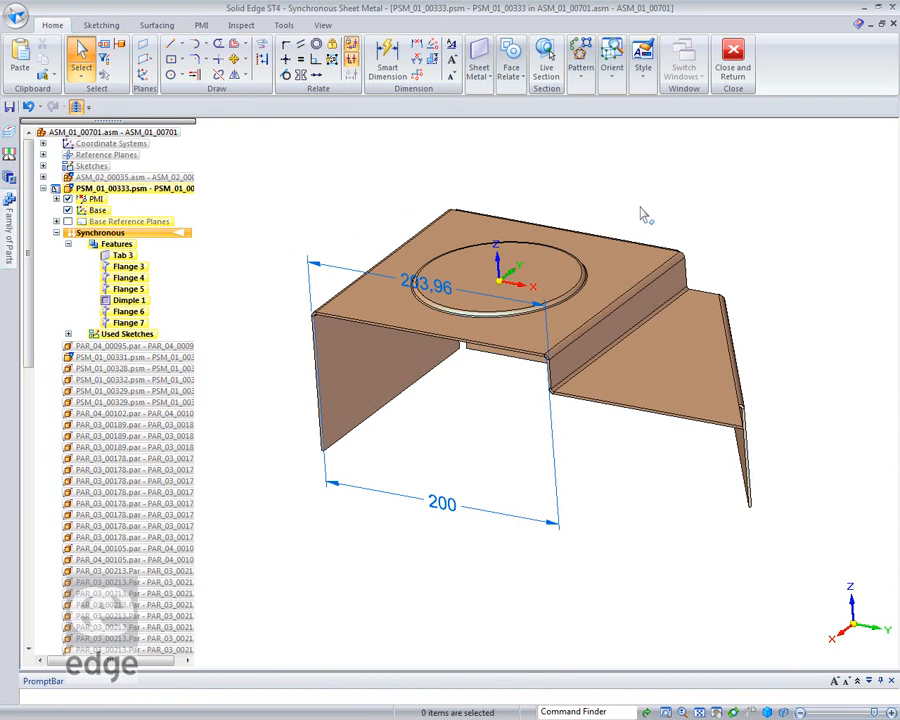
{"action": "middle_click_drag", "start_coordinate": [643, 209], "coordinate": [588, 197]}
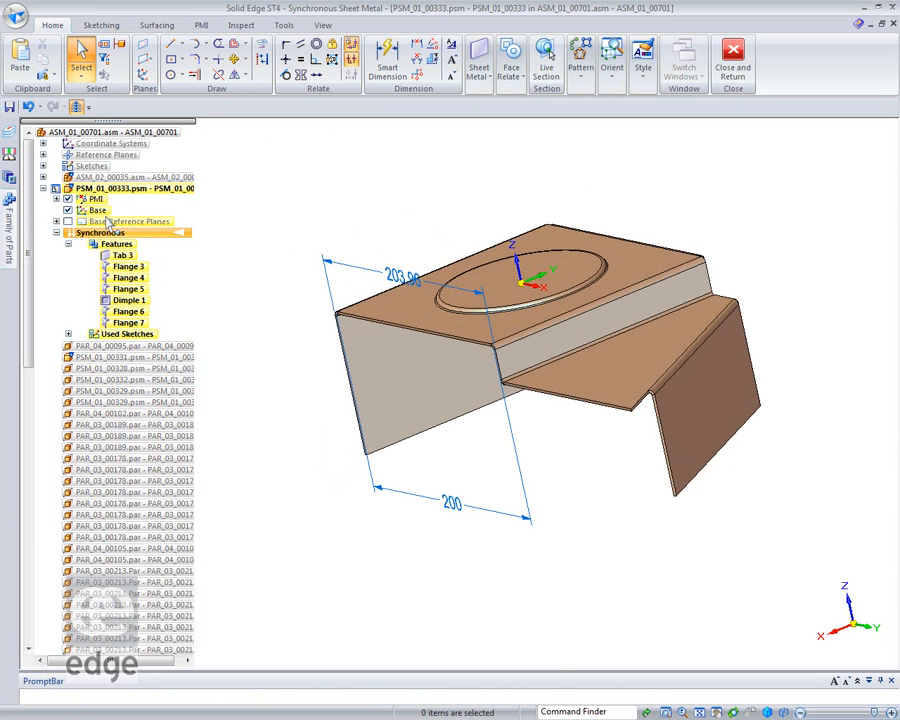
{"action": "left_click", "coordinate": [67, 199]}
Add a short flange along the vertical end of the angled side flange, reaching toward the adjacent end flange.
{"action": "middle_click_drag", "start_coordinate": [683, 213], "coordinate": [450, 300]}
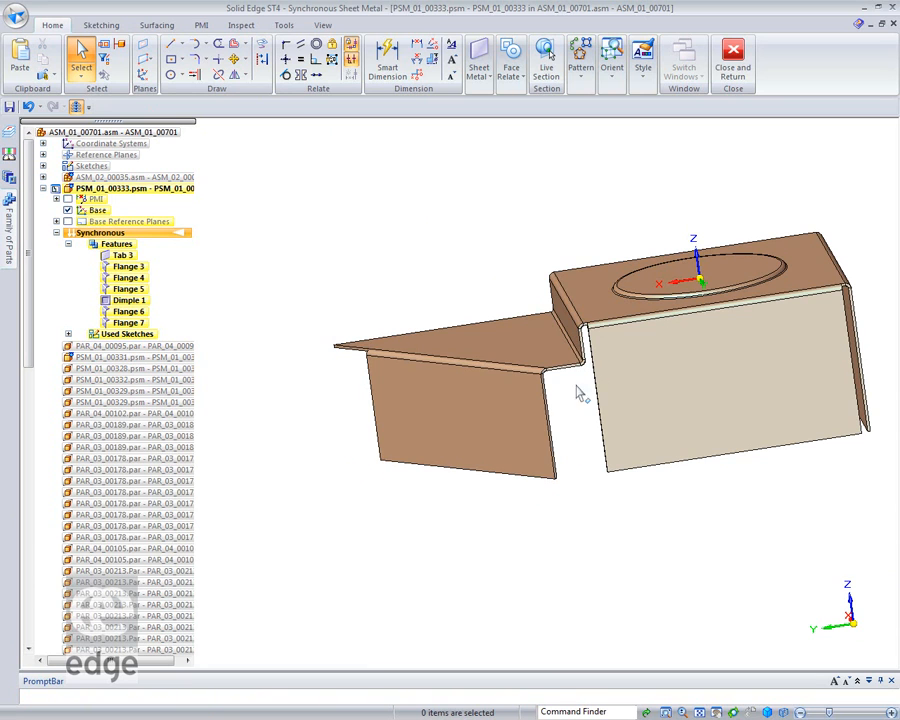
{"action": "left_click", "coordinate": [549, 408]}
{"action": "left_click", "coordinate": [543, 411]}
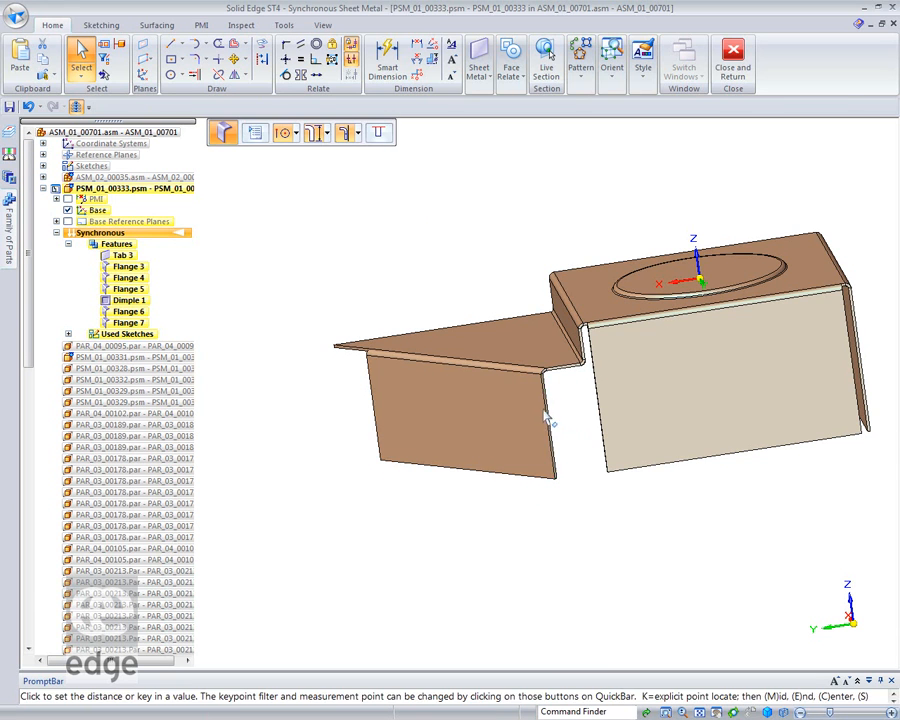
{"action": "left_click", "coordinate": [576, 397]}
Make the outer face of the new short flange coplanar with the outer face of the large end flange.
{"action": "middle_click_drag", "start_coordinate": [593, 547], "coordinate": [541, 573]}
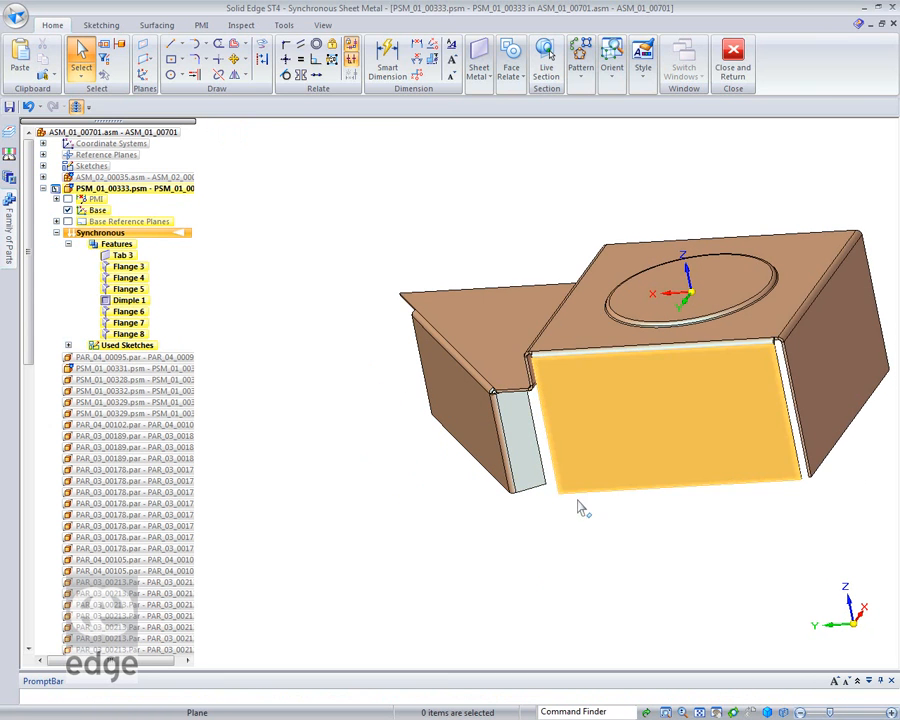
{"action": "left_click", "coordinate": [511, 76]}
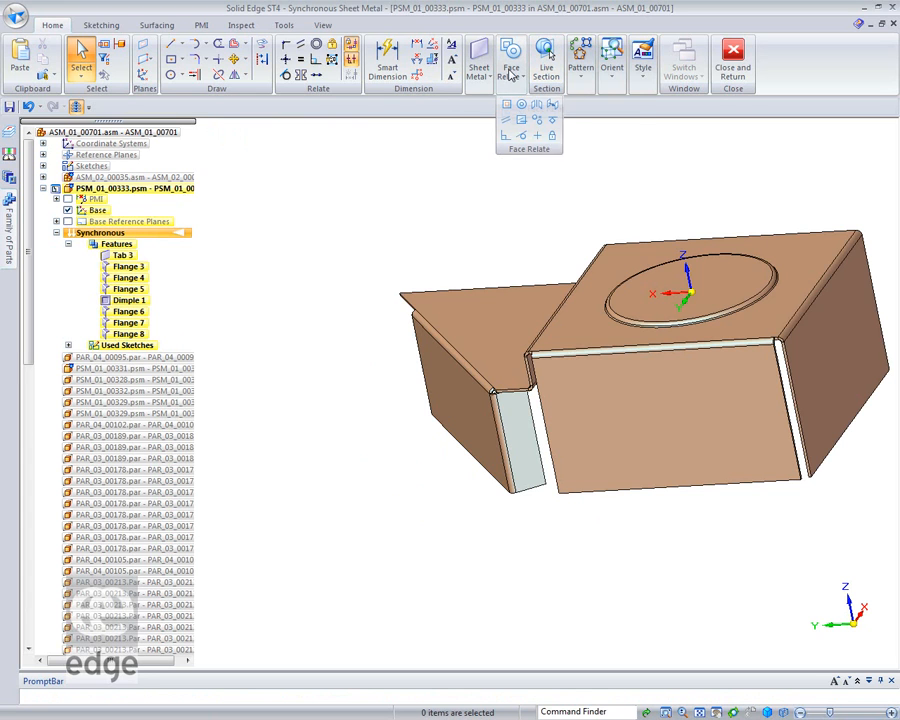
{"action": "left_click", "coordinate": [508, 107]}
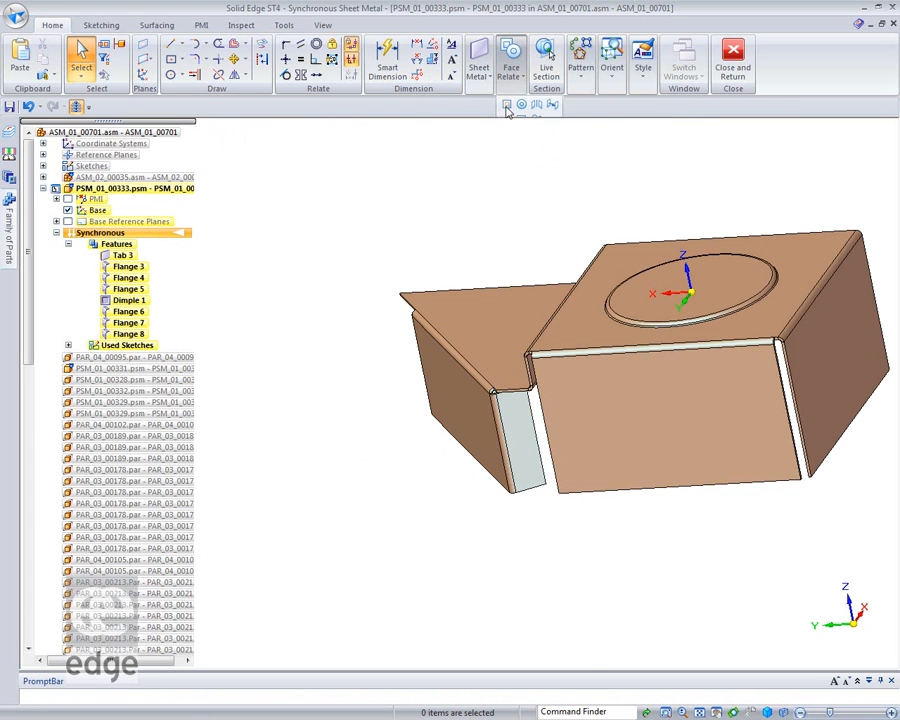
{"action": "left_click", "coordinate": [527, 450]}
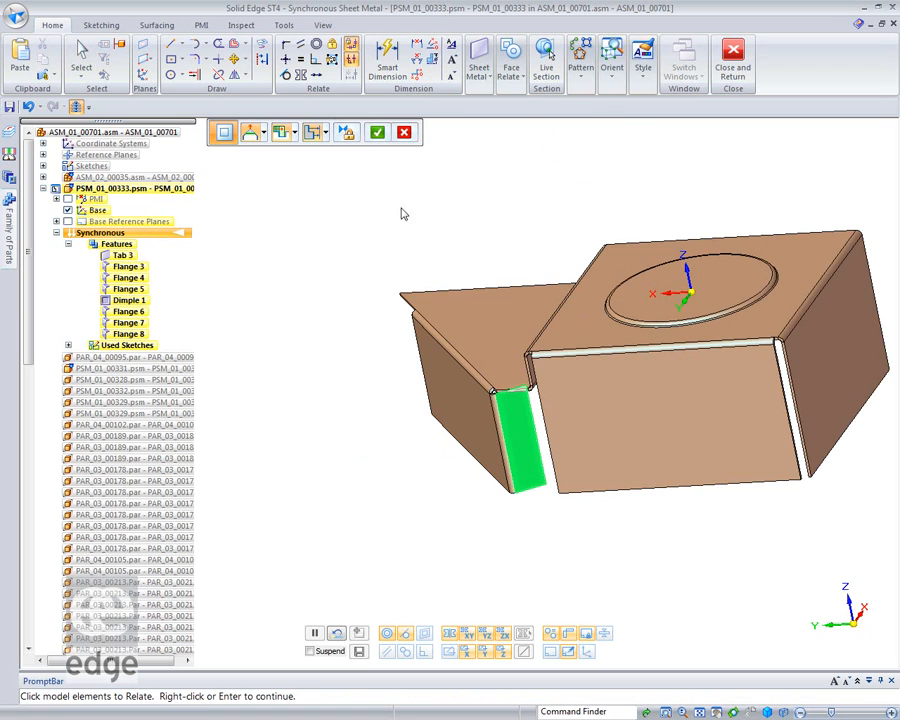
{"action": "left_click", "coordinate": [377, 132]}
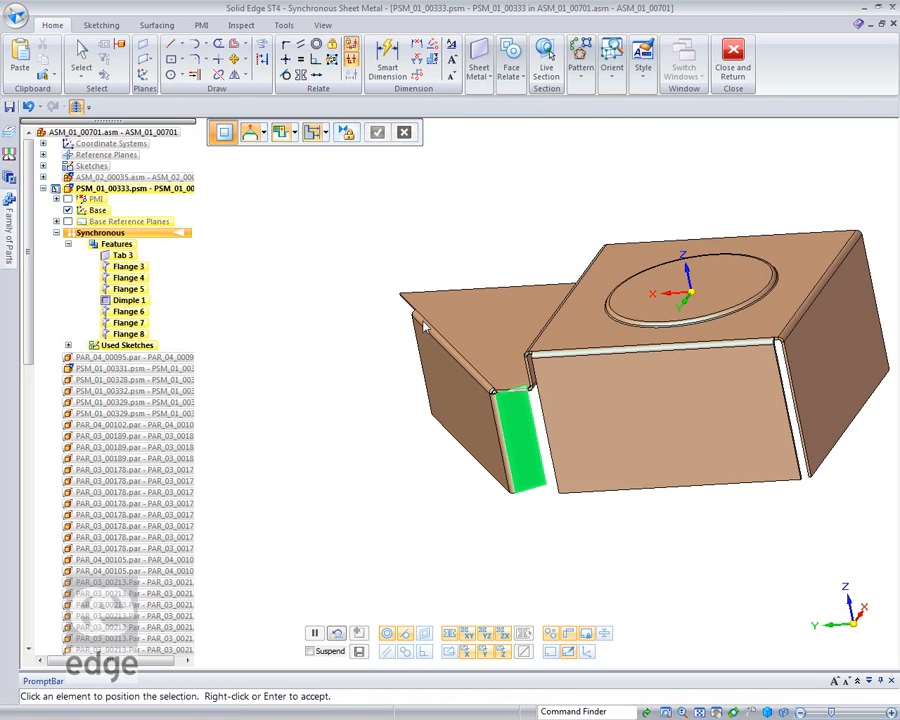
{"action": "left_click", "coordinate": [603, 428]}
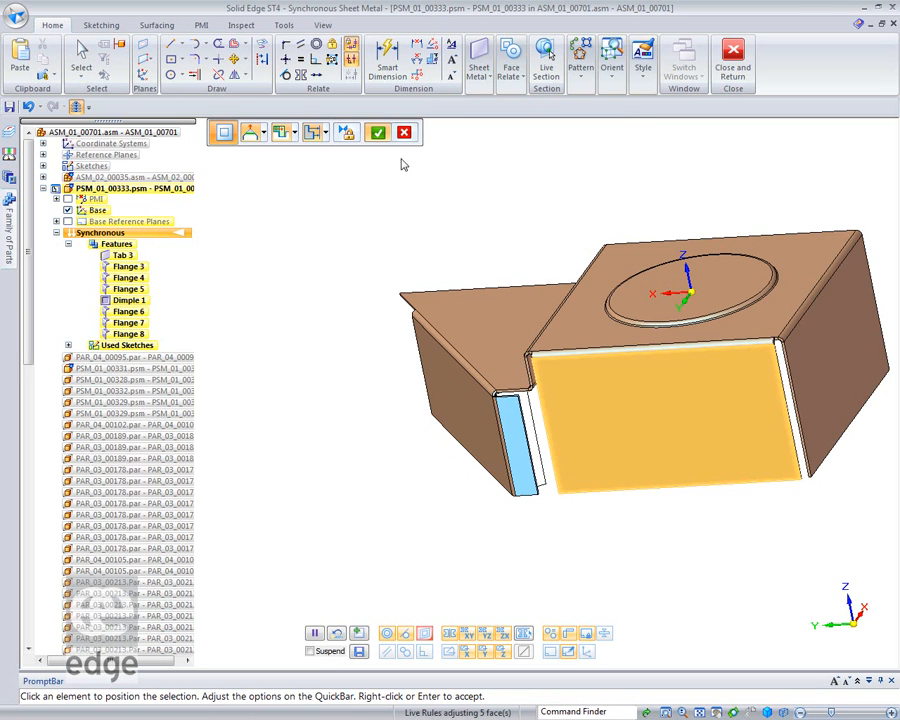
{"action": "left_click", "coordinate": [377, 132]}
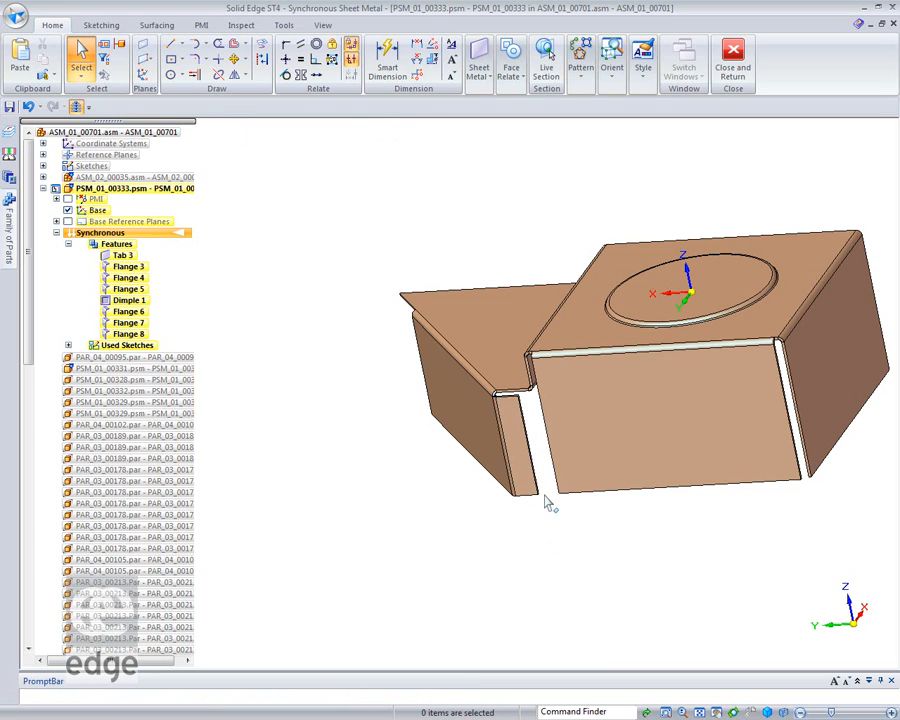
Extend the short flange's free end toward the large end flange's edge, offsetting the move origin 1 mm to leave a 1 mm gap.
{"action": "scroll", "coordinate": [538, 482], "scroll_direction": "up", "scroll_amount": 2}
{"action": "scroll", "coordinate": [540, 495], "scroll_direction": "up", "scroll_amount": 2}
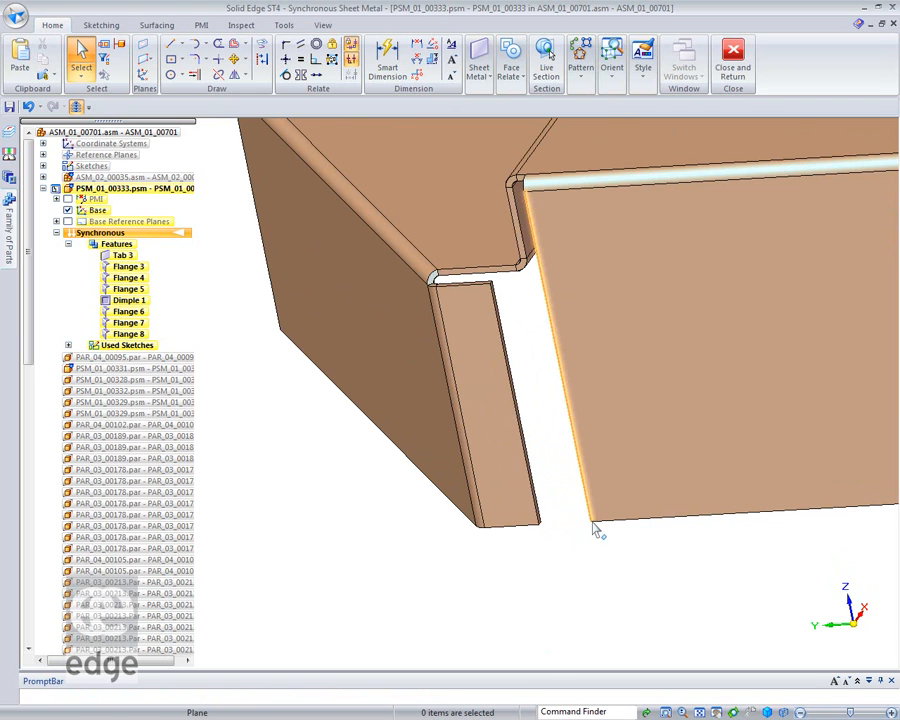
{"action": "left_click", "coordinate": [532, 465]}
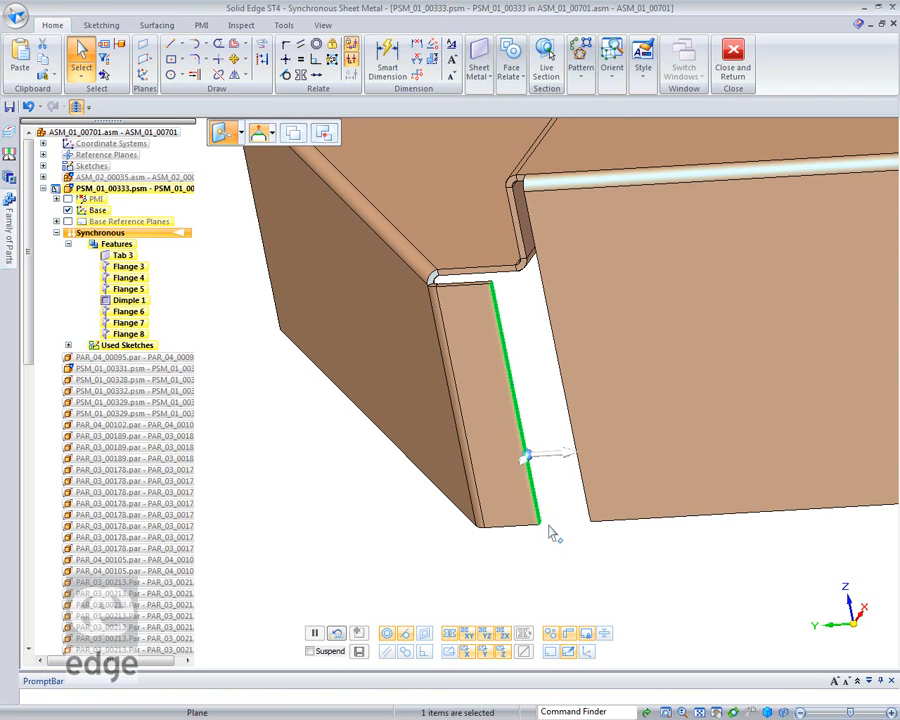
{"action": "left_click", "coordinate": [560, 463]}
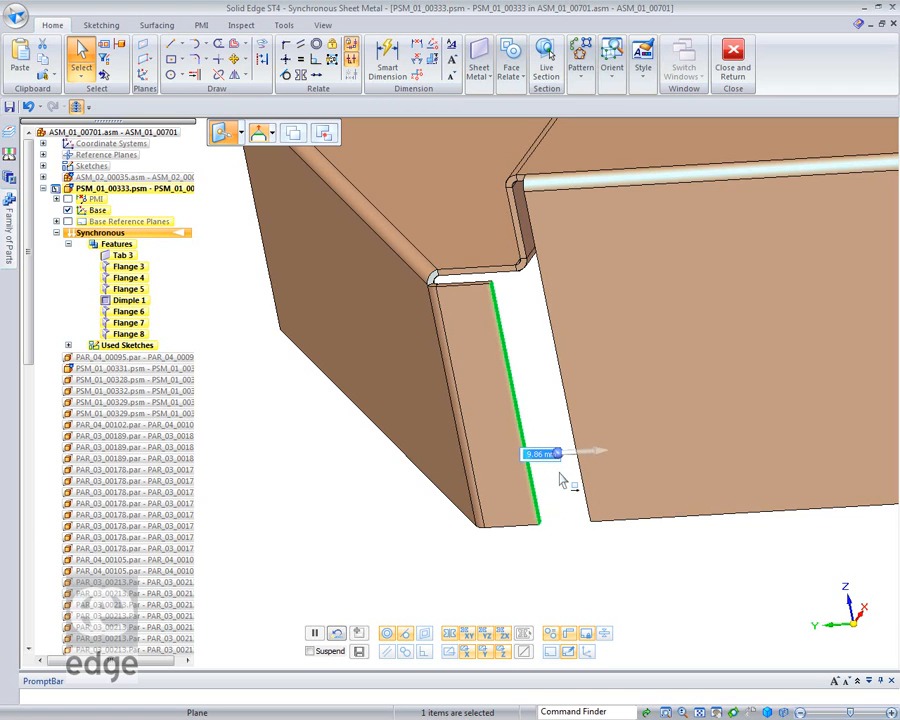
{"action": "type", "text": "1"}
{"action": "key", "text": "Return"}
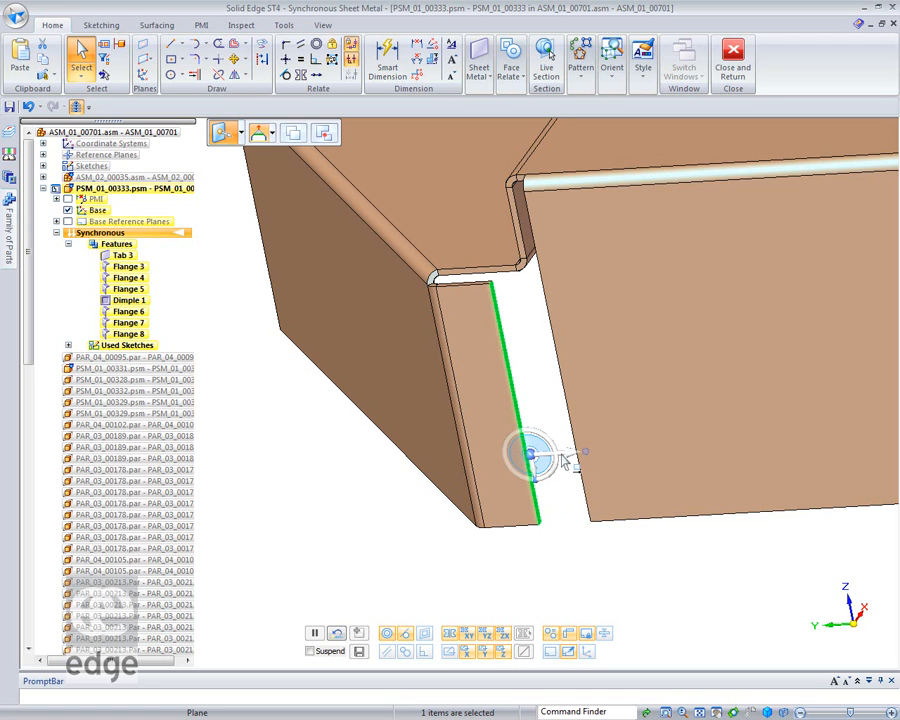
{"action": "left_click", "coordinate": [533, 456]}
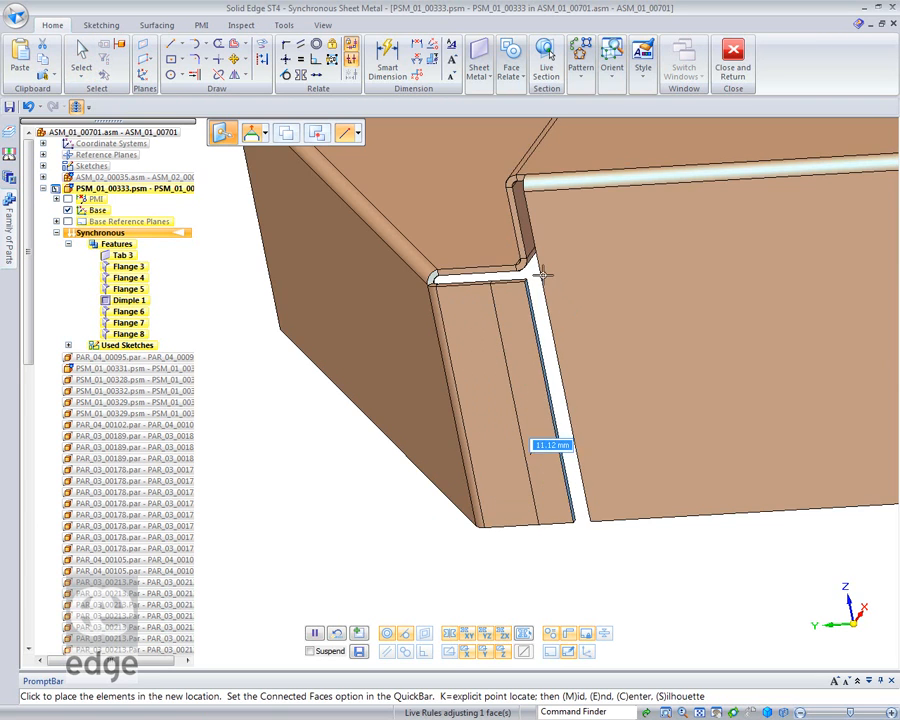
{"action": "left_click", "coordinate": [531, 196]}
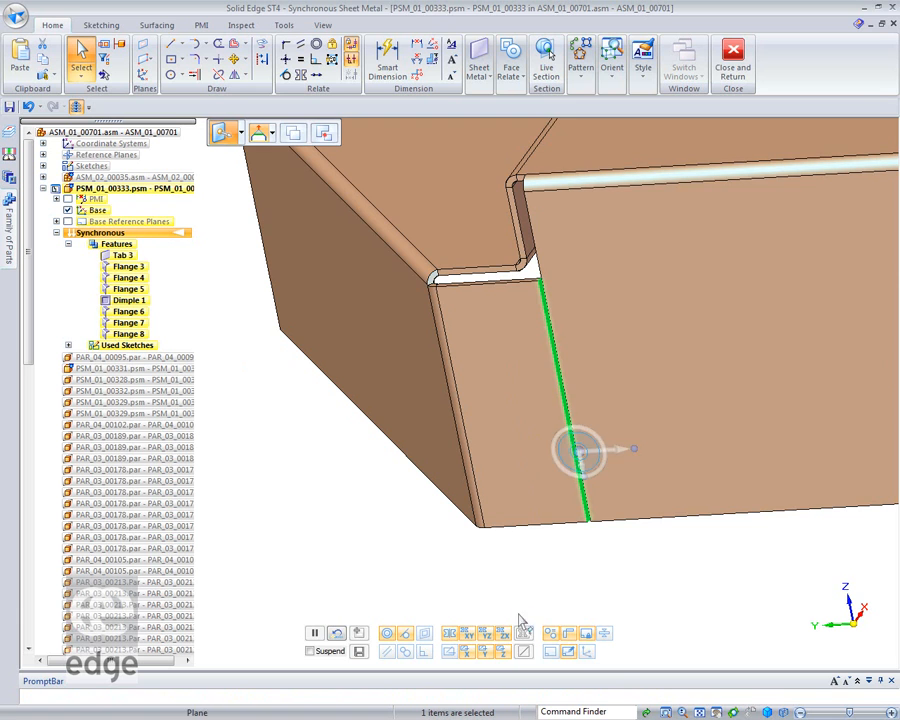
{"action": "key", "text": "Escape"}
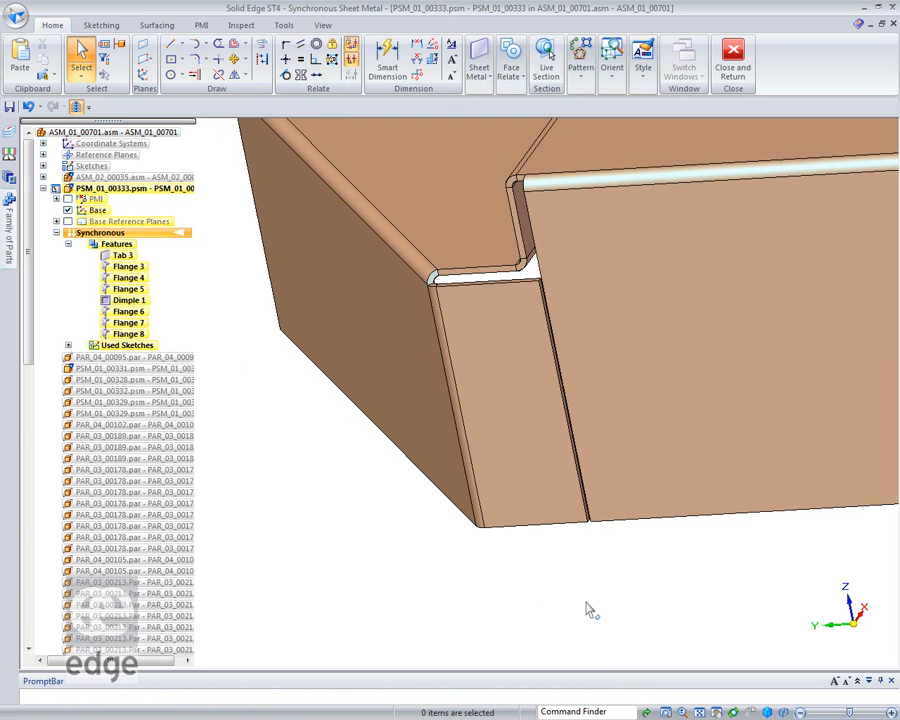
Show the surrounding mower deck parts again and view the cover within the whole assembly.
{"action": "middle_click_drag", "start_coordinate": [617, 611], "coordinate": [650, 611]}
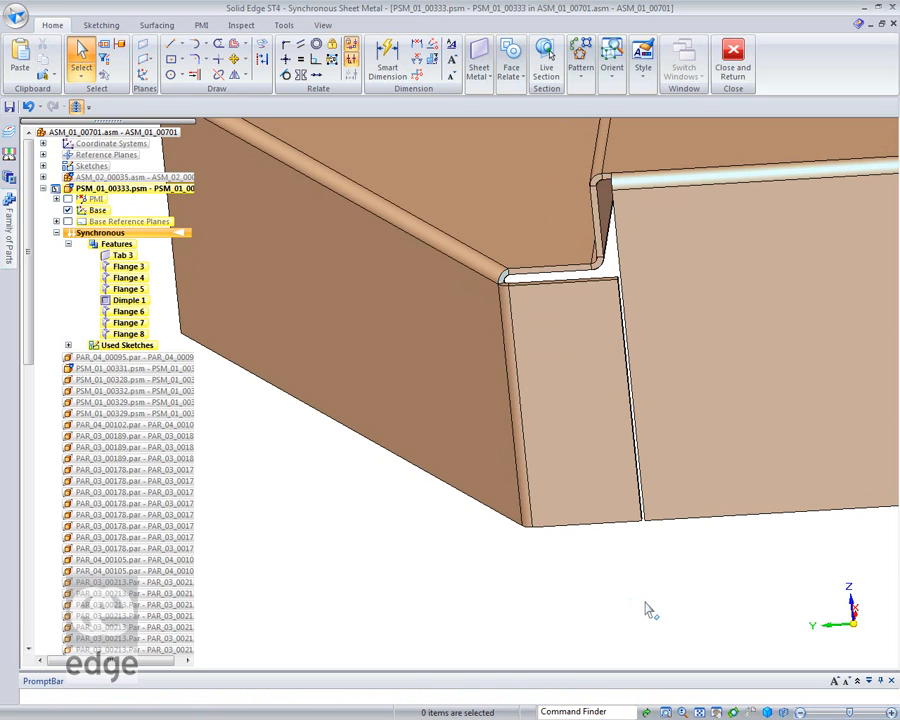
{"action": "key", "text": "ctrl+f"}
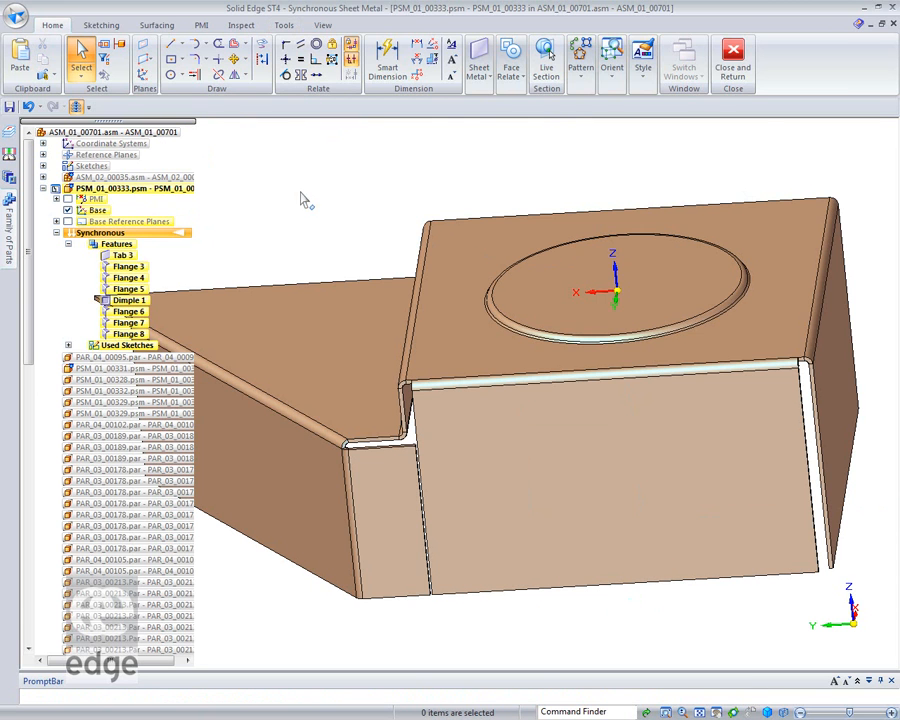
{"action": "left_click", "coordinate": [75, 106]}
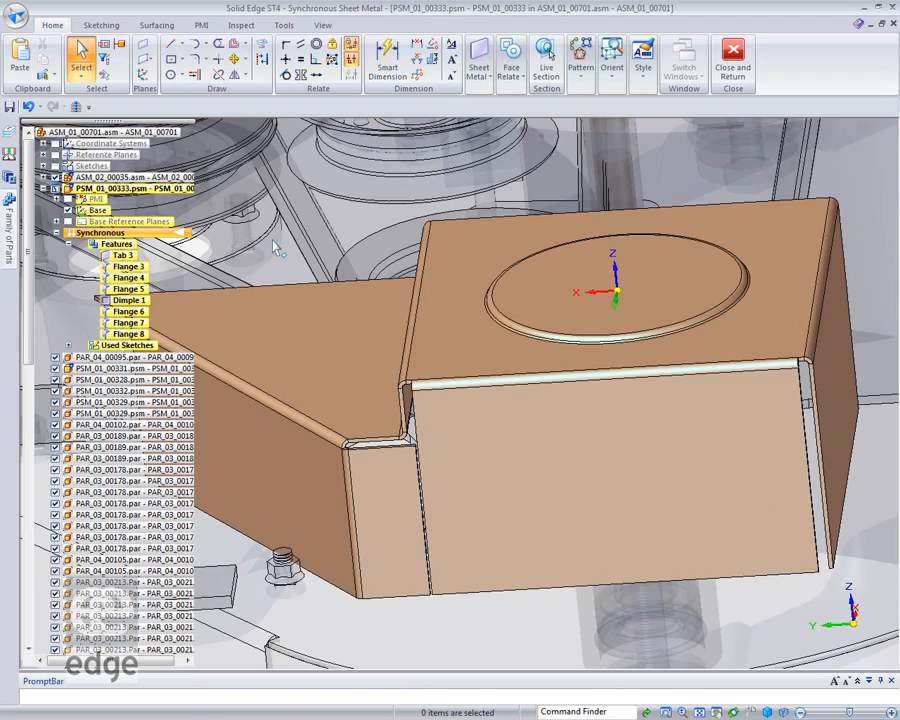
{"action": "middle_click_drag", "start_coordinate": [269, 252], "coordinate": [608, 323]}
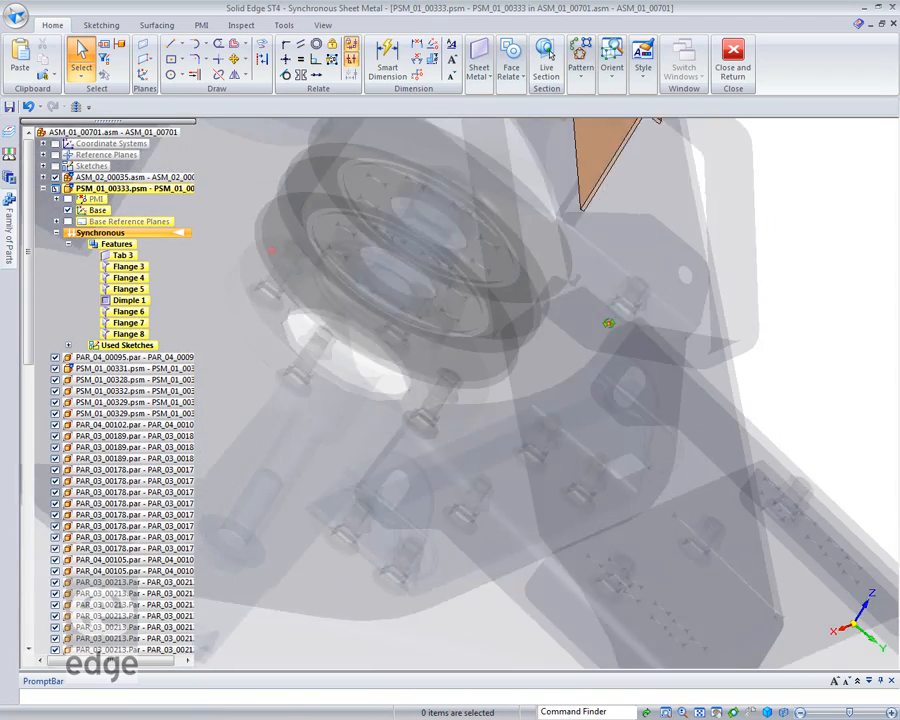
{"action": "scroll", "coordinate": [608, 323], "scroll_direction": "down", "scroll_amount": 10}
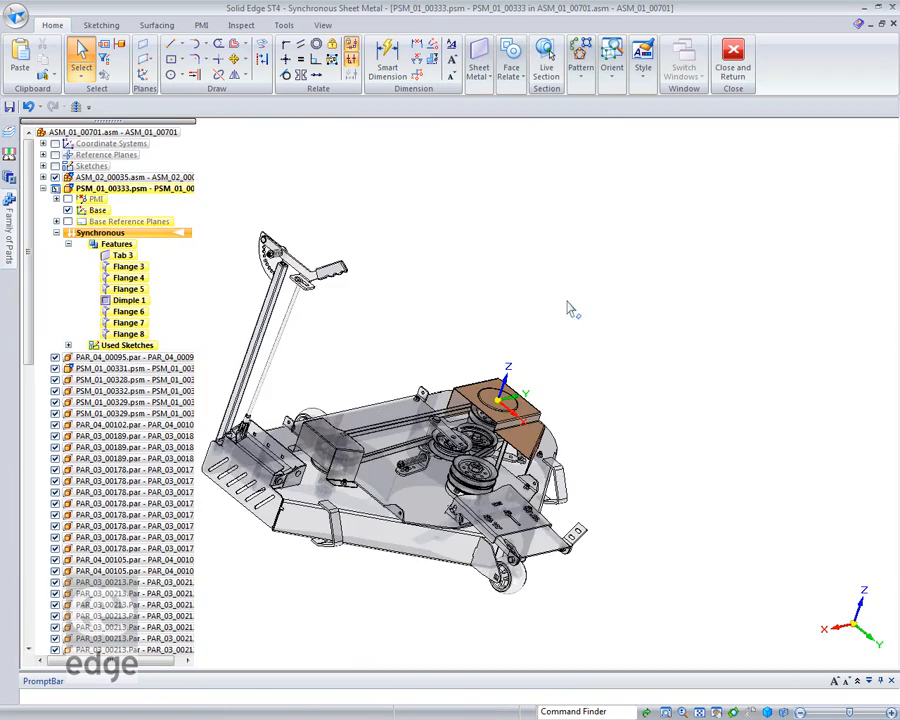
Add outward 90° mounting flanges about 32 mm long along the lower edges of the angled side flange and the opposite side flange.
{"action": "middle_click_drag", "start_coordinate": [364, 251], "coordinate": [176, 328]}
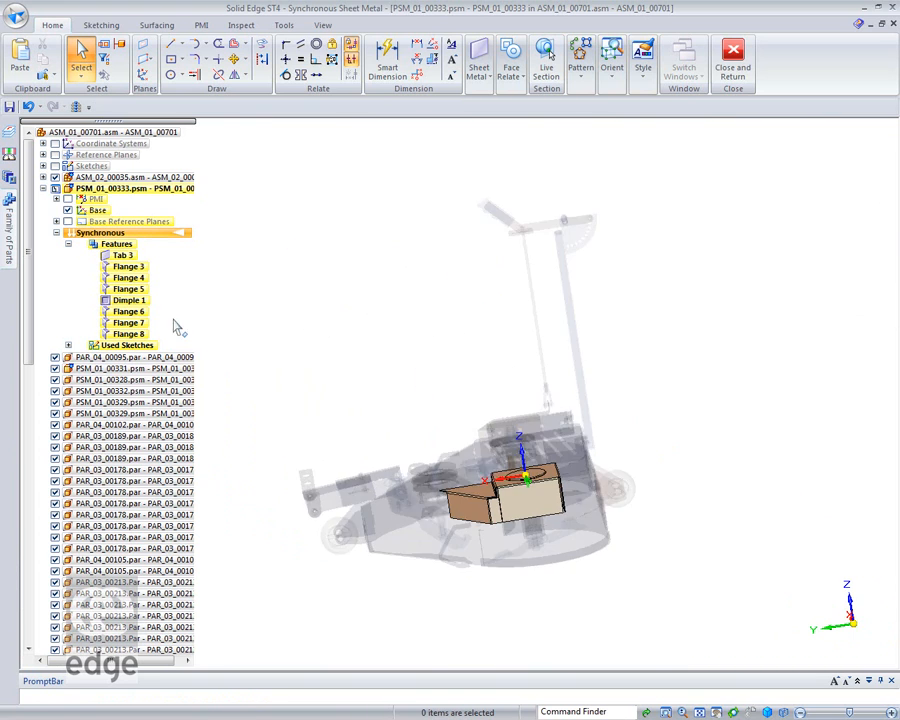
{"action": "scroll", "coordinate": [497, 525], "scroll_direction": "up", "scroll_amount": 5}
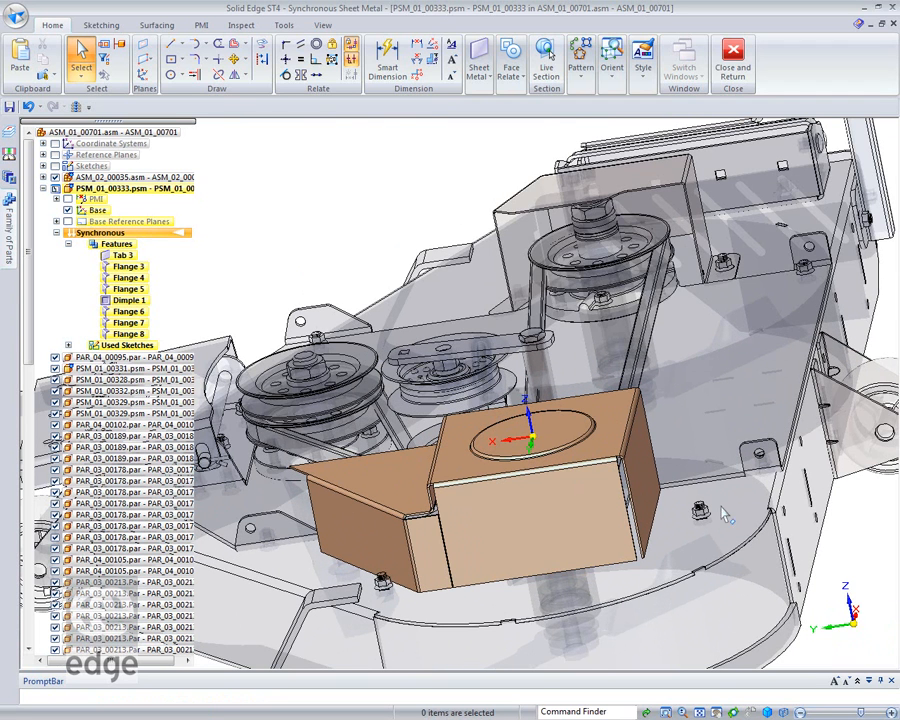
{"action": "middle_click_drag", "start_coordinate": [538, 305], "coordinate": [532, 398]}
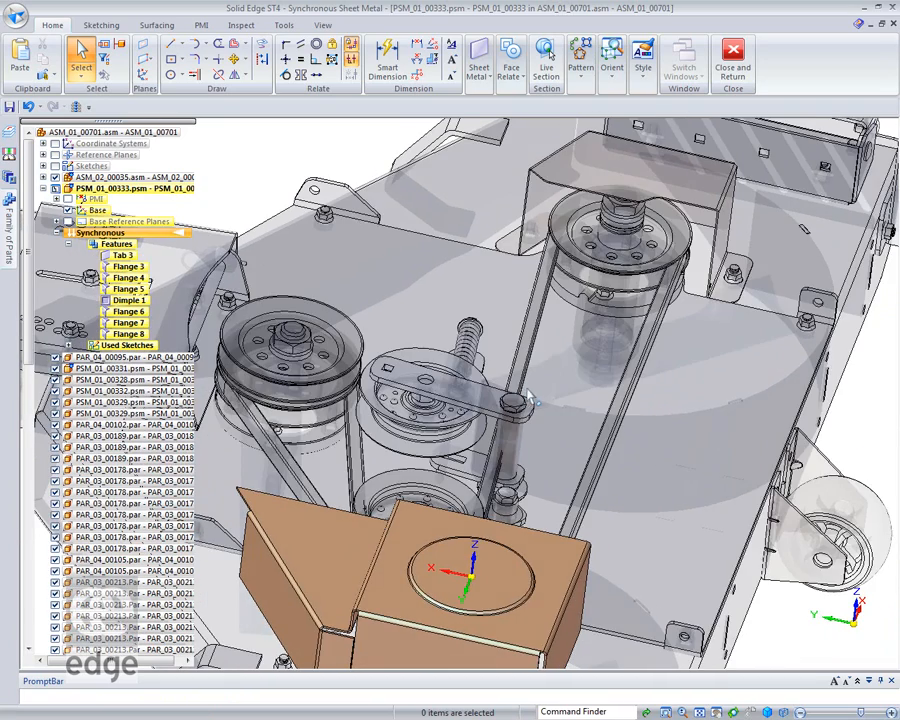
{"action": "middle_click_drag", "start_coordinate": [446, 522], "coordinate": [560, 284], "text": "shift"}
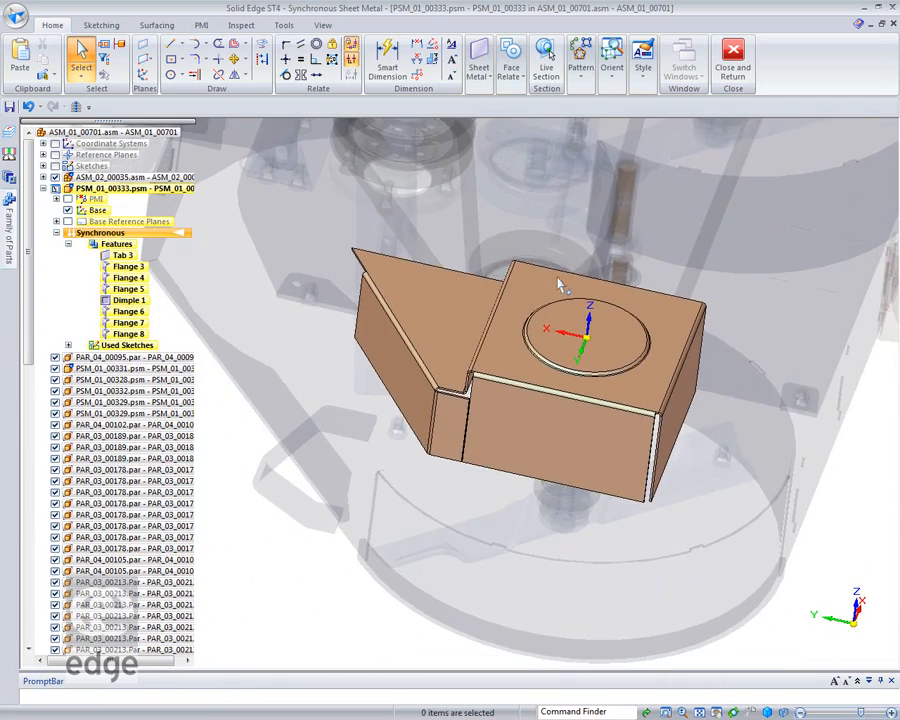
{"action": "left_click", "coordinate": [384, 385]}
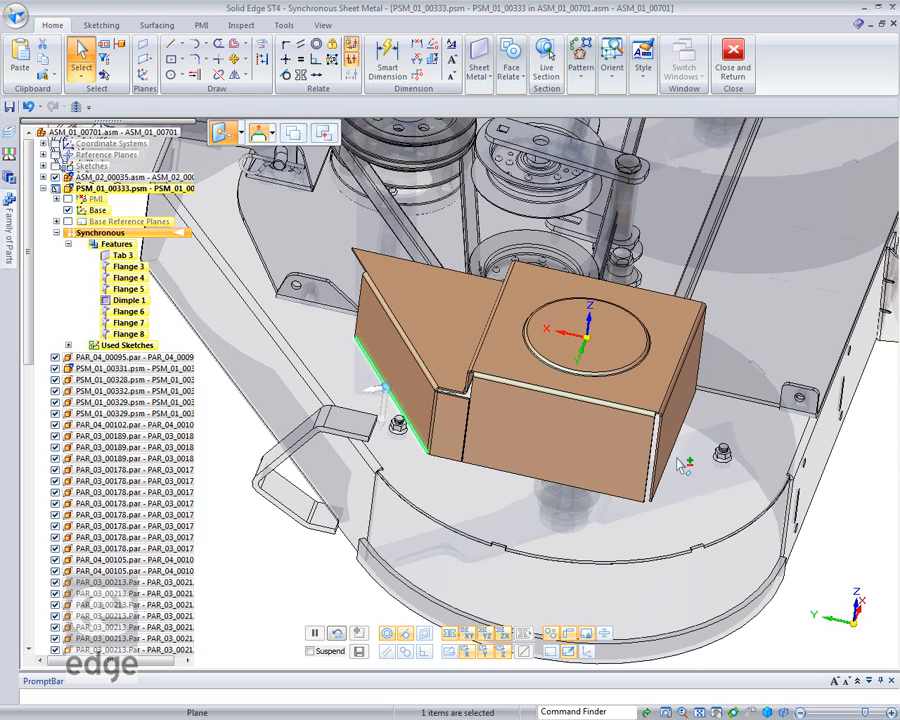
{"action": "left_click", "coordinate": [675, 456], "text": "ctrl"}
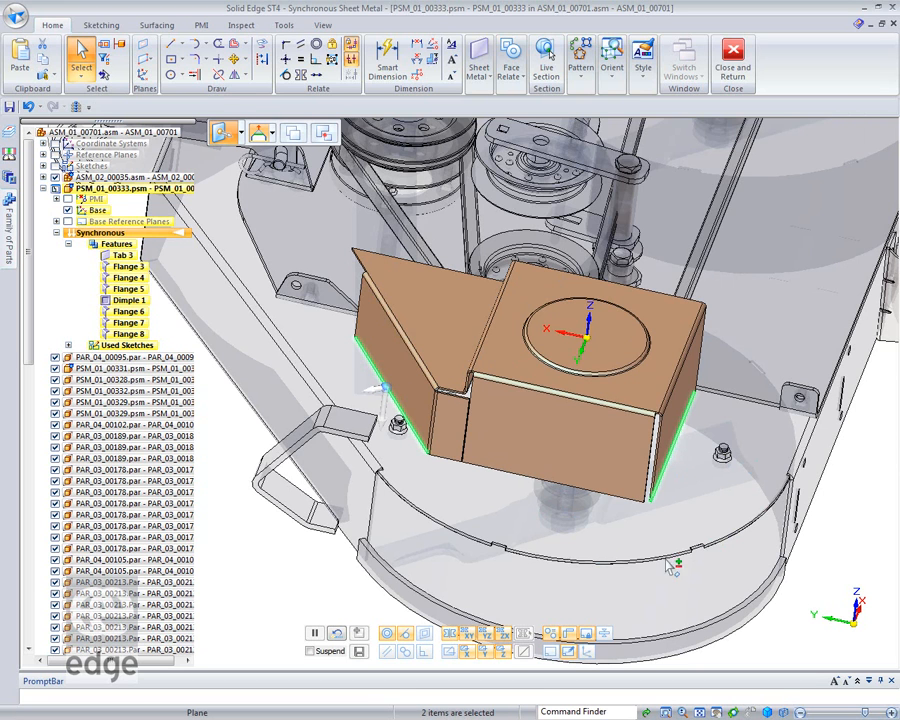
{"action": "left_click", "coordinate": [374, 390]}
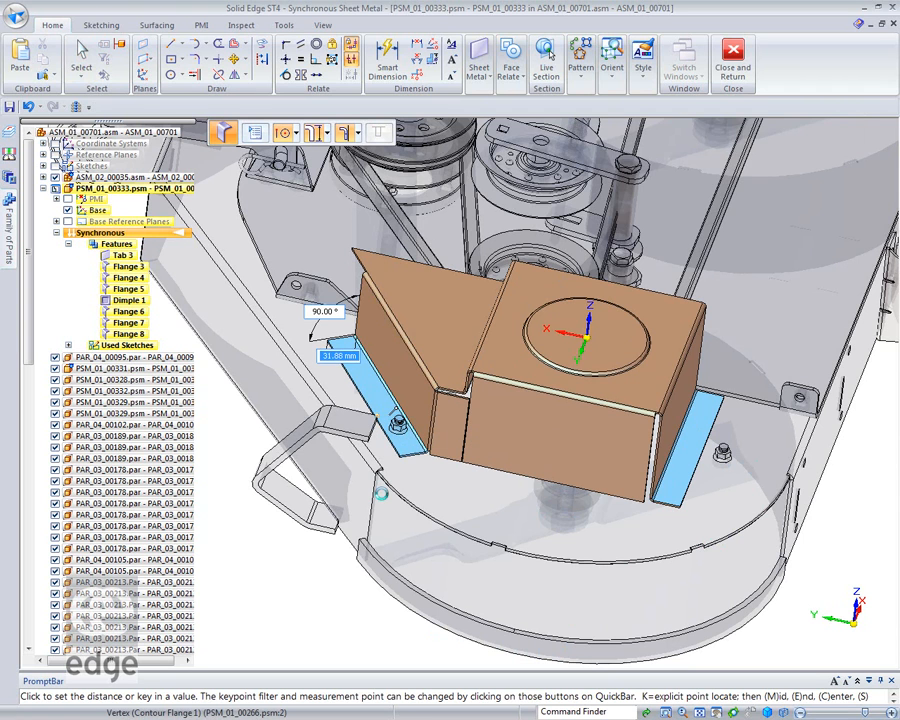
{"action": "left_click", "coordinate": [380, 494]}
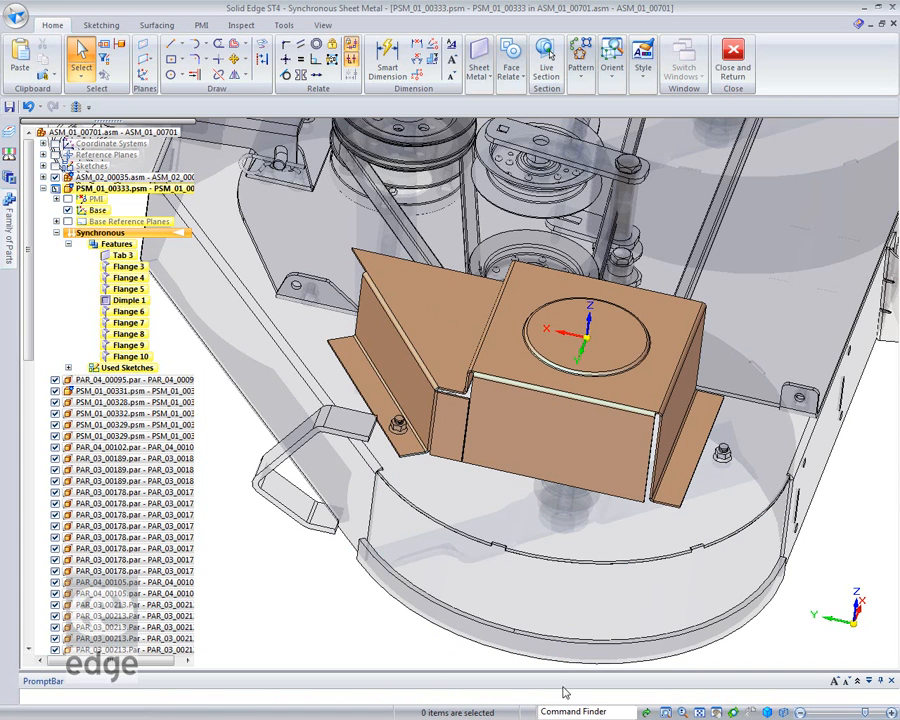
Dimension the mounting flange beside the dimpled box from its side wall to its outer edge and set the distance to 35 mm.
{"action": "right_click", "coordinate": [291, 356]}
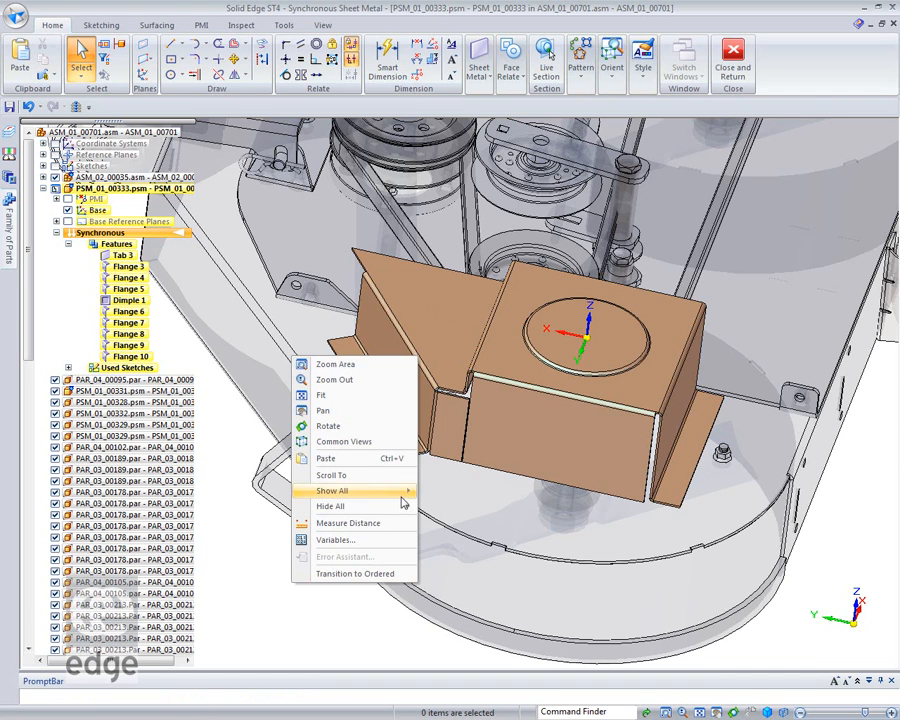
{"action": "left_click", "coordinate": [250, 600]}
{"action": "right_click_drag", "start_coordinate": [251, 601], "coordinate": [256, 599]}
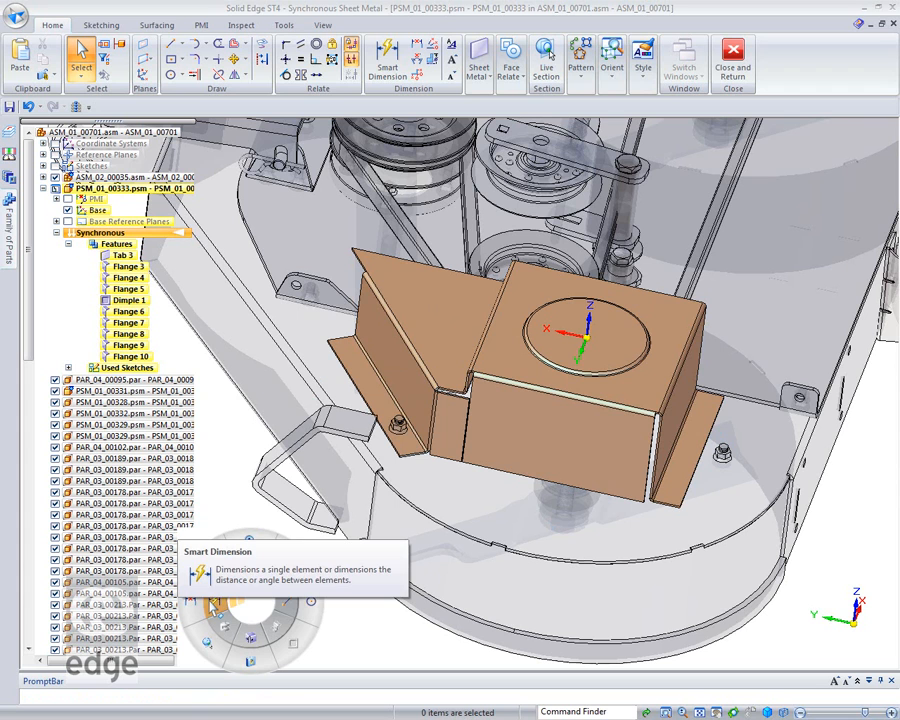
{"action": "left_click", "coordinate": [215, 605]}
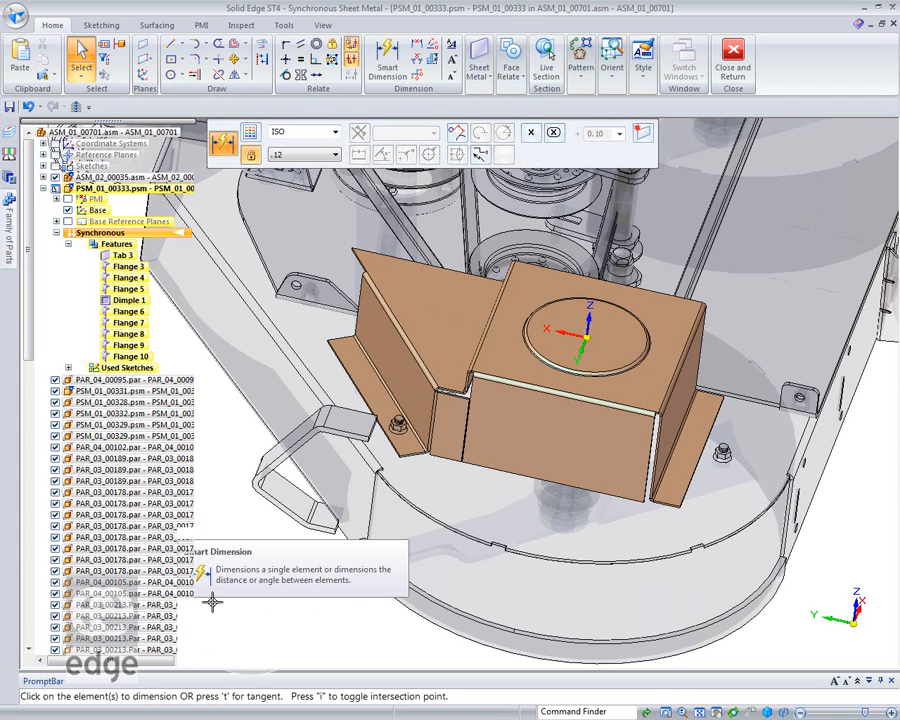
{"action": "left_click", "coordinate": [683, 373]}
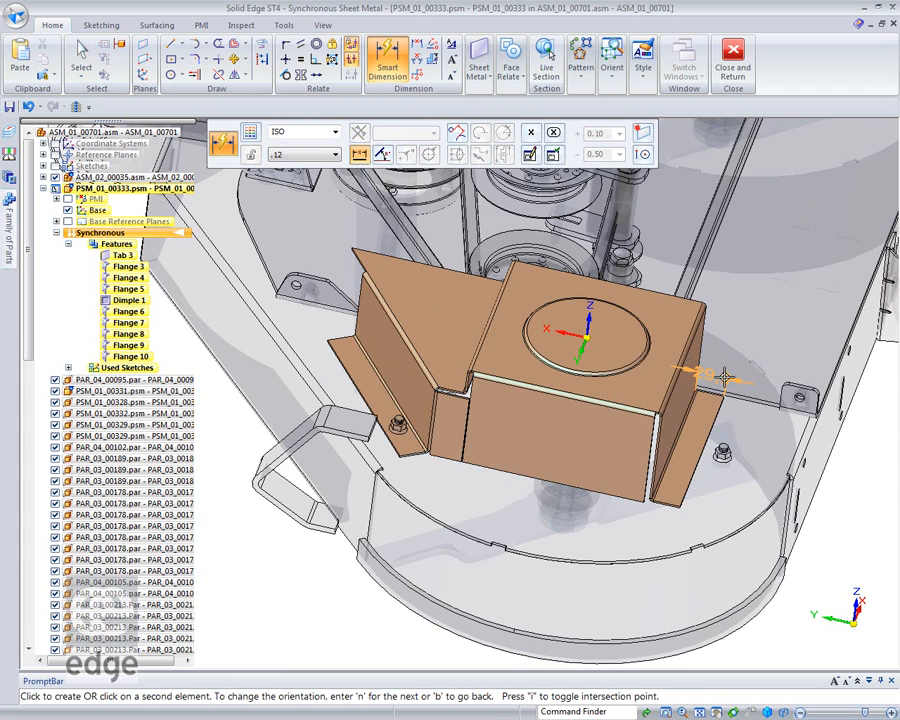
{"action": "left_click", "coordinate": [765, 374]}
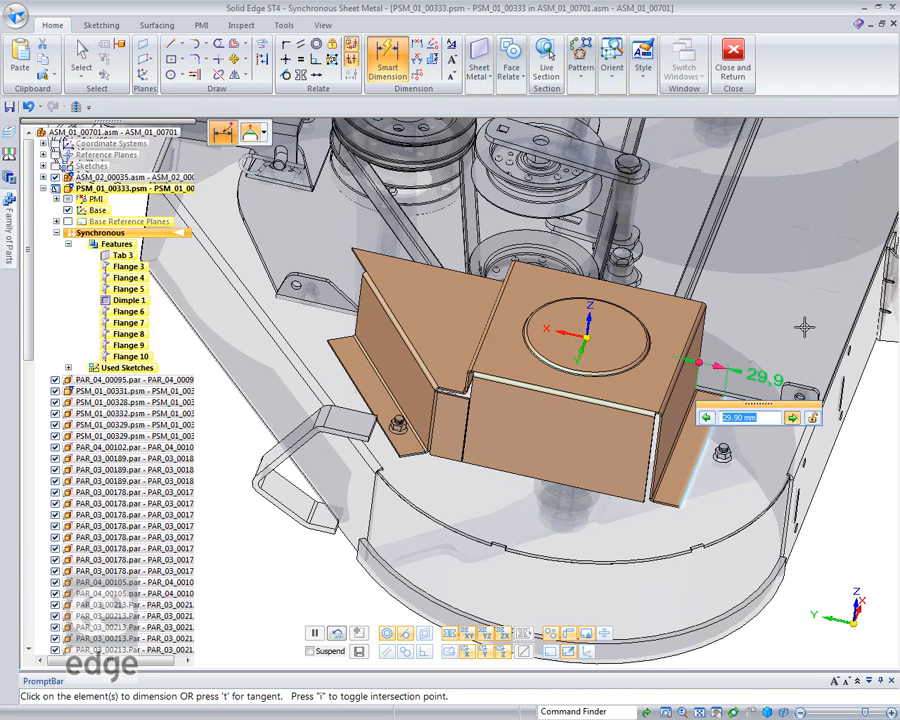
{"action": "type", "text": "35"}
{"action": "key", "text": "Return"}
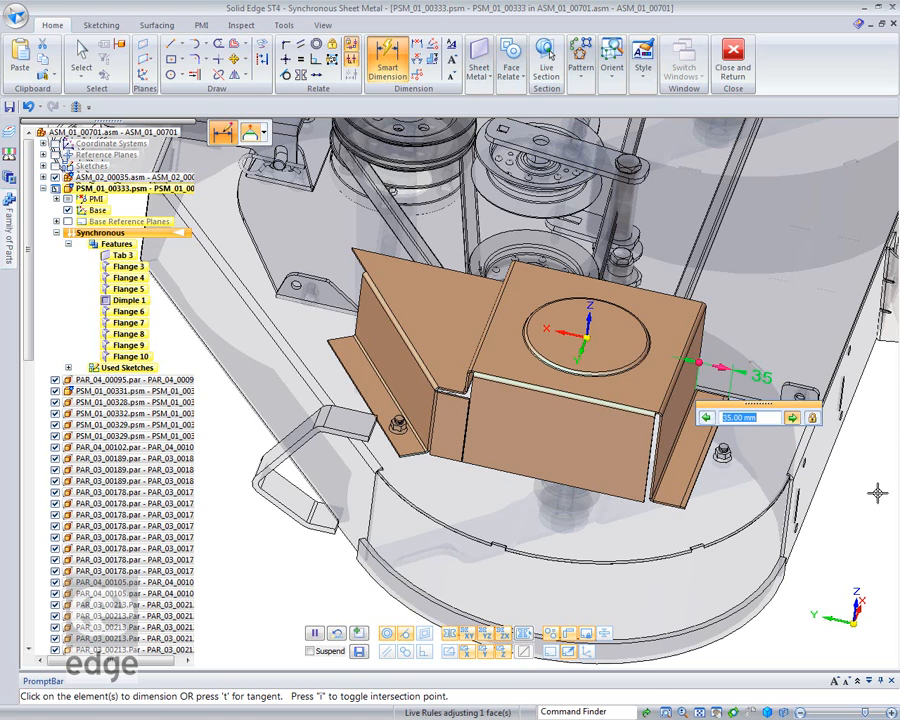
{"action": "key", "text": "Escape"}
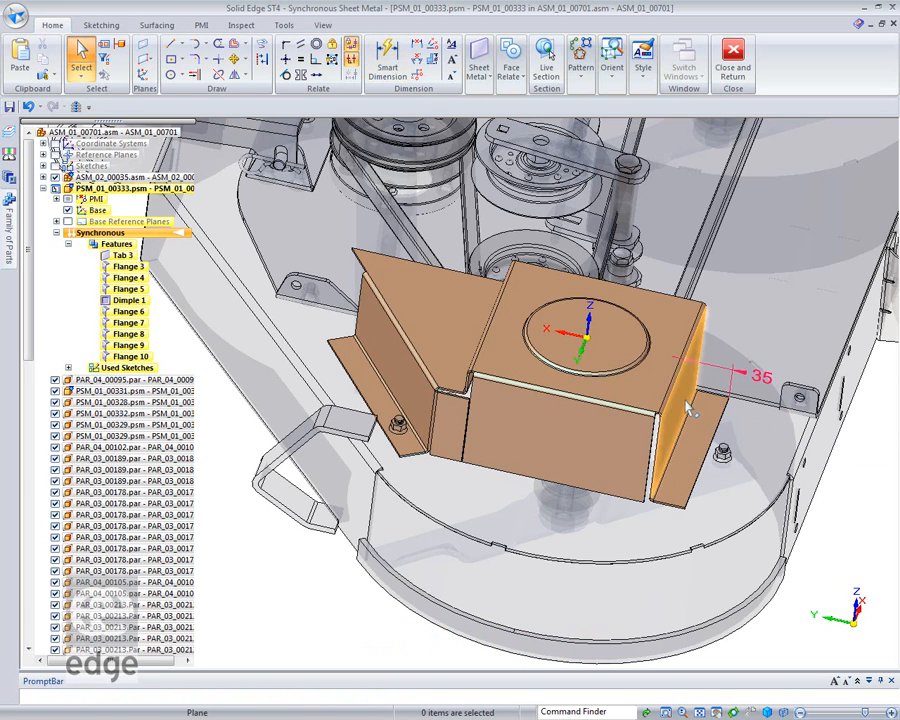
Rotate the dimpled box's side wall outward by 16° about its upper bend, carrying the attached mounting flange along.
{"action": "left_click", "coordinate": [686, 403]}
{"action": "left_click_drag", "start_coordinate": [681, 399], "coordinate": [677, 371]}
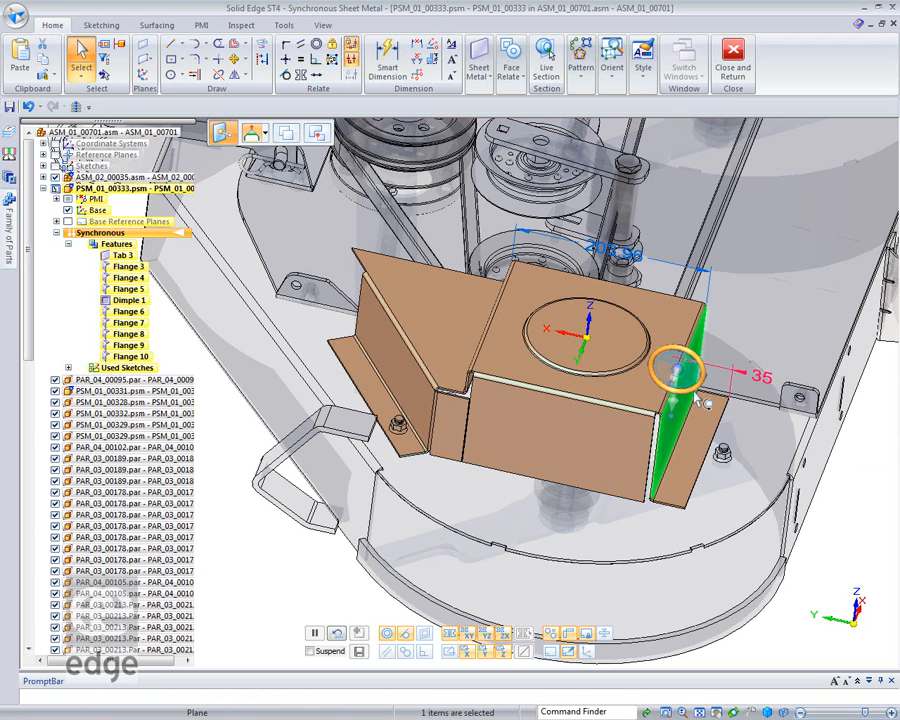
{"action": "left_click", "coordinate": [679, 370]}
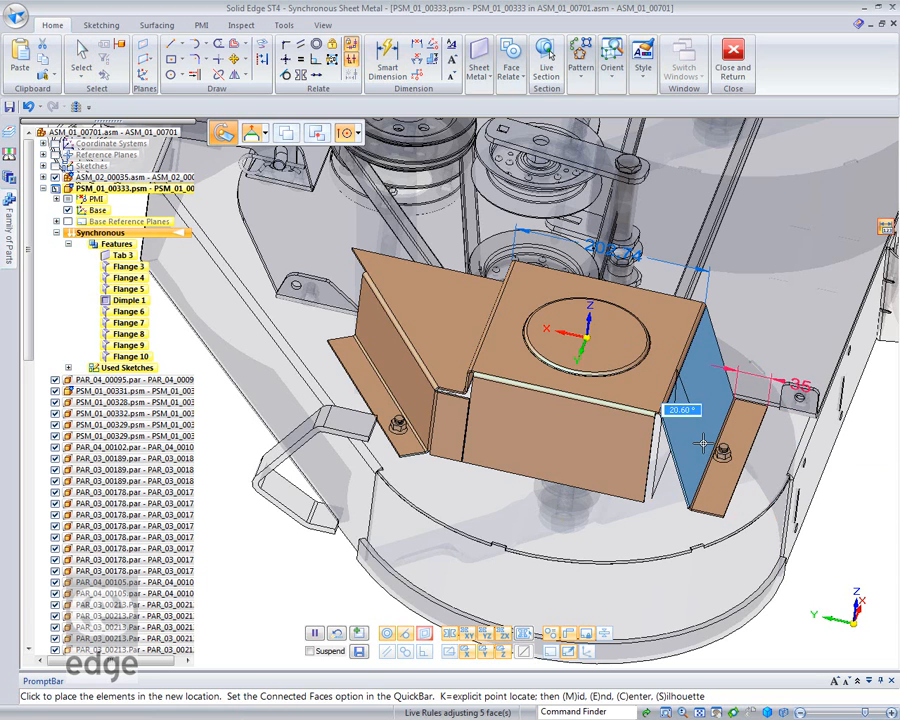
{"action": "left_click", "coordinate": [338, 633]}
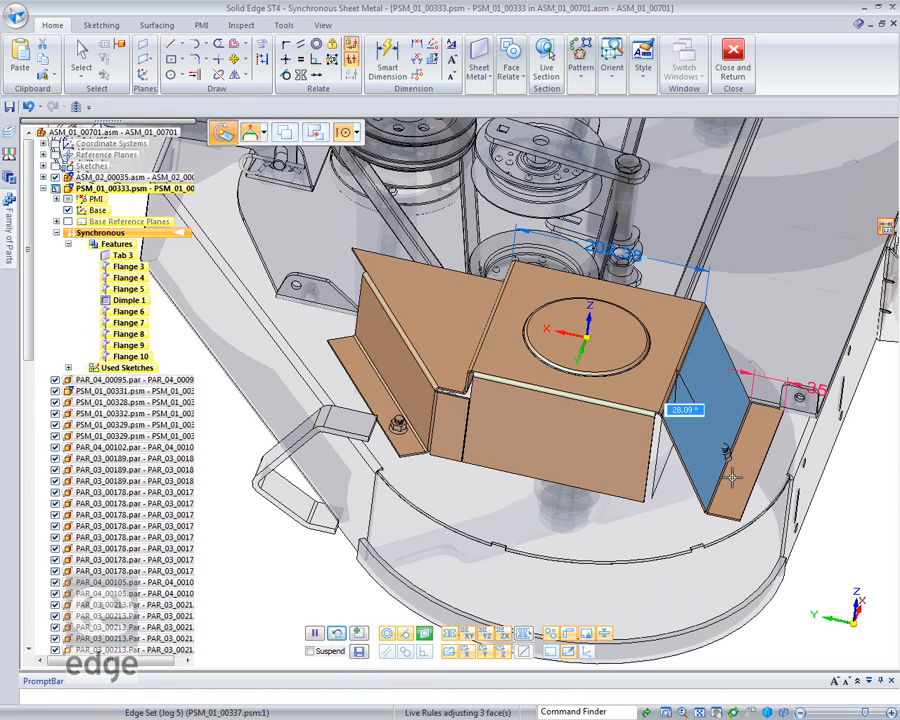
{"action": "type", "text": "16"}
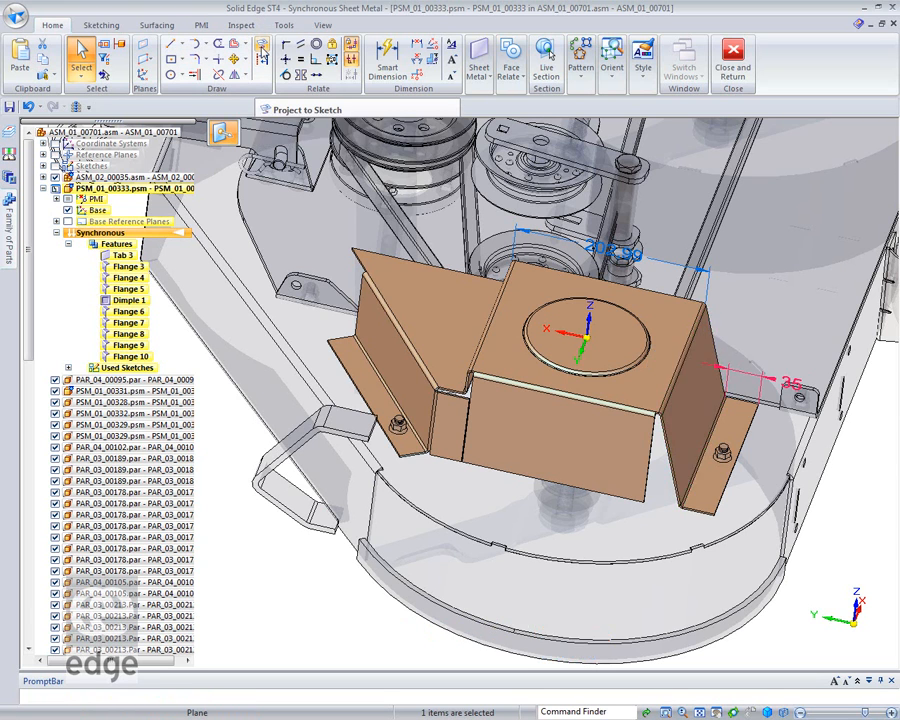
Project the stud's circular edge onto the angled side's mounting flange with an outward offset of 0.50 mm, using Project to Sketch.
{"action": "left_click", "coordinate": [261, 46]}
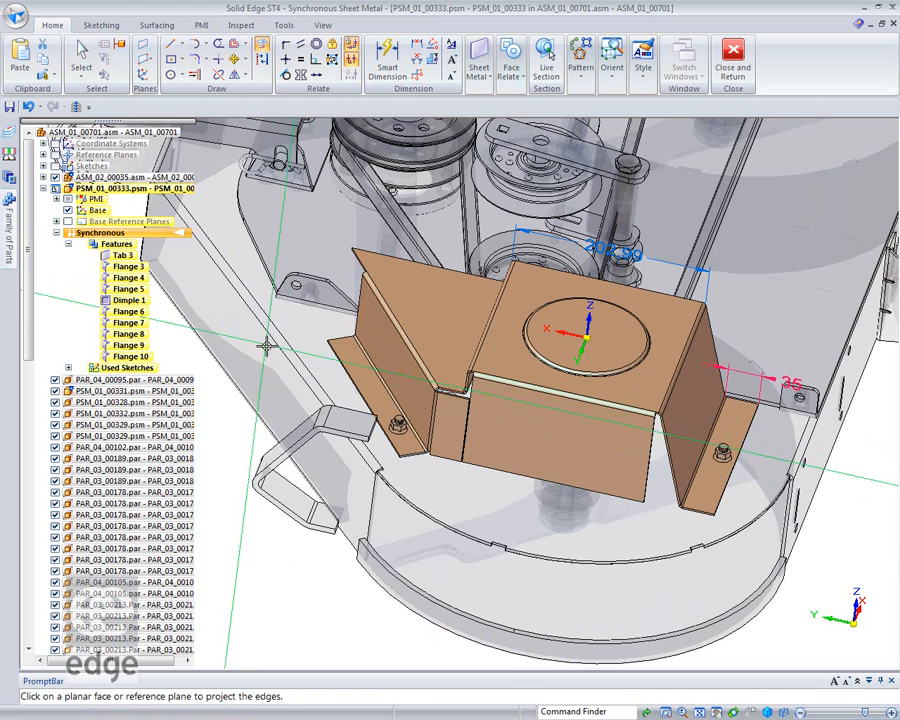
{"action": "left_click", "coordinate": [365, 378]}
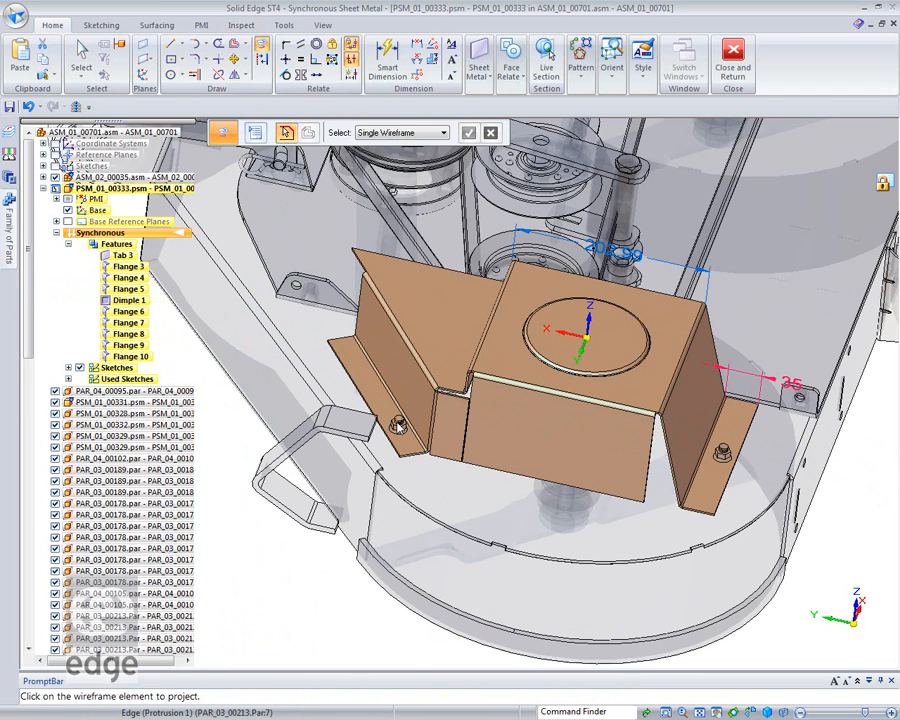
{"action": "scroll", "coordinate": [395, 420], "scroll_direction": "up", "scroll_amount": 4}
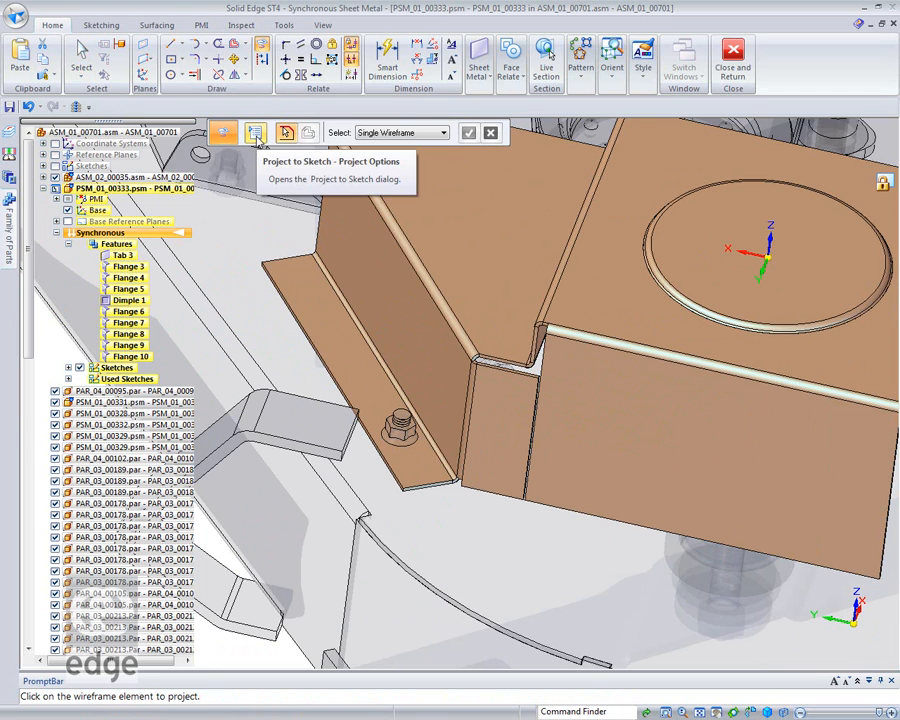
{"action": "left_click", "coordinate": [256, 136]}
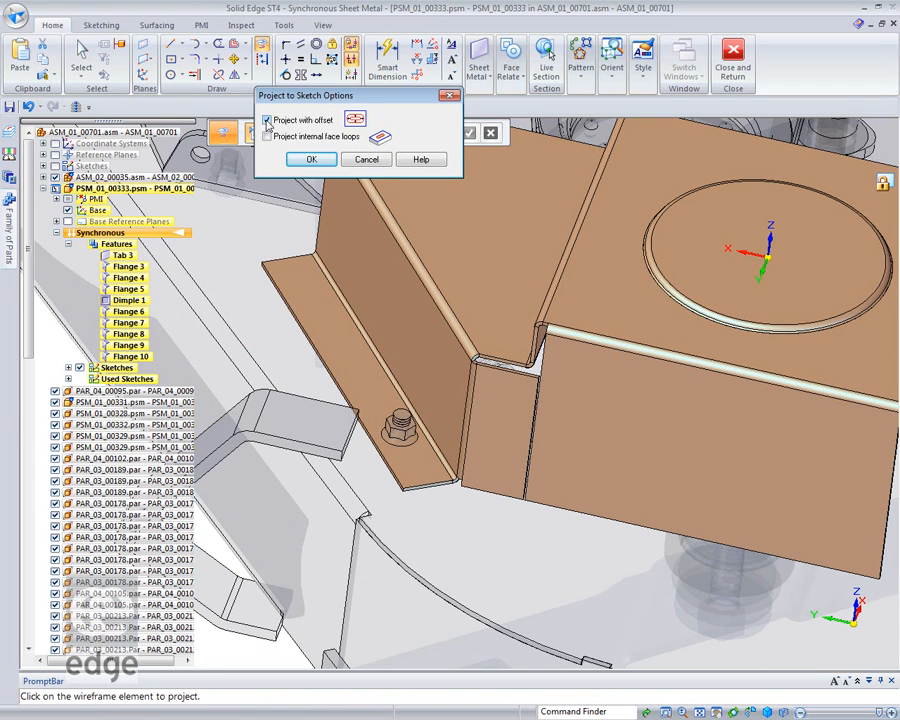
{"action": "left_click", "coordinate": [311, 159]}
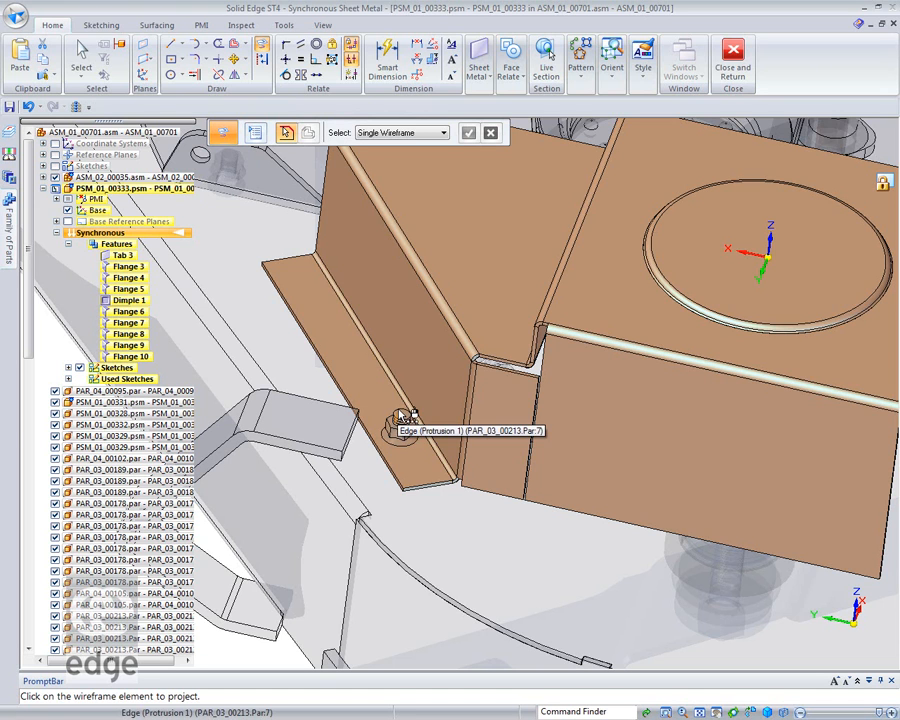
{"action": "left_click", "coordinate": [400, 414]}
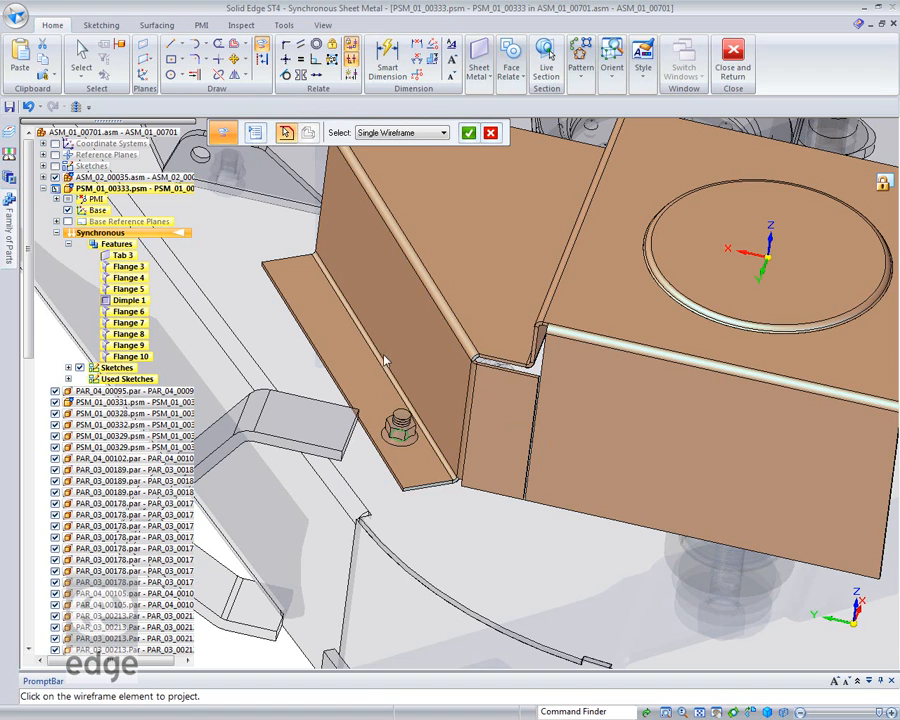
{"action": "left_click", "coordinate": [468, 132]}
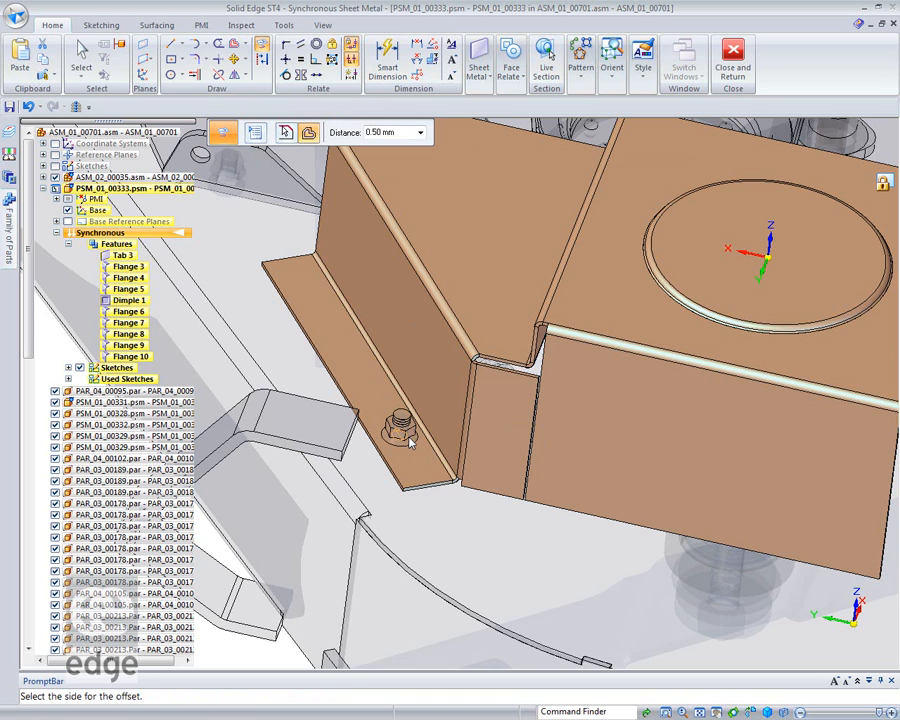
{"action": "left_click", "coordinate": [430, 484]}
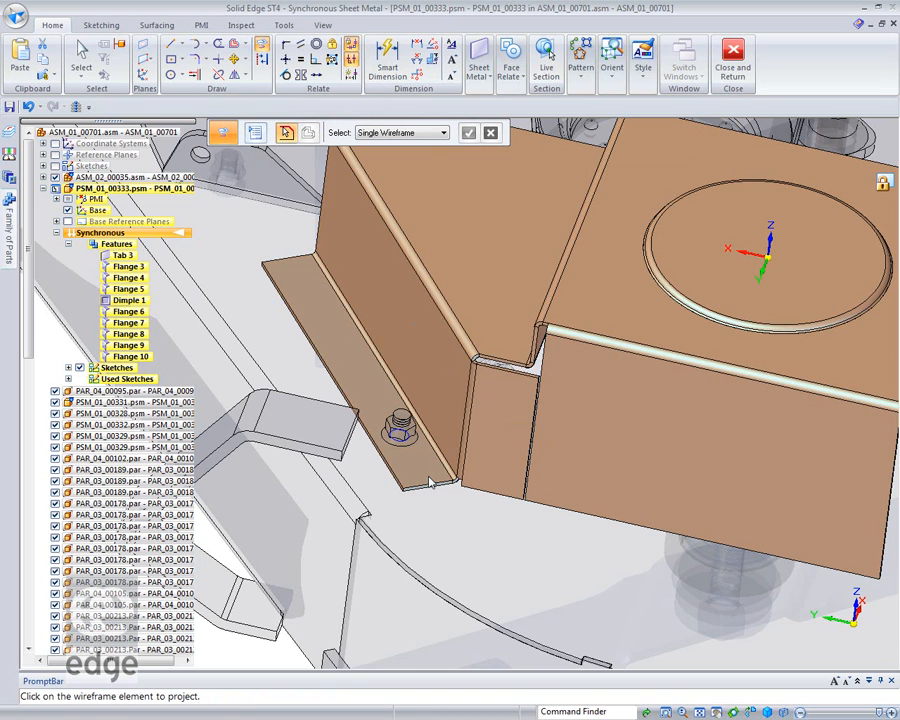
Project the other stud's circular edge with the same outward offset onto the mounting flange below the sloped side wall.
{"action": "middle_click_drag", "start_coordinate": [776, 451], "coordinate": [417, 383], "text": "shift"}
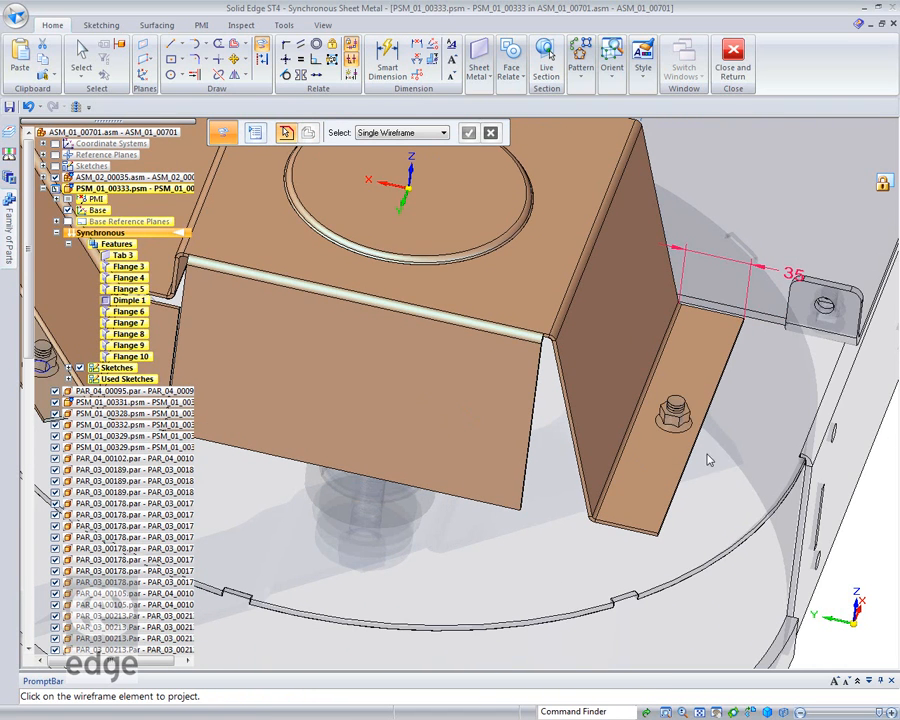
{"action": "left_click", "coordinate": [676, 403]}
{"action": "left_click", "coordinate": [469, 134]}
{"action": "left_click", "coordinate": [671, 462]}
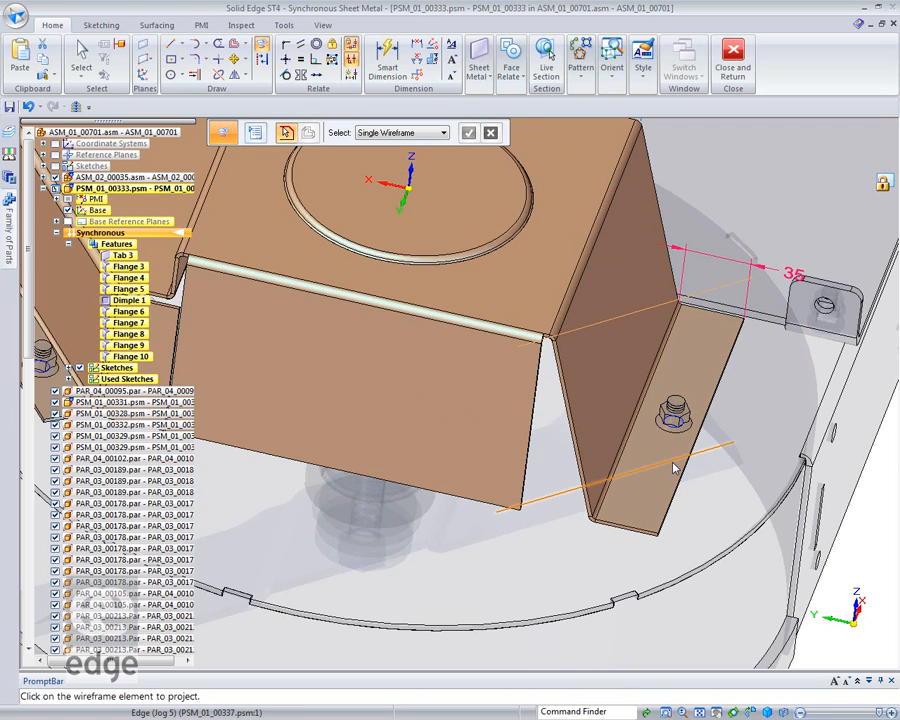
Hide the surrounding assembly parts and select the projected circle regions on both mounting flanges.
{"action": "left_click", "coordinate": [60, 77]}
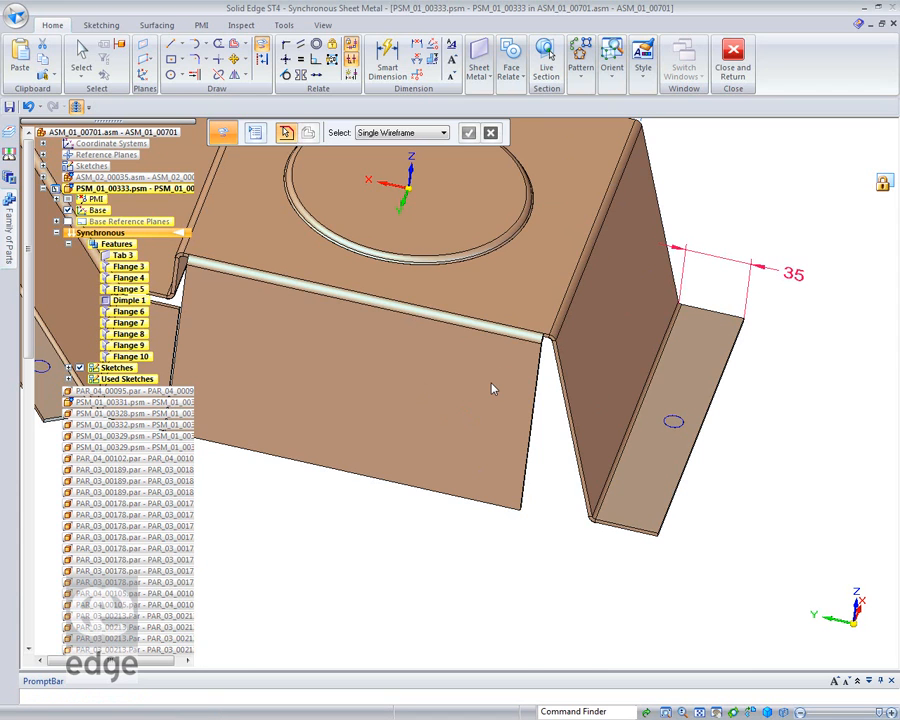
{"action": "key", "text": "Escape"}
{"action": "left_click", "coordinate": [672, 425]}
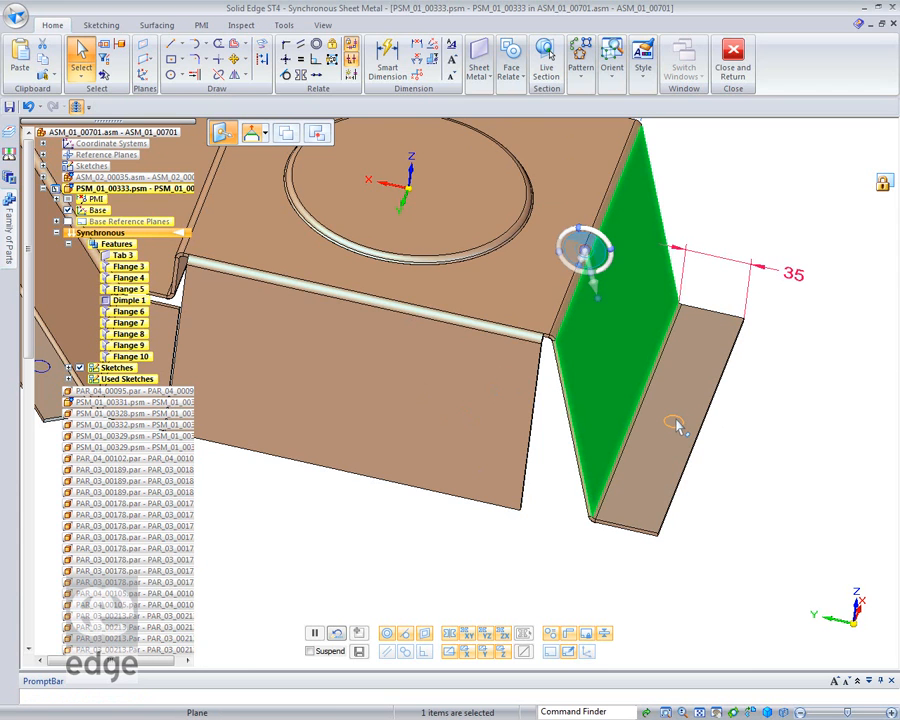
{"action": "right_click", "coordinate": [676, 425]}
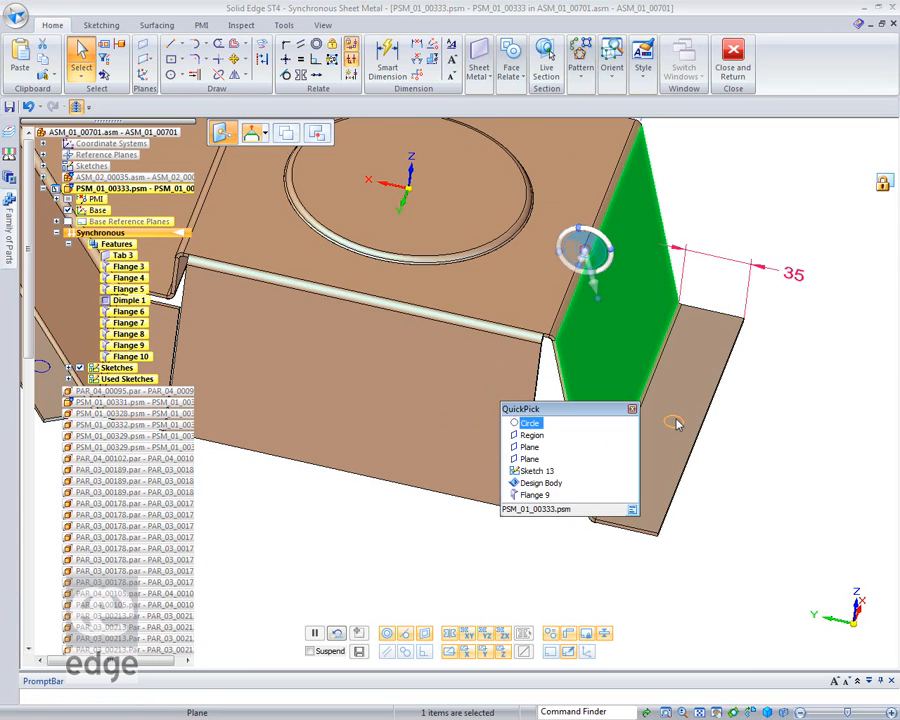
{"action": "left_click", "coordinate": [660, 432]}
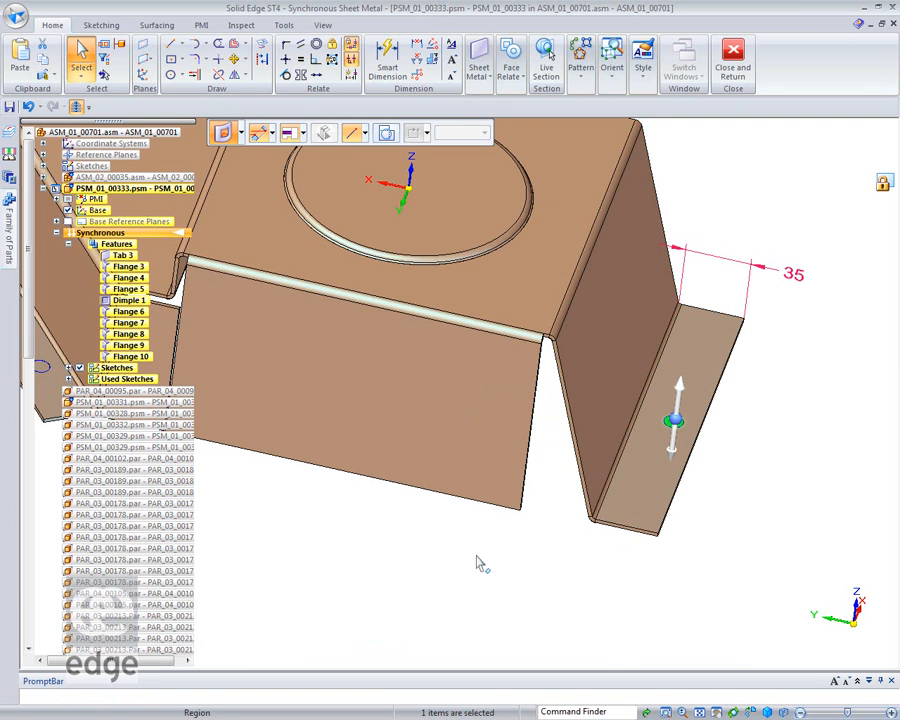
{"action": "middle_click_drag", "start_coordinate": [360, 517], "coordinate": [542, 583]}
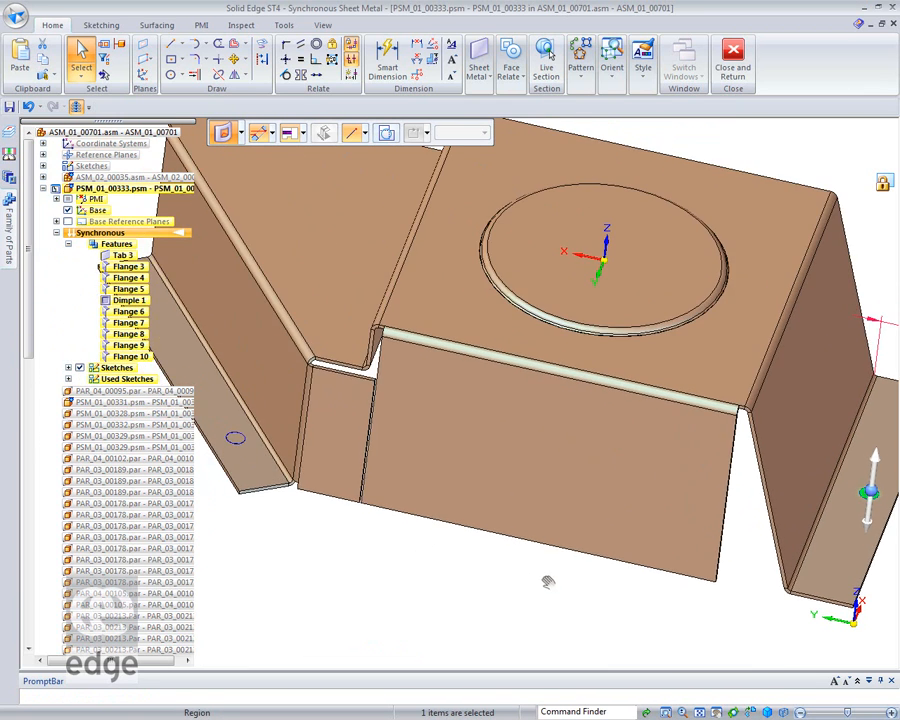
{"action": "right_click", "coordinate": [235, 446]}
{"action": "left_click", "coordinate": [150, 457]}
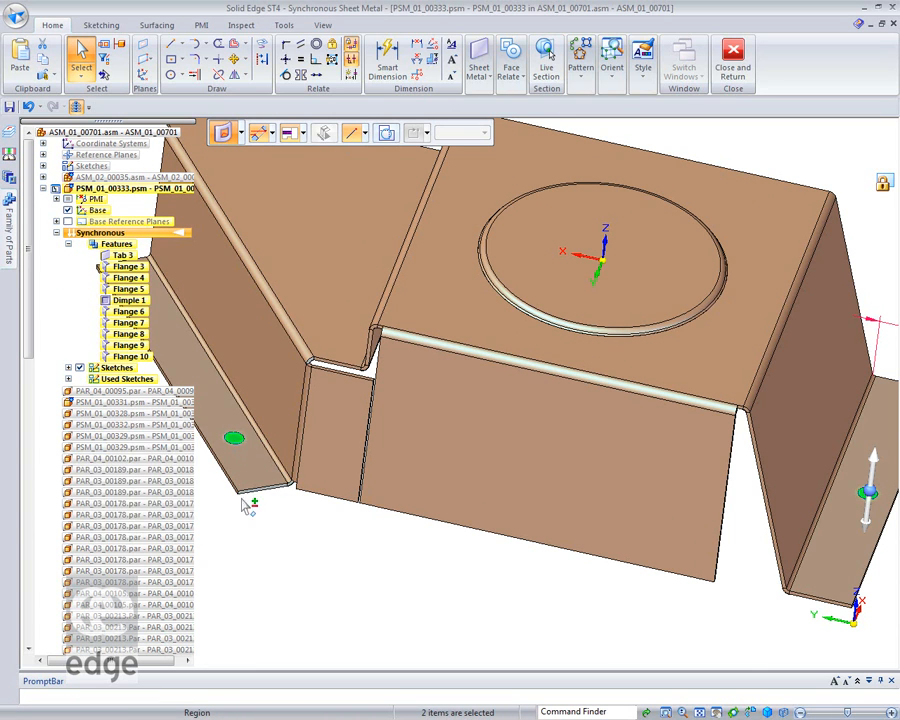
Cut both selected circle regions through the mounting flanges, and redisplay the surrounding assembly parts.
{"action": "left_click", "coordinate": [873, 515]}
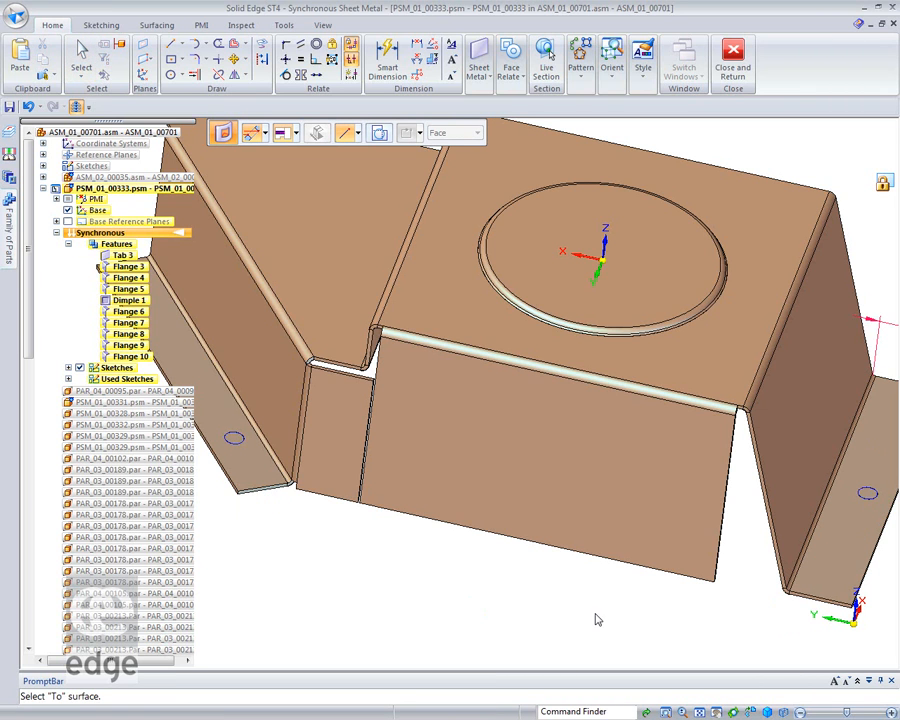
{"action": "left_click", "coordinate": [296, 131]}
{"action": "left_click", "coordinate": [300, 149]}
{"action": "left_click", "coordinate": [388, 350]}
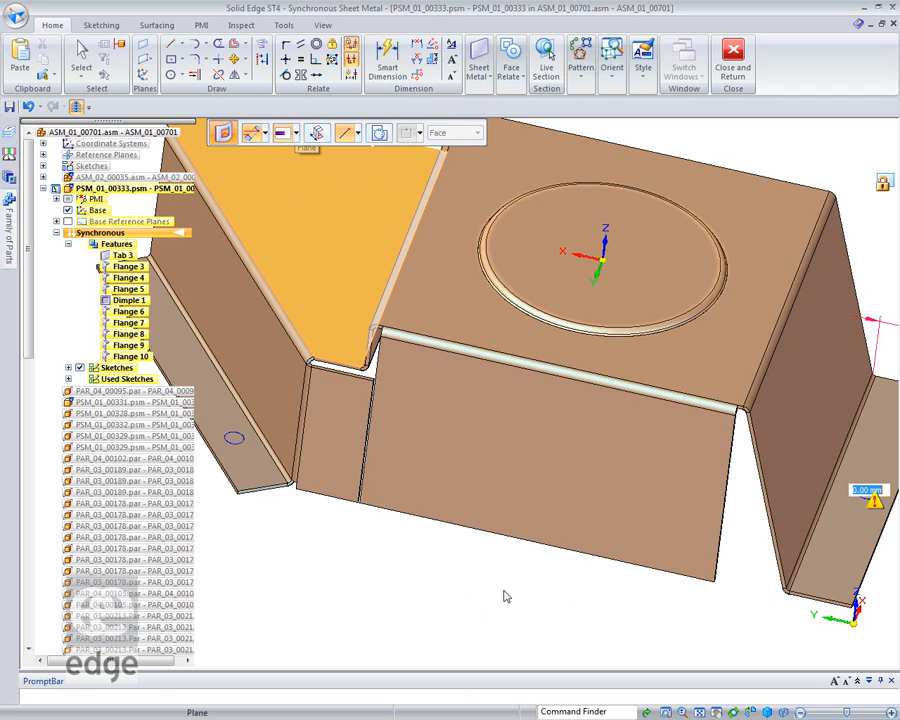
{"action": "left_click", "coordinate": [515, 622]}
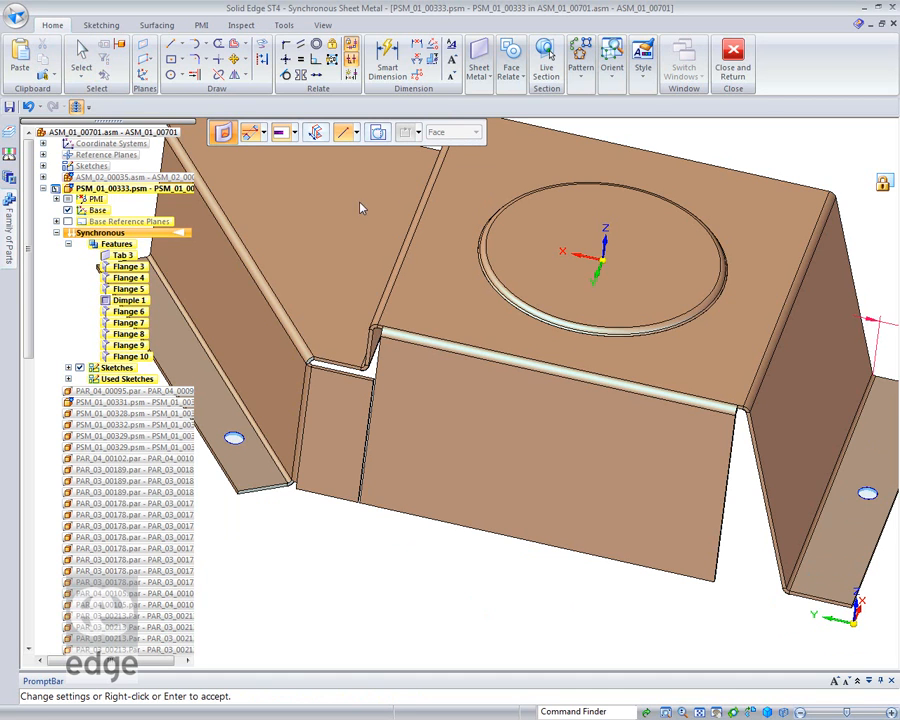
{"action": "left_click", "coordinate": [84, 108]}
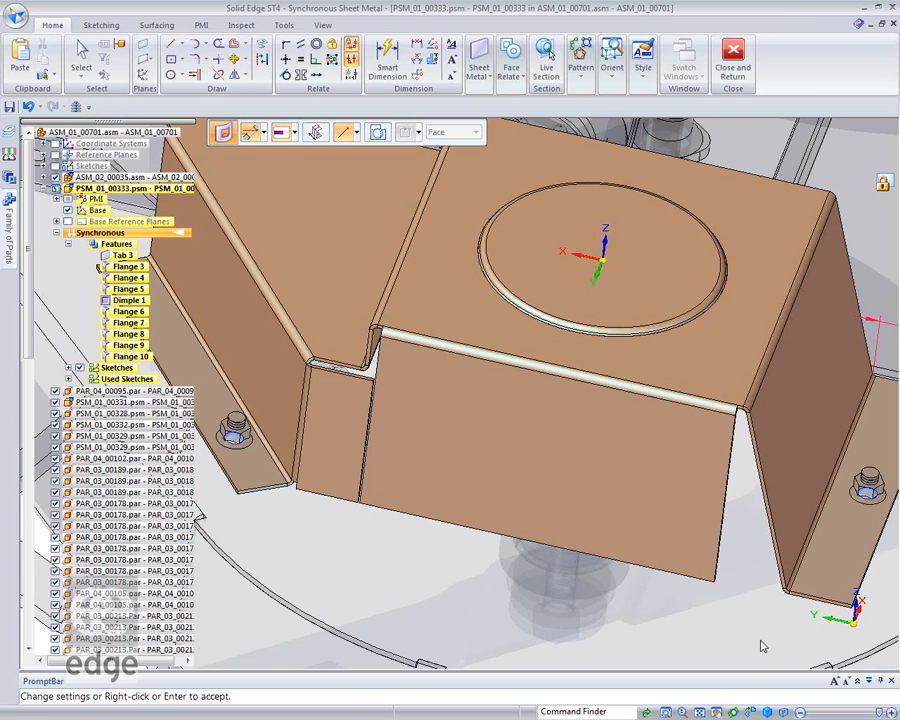
Dimension the height of the step wall between the dimpled box top and the lower triangular face, and set it to 45 mm.
{"action": "middle_click_drag", "start_coordinate": [305, 565], "coordinate": [305, 362]}
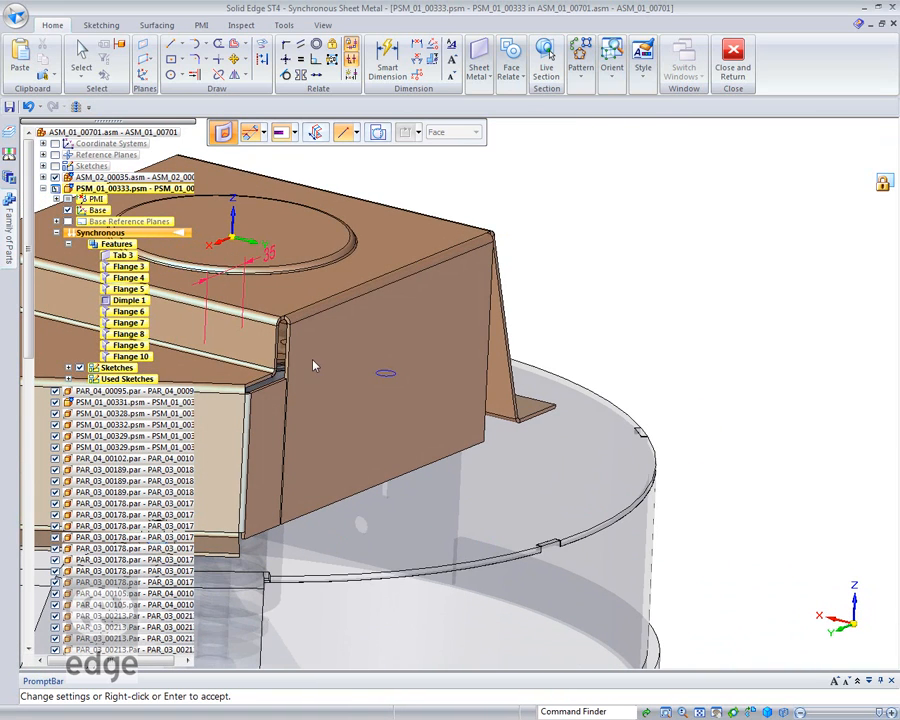
{"action": "middle_click_drag", "start_coordinate": [242, 319], "coordinate": [680, 371], "text": "shift"}
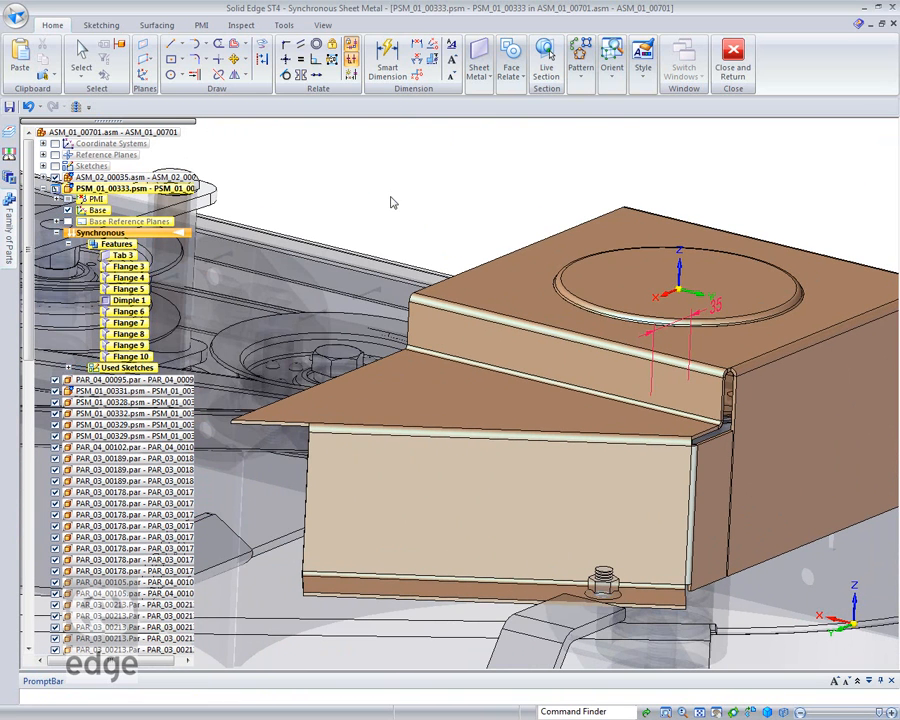
{"action": "right_click", "coordinate": [393, 203]}
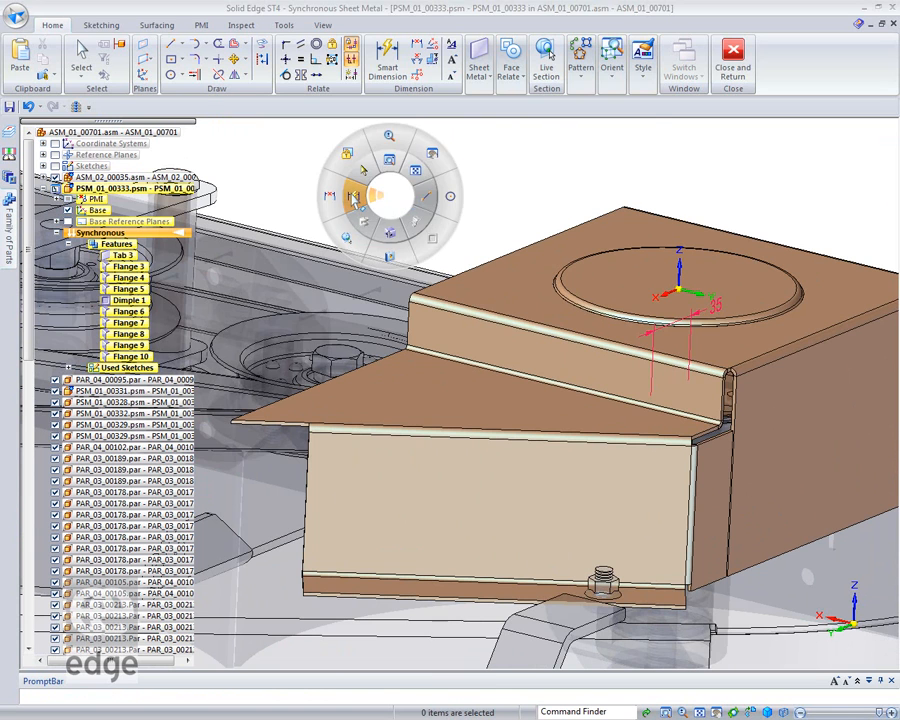
{"action": "left_click", "coordinate": [353, 194]}
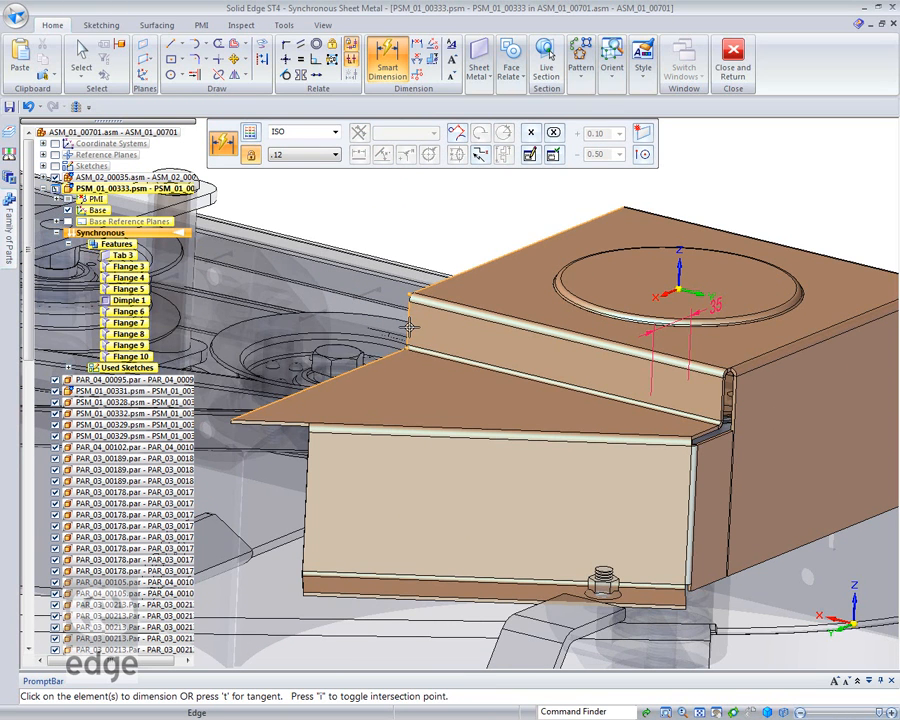
{"action": "left_click", "coordinate": [409, 326]}
{"action": "left_click", "coordinate": [474, 330]}
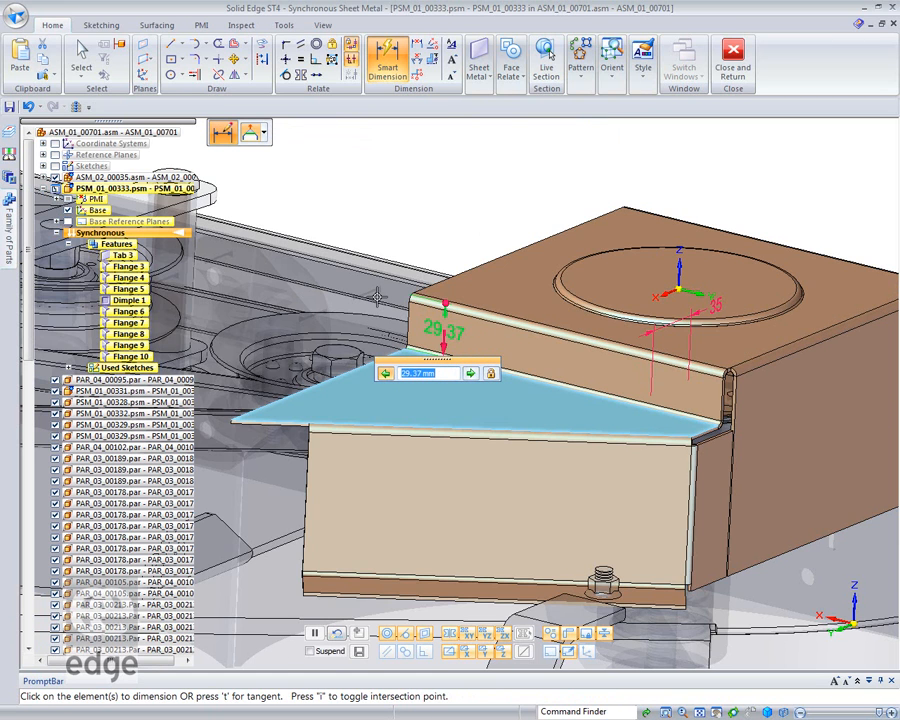
{"action": "type", "text": "45"}
{"action": "key", "text": "Return"}
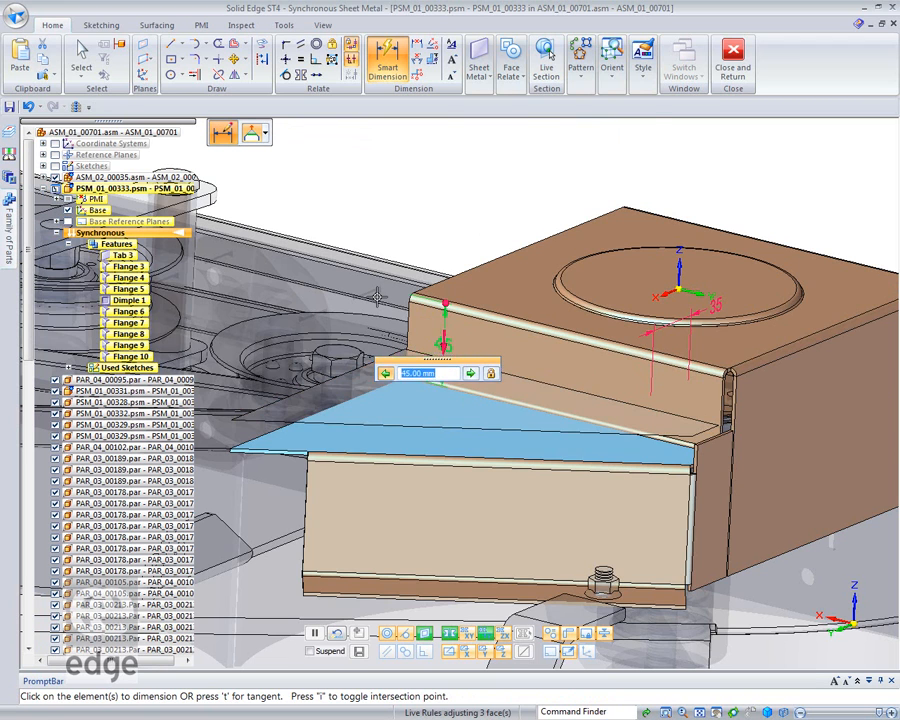
{"action": "key", "text": "Escape"}
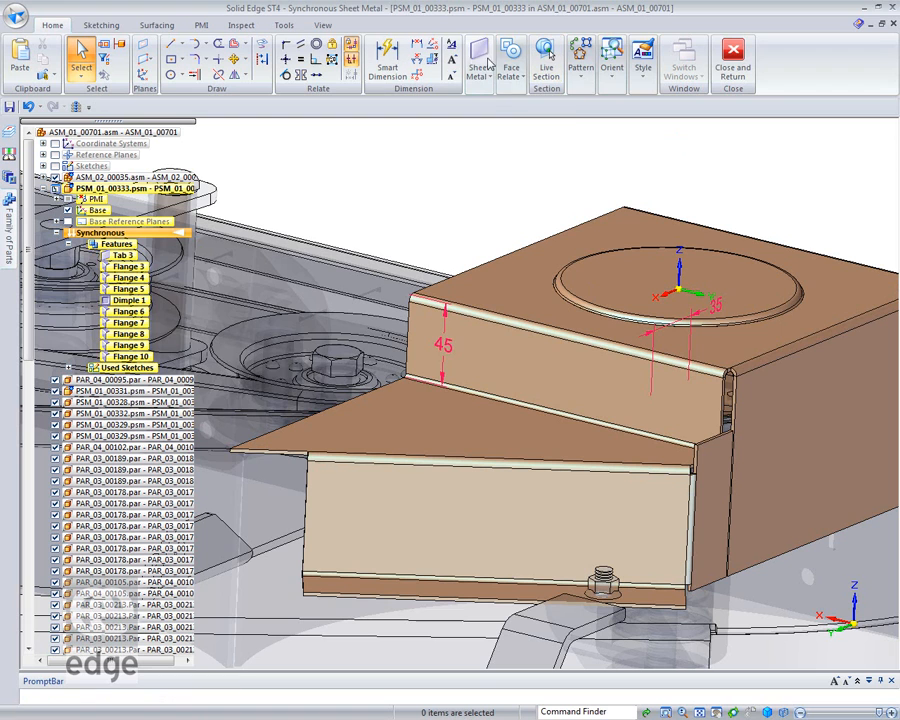
Make the small end flange's thin upper edge face coplanar with the lower triangular face, using the Coplanar face relation.
{"action": "left_click", "coordinate": [510, 66]}
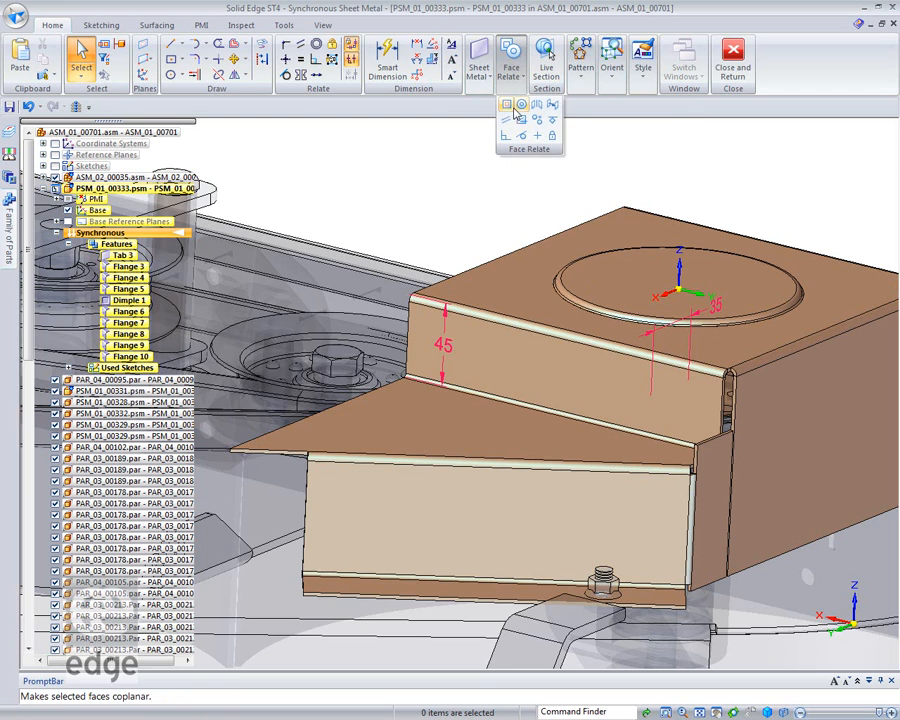
{"action": "left_click", "coordinate": [506, 108]}
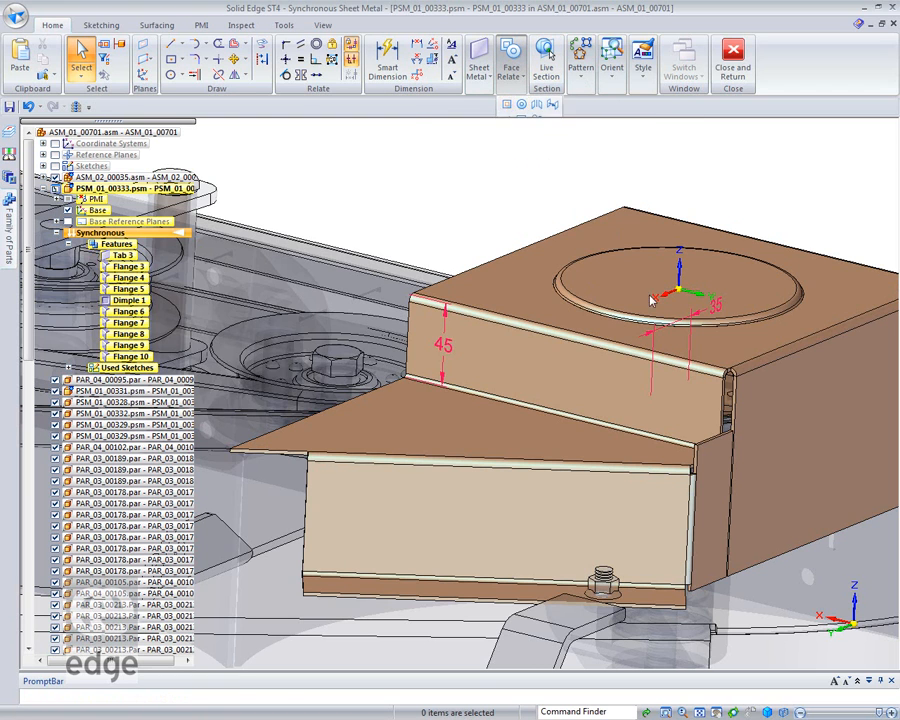
{"action": "right_click", "coordinate": [706, 443]}
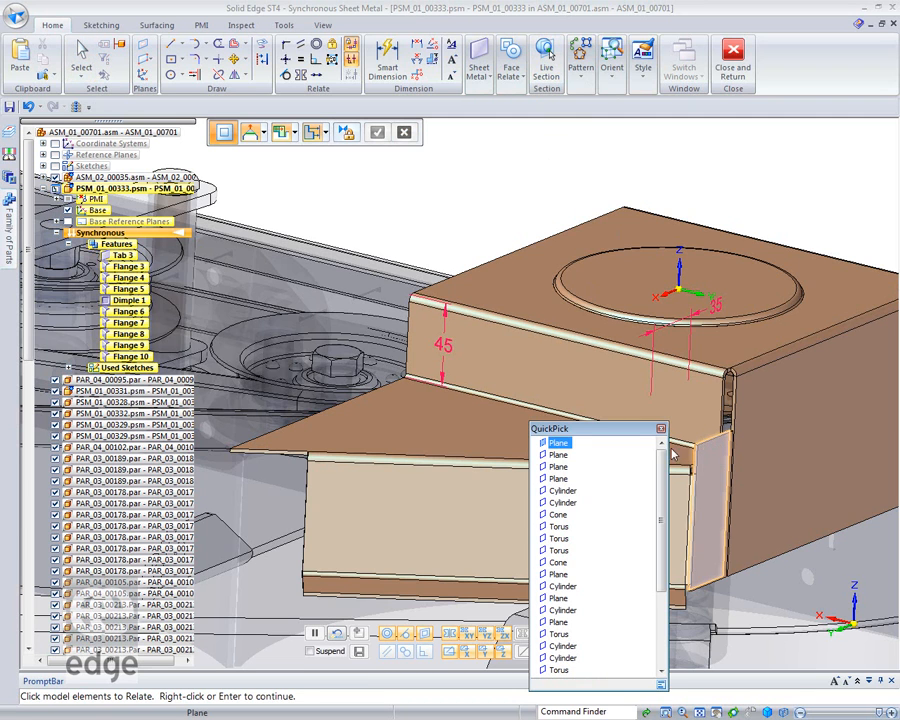
{"action": "left_click", "coordinate": [557, 456]}
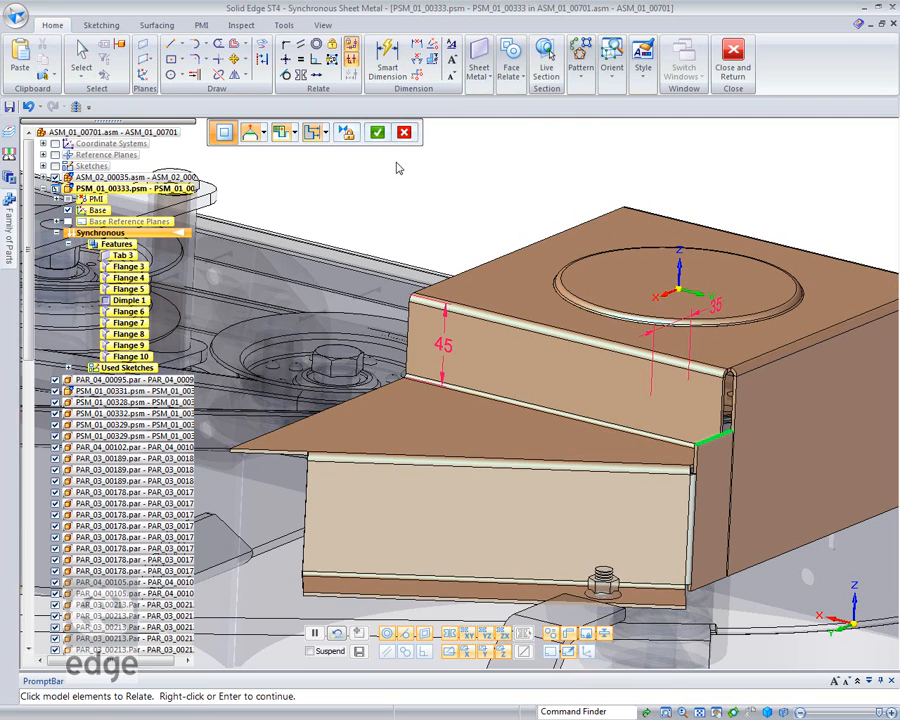
{"action": "left_click", "coordinate": [378, 132]}
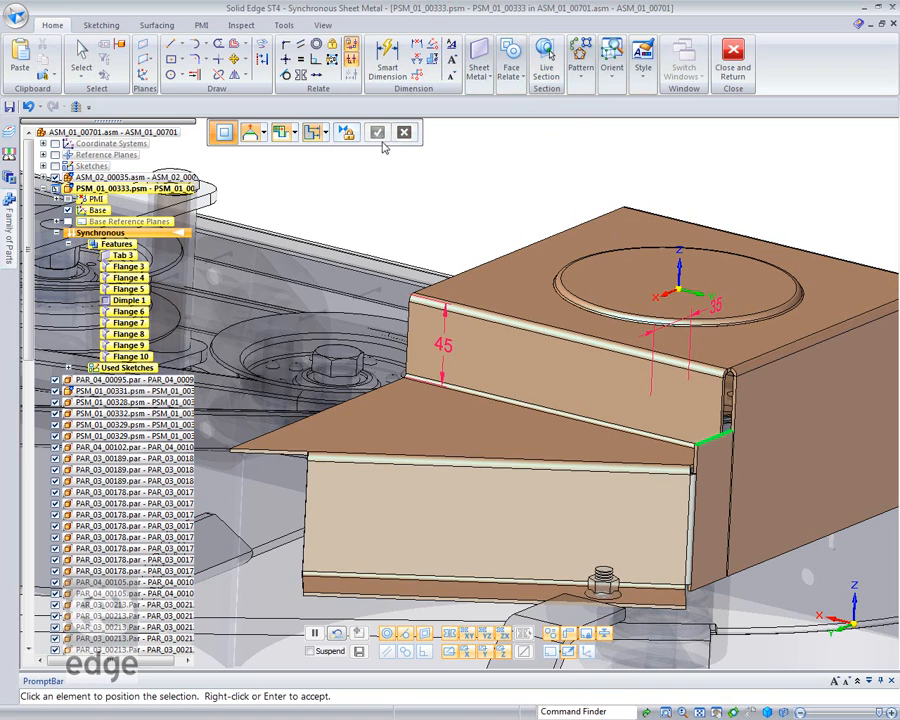
{"action": "left_click", "coordinate": [527, 441]}
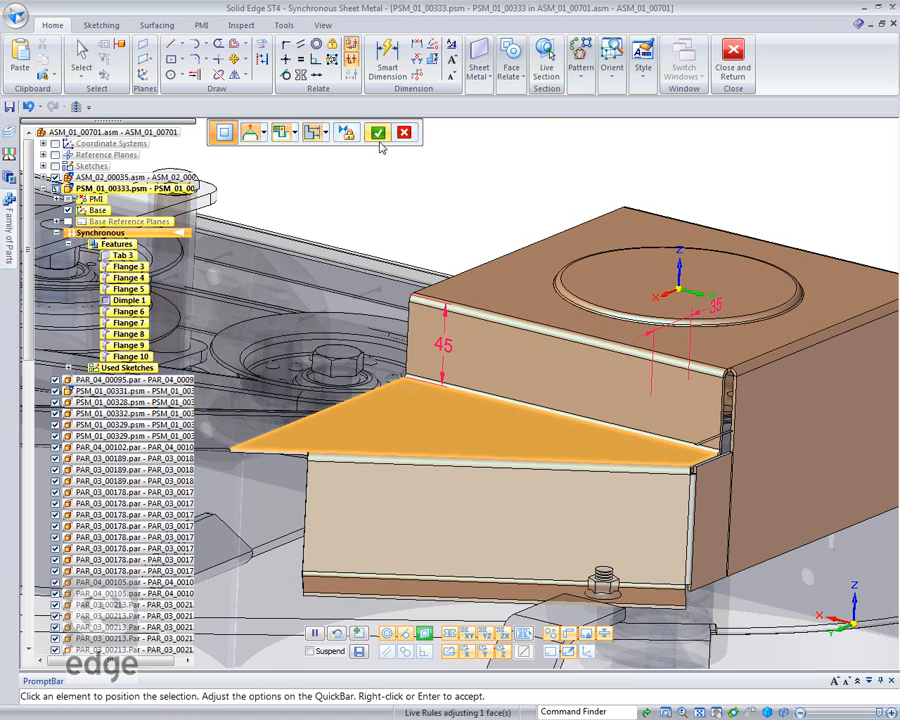
{"action": "left_click", "coordinate": [379, 138]}
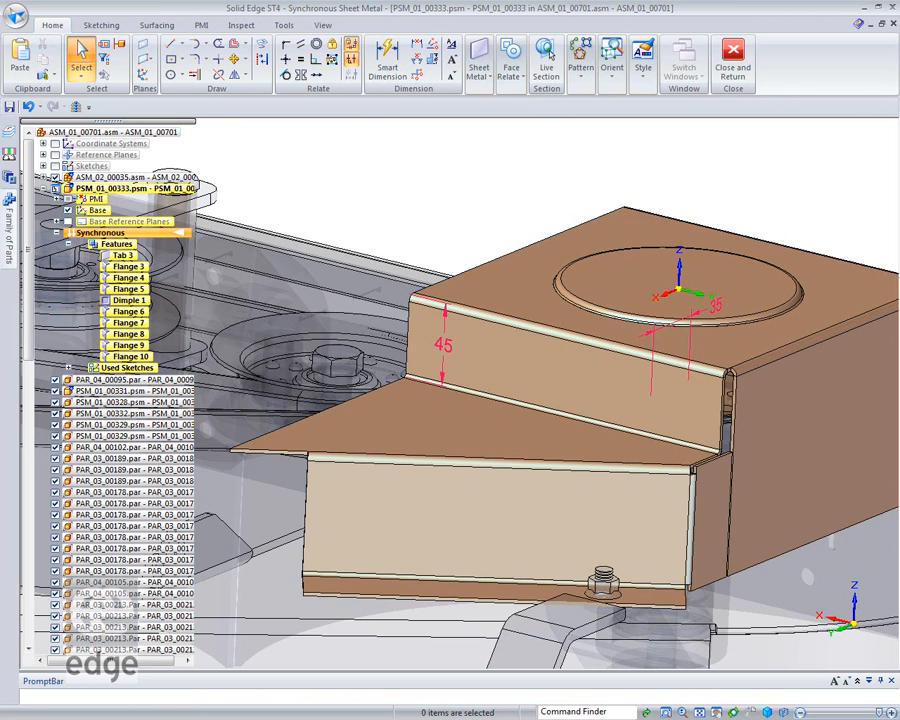
Make the end face of the mounting flange below the sloped side wall coplanar with the small end flange's outer face.
{"action": "middle_click_drag", "start_coordinate": [414, 195], "coordinate": [346, 221]}
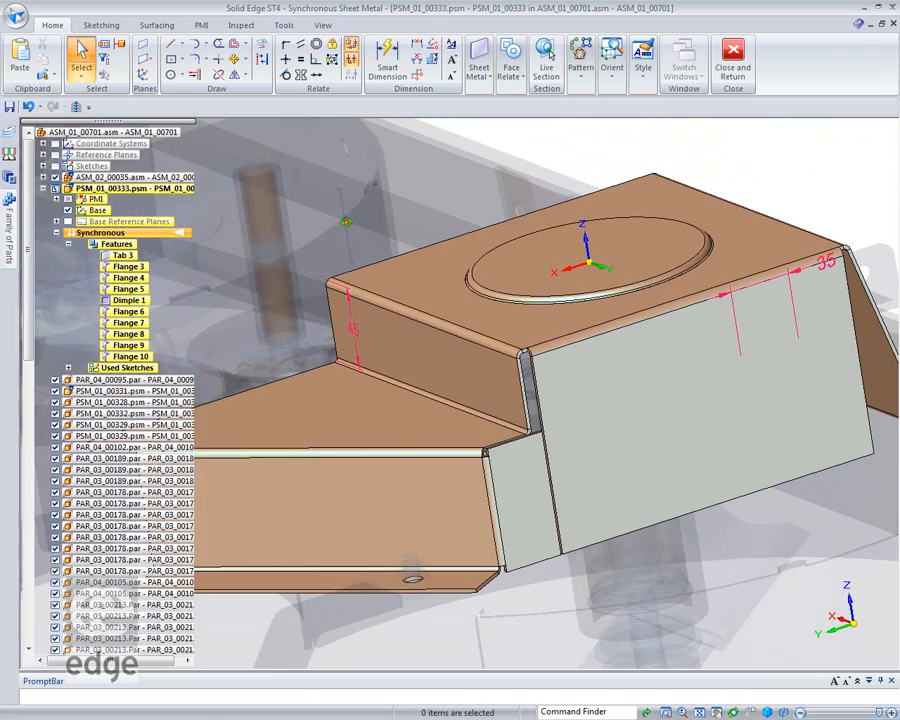
{"action": "middle_click_drag", "start_coordinate": [525, 505], "coordinate": [512, 535]}
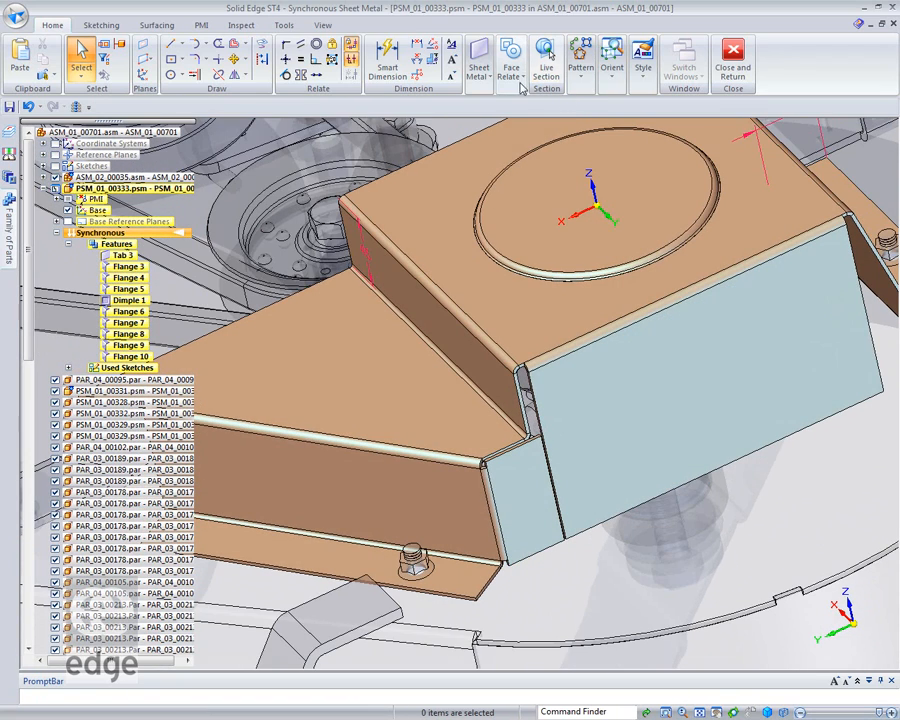
{"action": "left_click", "coordinate": [512, 65]}
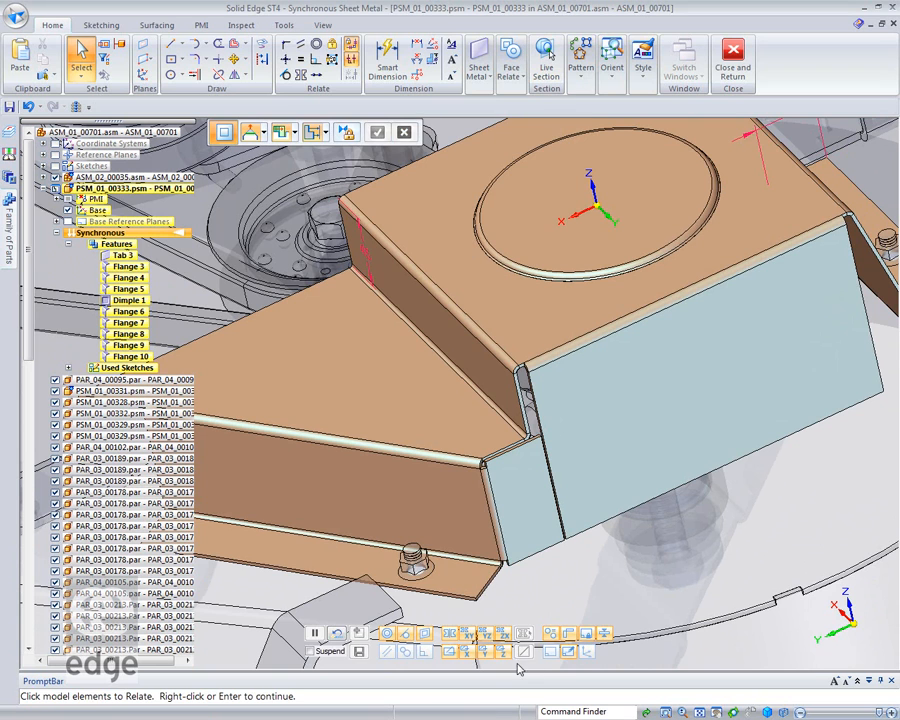
{"action": "right_click", "coordinate": [490, 591]}
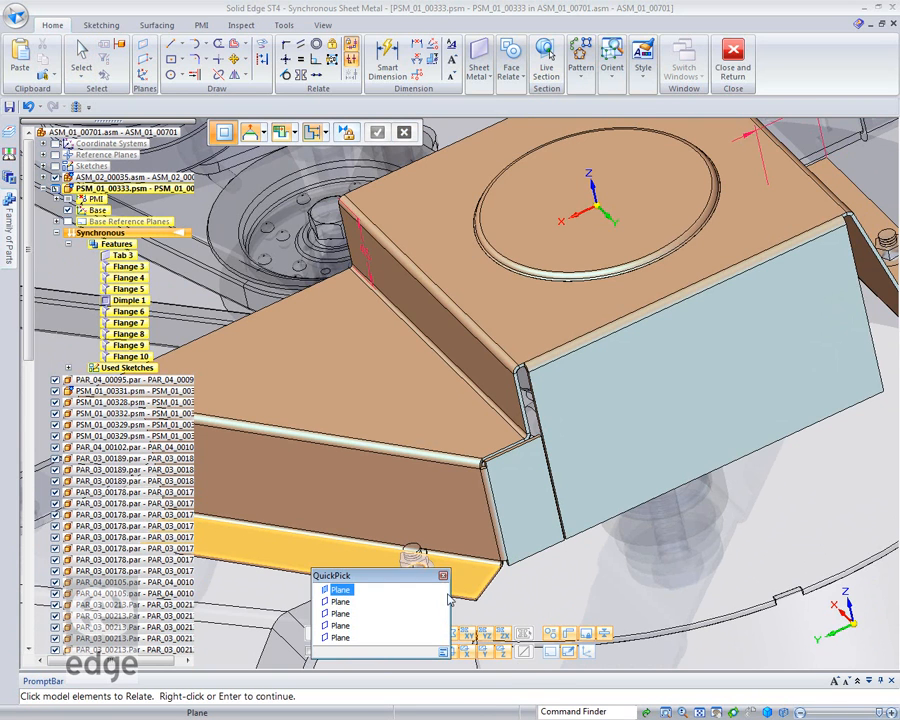
{"action": "left_click", "coordinate": [340, 591]}
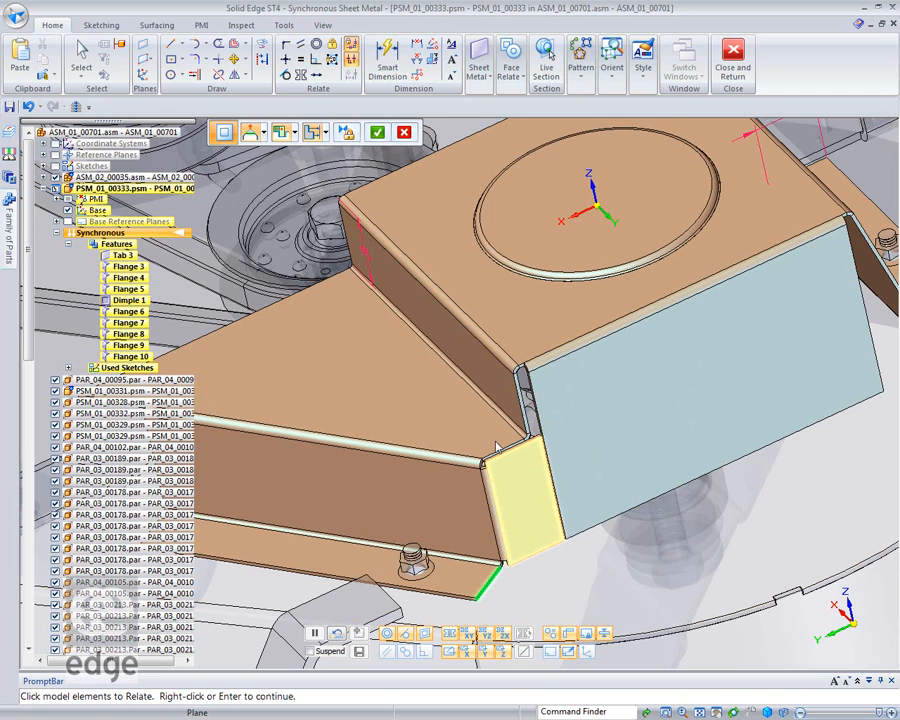
{"action": "left_click", "coordinate": [531, 512]}
{"action": "left_click", "coordinate": [379, 133]}
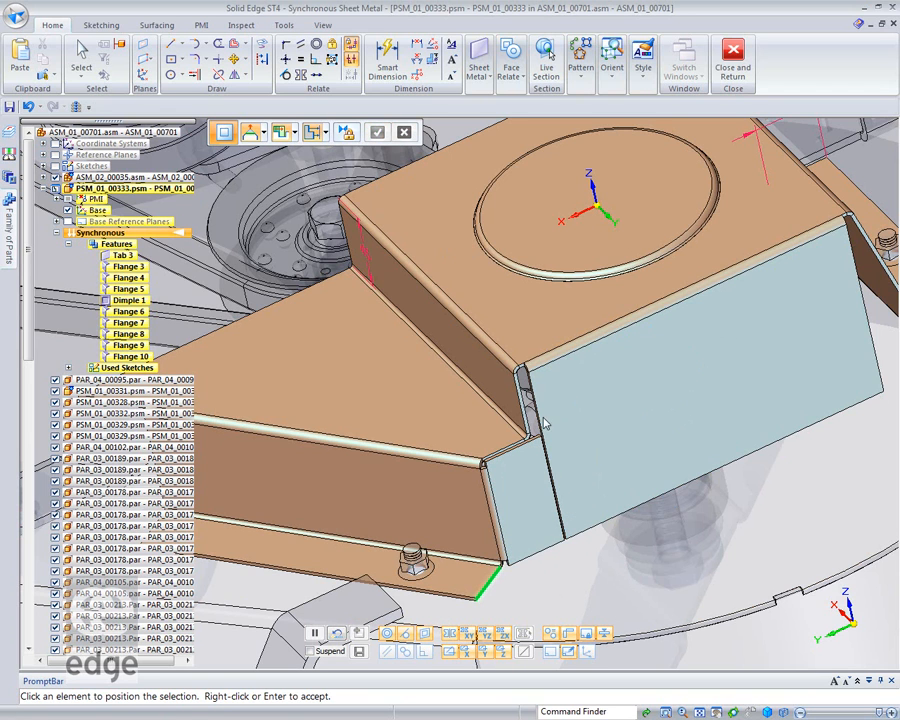
{"action": "left_click", "coordinate": [529, 482]}
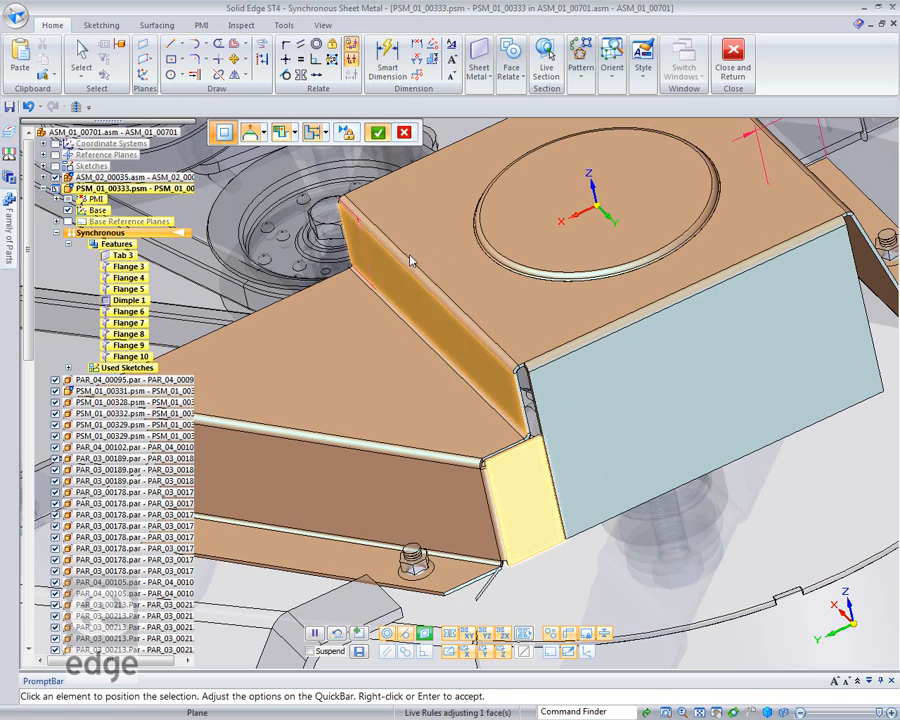
{"action": "left_click", "coordinate": [378, 132]}
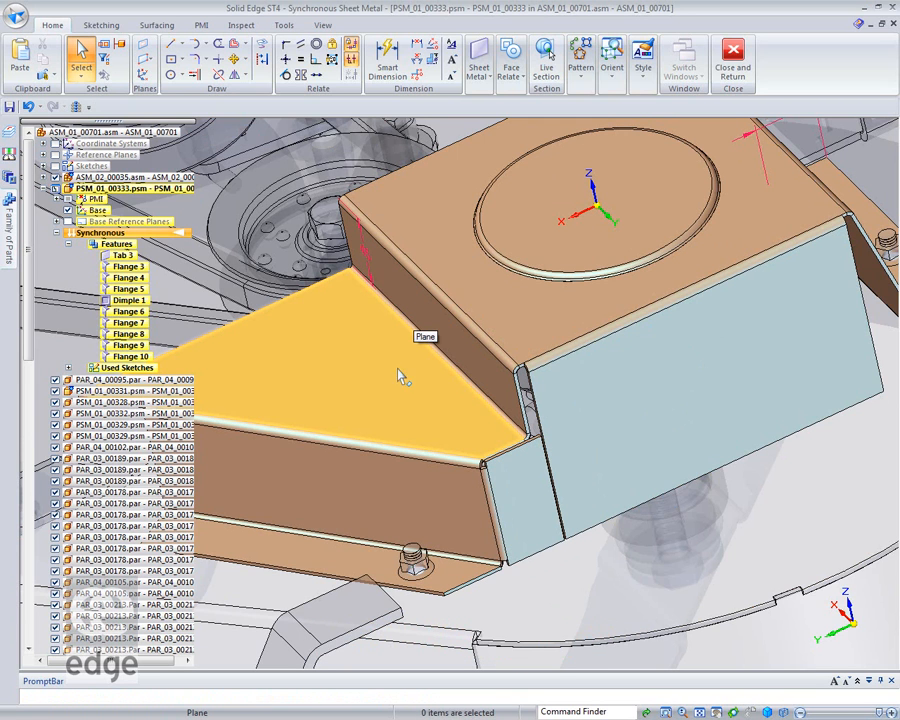
{"action": "middle_click_drag", "start_coordinate": [329, 349], "coordinate": [601, 386]}
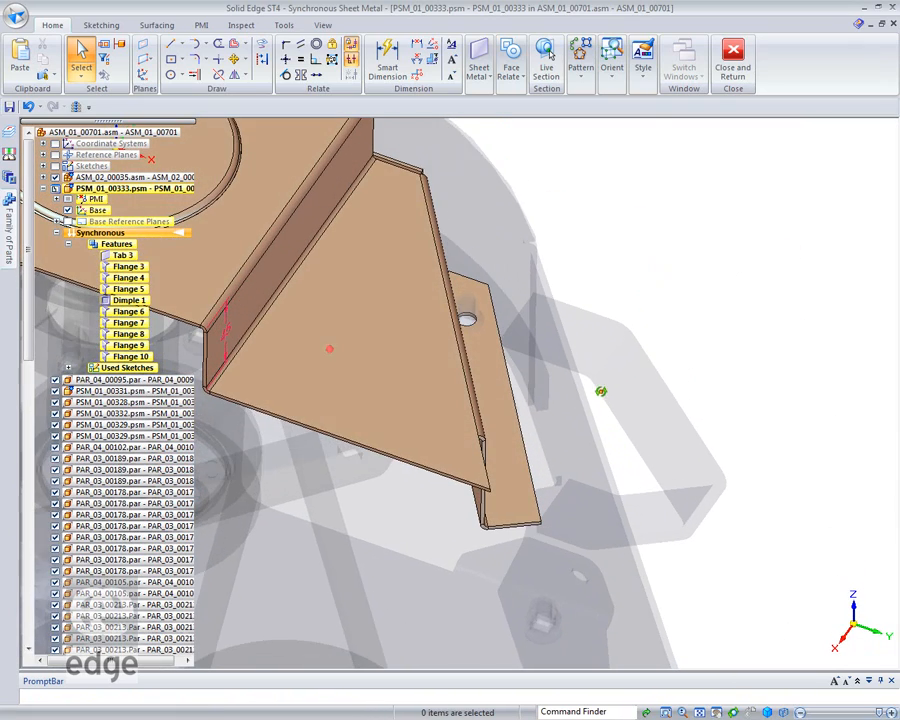
{"action": "left_click", "coordinate": [345, 440]}
{"action": "left_click_drag", "start_coordinate": [345, 438], "coordinate": [350, 160]}
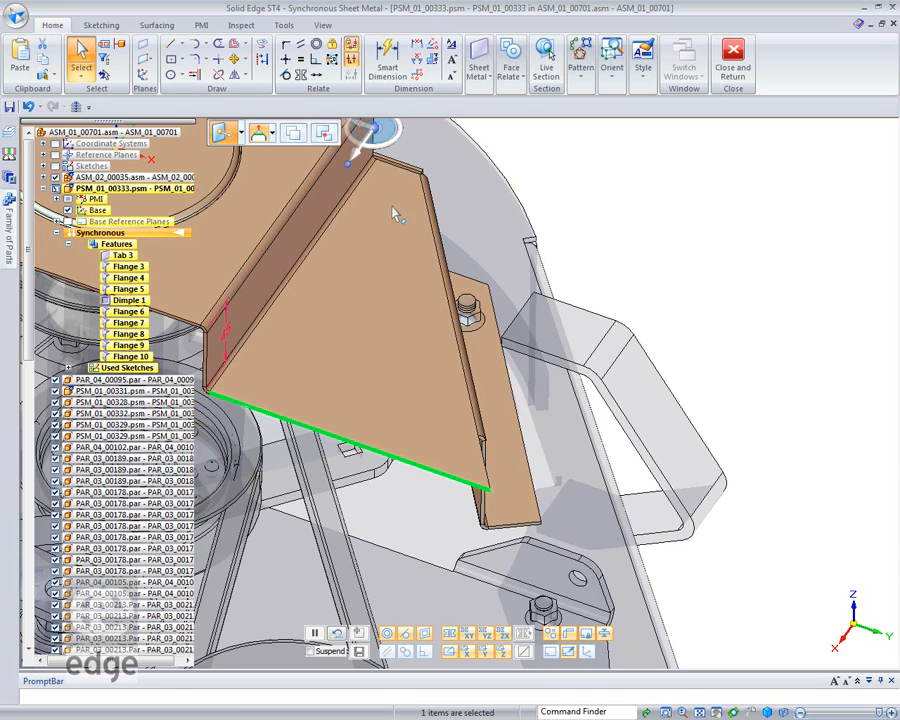
{"action": "left_click", "coordinate": [393, 146]}
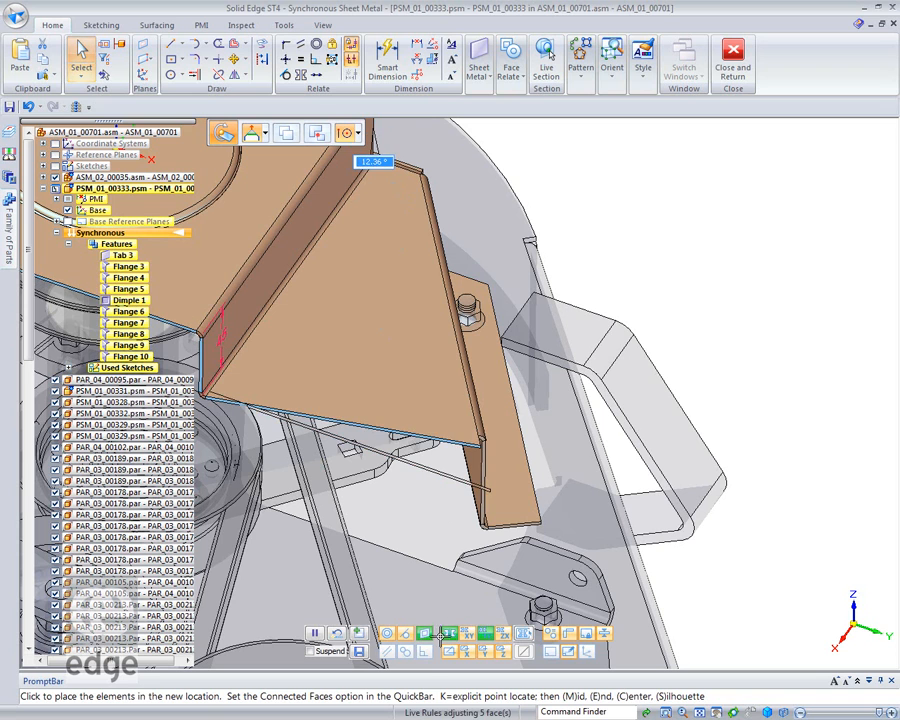
{"action": "left_click", "coordinate": [427, 638]}
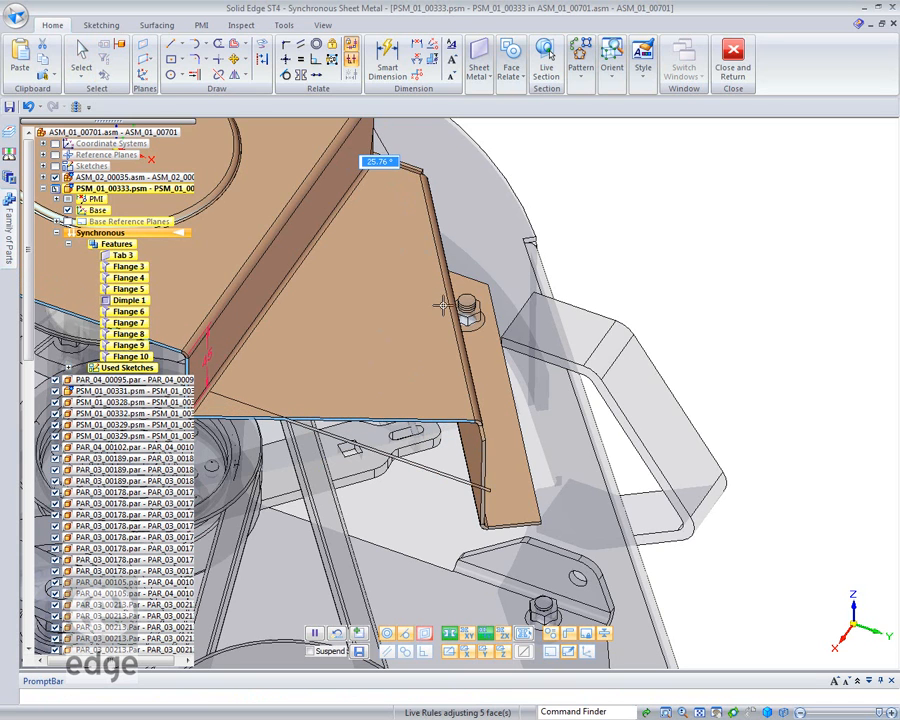
{"action": "left_click", "coordinate": [432, 354]}
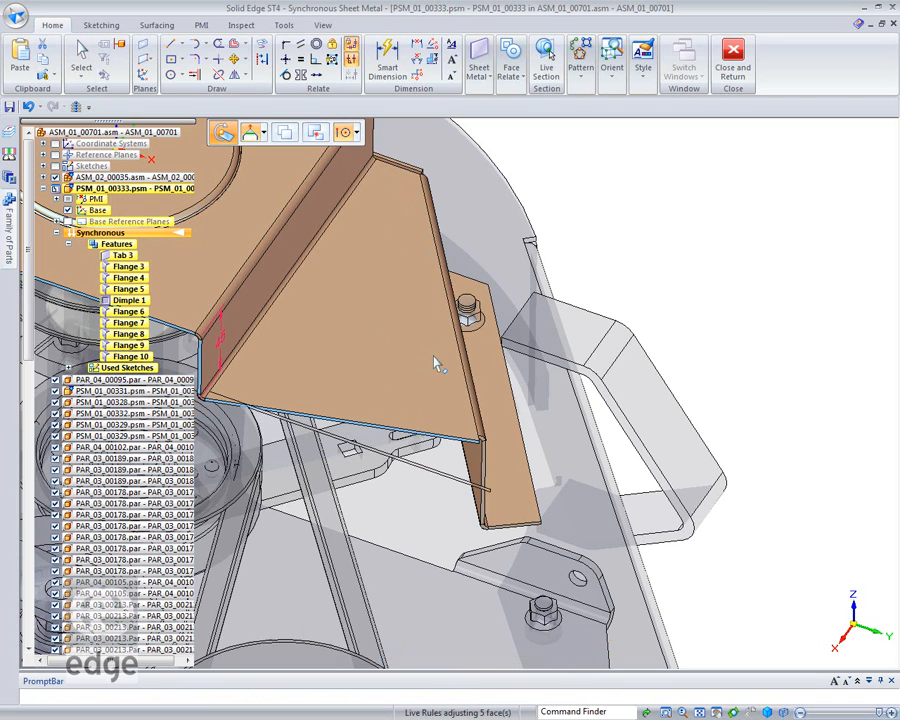
{"action": "key", "text": "Escape"}
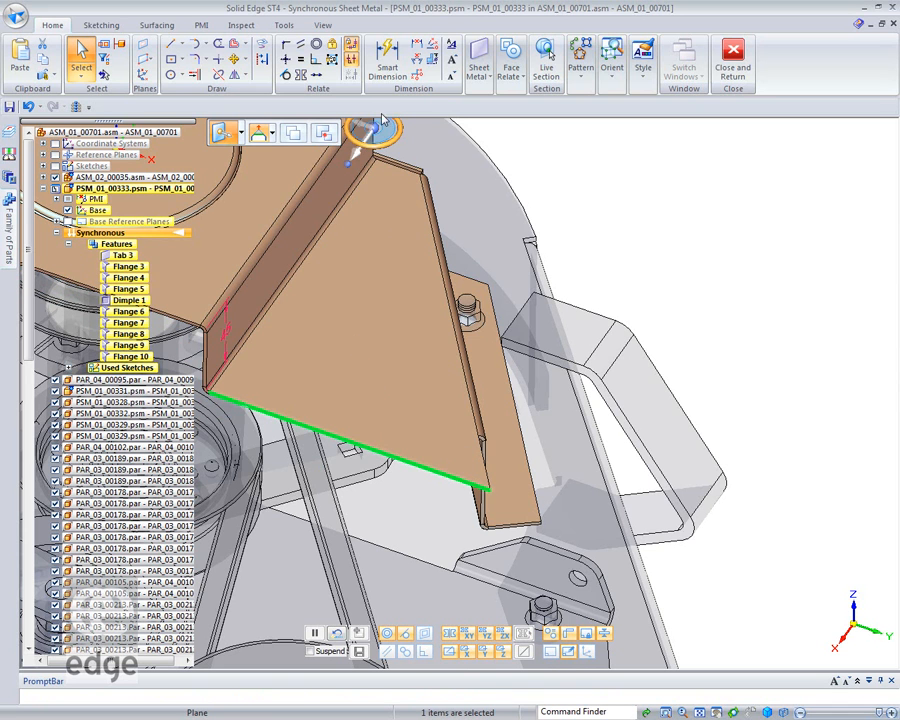
Rotate the free edge face of the lower triangular face 22° about the end of the step wall, using the steering wheel.
{"action": "left_click", "coordinate": [230, 338]}
{"action": "left_click_drag", "start_coordinate": [230, 338], "coordinate": [205, 355]}
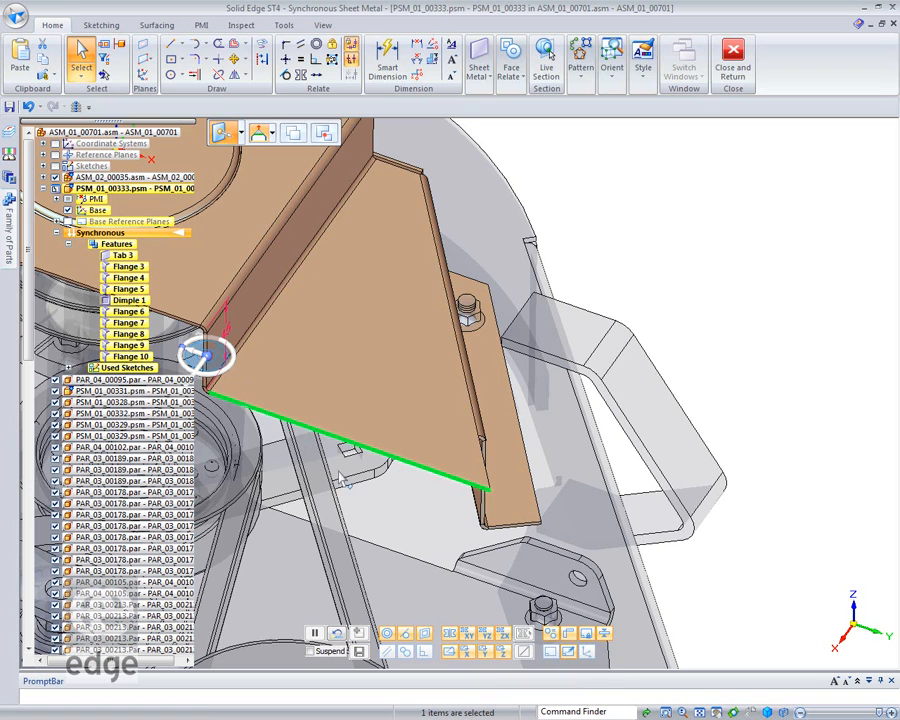
{"action": "left_click", "coordinate": [229, 370]}
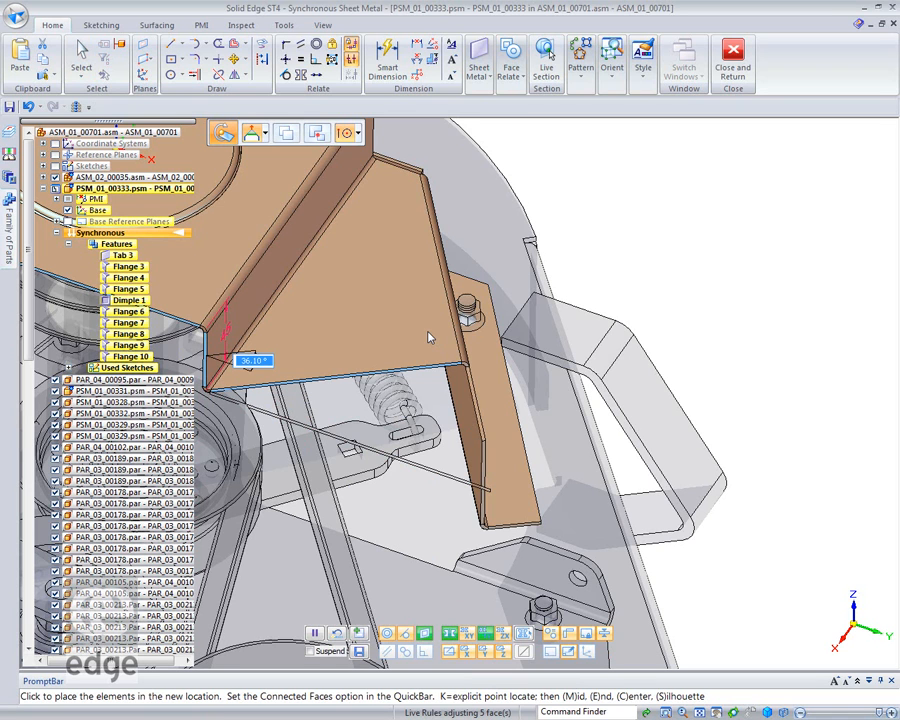
{"action": "type", "text": "22"}
{"action": "key", "text": "Return"}
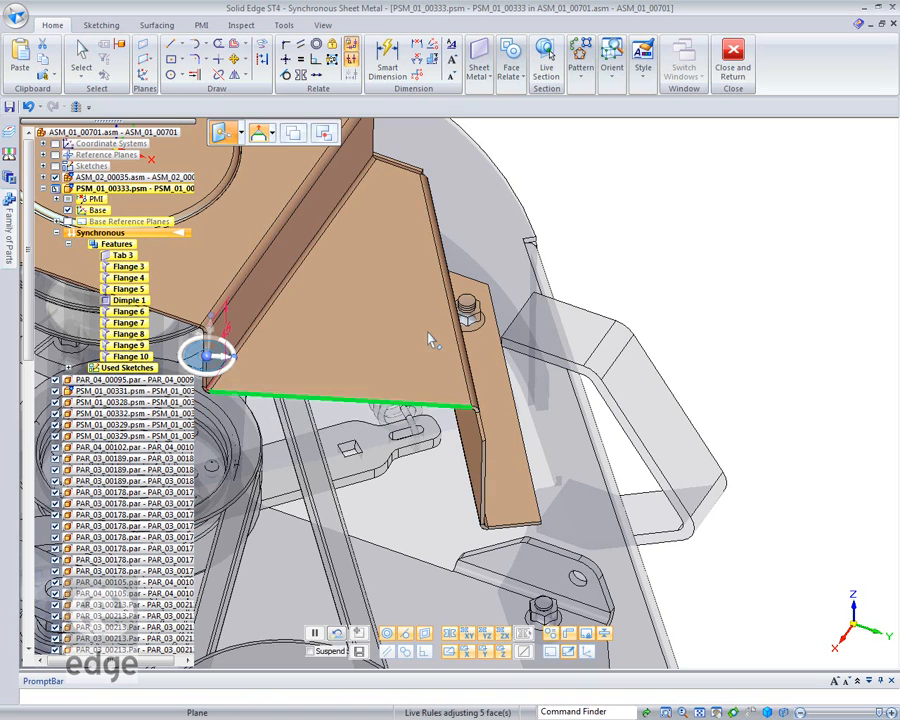
{"action": "left_click", "coordinate": [732, 318]}
Start a line sketch on the lower triangular face, align its plane axis with the side flange's bend edge, and lock the plane.
{"action": "middle_click_drag", "start_coordinate": [748, 330], "coordinate": [752, 377]}
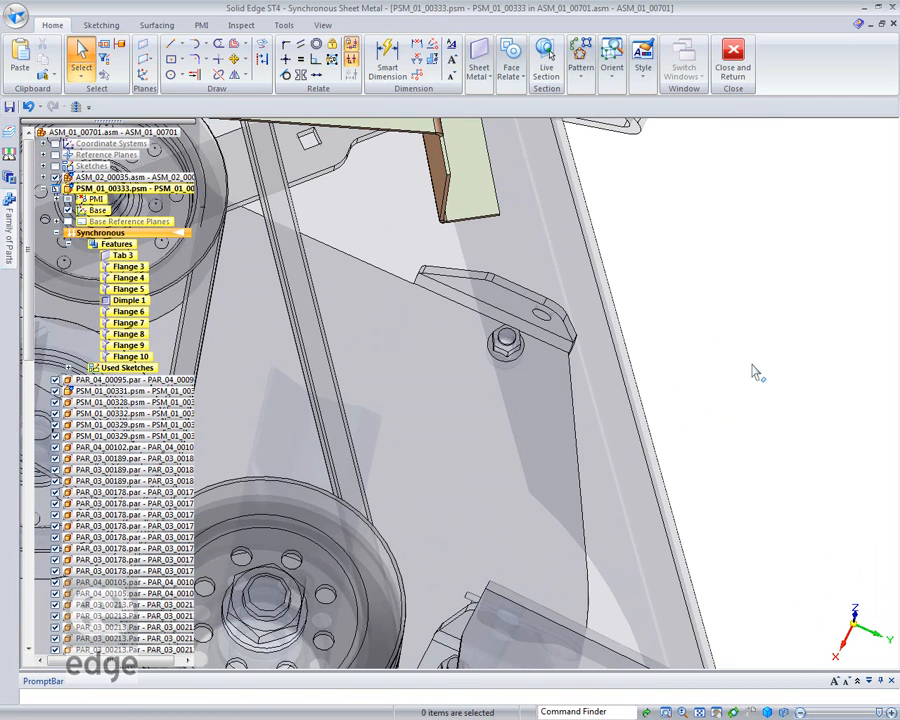
{"action": "middle_click_drag", "start_coordinate": [687, 270], "coordinate": [896, 635], "text": "shift"}
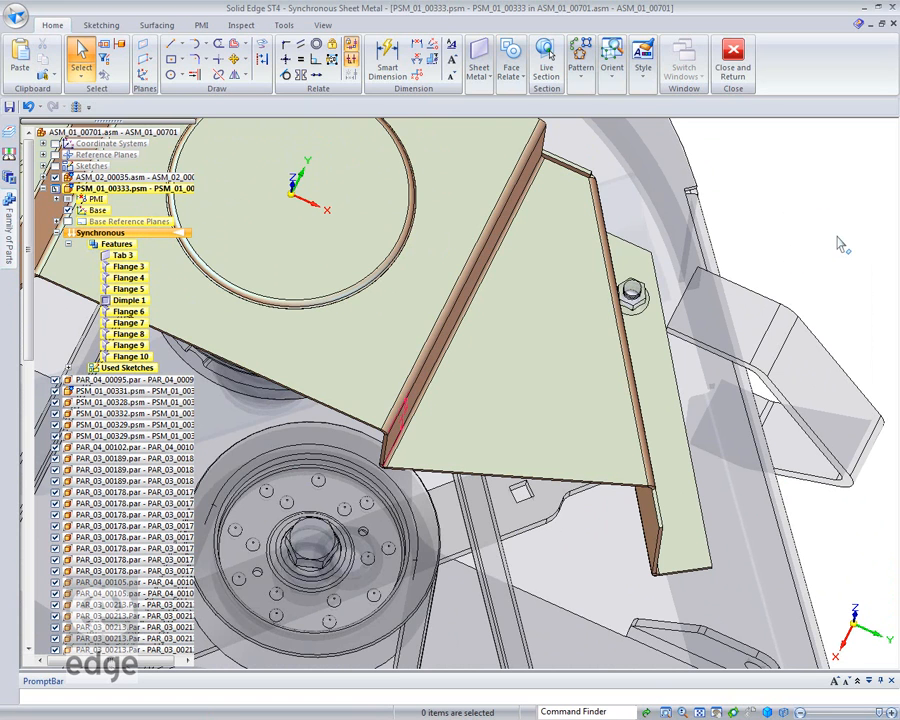
{"action": "right_click", "coordinate": [776, 214]}
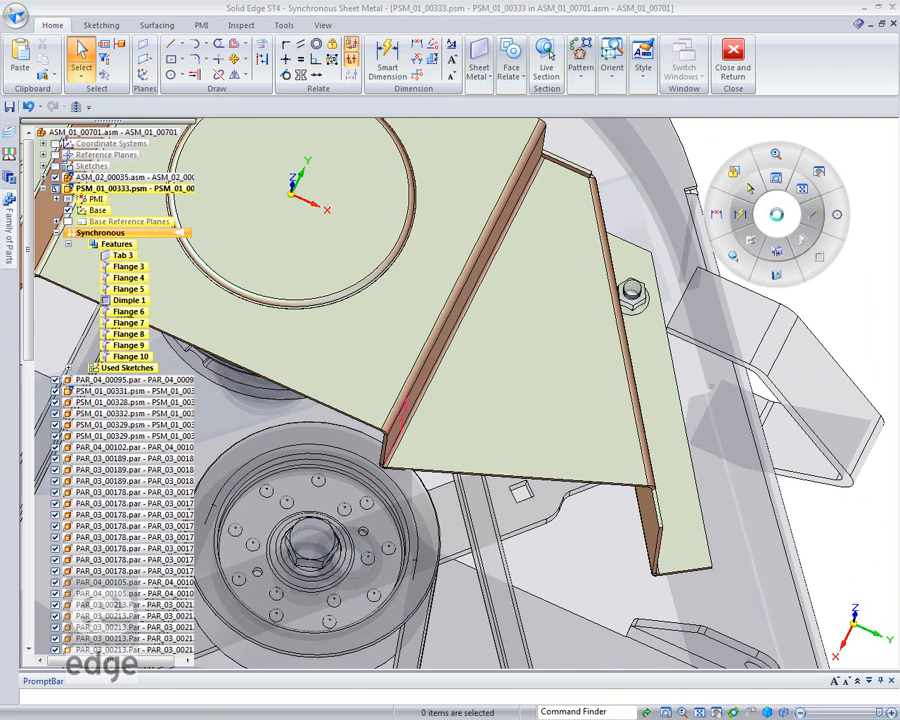
{"action": "left_click", "coordinate": [815, 221]}
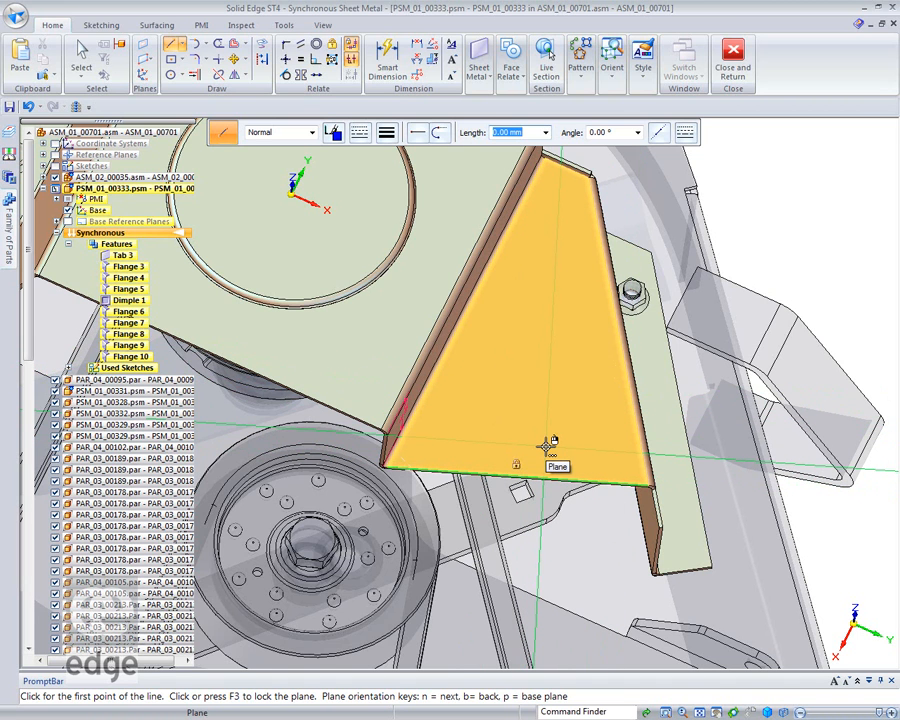
{"action": "key", "text": "n"}
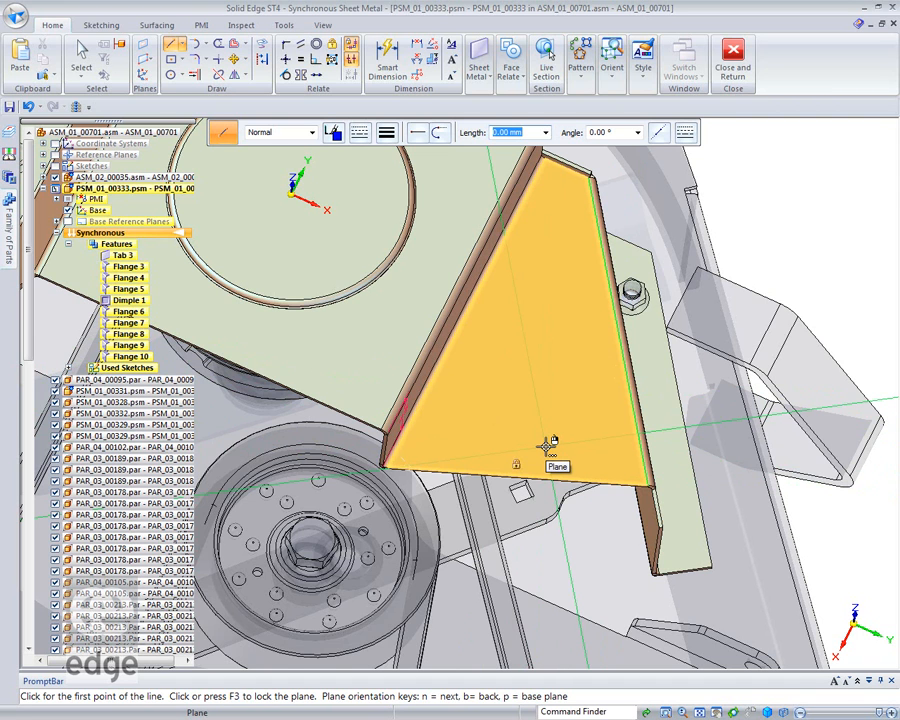
{"action": "key", "text": "F3"}
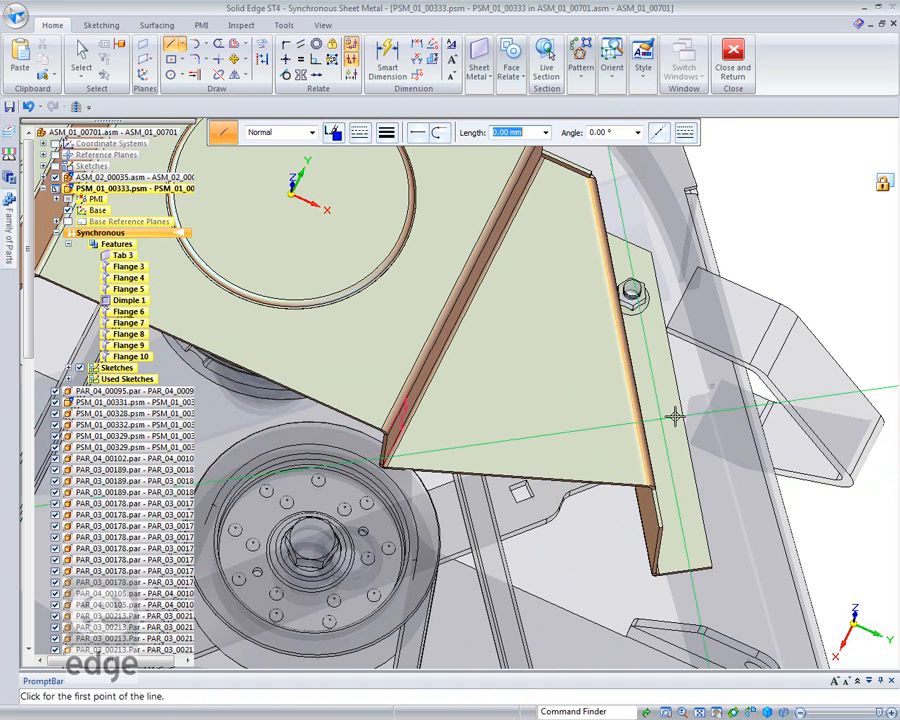
Draw a closed four-sided line profile across the free end of the triangular face, reaching past the mounting flange and over the pulley.
{"action": "middle_click_drag", "start_coordinate": [709, 382], "coordinate": [707, 434]}
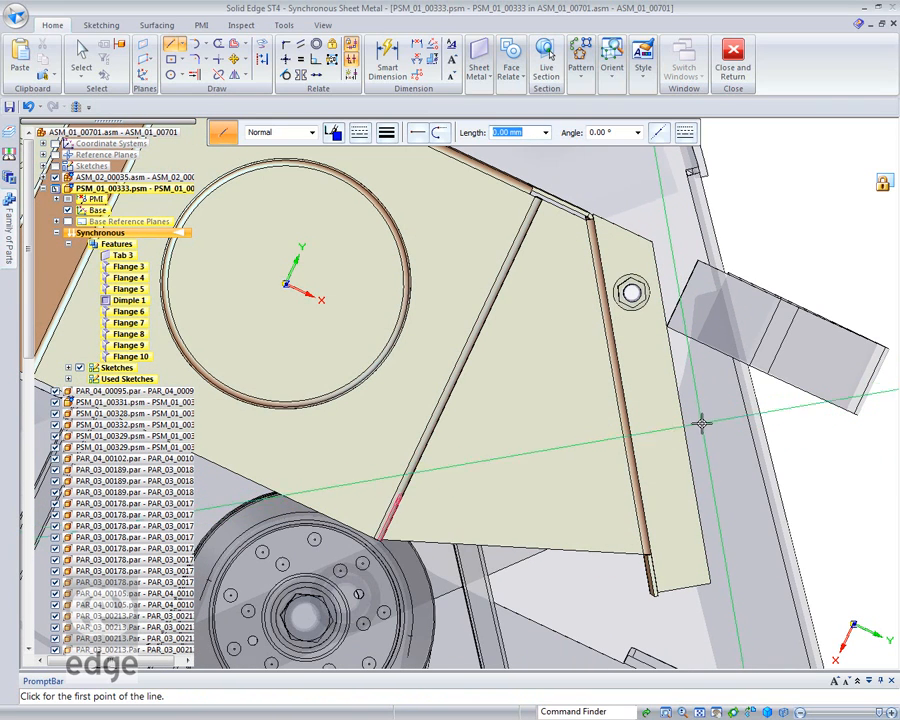
{"action": "left_click", "coordinate": [701, 428]}
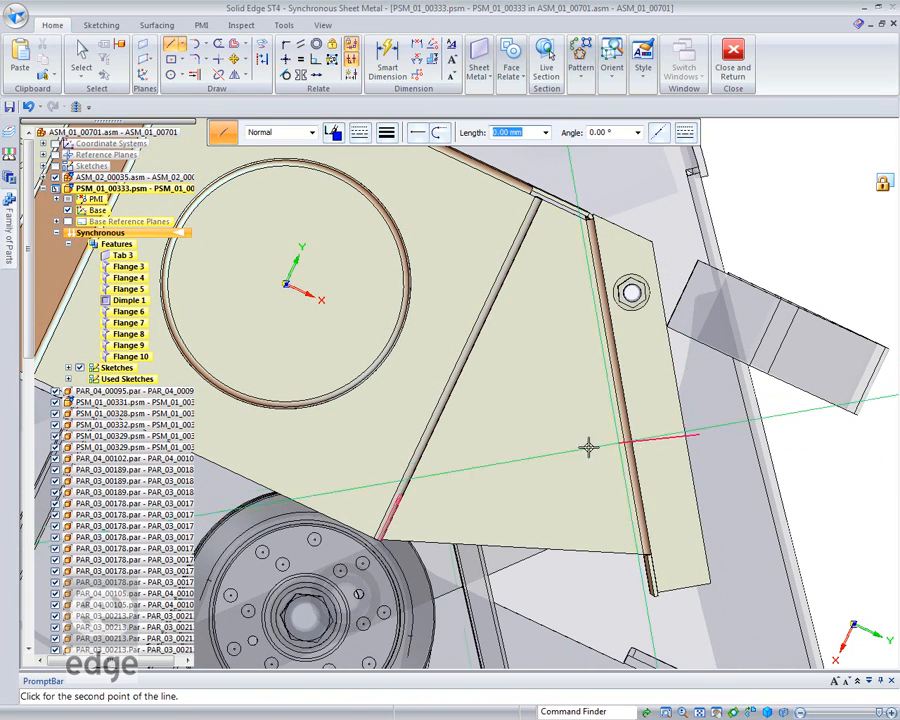
{"action": "left_click", "coordinate": [247, 512]}
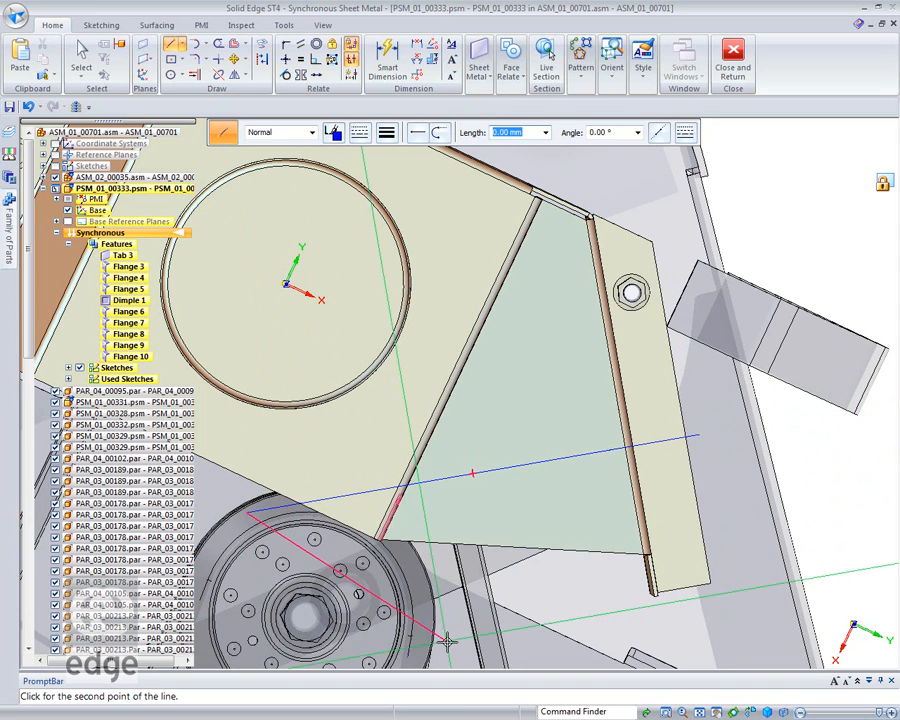
{"action": "left_click", "coordinate": [750, 632]}
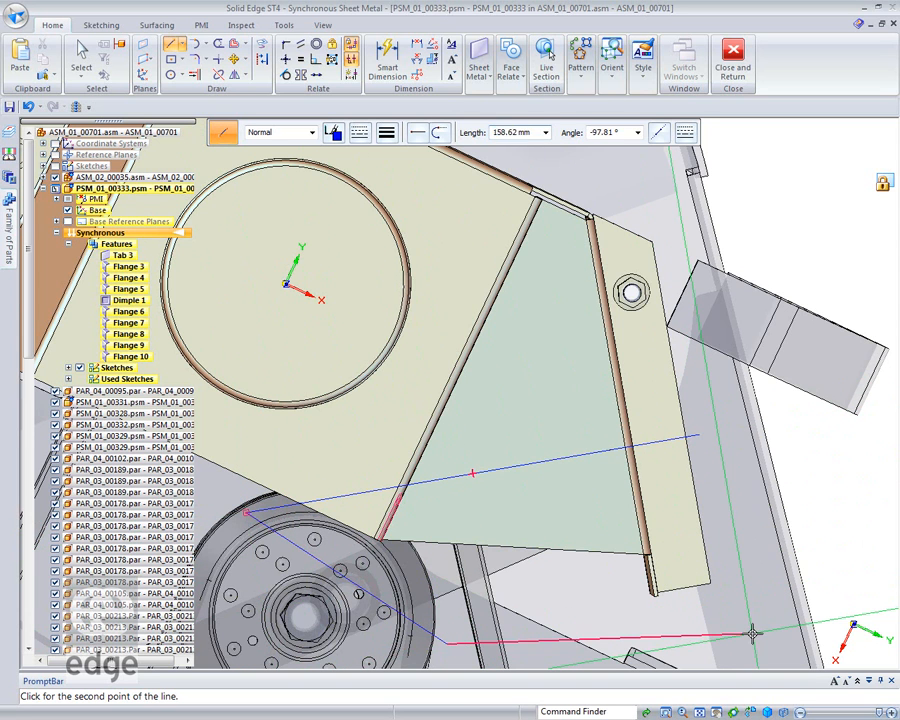
{"action": "left_click", "coordinate": [700, 436]}
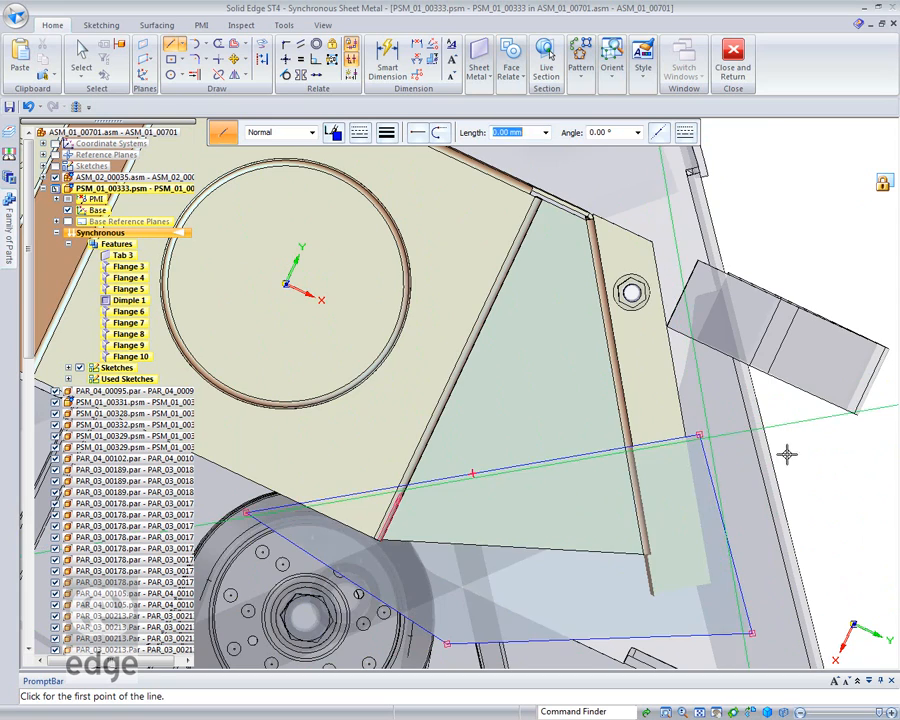
{"action": "mouse_move", "coordinate": [828, 466]}
{"action": "middle_mouse_down"}
{"action": "mouse_move", "coordinate": [832, 415]}
{"action": "mouse_move", "coordinate": [805, 340]}
{"action": "mouse_move", "coordinate": [818, 267]}
{"action": "middle_mouse_up"}
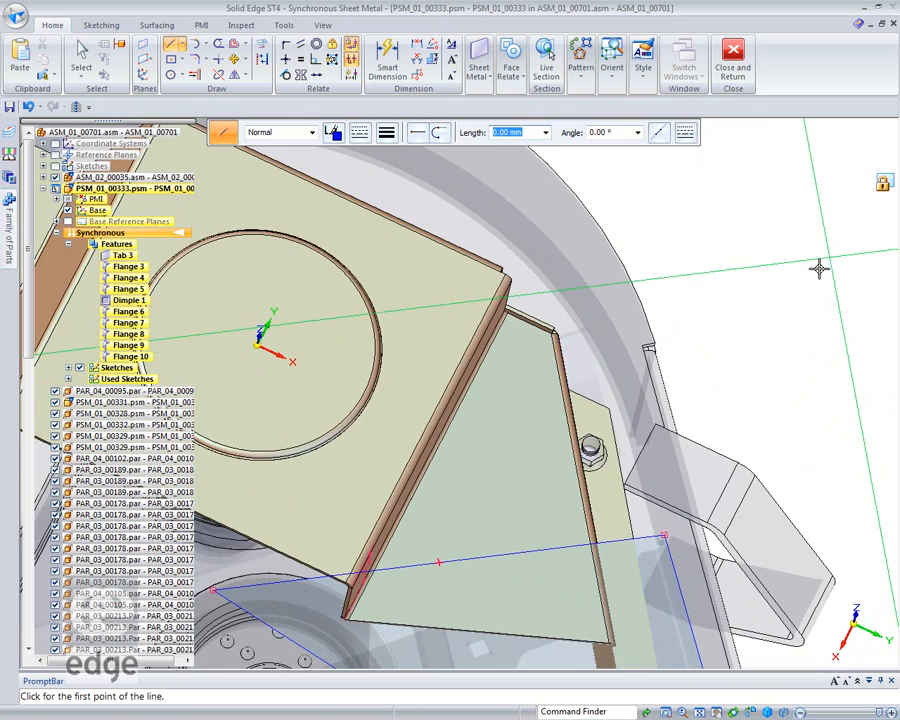
{"action": "key", "text": "Escape"}
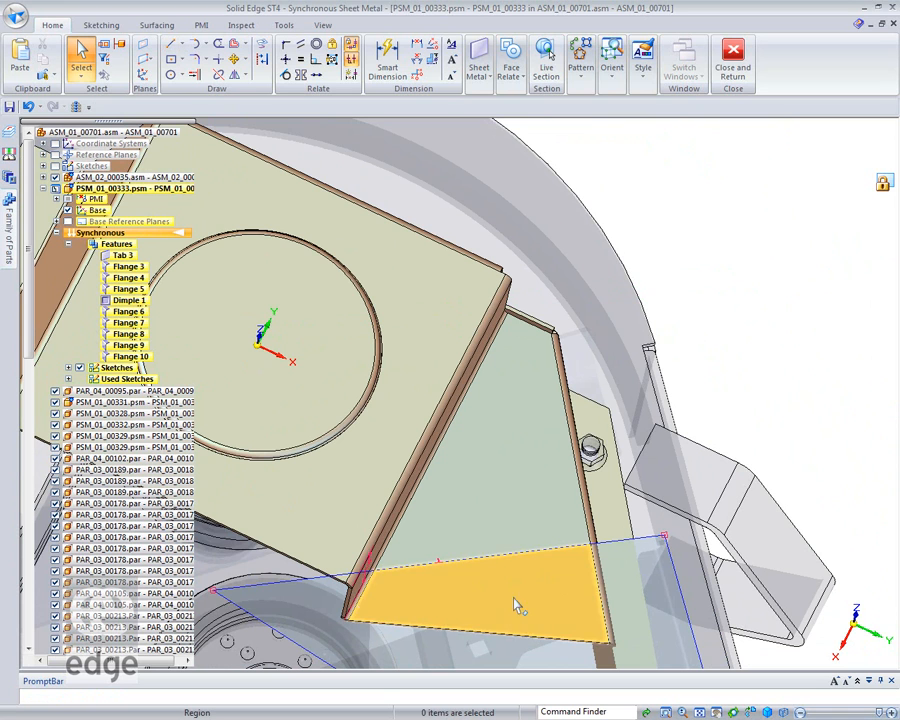
Cut both regions of the four-sided profile symmetrically through the cover to trim its free end, side wall and mounting flange.
{"action": "left_click", "coordinate": [516, 602]}
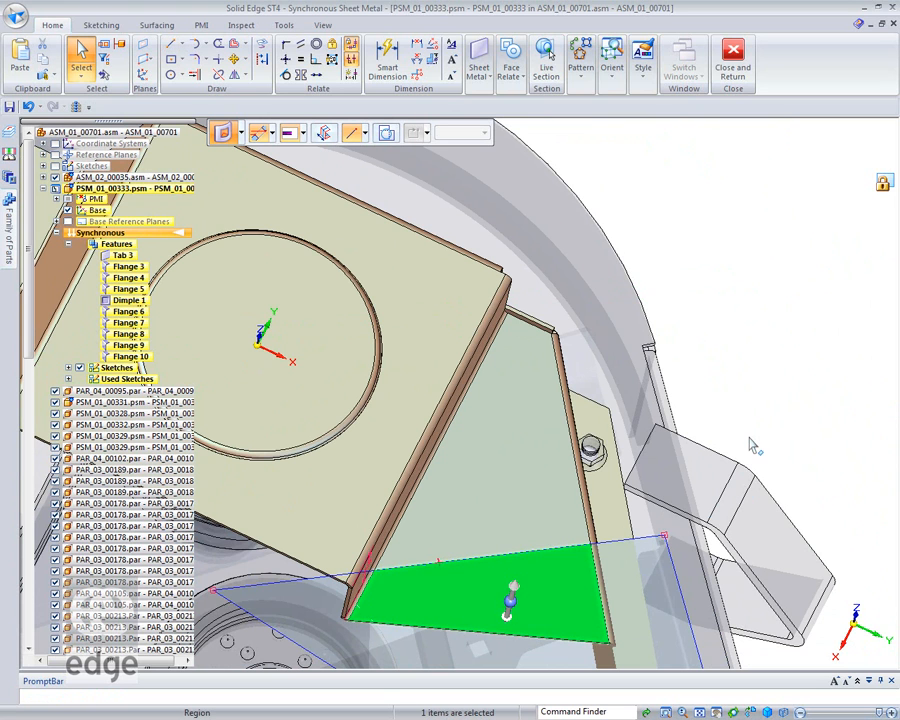
{"action": "left_click", "coordinate": [484, 644], "text": "ctrl"}
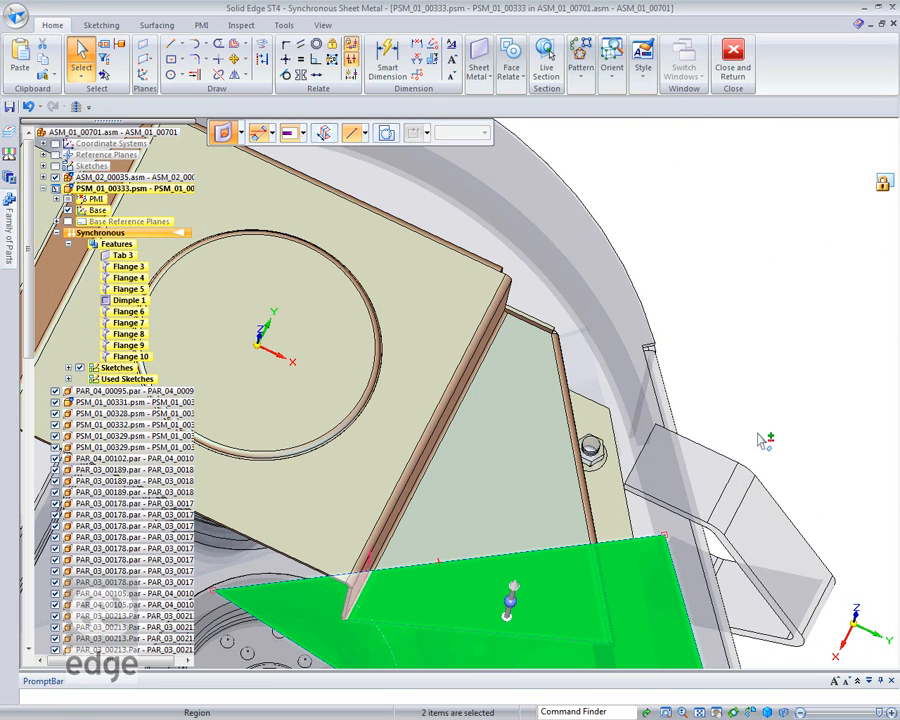
{"action": "middle_click_drag", "start_coordinate": [757, 424], "coordinate": [759, 254], "text": "shift"}
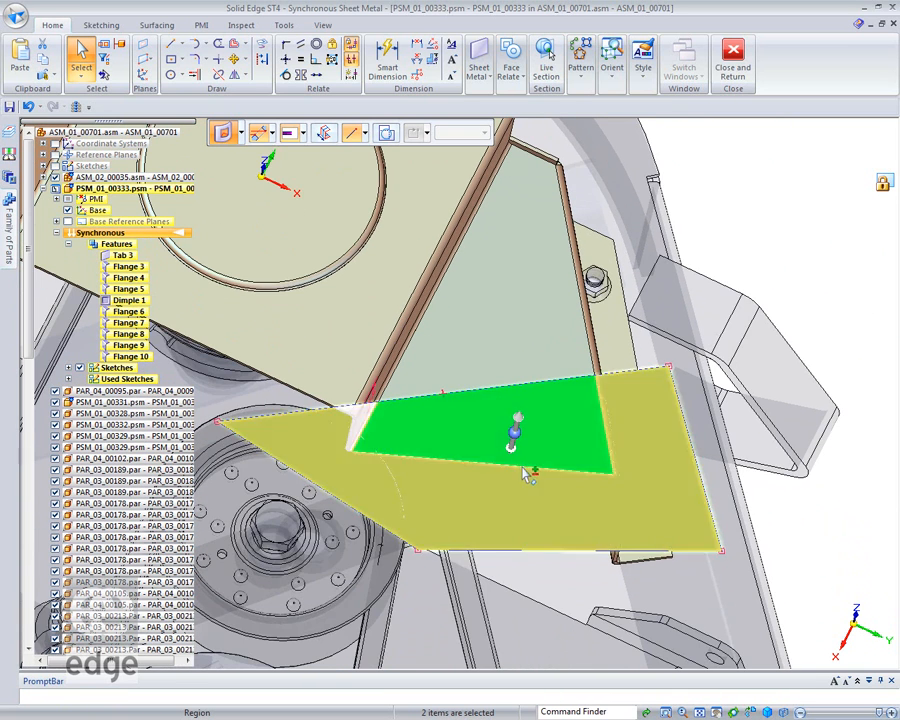
{"action": "left_click", "coordinate": [516, 455]}
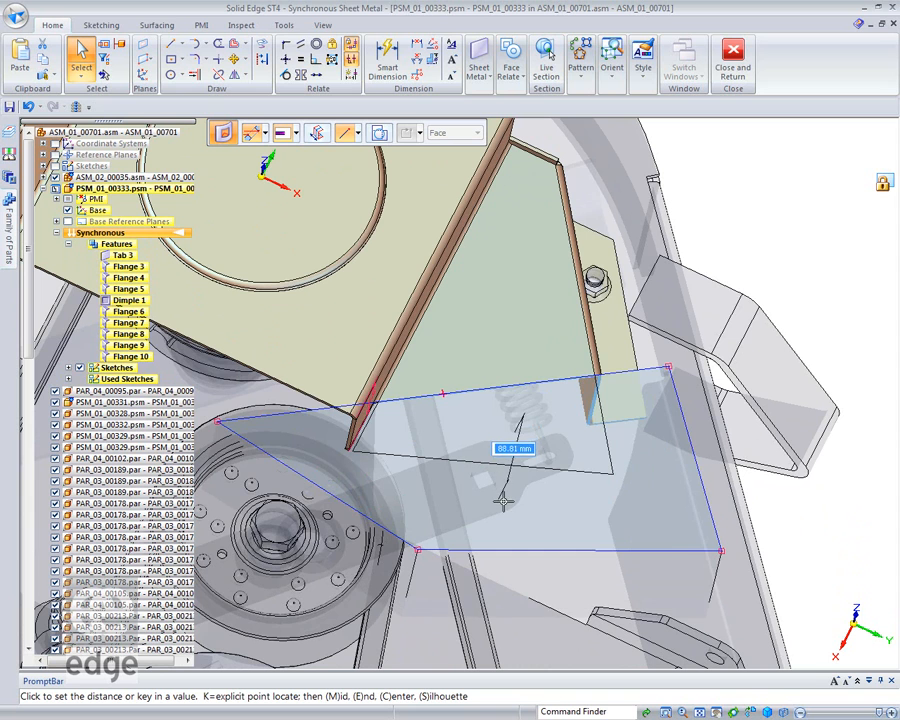
{"action": "left_click", "coordinate": [317, 133]}
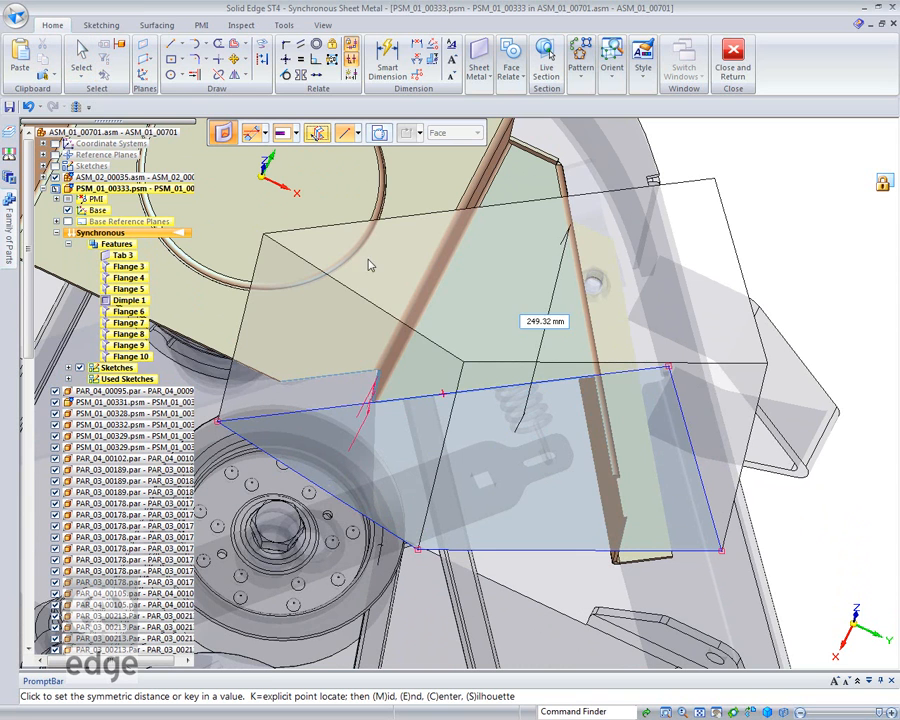
{"action": "left_click", "coordinate": [493, 604]}
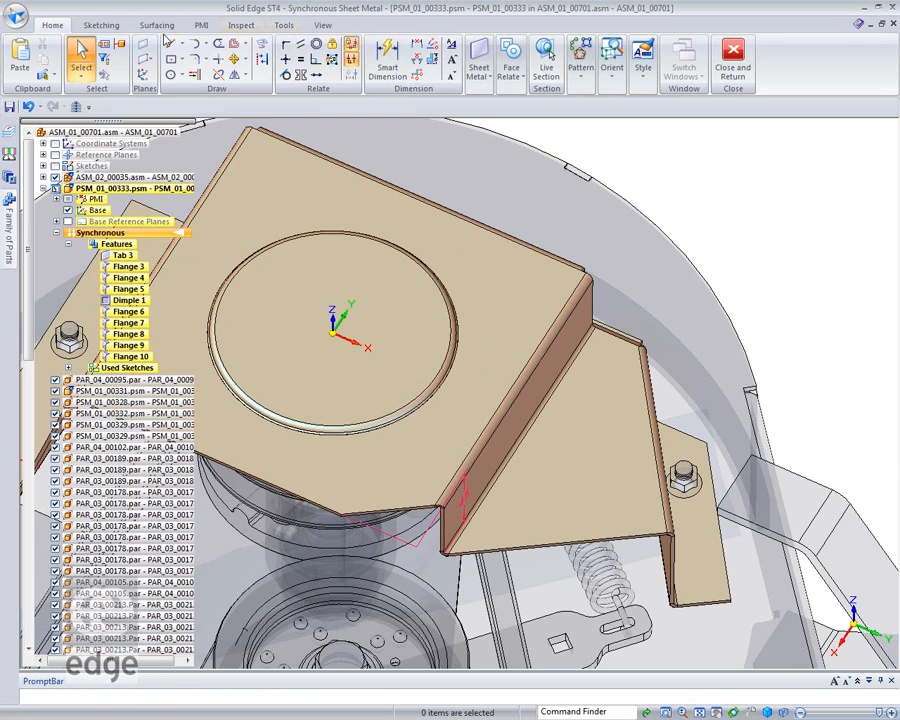
Place the sketch text "NOT A STEP" at 14 mm size on the dimpled box top, between the dimple and the step wall edge.
{"action": "left_click", "coordinate": [101, 25]}
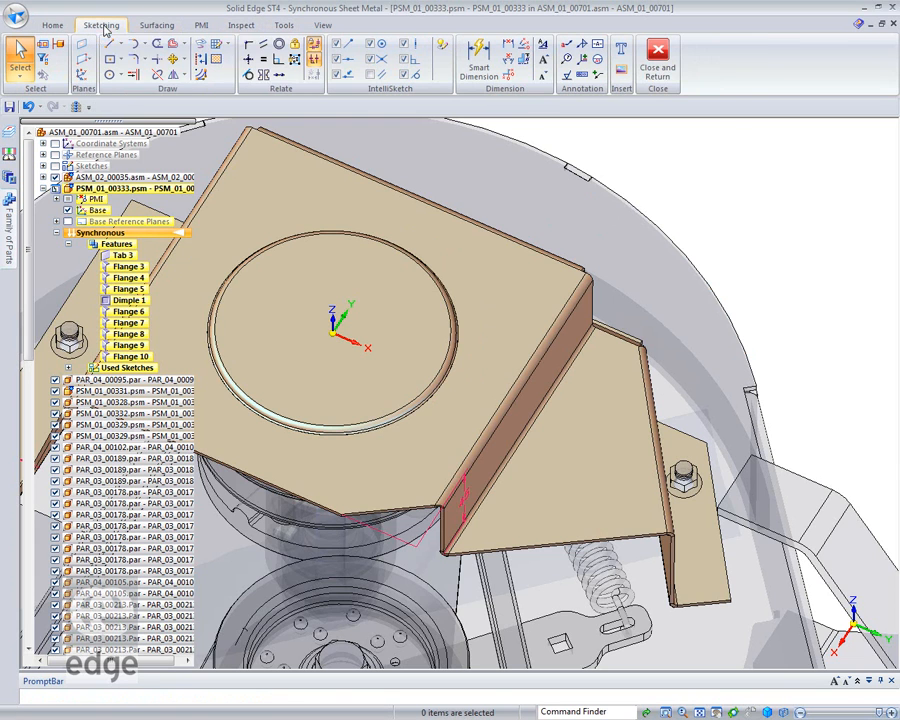
{"action": "left_click", "coordinate": [622, 50]}
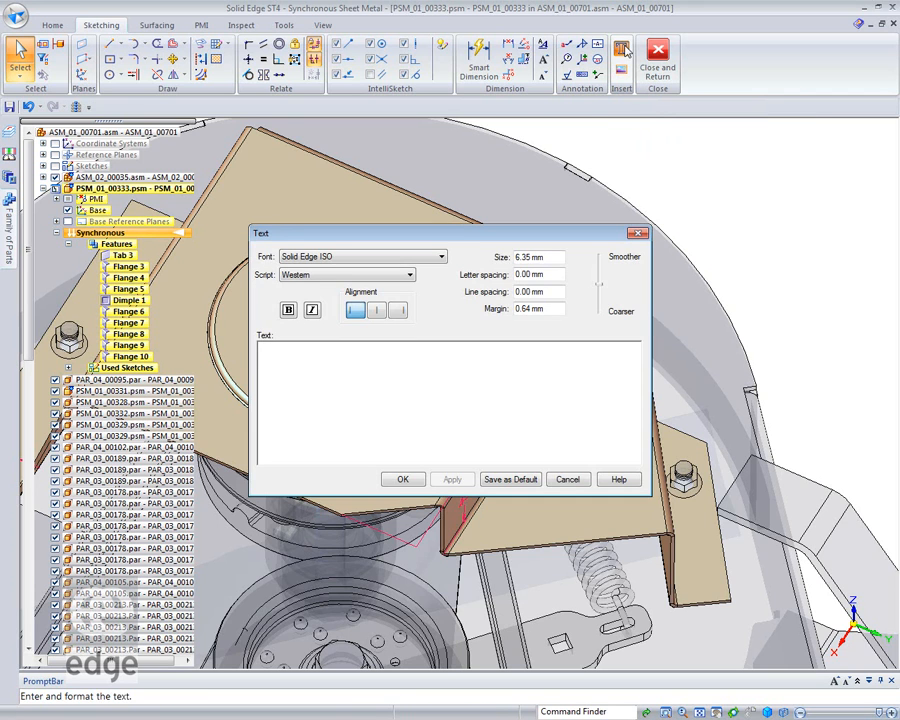
{"action": "left_click", "coordinate": [553, 258]}
{"action": "type", "text": "14"}
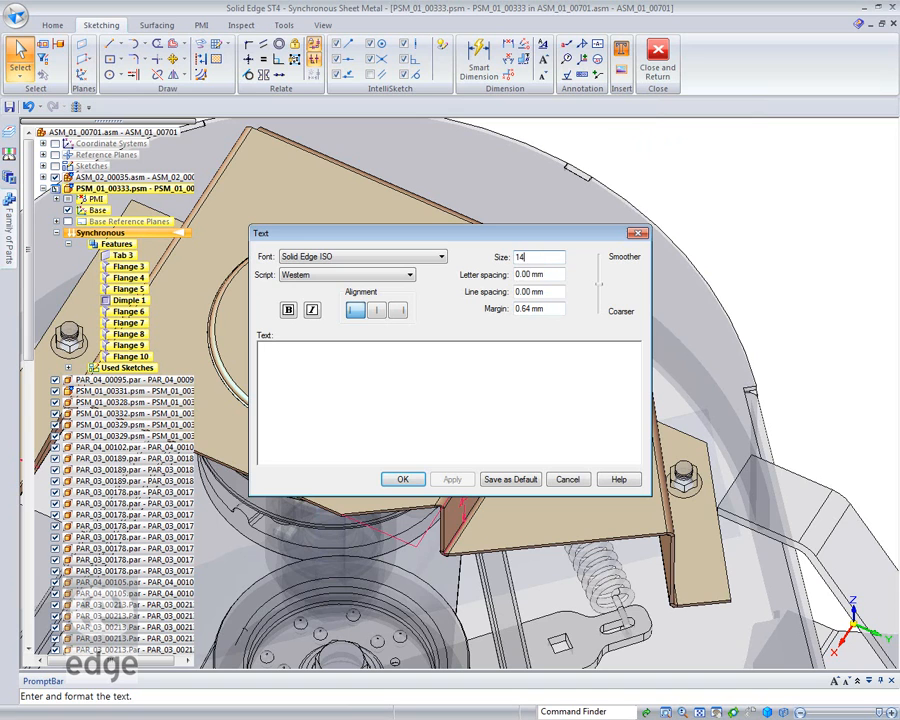
{"action": "key", "text": "Tab"}
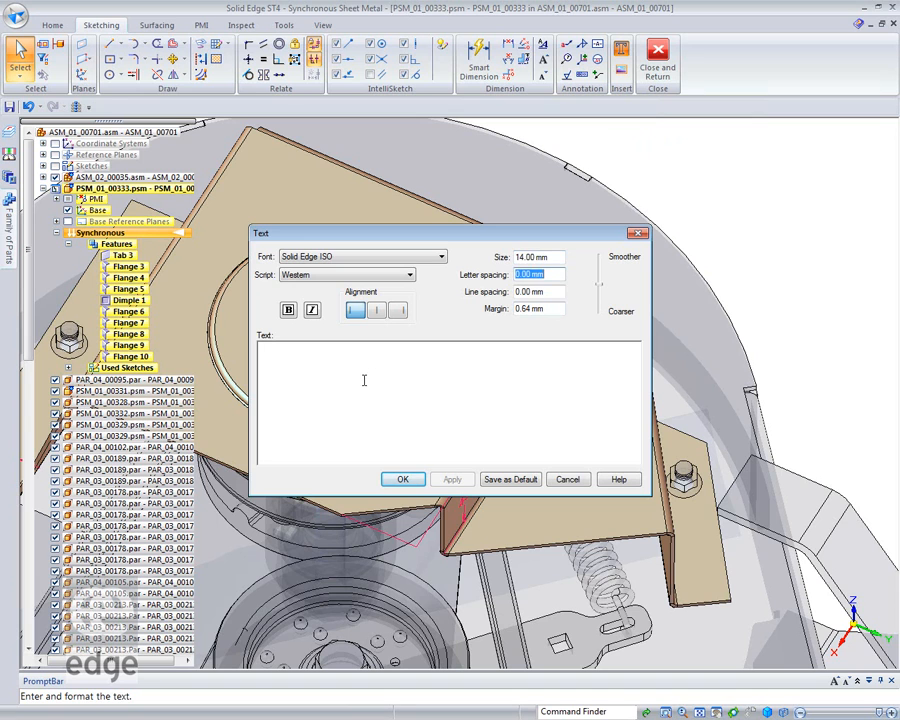
{"action": "left_click", "coordinate": [281, 363]}
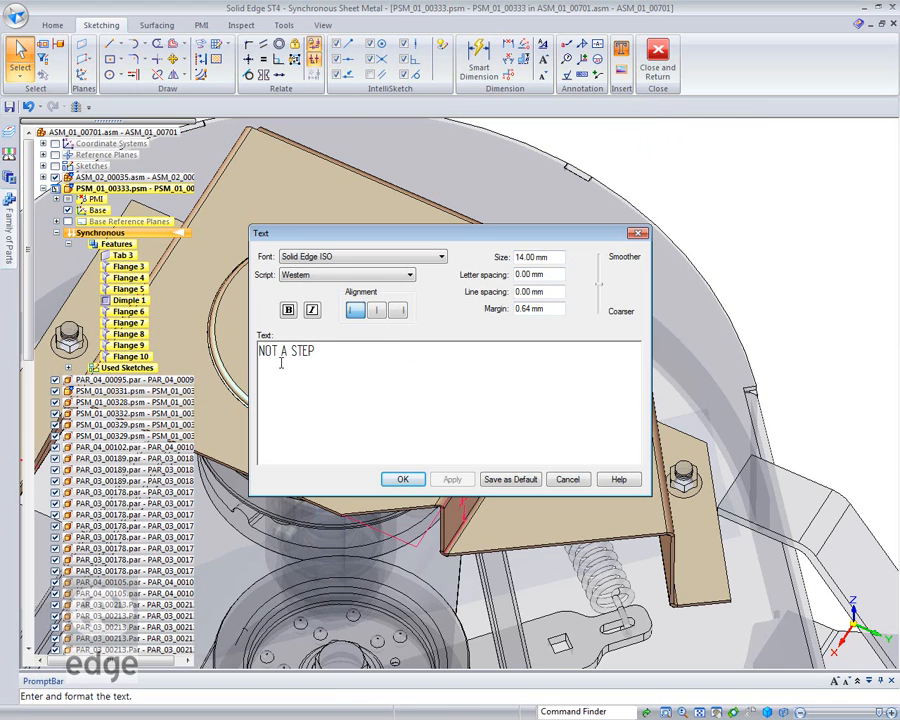
{"action": "type", "text": "NOT A STEP"}
{"action": "left_click", "coordinate": [403, 479]}
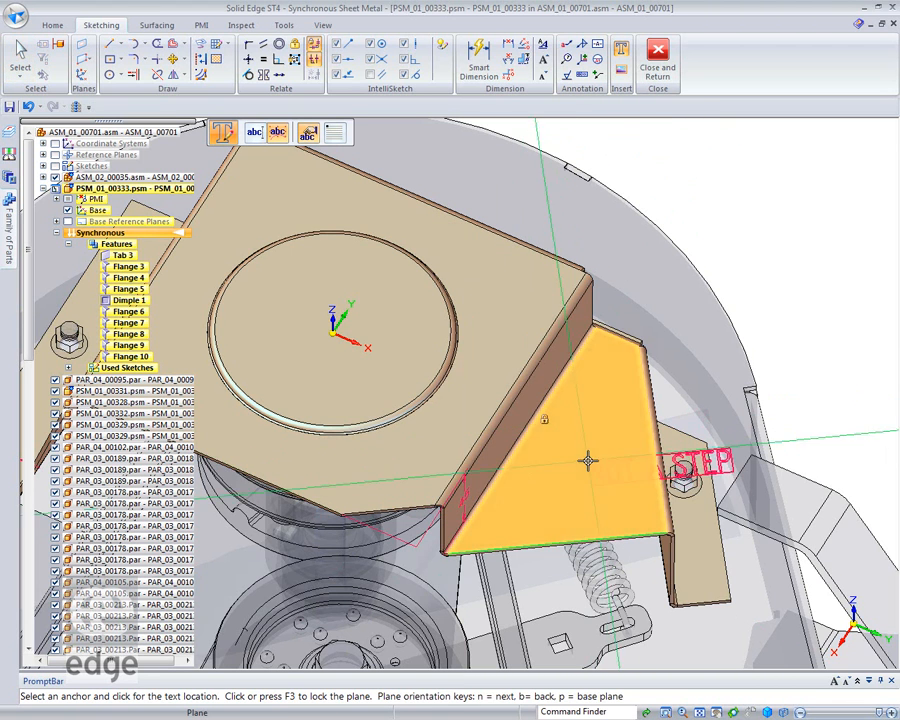
{"action": "left_click", "coordinate": [487, 357]}
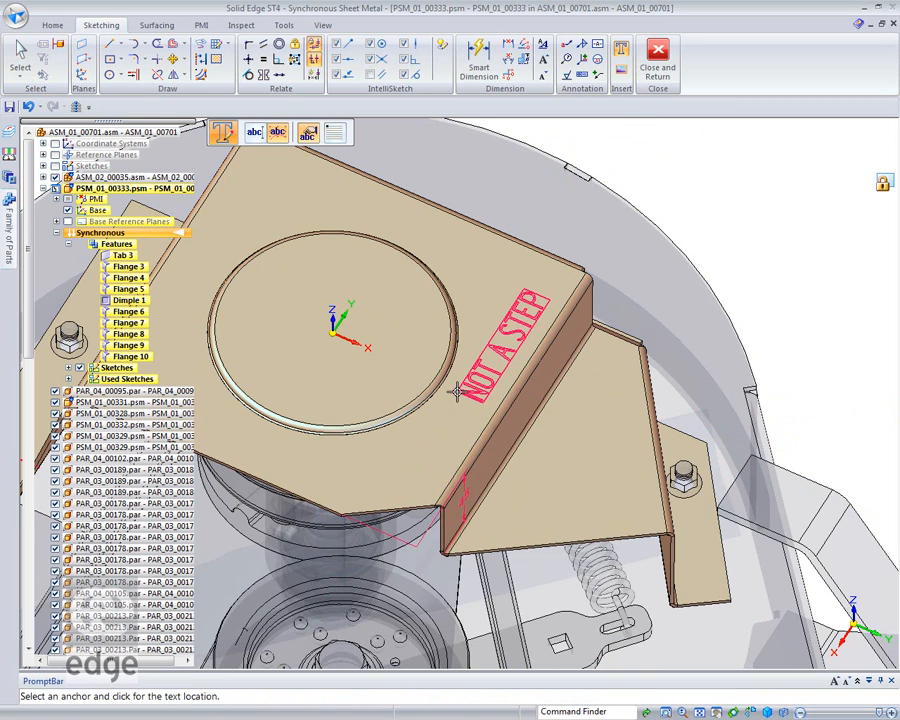
Fix the "NOT A STEP" text on the dimpled box top and etch it with black lines of width 3.
{"action": "left_click", "coordinate": [456, 390]}
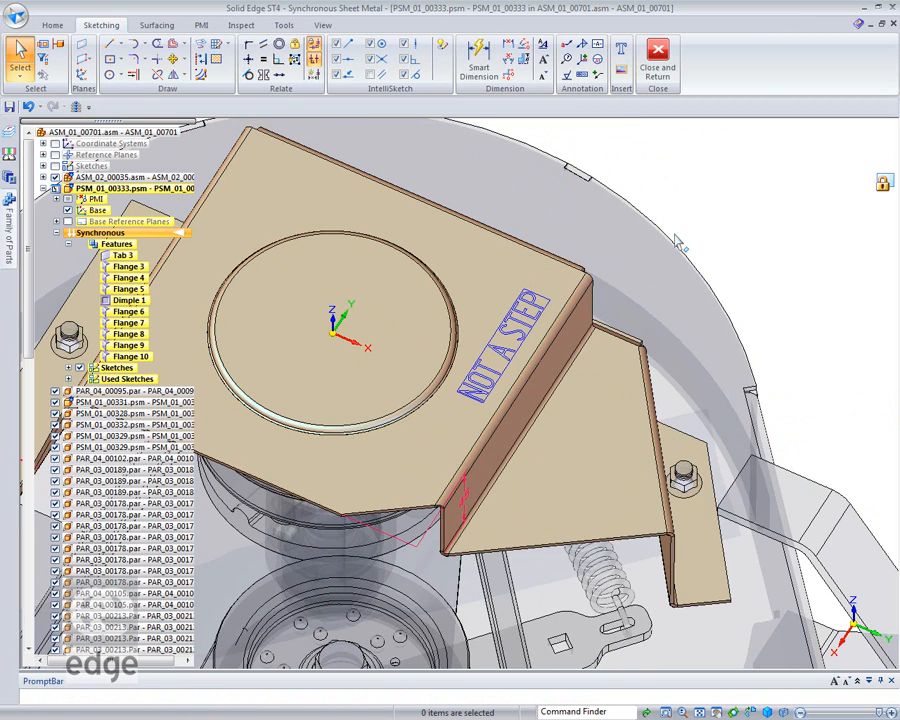
{"action": "left_click", "coordinate": [52, 25]}
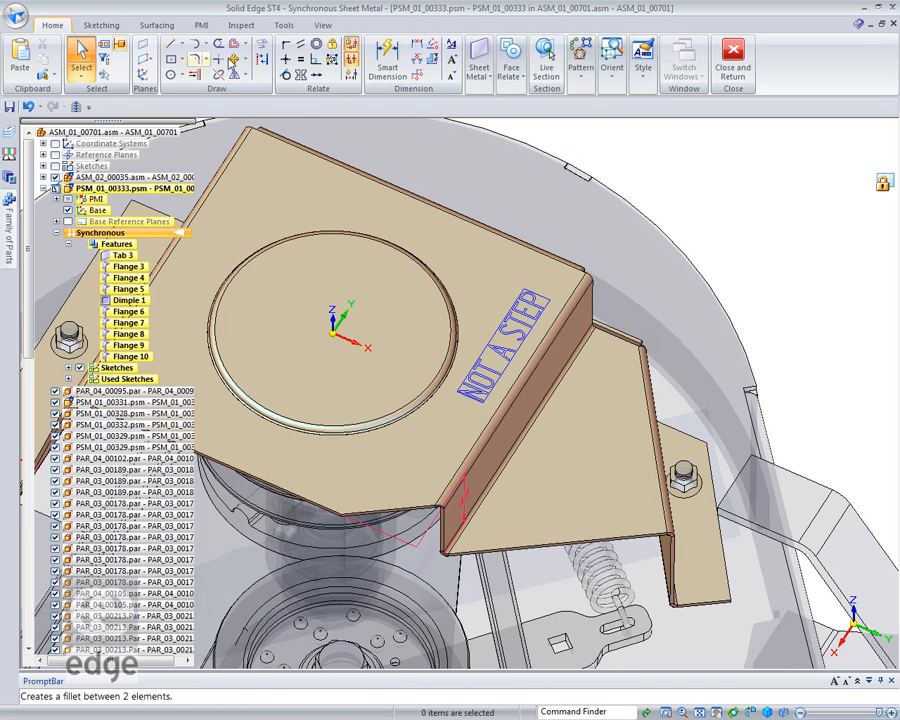
{"action": "left_click", "coordinate": [479, 62]}
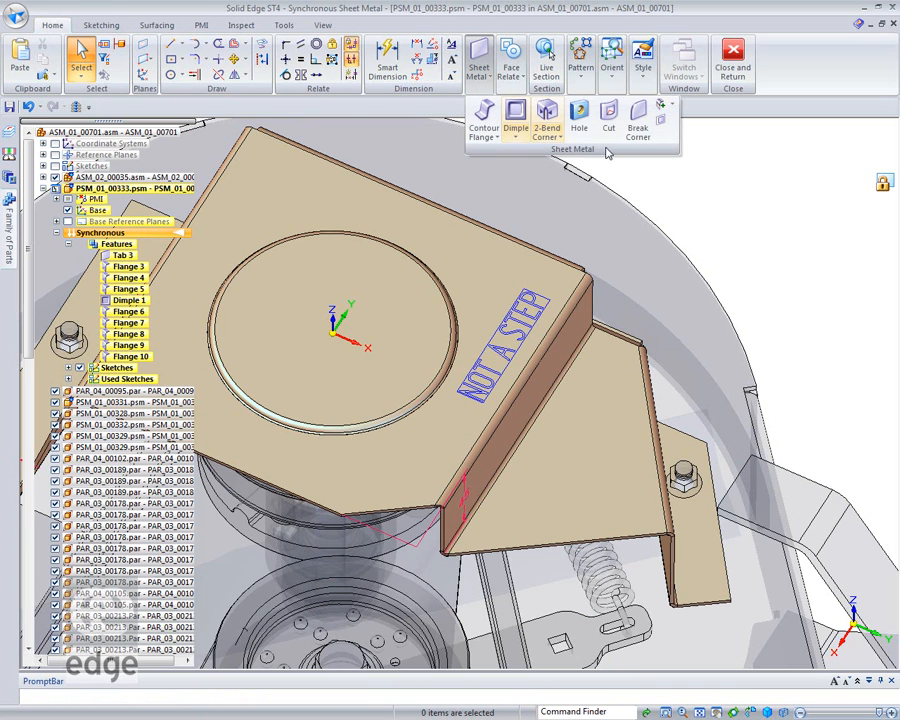
{"action": "left_click", "coordinate": [516, 134]}
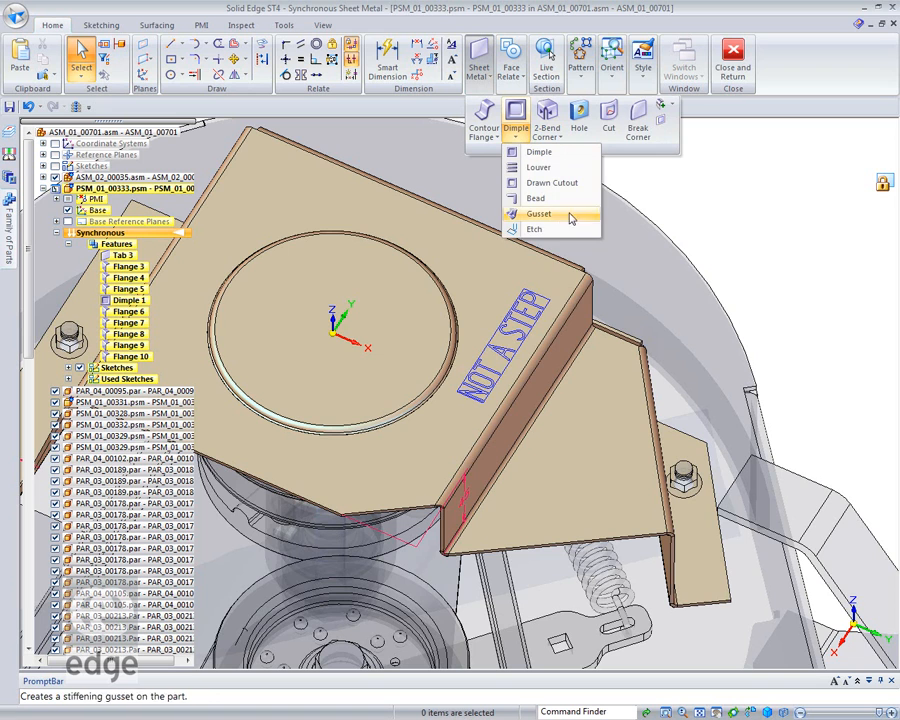
{"action": "left_click", "coordinate": [537, 231]}
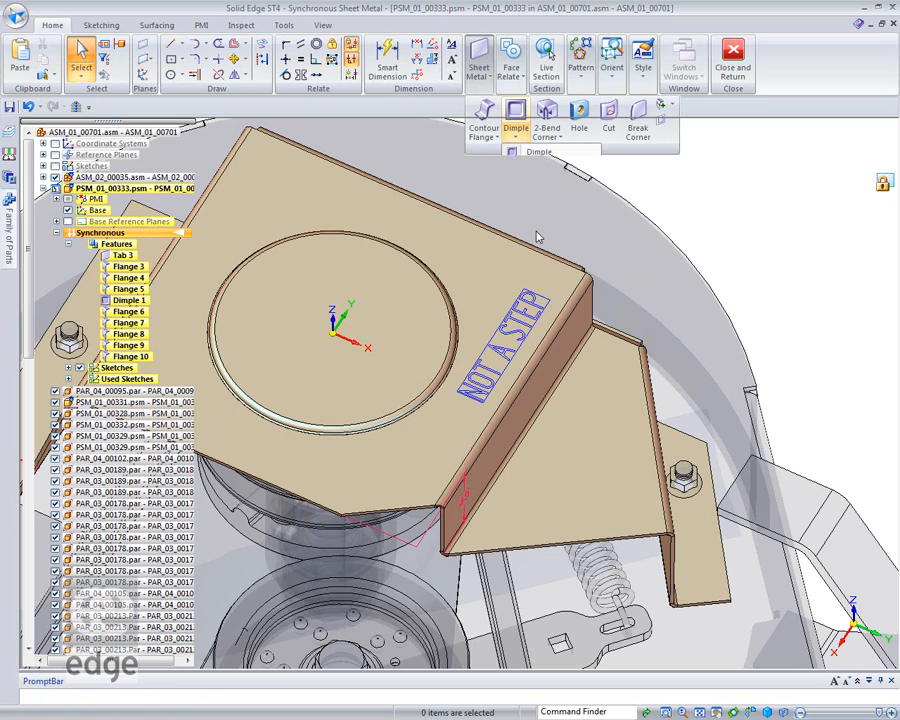
{"action": "left_click", "coordinate": [256, 135]}
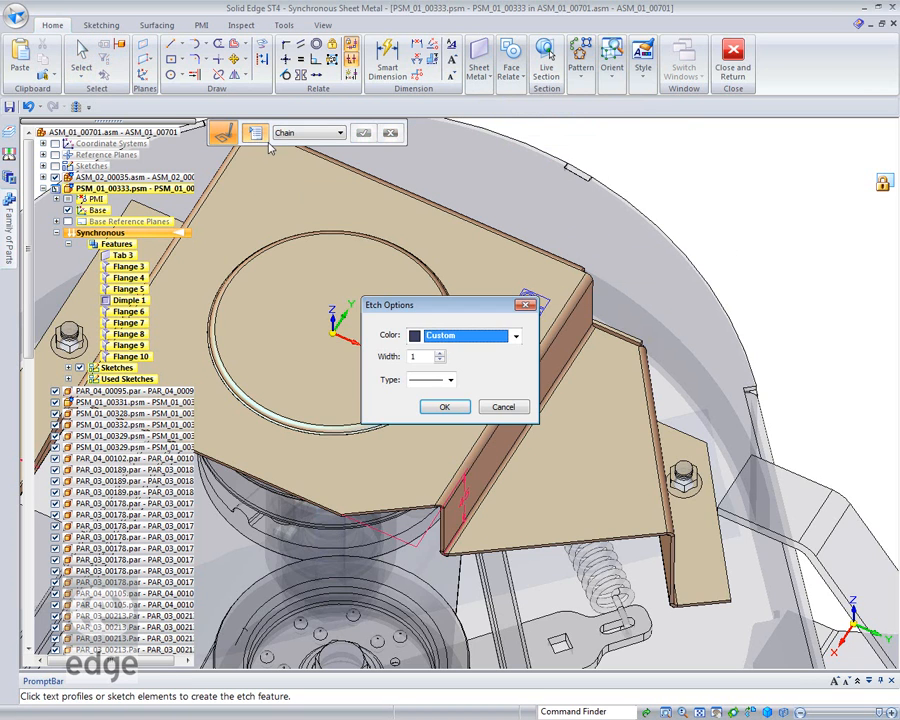
{"action": "left_click", "coordinate": [441, 358]}
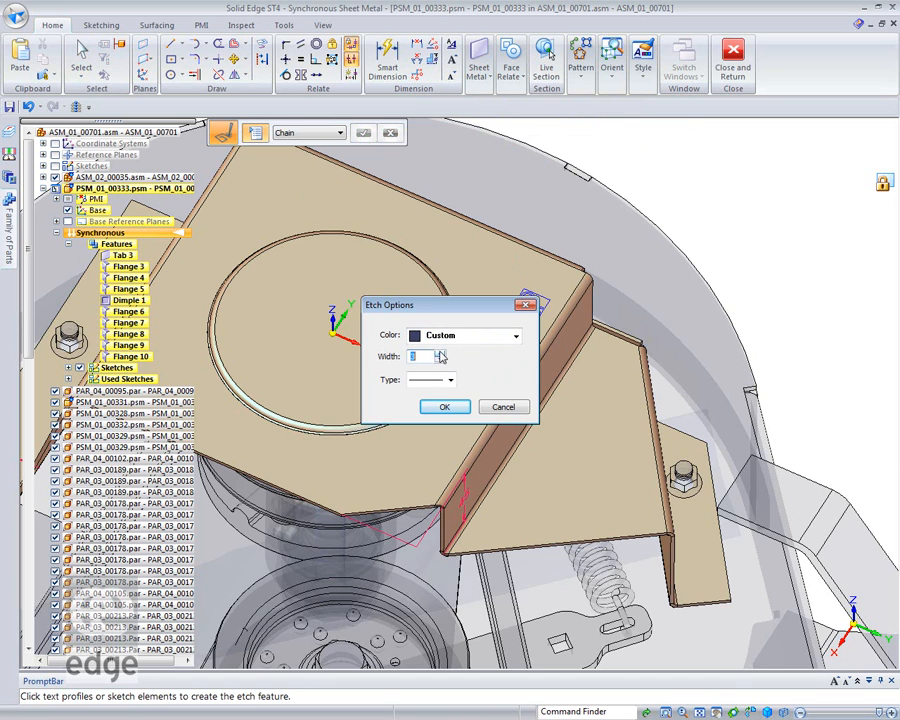
{"action": "left_click", "coordinate": [516, 337]}
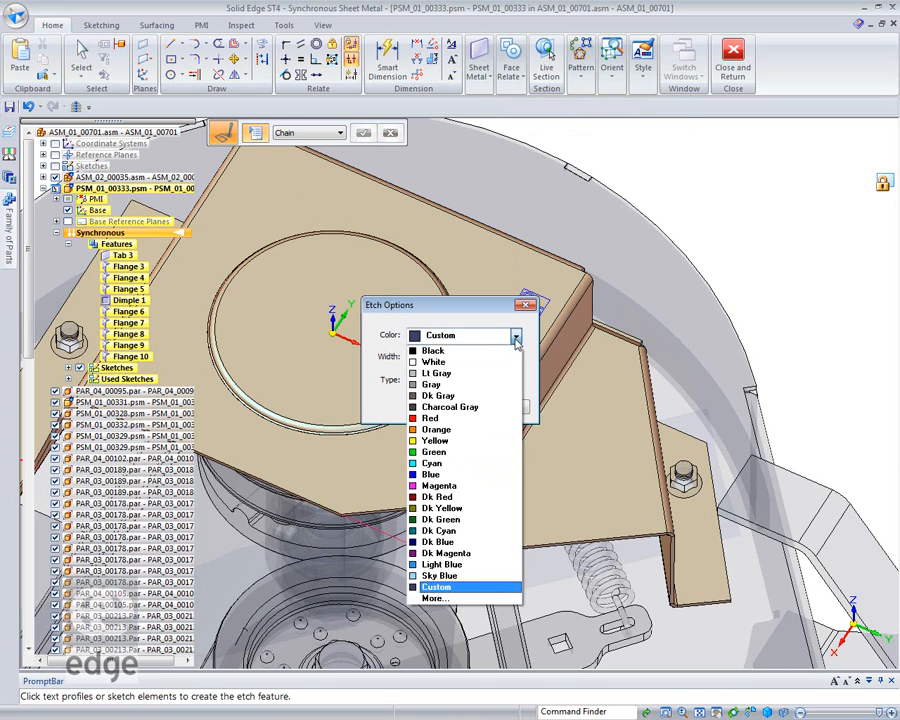
{"action": "left_click", "coordinate": [438, 351]}
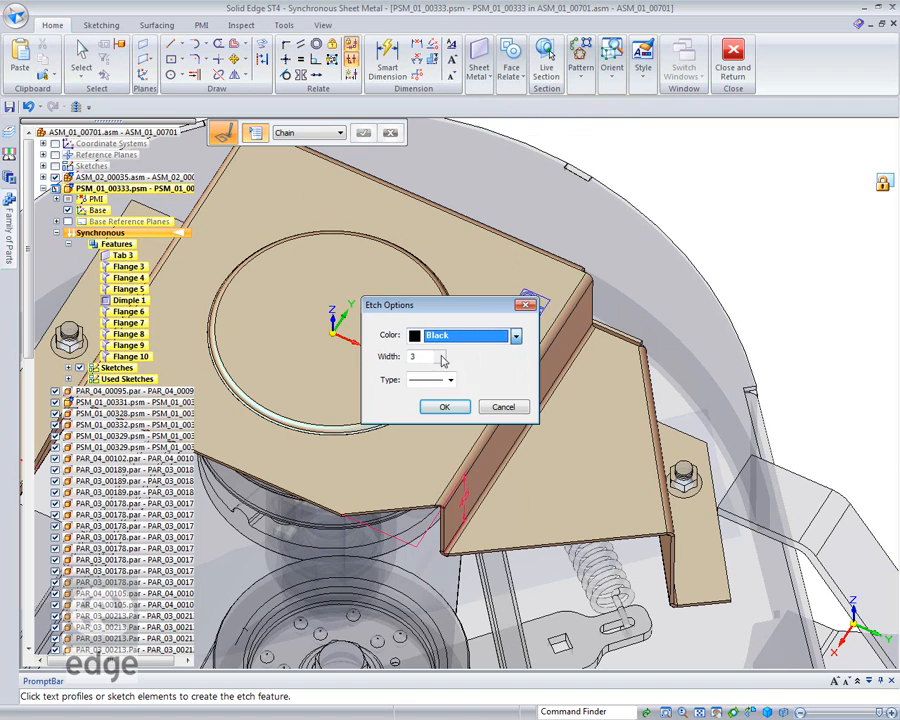
{"action": "left_click", "coordinate": [446, 404]}
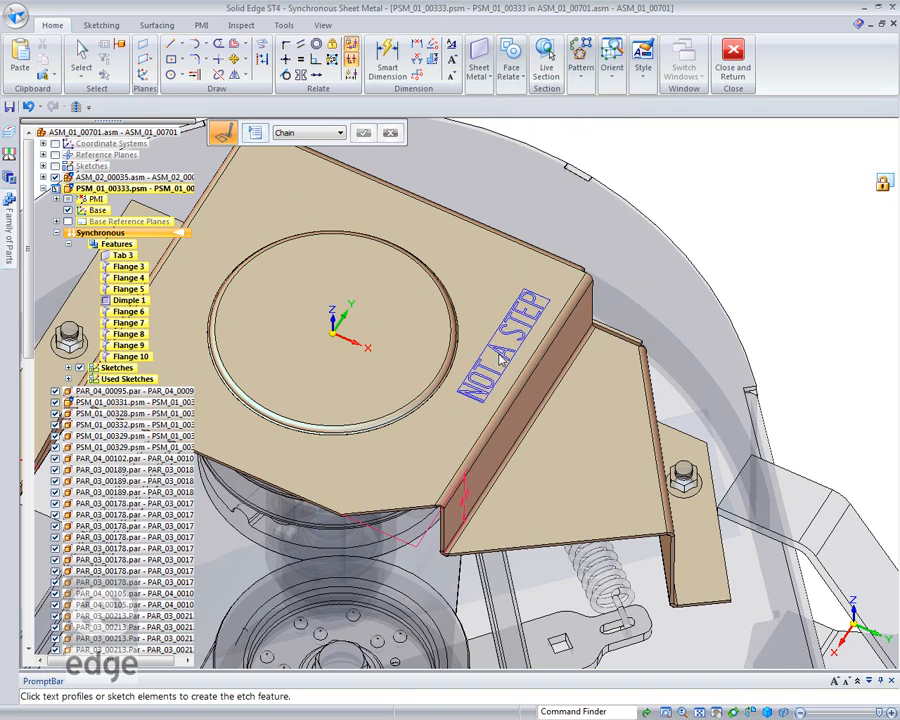
{"action": "left_click", "coordinate": [502, 360]}
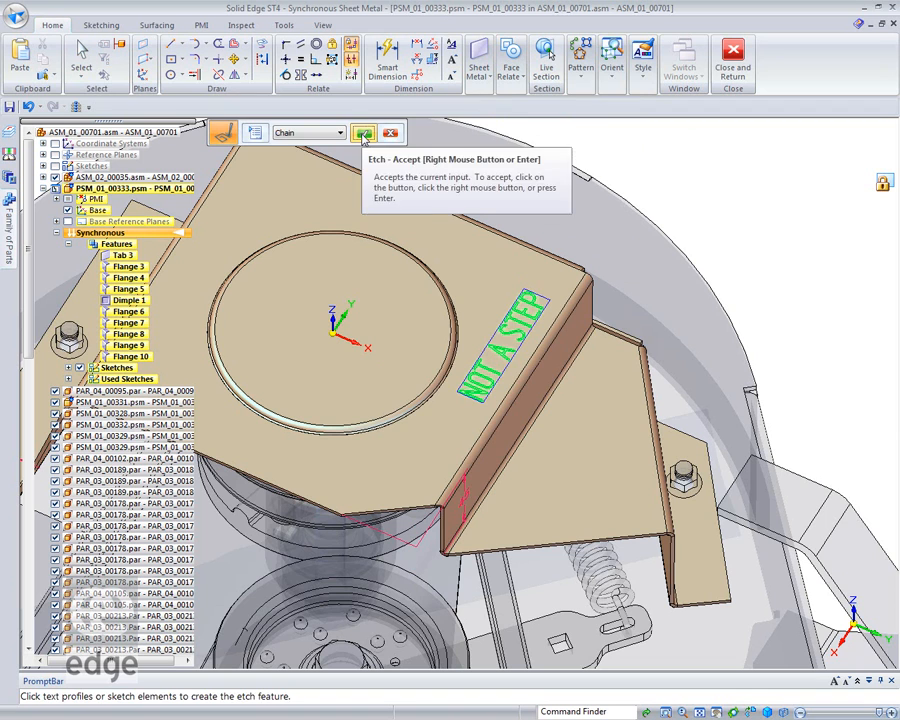
{"action": "left_click", "coordinate": [364, 134]}
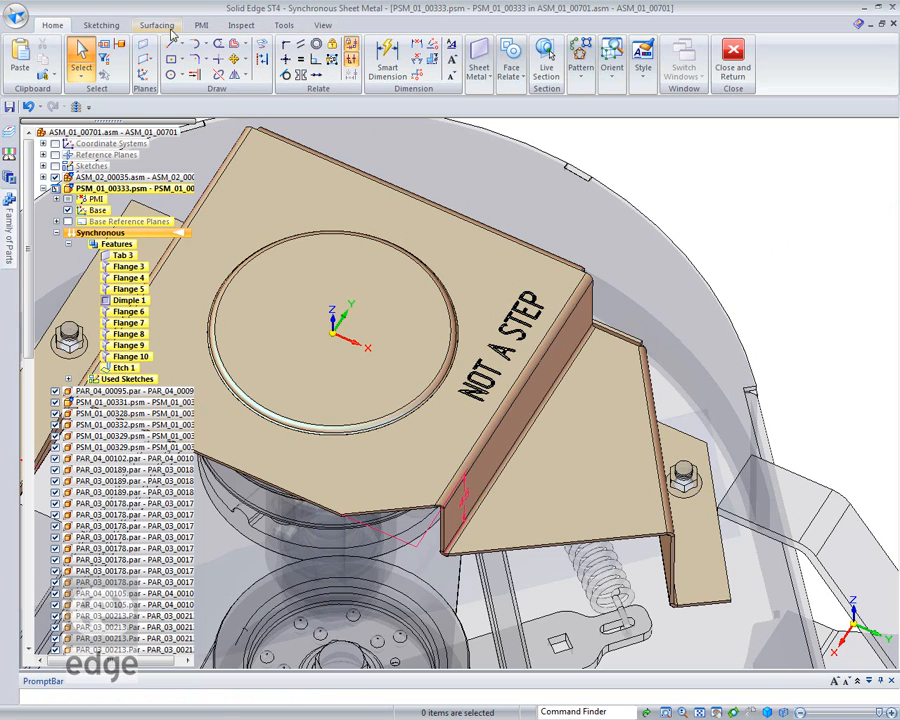
Create a flat pattern of the cover from the dimpled top face, aligned to the step wall's bend edge, and return to the assembly.
{"action": "scroll", "coordinate": [120, 38], "scroll_direction": "down", "scroll_amount": 5}
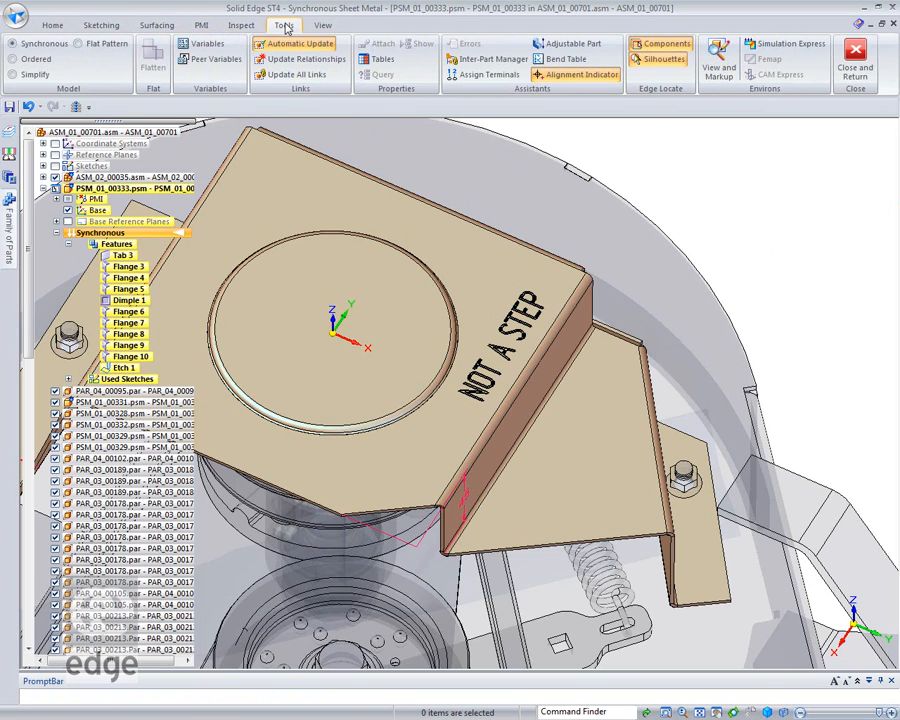
{"action": "left_click", "coordinate": [100, 44]}
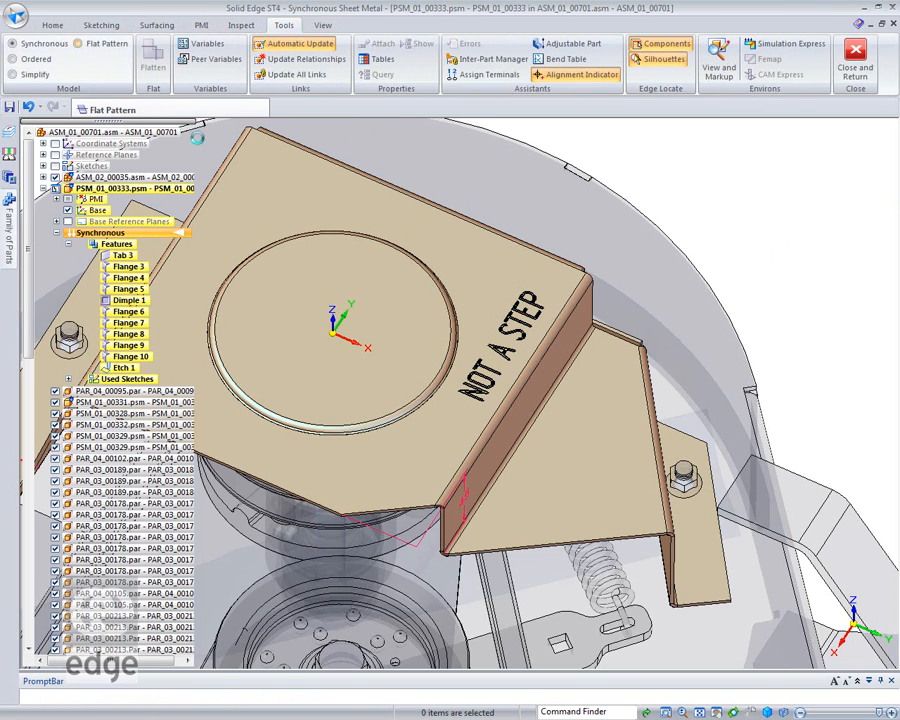
{"action": "left_click", "coordinate": [257, 225]}
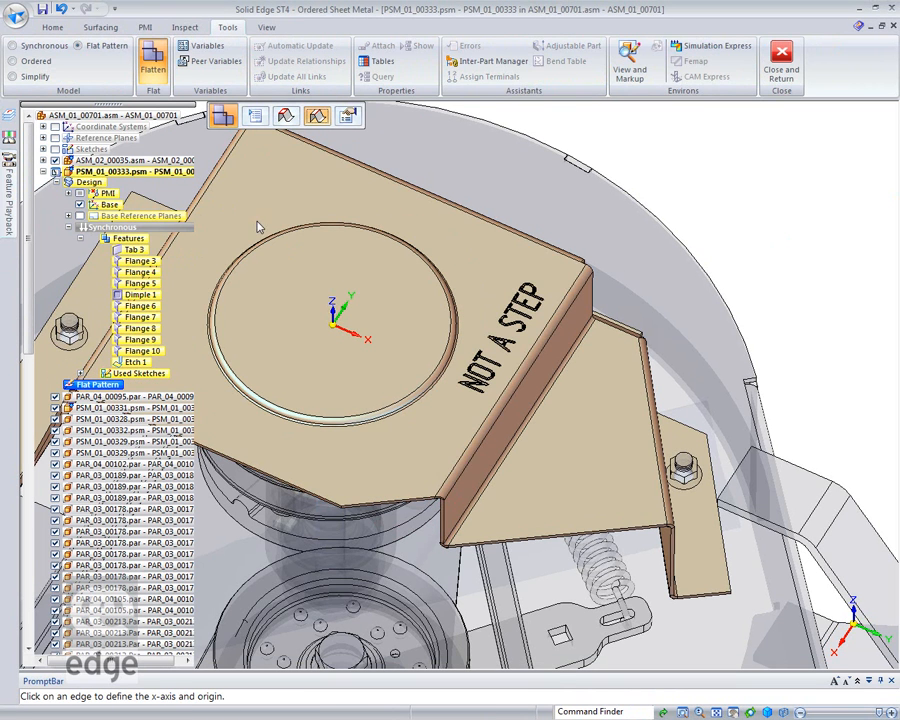
{"action": "left_click", "coordinate": [453, 477]}
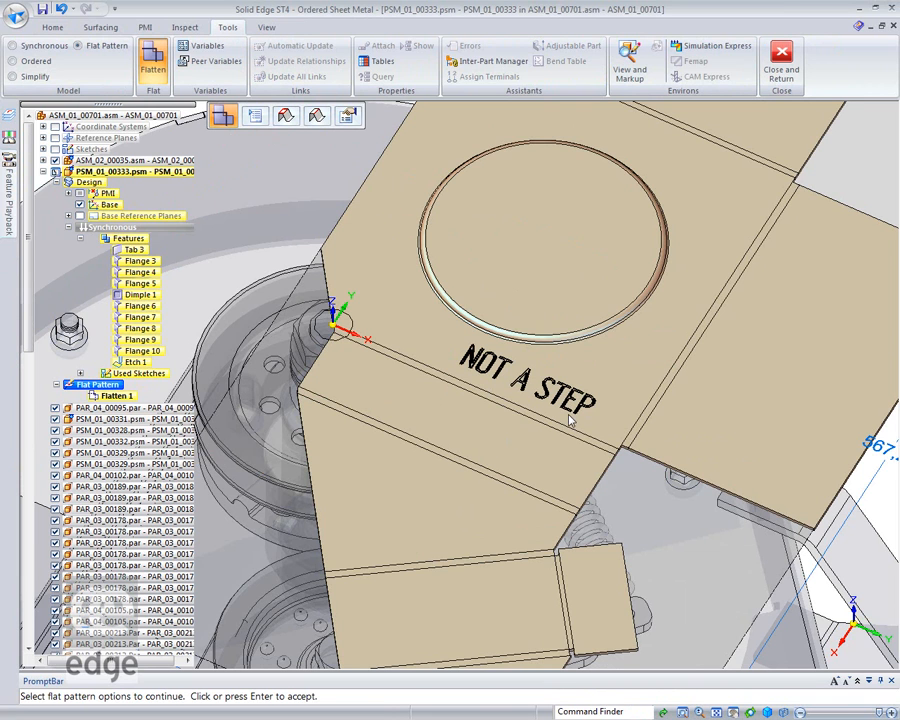
{"action": "left_click", "coordinate": [781, 65]}
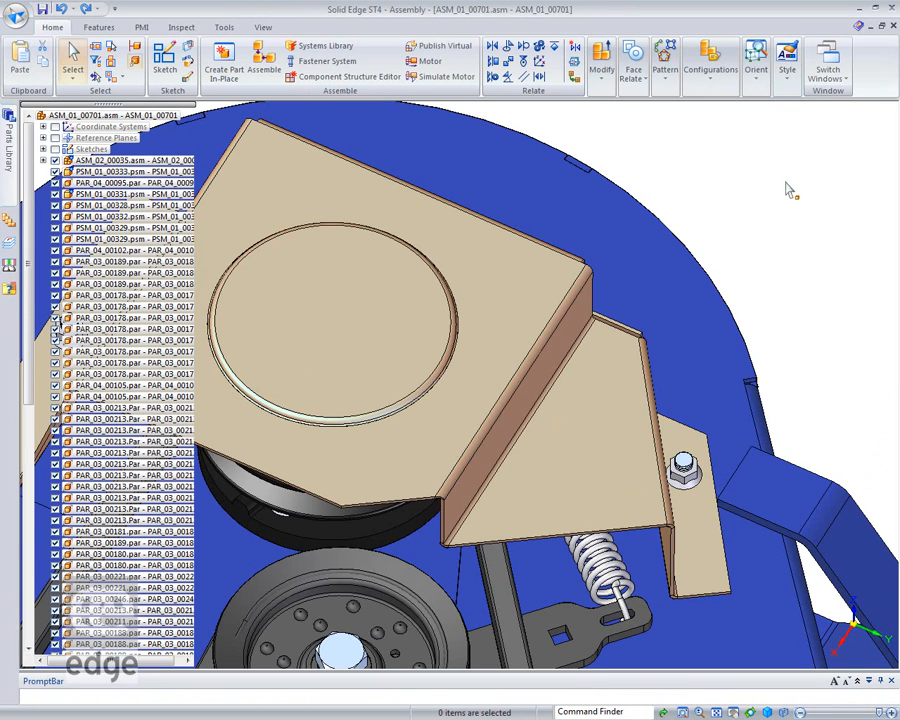
Show all curves in the assembly to display the etched text on the cover.
{"action": "right_click", "coordinate": [758, 203]}
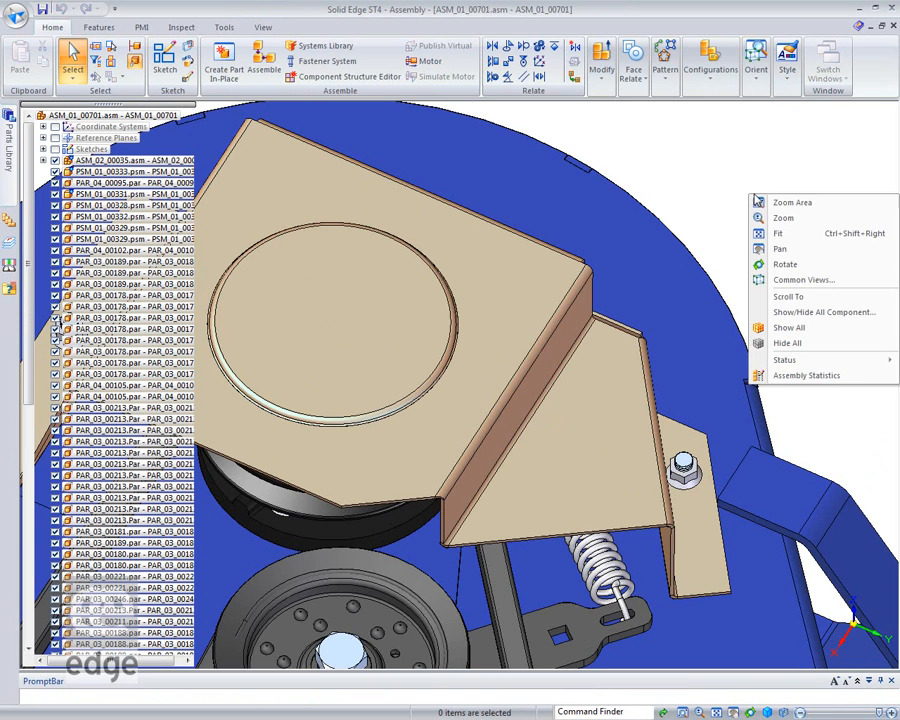
{"action": "left_click", "coordinate": [806, 313]}
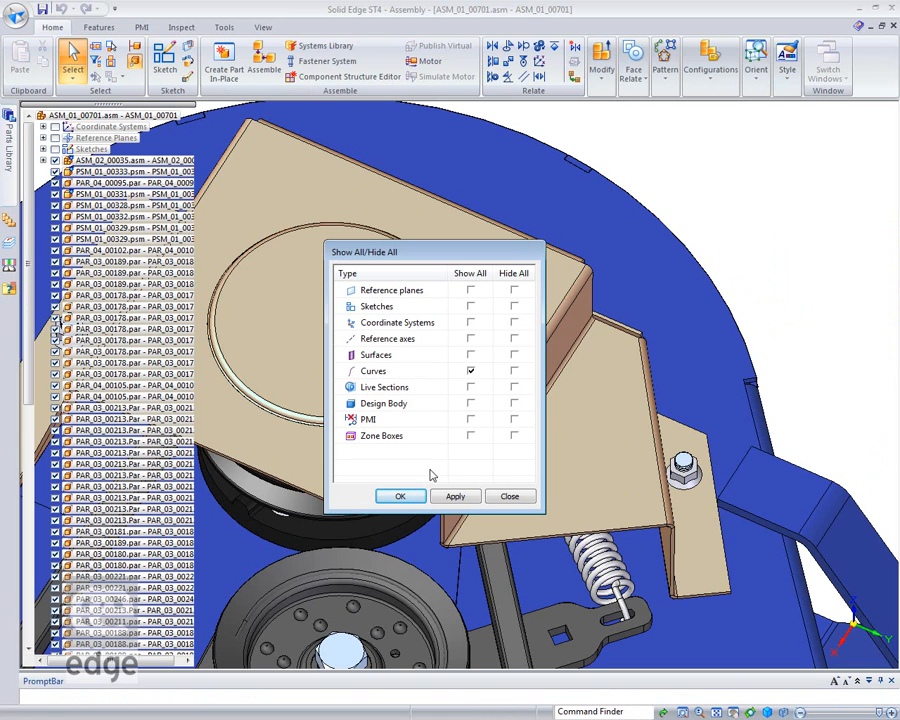
{"action": "left_click", "coordinate": [402, 497]}
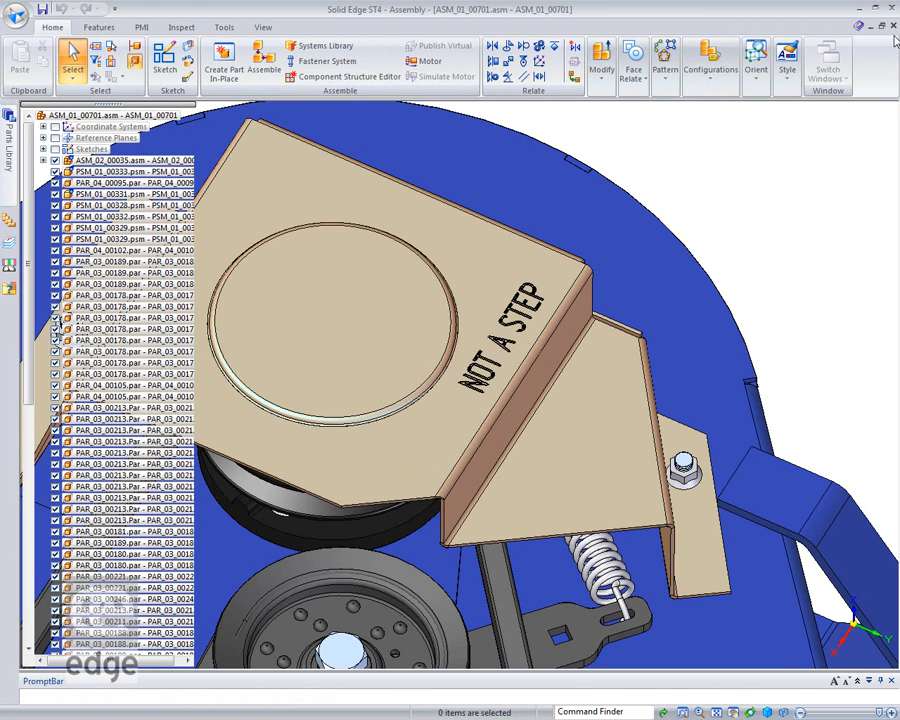
Close the assembly and open the recent sheet metal document ST2BP2.psm.
{"action": "left_click", "coordinate": [893, 26]}
{"action": "left_click", "coordinate": [466, 423]}
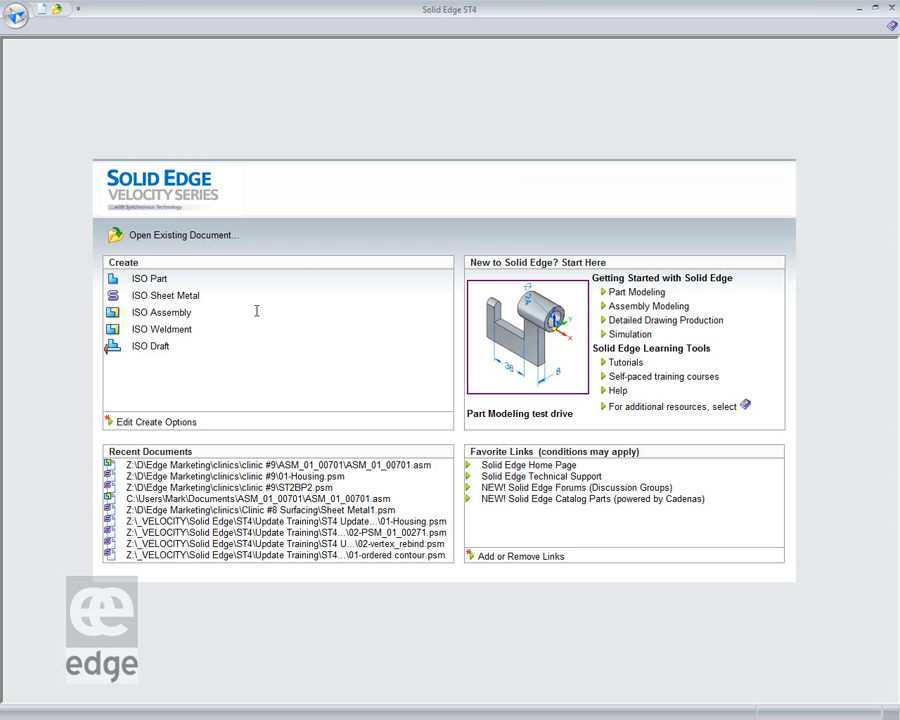
{"action": "left_click", "coordinate": [214, 487]}
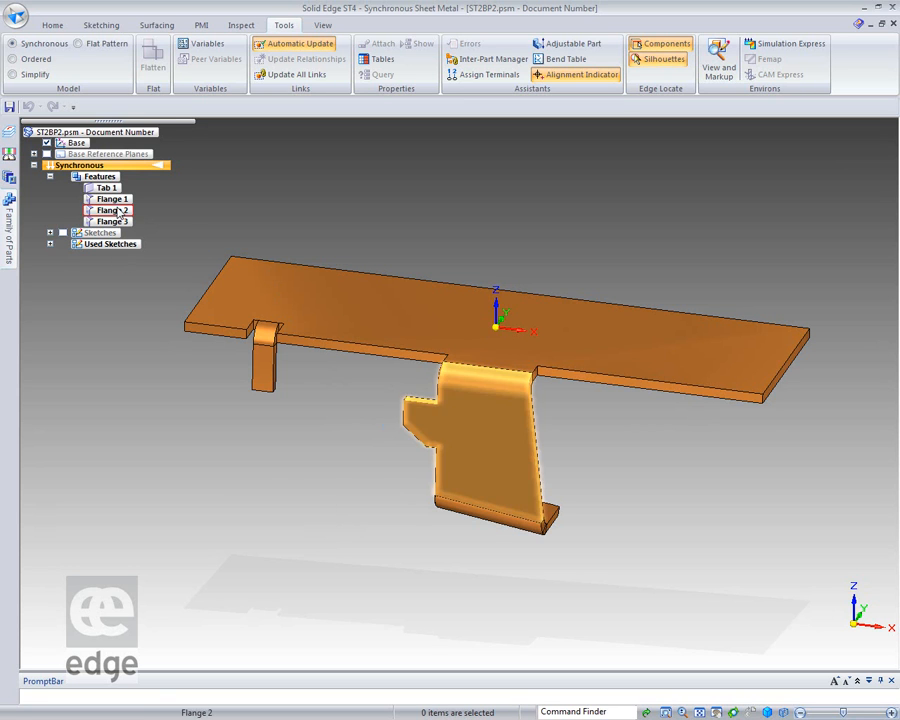
Add downward 90° flanges about 50 mm long to both end faces of the base tab in one operation.
{"action": "middle_click_drag", "start_coordinate": [323, 566], "coordinate": [297, 546]}
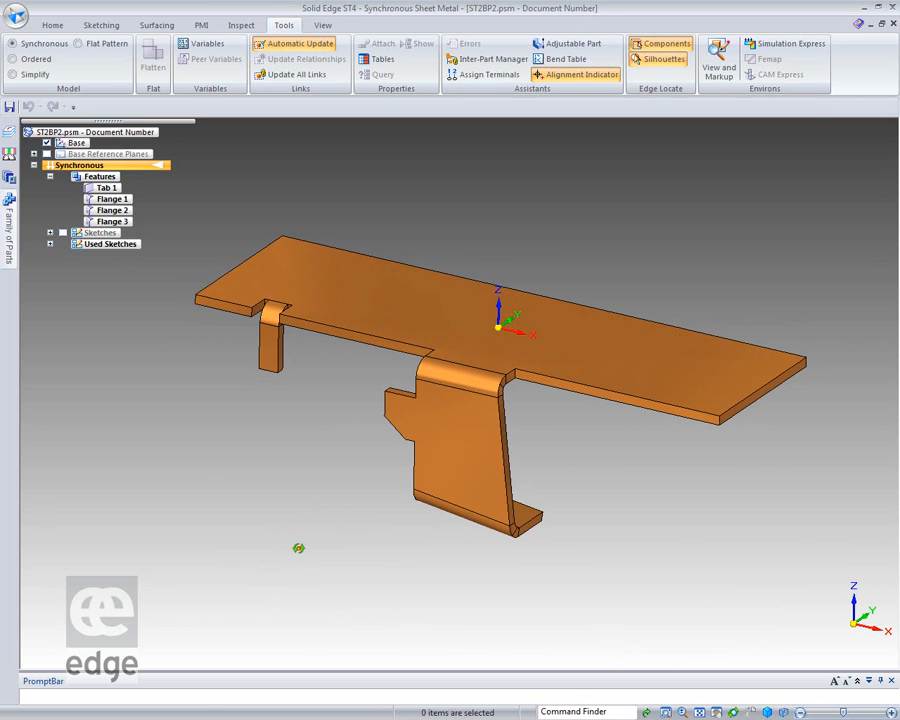
{"action": "left_click", "coordinate": [232, 277]}
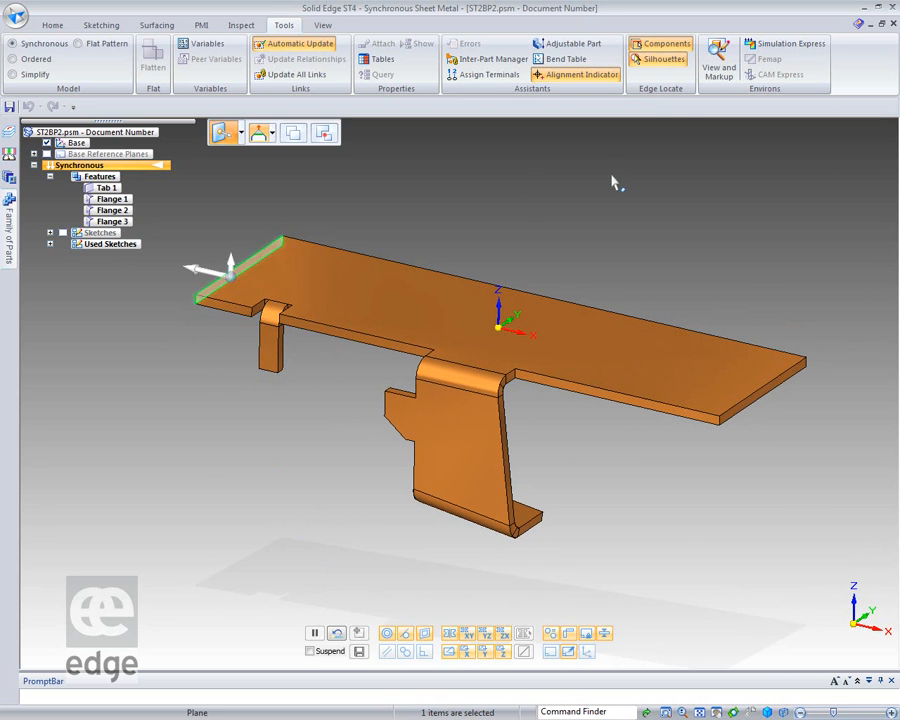
{"action": "left_click", "coordinate": [768, 392], "text": "ctrl"}
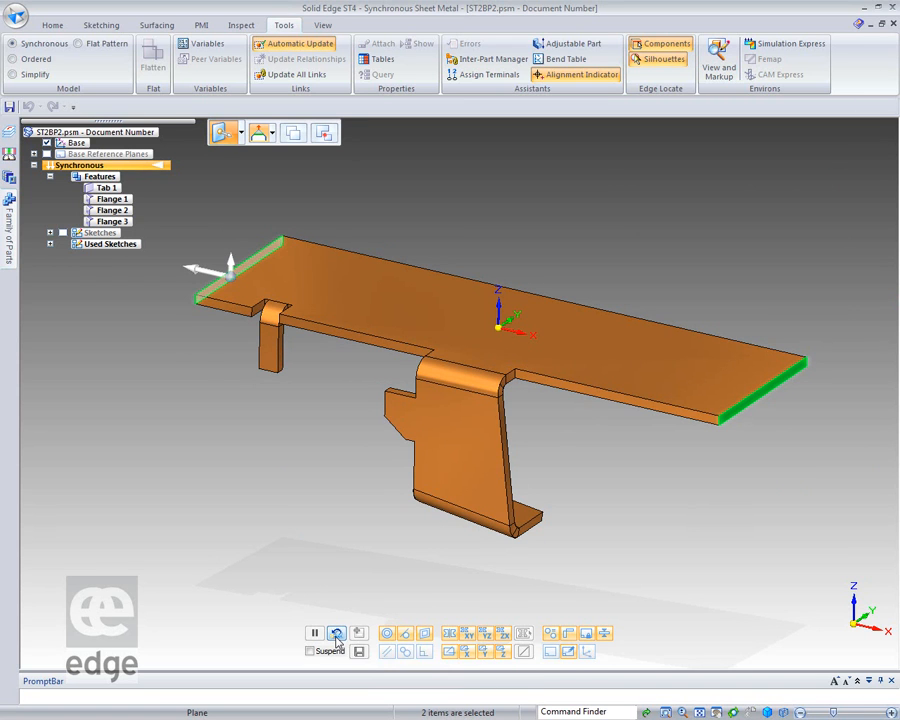
{"action": "left_click", "coordinate": [231, 262]}
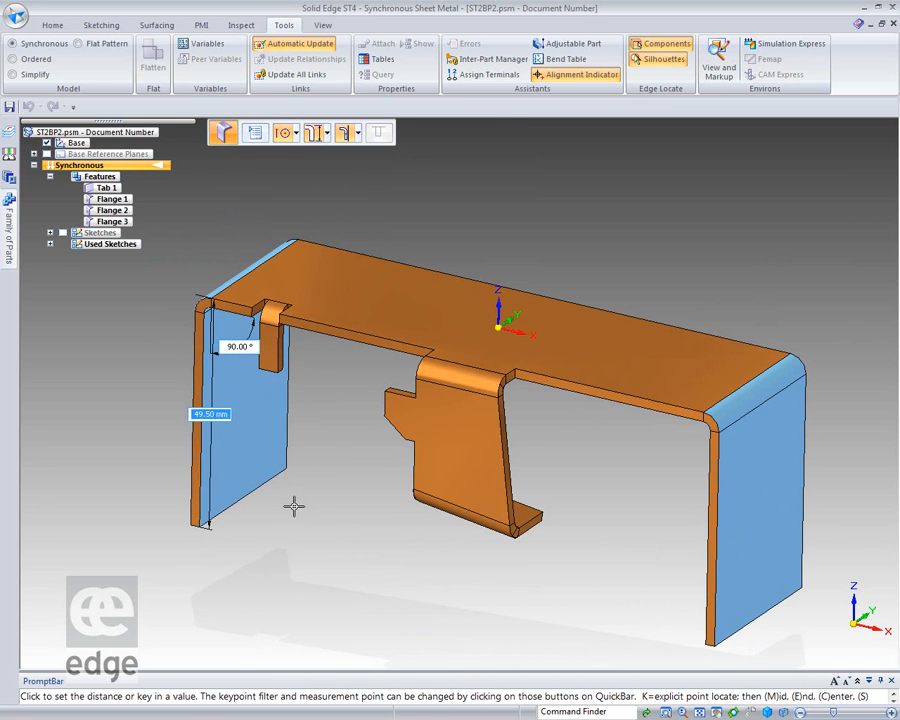
{"action": "left_click", "coordinate": [313, 540]}
Add outward 90° flanges 25 mm long to the lower end faces of both side walls together.
{"action": "middle_click_drag", "start_coordinate": [335, 578], "coordinate": [406, 533]}
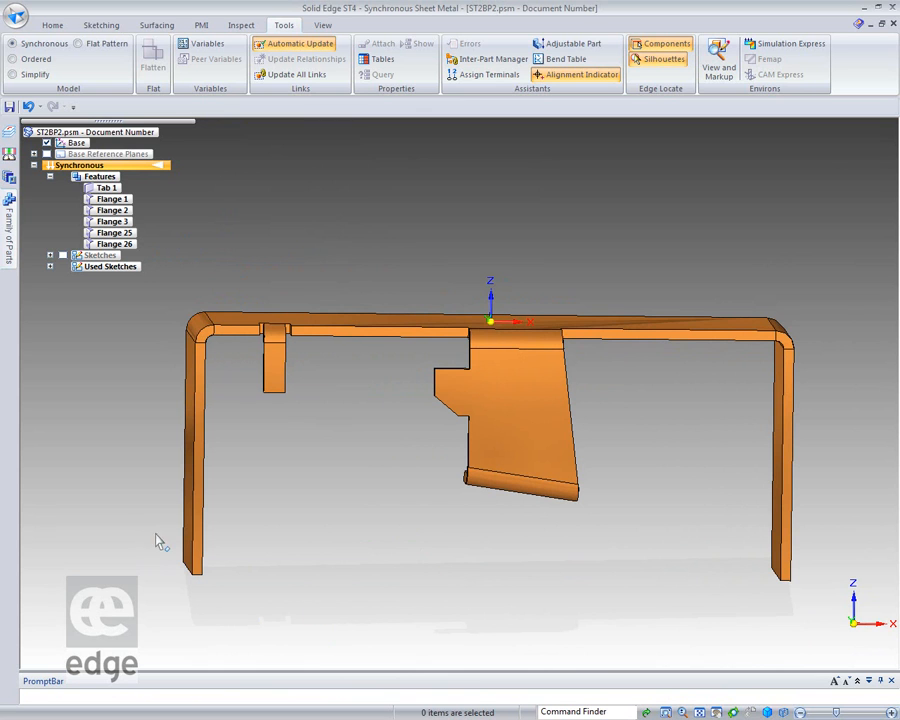
{"action": "left_click_drag", "start_coordinate": [107, 529], "coordinate": [825, 609]}
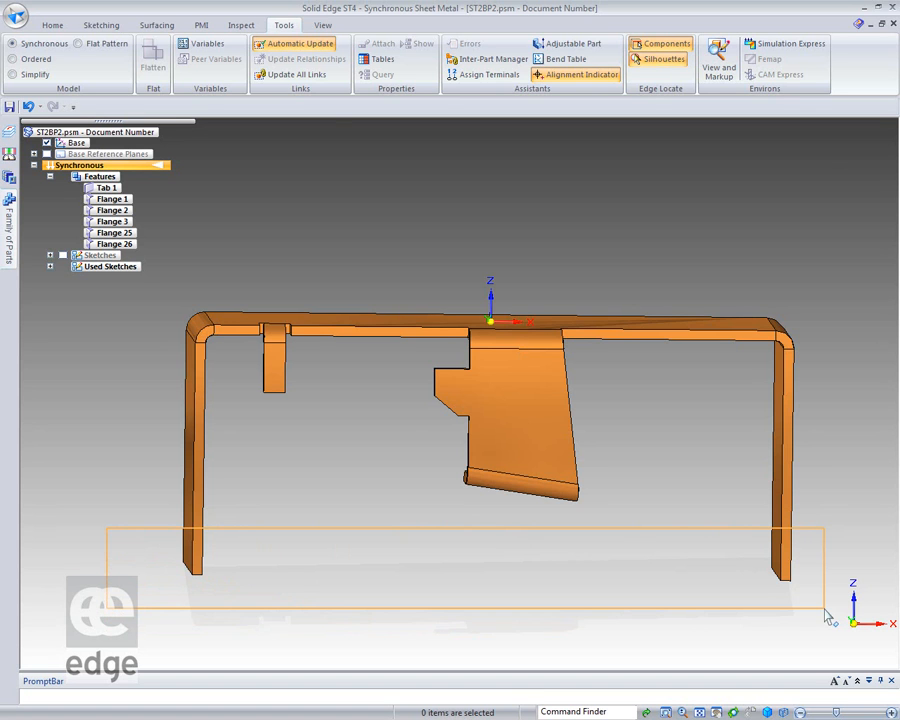
{"action": "left_click_drag", "start_coordinate": [825, 612], "coordinate": [825, 612]}
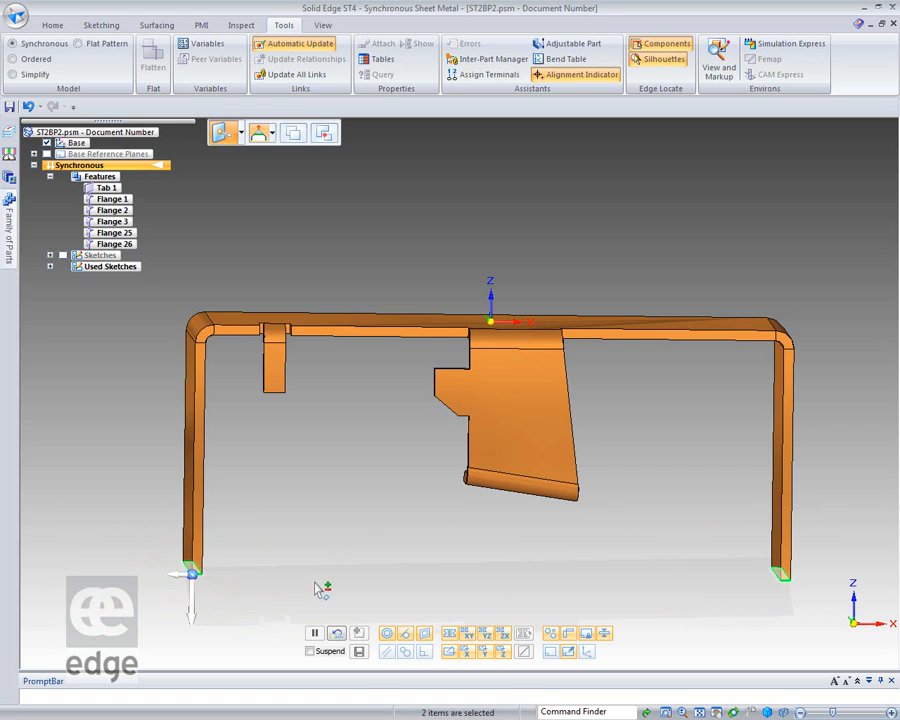
{"action": "left_click", "coordinate": [180, 578]}
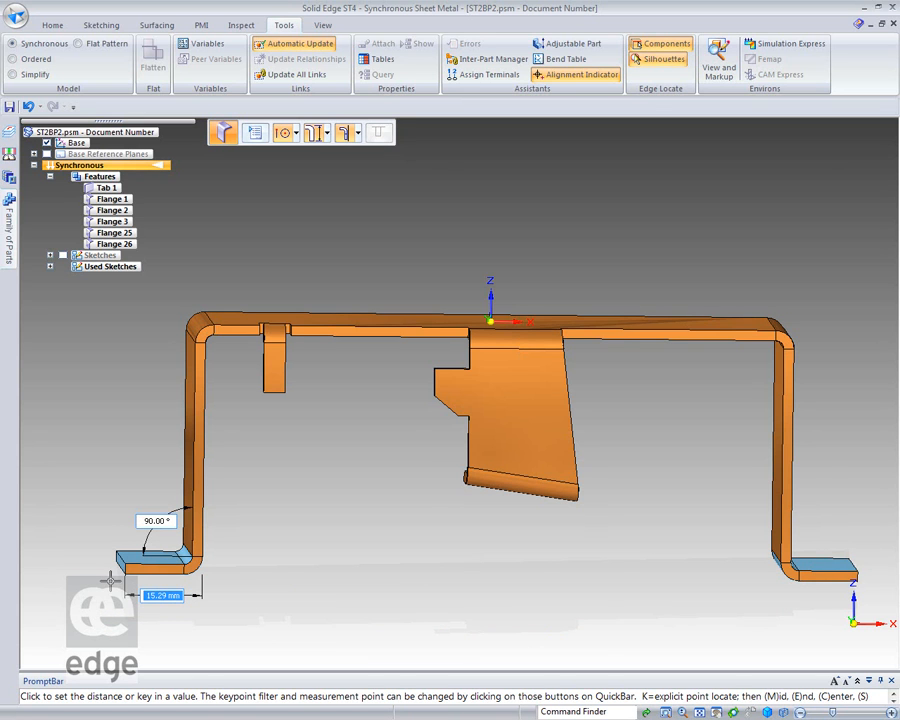
{"action": "type", "text": "25"}
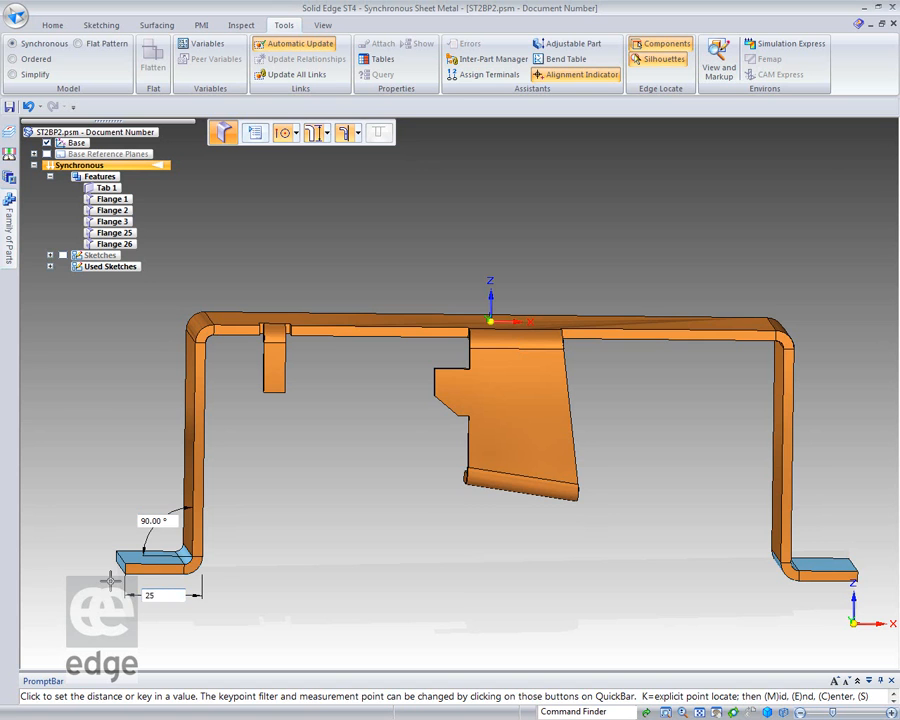
{"action": "key", "text": "Return"}
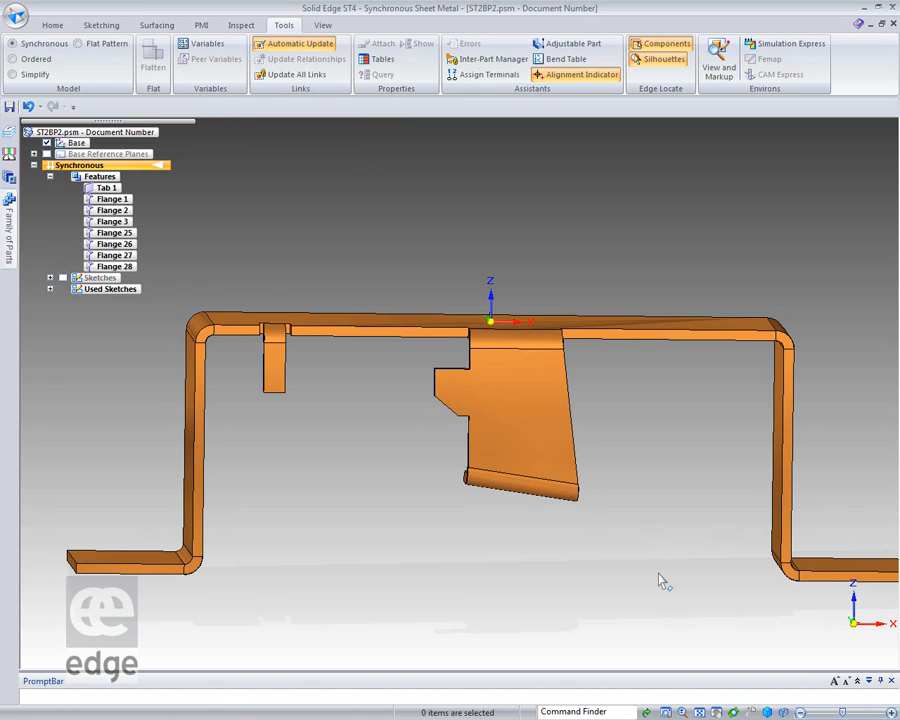
{"action": "key", "text": "ctrl+shift+a"}
{"action": "middle_click_drag", "start_coordinate": [634, 459], "coordinate": [574, 498]}
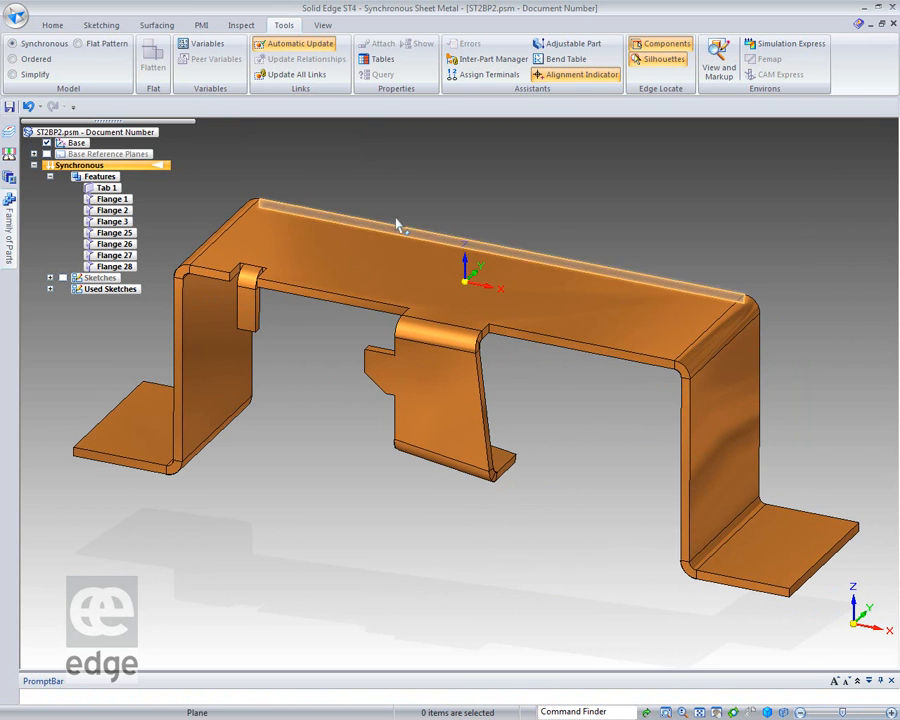
{"action": "left_click", "coordinate": [52, 25]}
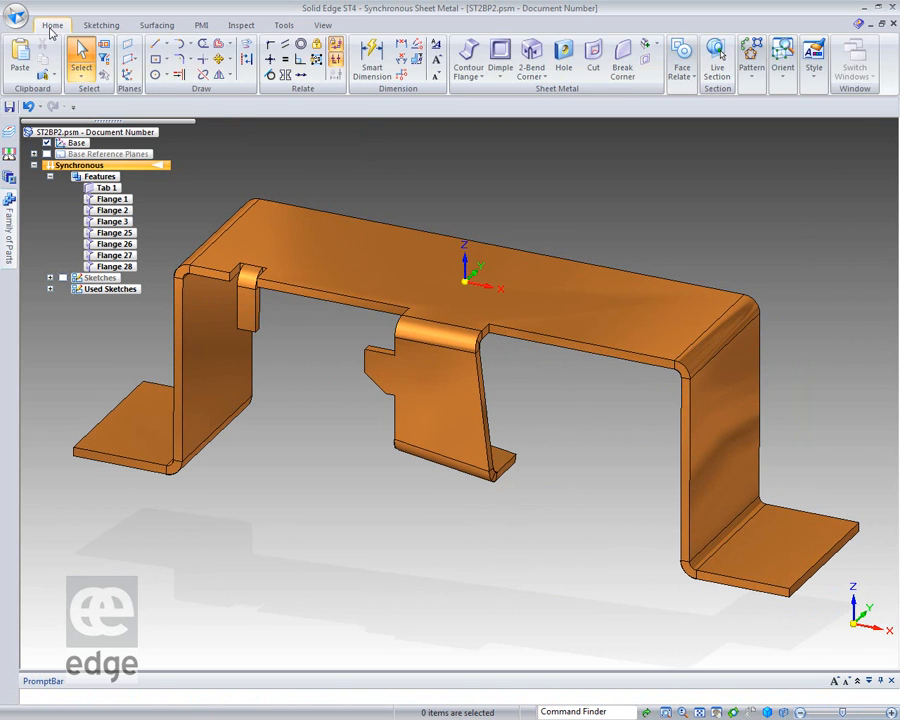
{"action": "right_click", "coordinate": [532, 184]}
{"action": "left_click", "coordinate": [497, 177]}
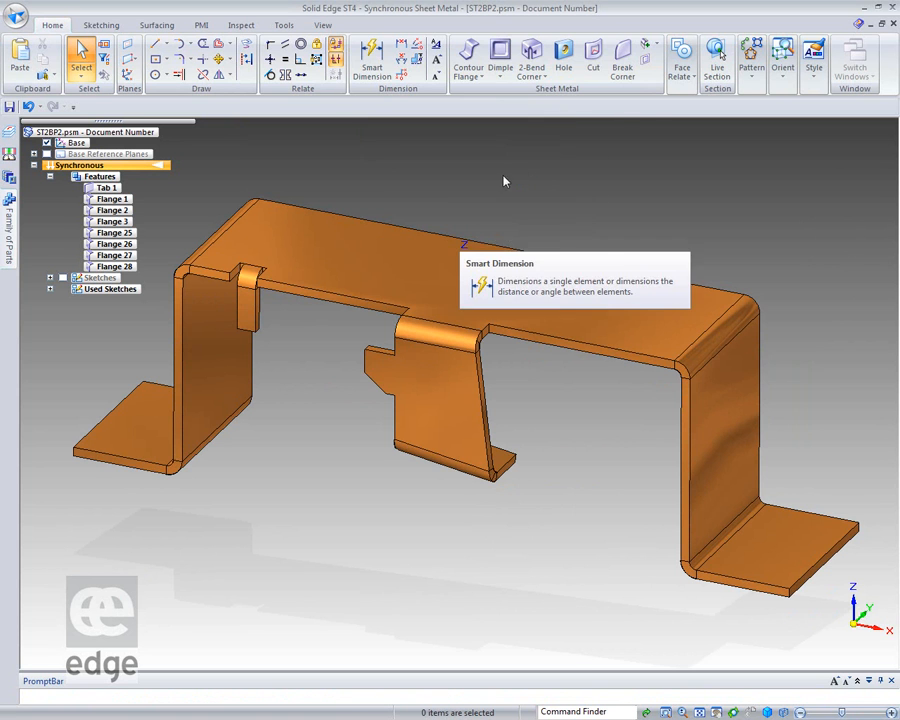
Dimension the overall outer width across both side walls and the inner distance between them.
{"action": "left_click", "coordinate": [438, 232]}
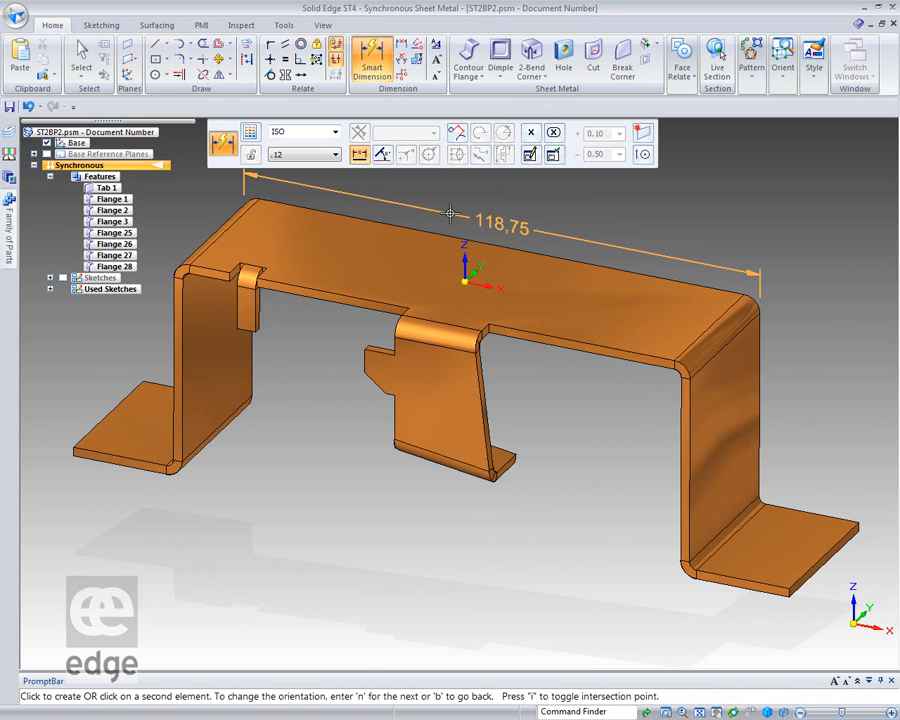
{"action": "left_click", "coordinate": [440, 218]}
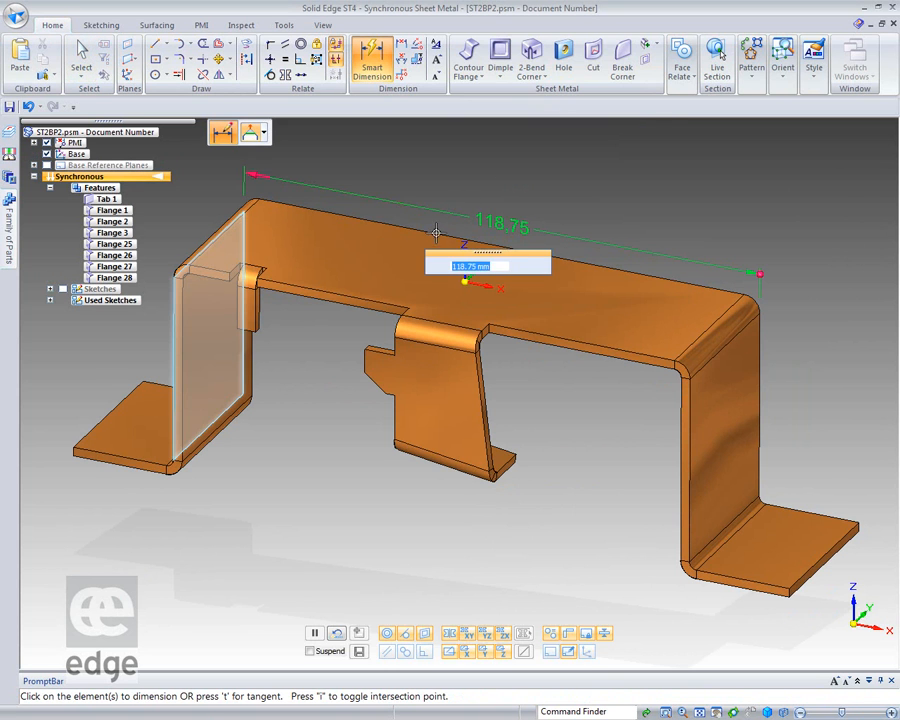
{"action": "left_click", "coordinate": [628, 278]}
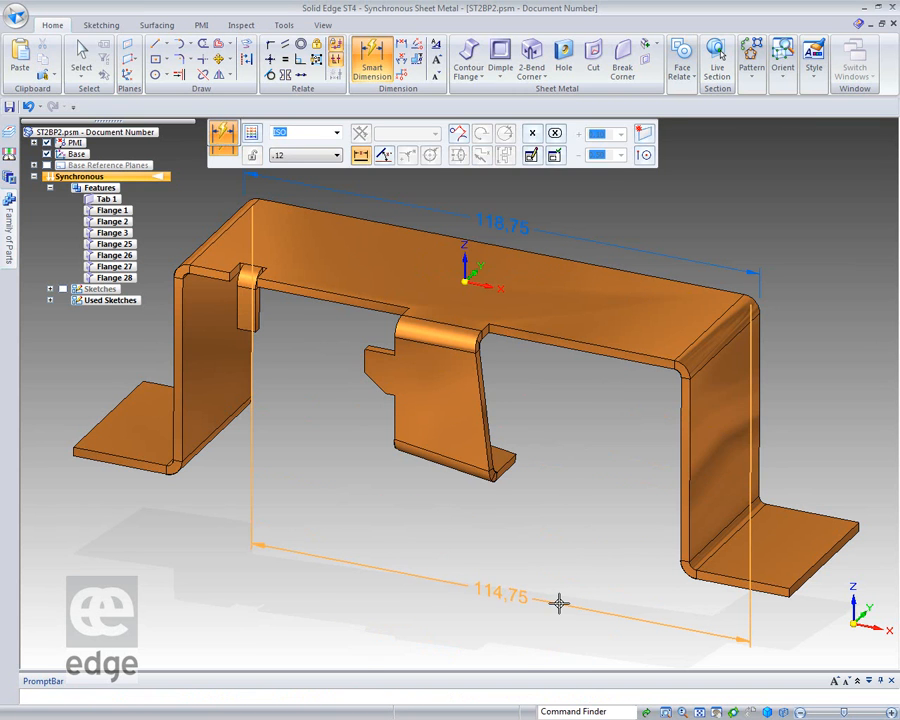
{"action": "left_click", "coordinate": [558, 597]}
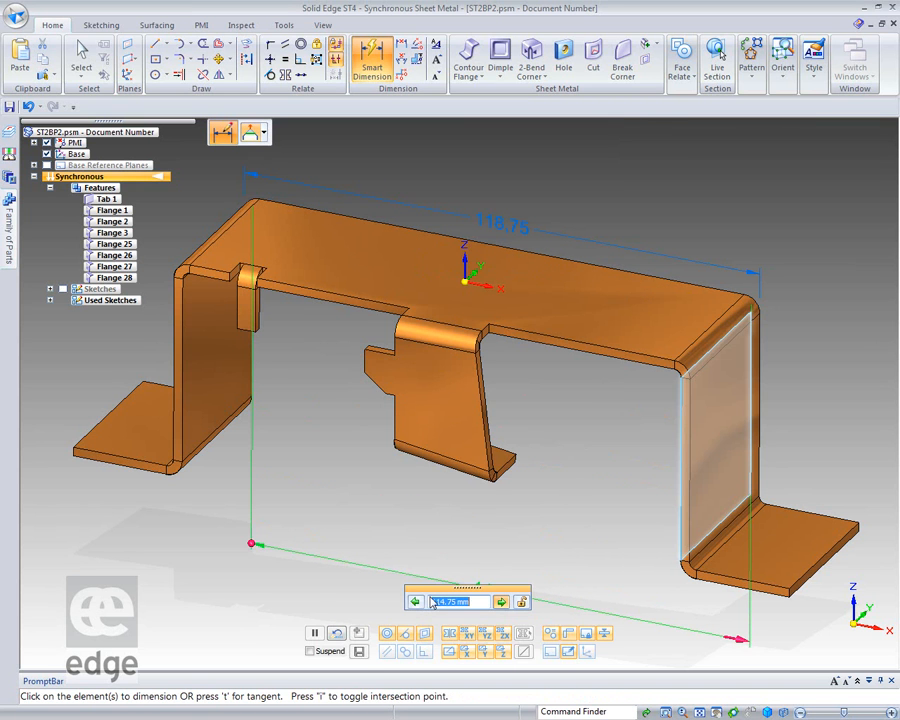
{"action": "left_click", "coordinate": [81, 55]}
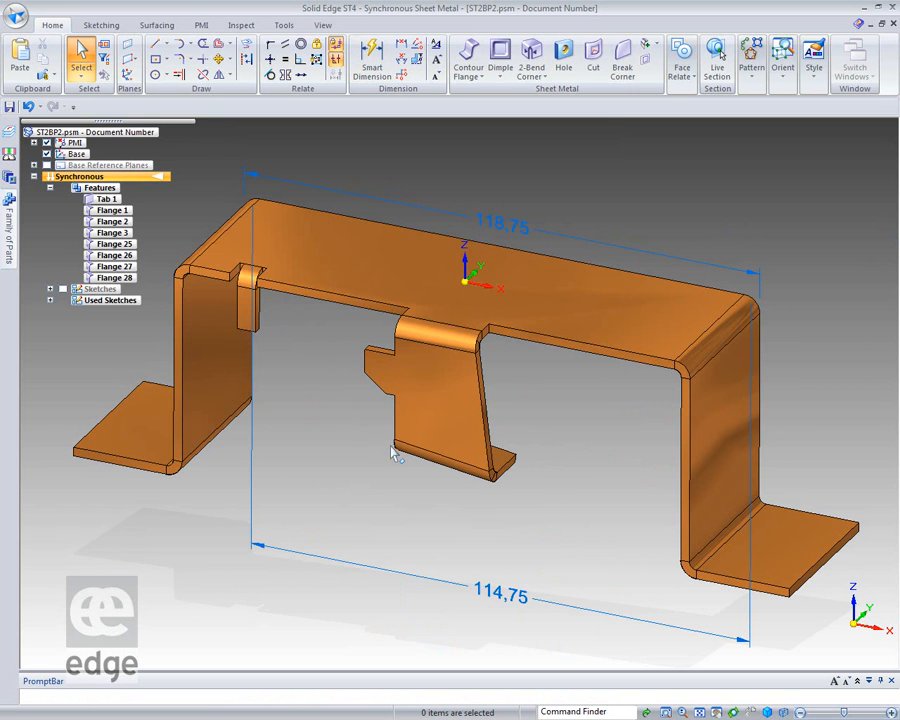
Set the overall outer width across the side walls to 125 mm and hide the PMI dimensions.
{"action": "left_click", "coordinate": [507, 228]}
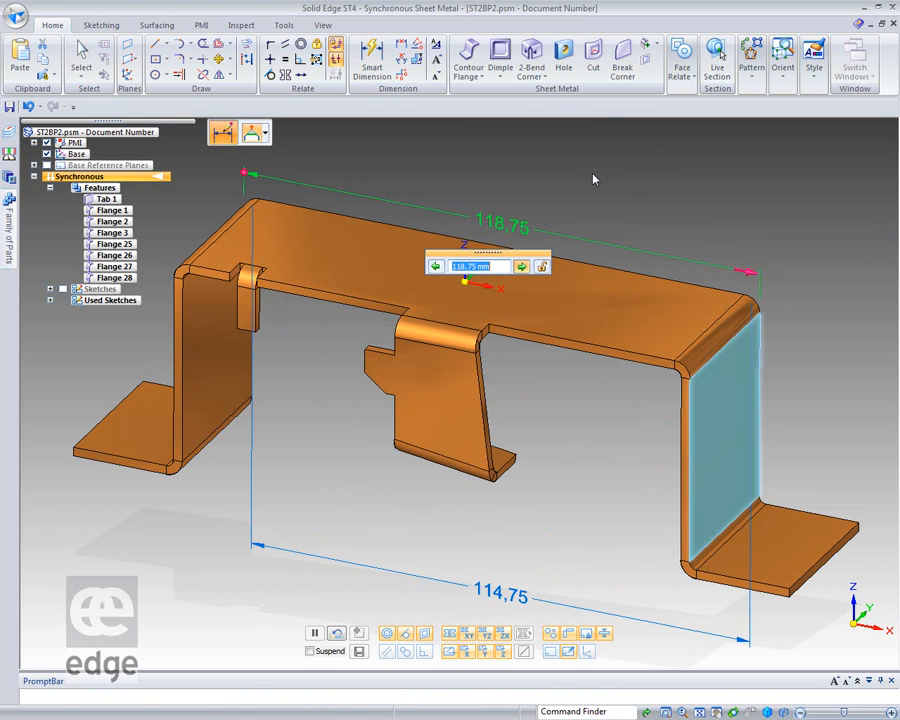
{"action": "type", "text": "125"}
{"action": "key", "text": "Return"}
{"action": "key", "text": "Escape"}
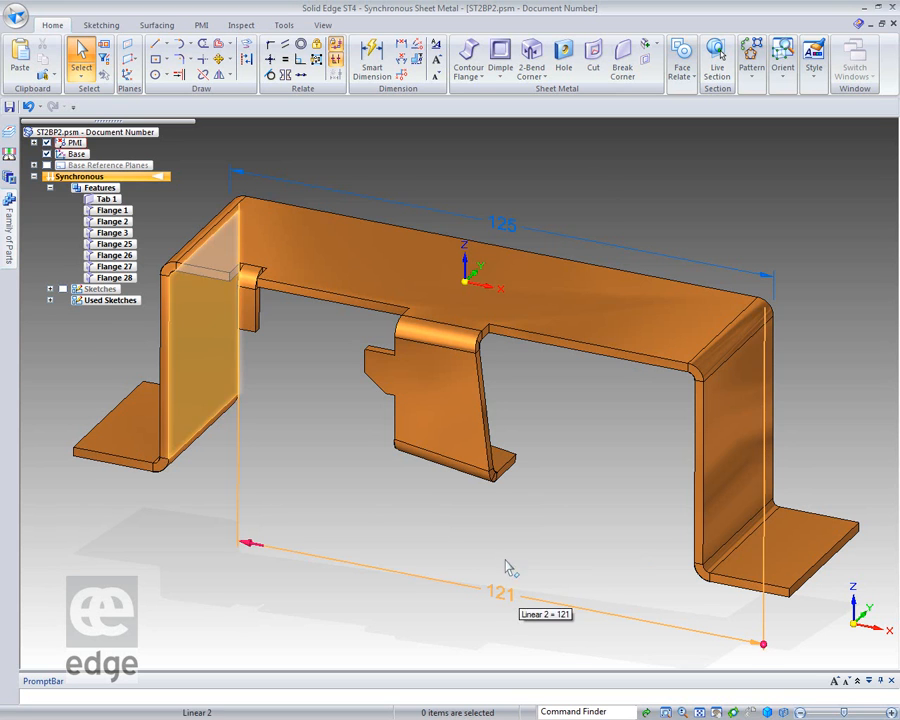
{"action": "left_click", "coordinate": [47, 143]}
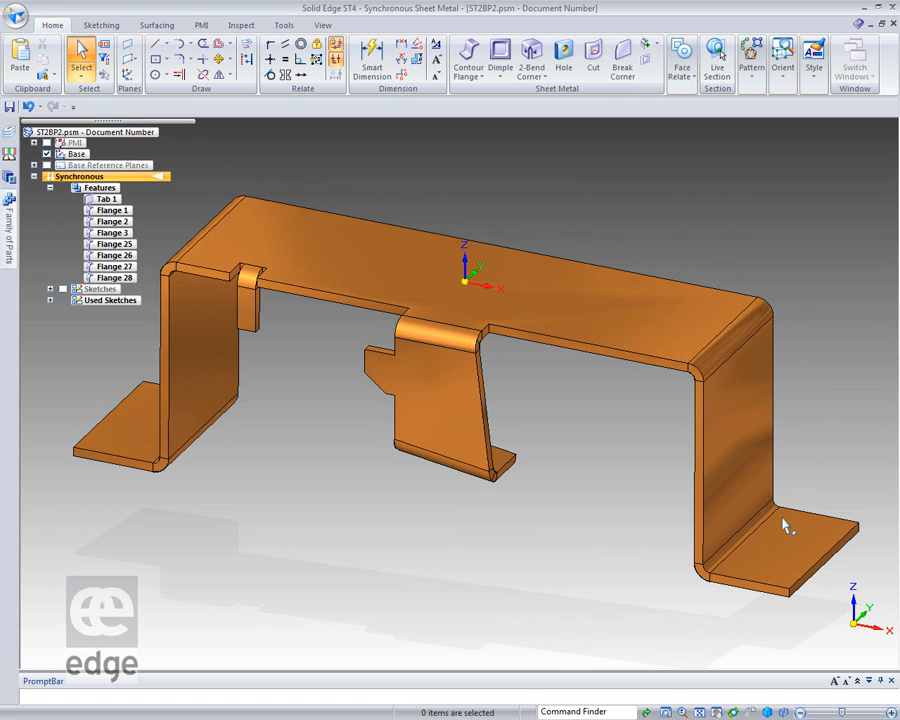
Dimension the right foot flange's length from the side wall to its free end and set it to a locked 25 mm.
{"action": "left_click", "coordinate": [370, 55]}
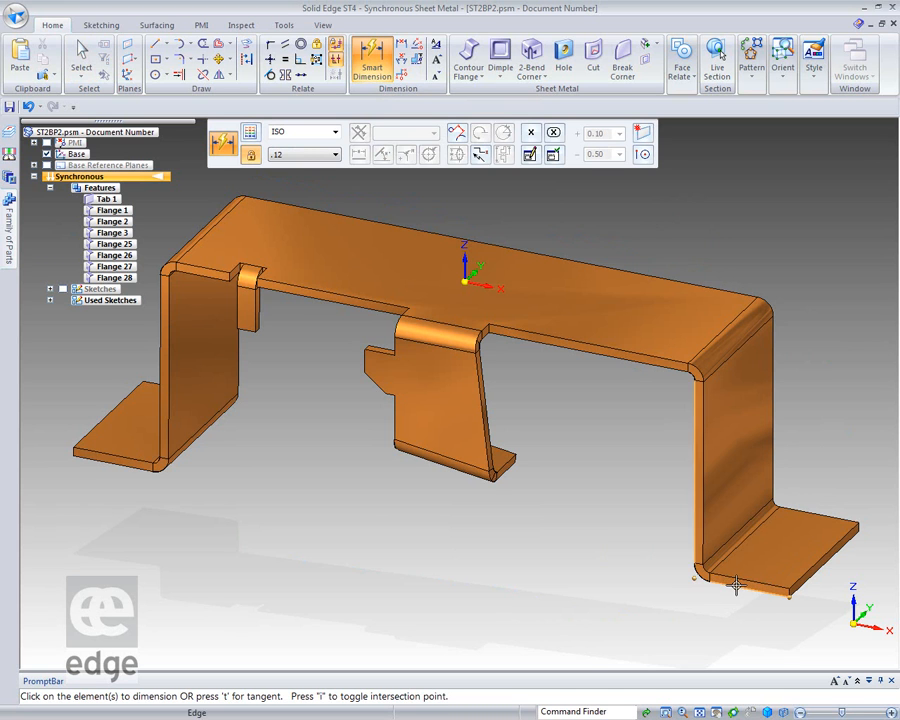
{"action": "left_click", "coordinate": [735, 596]}
{"action": "left_click", "coordinate": [730, 628]}
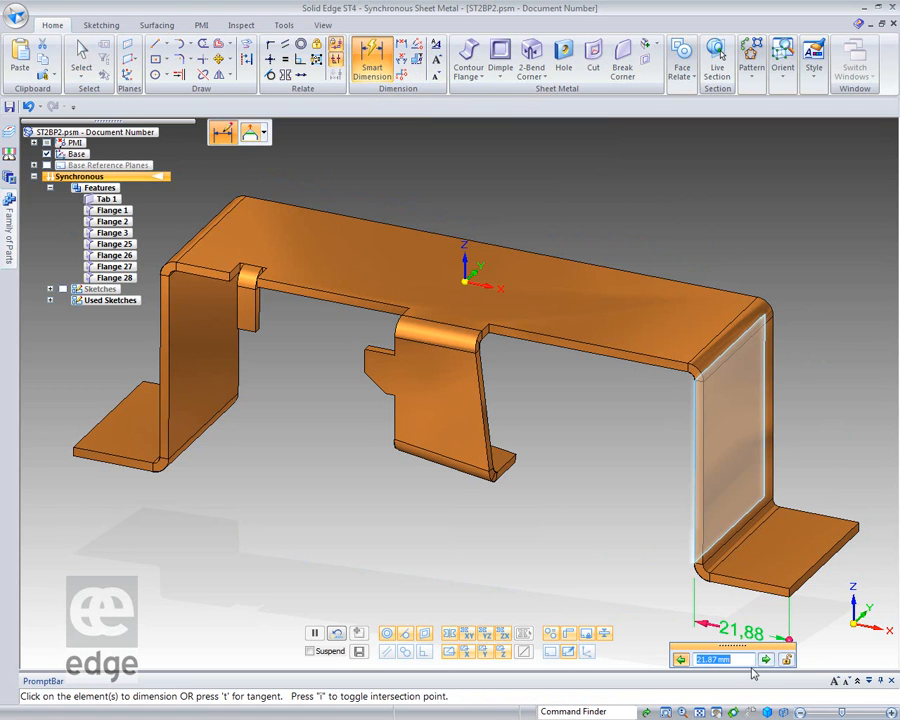
{"action": "type", "text": "25"}
{"action": "key", "text": "Return"}
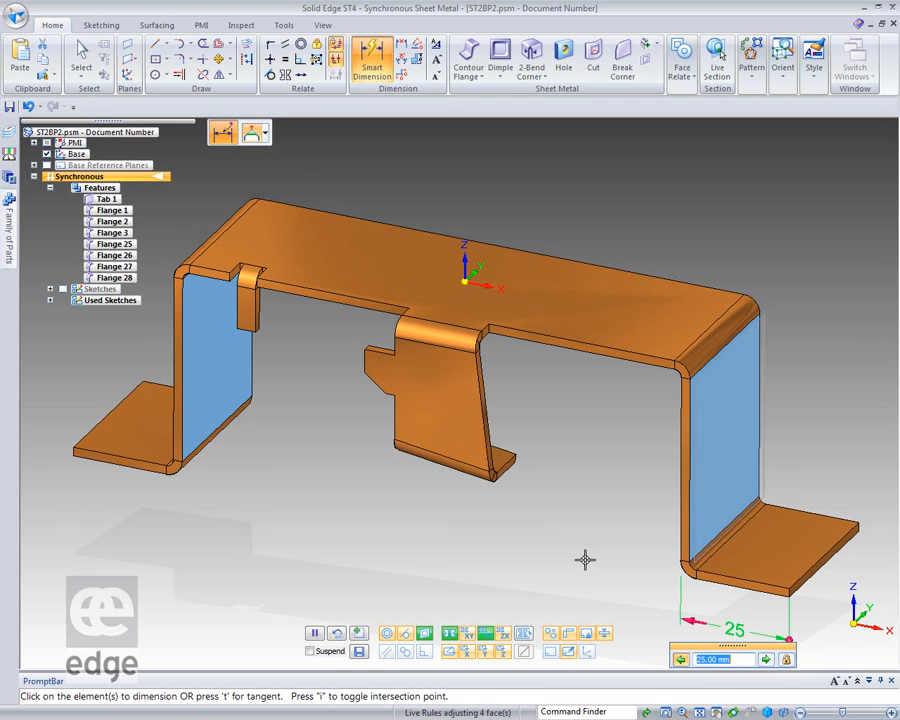
{"action": "key", "text": "Escape"}
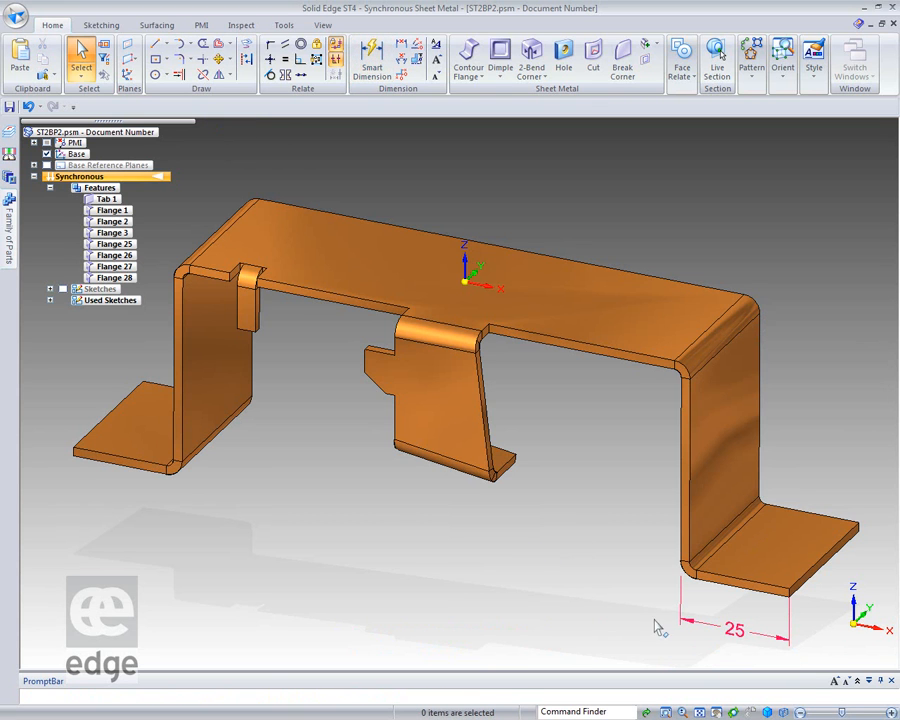
{"action": "left_click", "coordinate": [737, 633]}
{"action": "key", "text": "Escape"}
Rotate the right side wall outward about its upper bend using the steering wheel.
{"action": "left_click", "coordinate": [730, 445]}
{"action": "left_click_drag", "start_coordinate": [729, 388], "coordinate": [716, 333]}
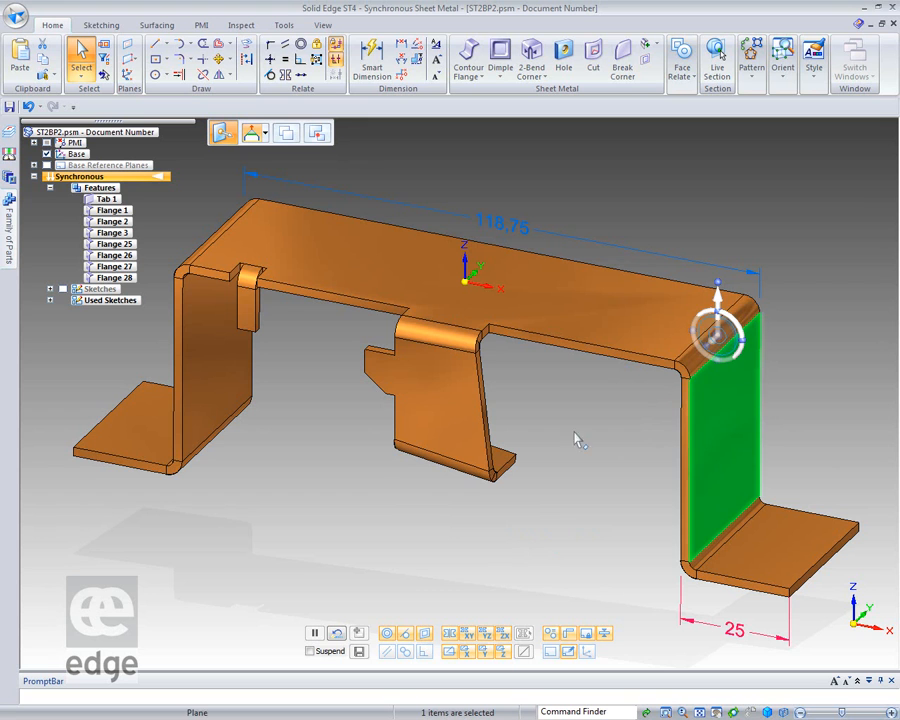
{"action": "left_click", "coordinate": [737, 326]}
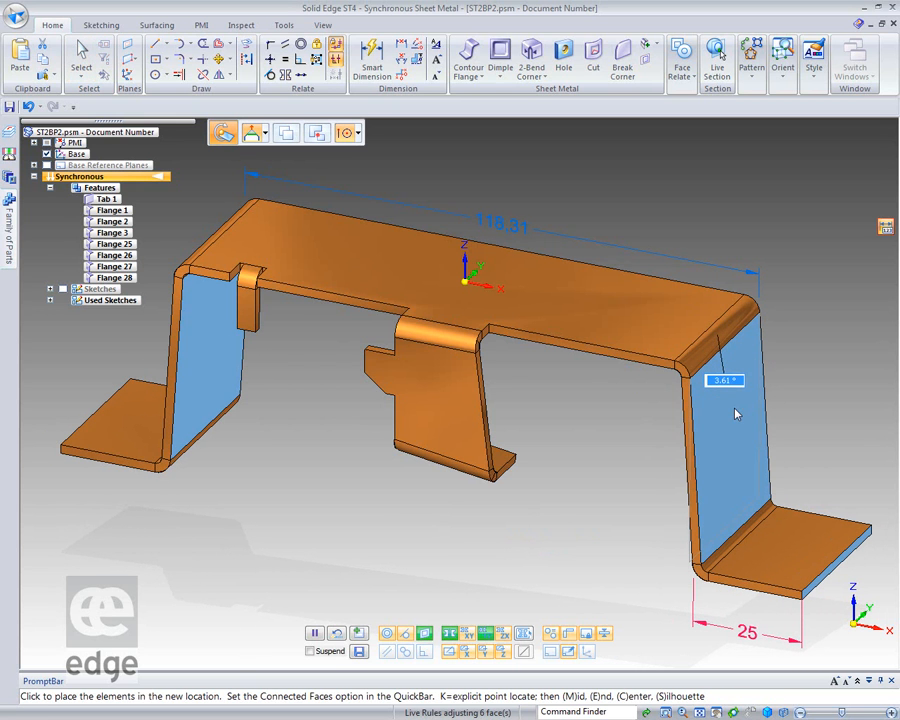
Turn off the symmetry about the base YZ plane and angle only the right-hand leg's vertical face outward about its upper bend.
{"action": "key", "text": "s"}
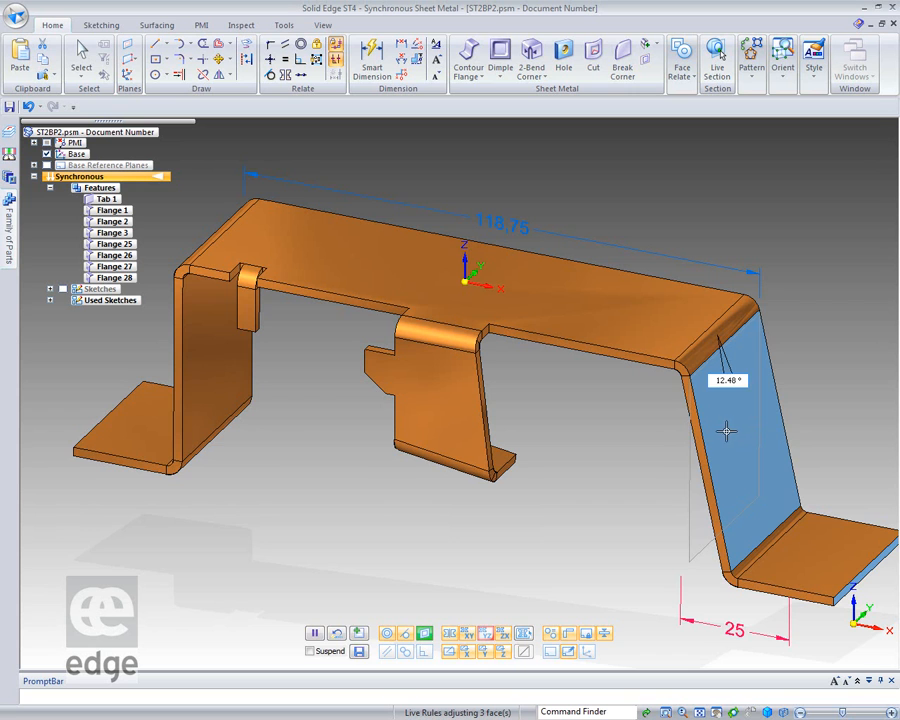
{"action": "key", "text": "s"}
{"action": "key", "text": "s"}
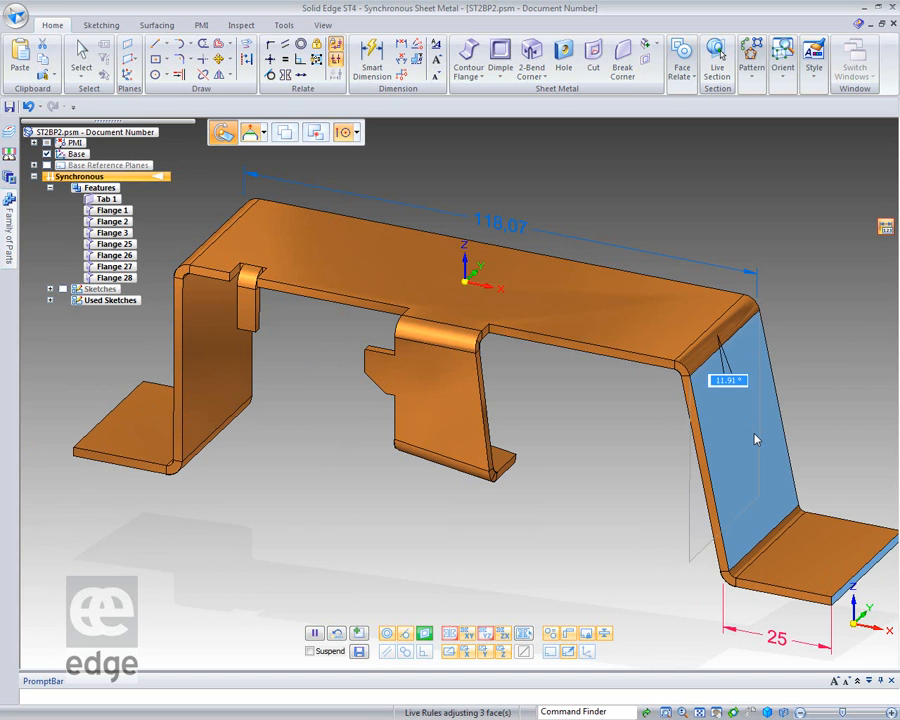
{"action": "type", "text": "2"}
{"action": "key", "text": "Return"}
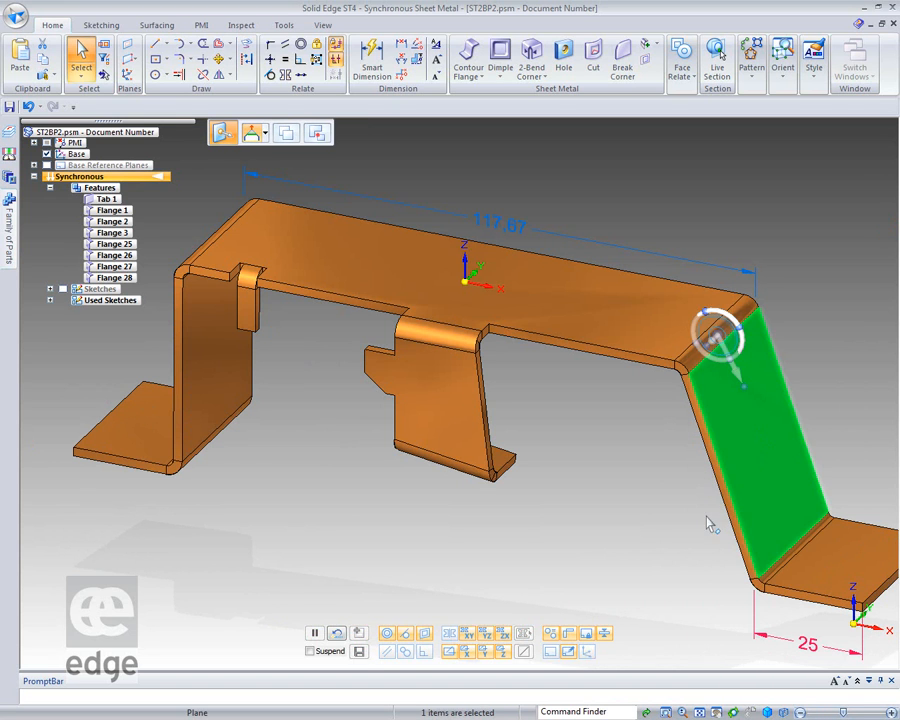
{"action": "left_click", "coordinate": [586, 559]}
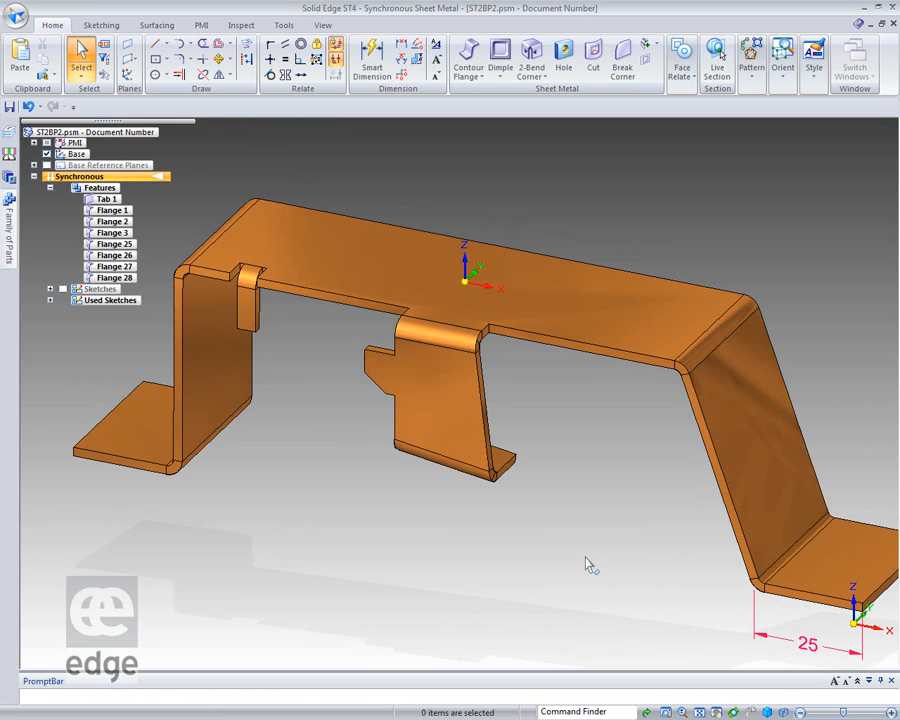
Show the sketches and cut both slot regions into the right-hand leg, using a finite, one-sided extent and the wrapped cut option.
{"action": "middle_click", "coordinate": [585, 557]}
{"action": "middle_click", "coordinate": [585, 557]}
{"action": "left_click", "coordinate": [63, 289]}
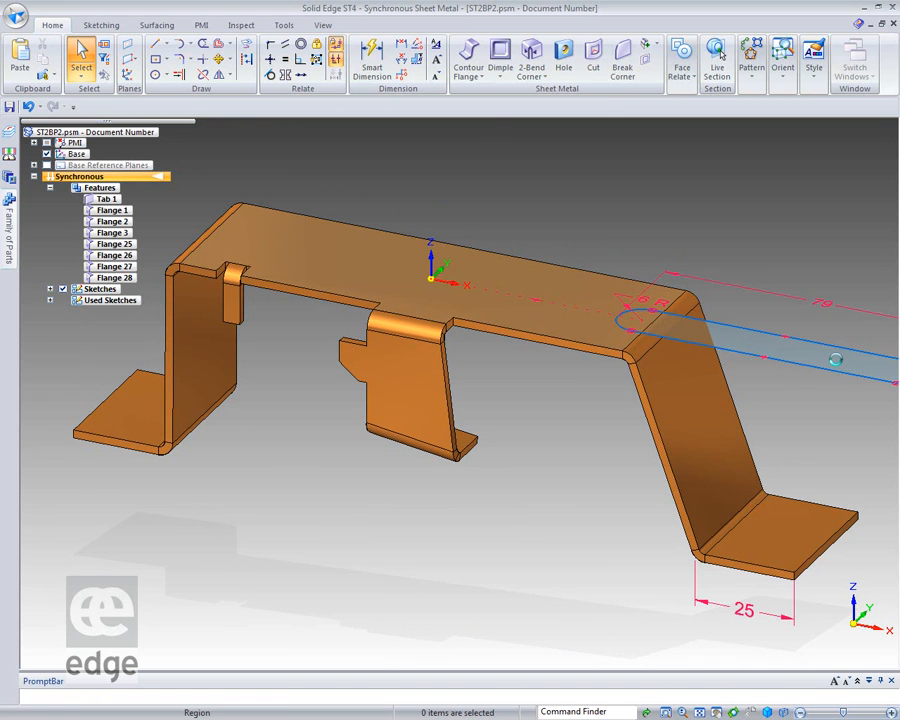
{"action": "left_click", "coordinate": [841, 365]}
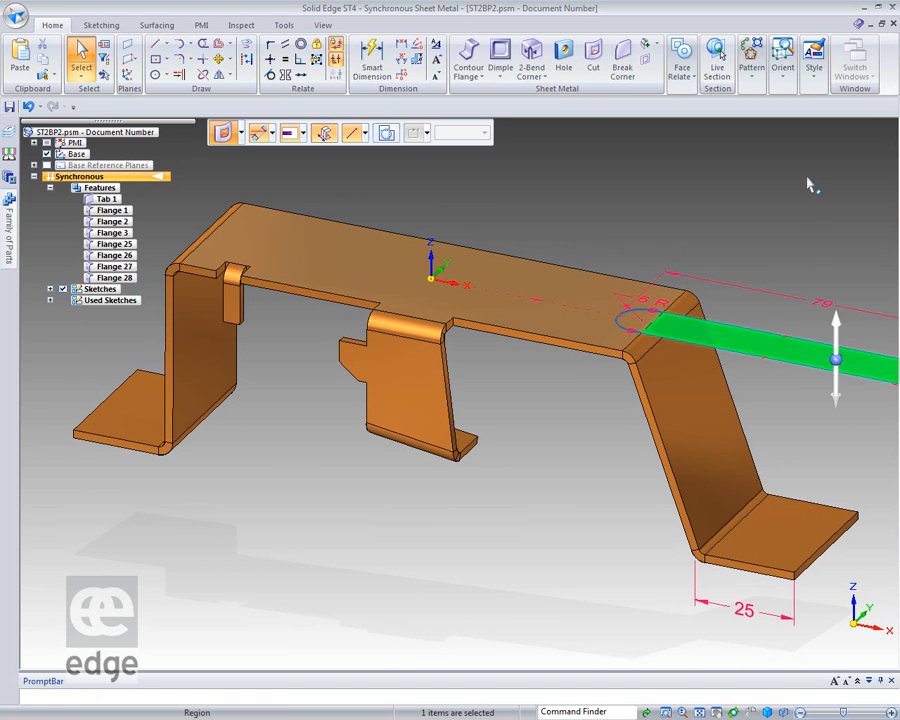
{"action": "left_click", "coordinate": [643, 306], "text": "ctrl"}
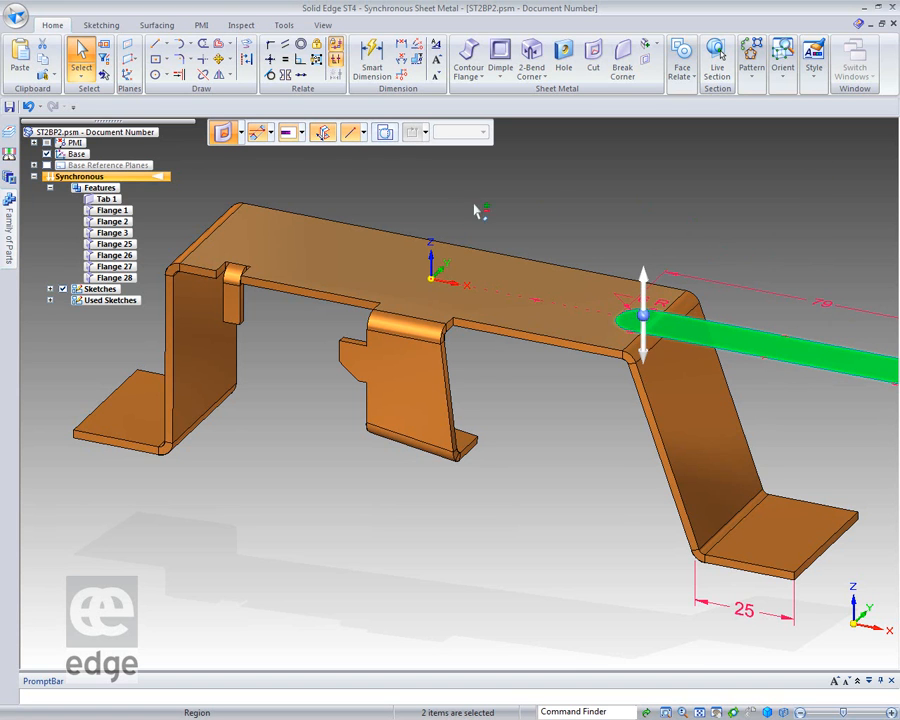
{"action": "left_click", "coordinate": [301, 132]}
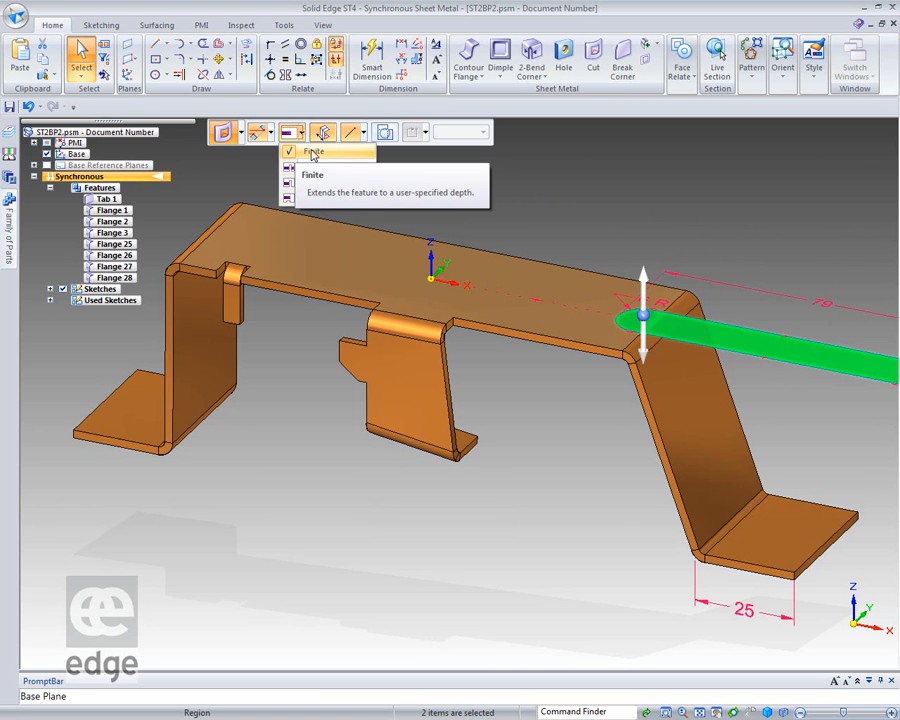
{"action": "left_click", "coordinate": [312, 151]}
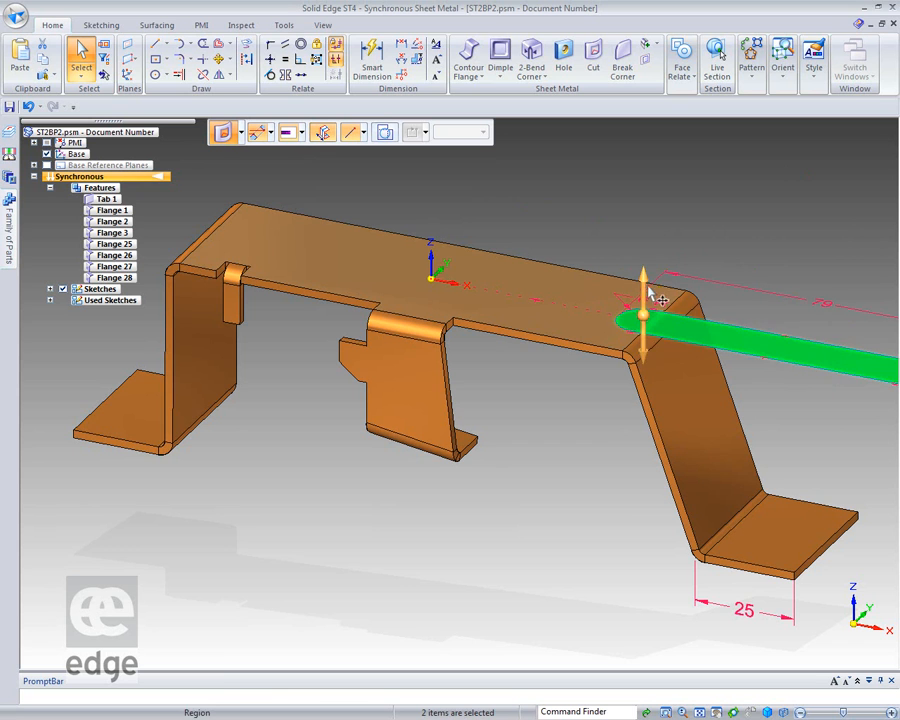
{"action": "left_click", "coordinate": [646, 287]}
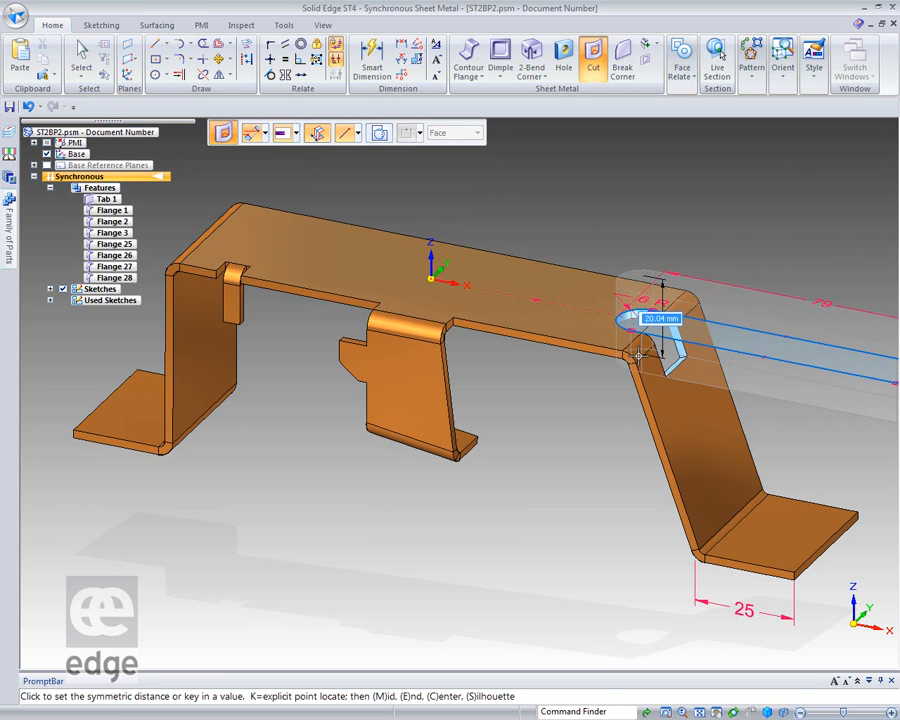
{"action": "left_click", "coordinate": [317, 133]}
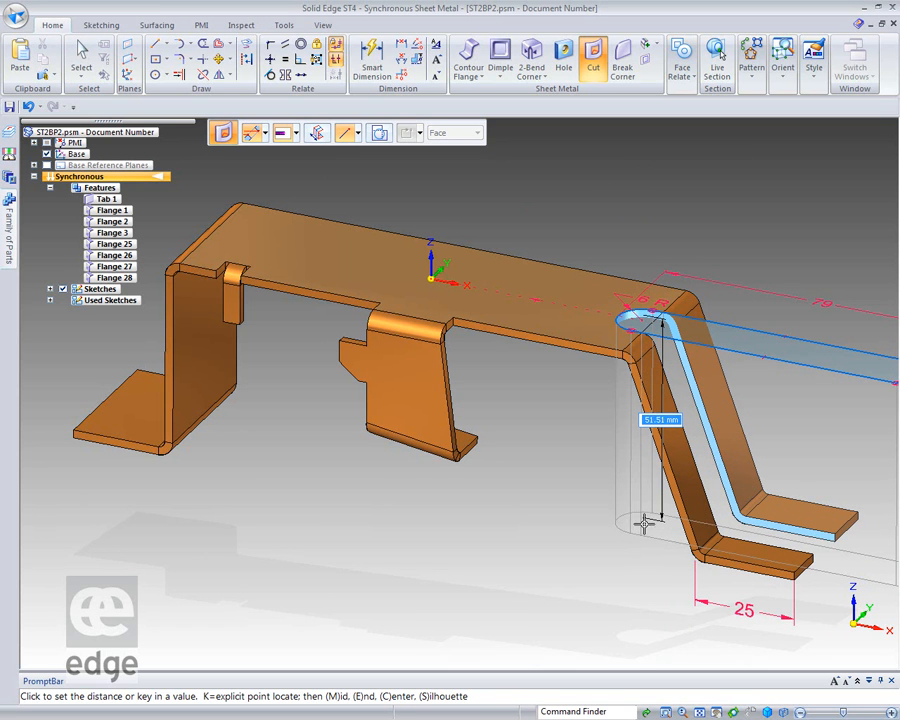
{"action": "middle_click_drag", "start_coordinate": [645, 525], "coordinate": [499, 504], "text": "shift"}
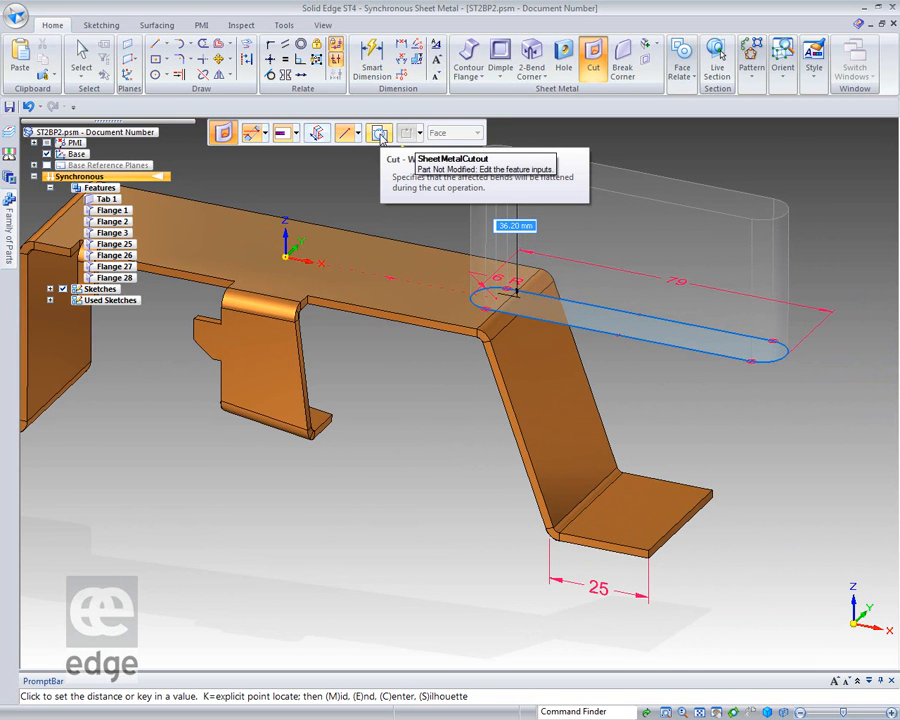
{"action": "left_click", "coordinate": [380, 136]}
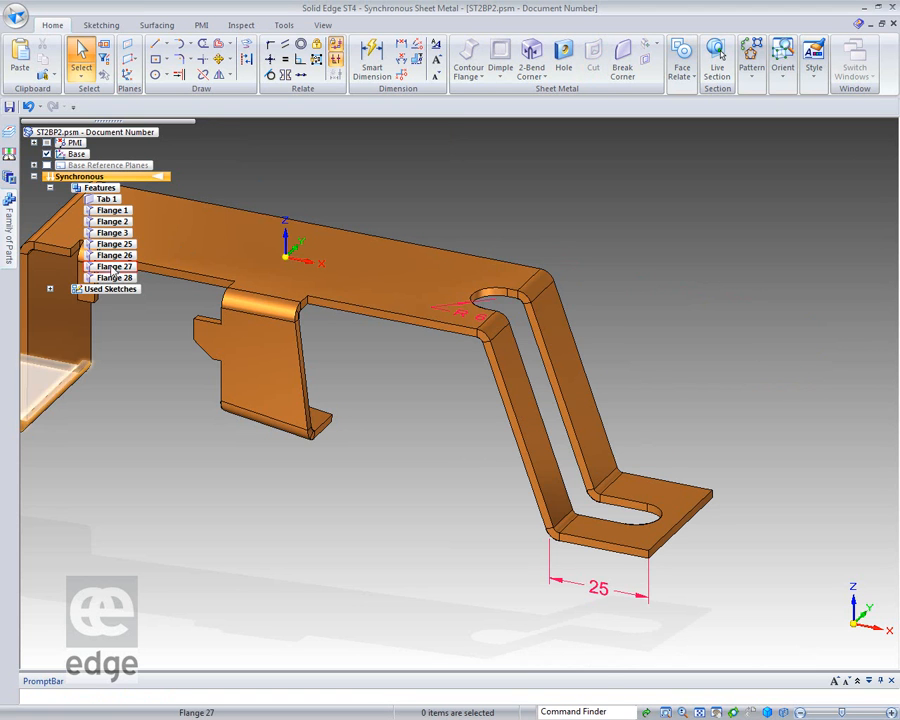
Make the slanted side face of the middle flange vertical with a Horizontal/Vertical face relation.
{"action": "middle_click_drag", "start_coordinate": [650, 280], "coordinate": [749, 262]}
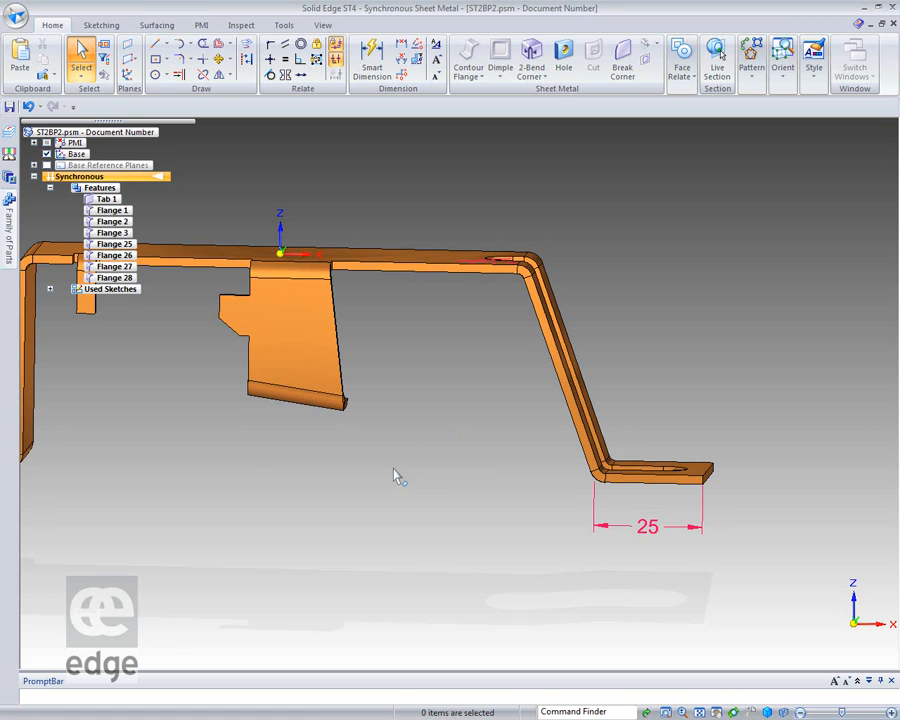
{"action": "middle_click_drag", "start_coordinate": [390, 490], "coordinate": [357, 472]}
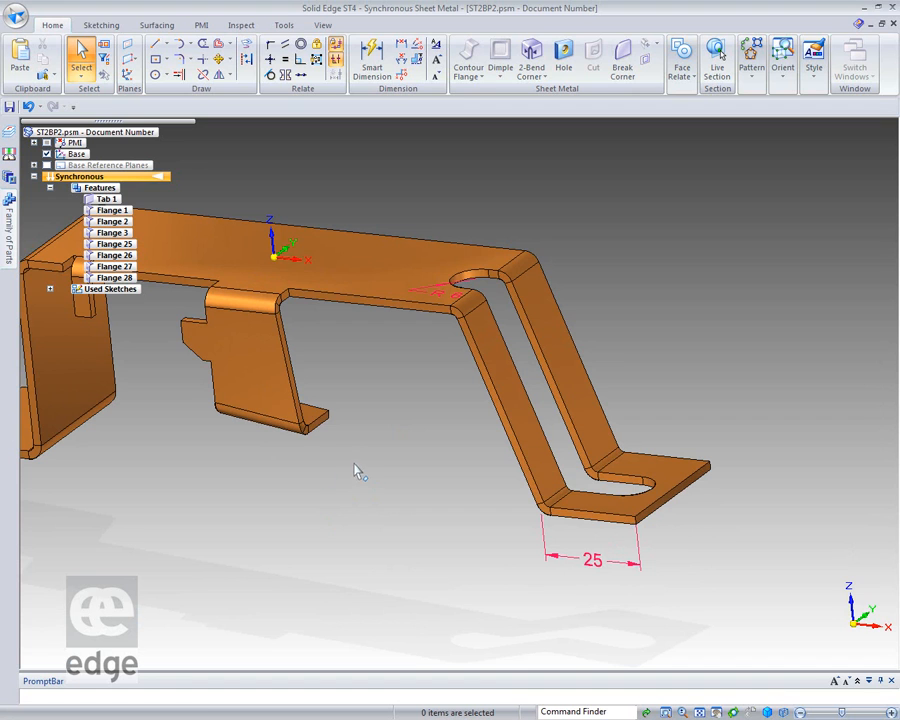
{"action": "left_click", "coordinate": [682, 72]}
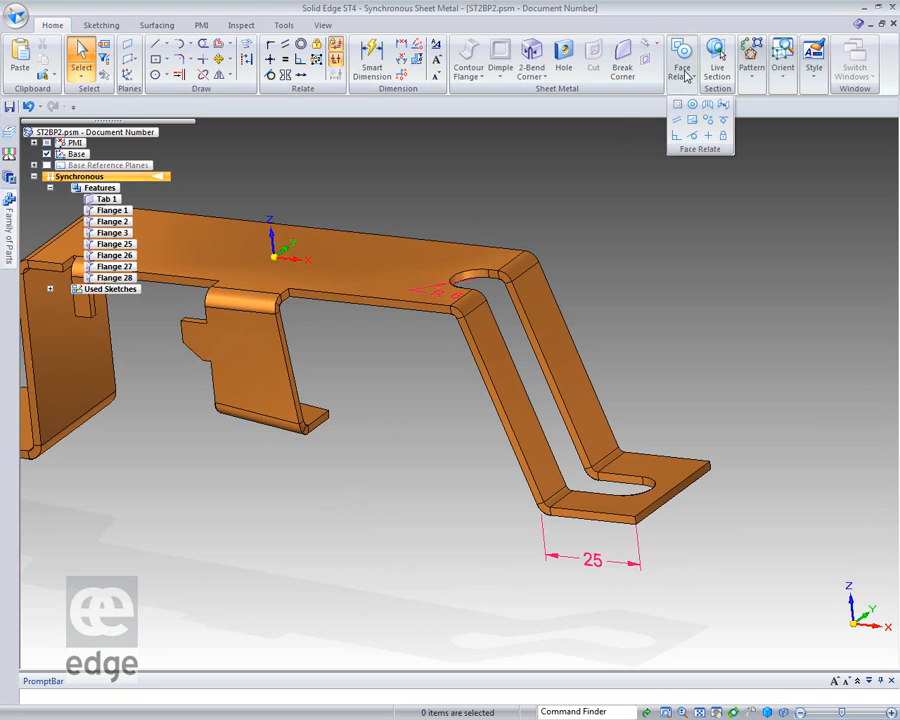
{"action": "left_click", "coordinate": [708, 135]}
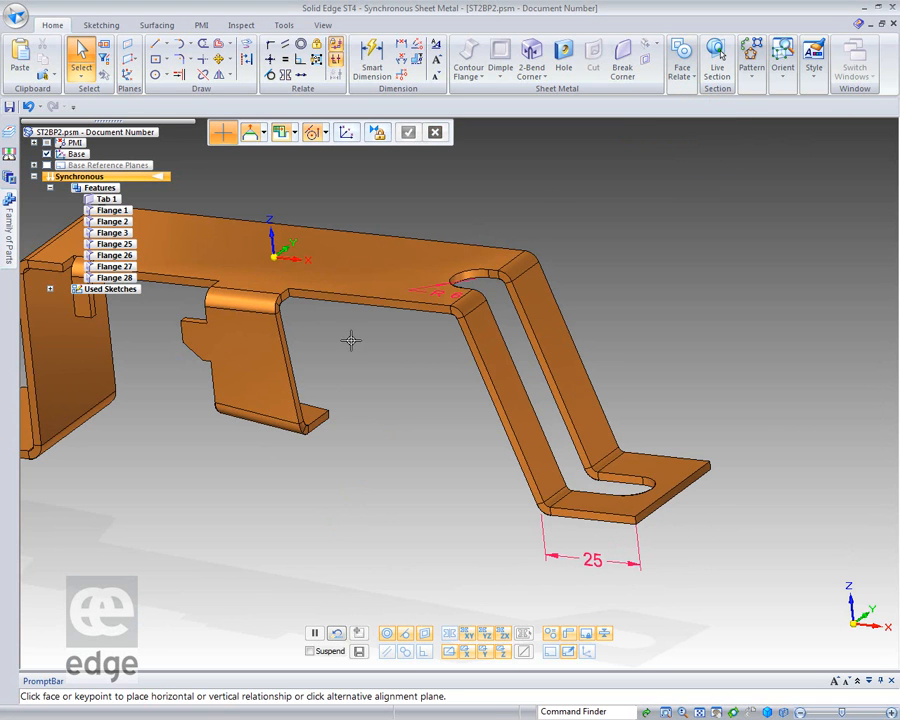
{"action": "right_click", "coordinate": [290, 355]}
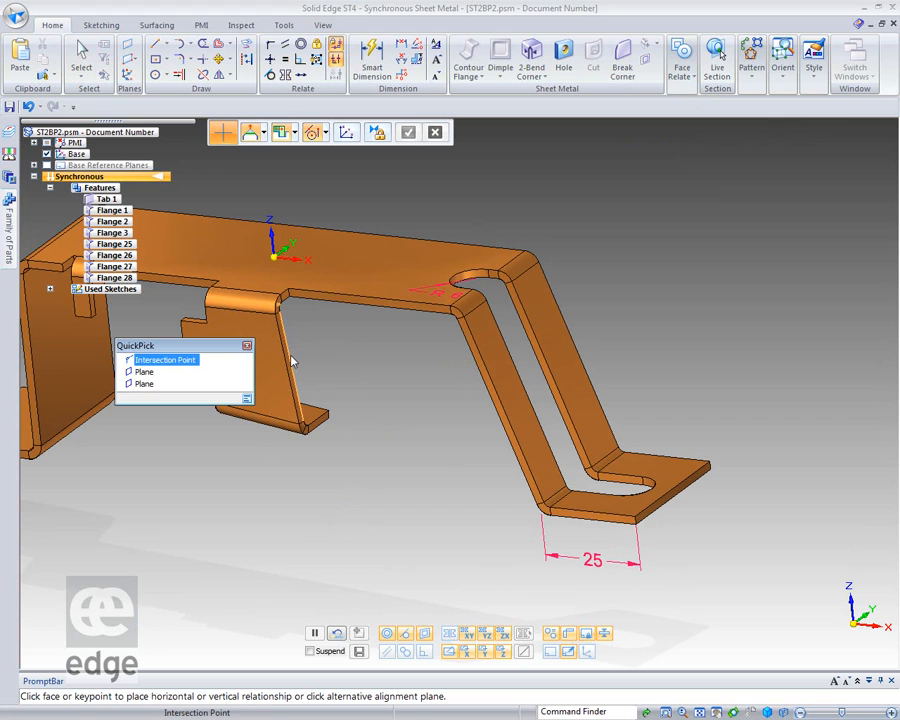
{"action": "left_click", "coordinate": [146, 372]}
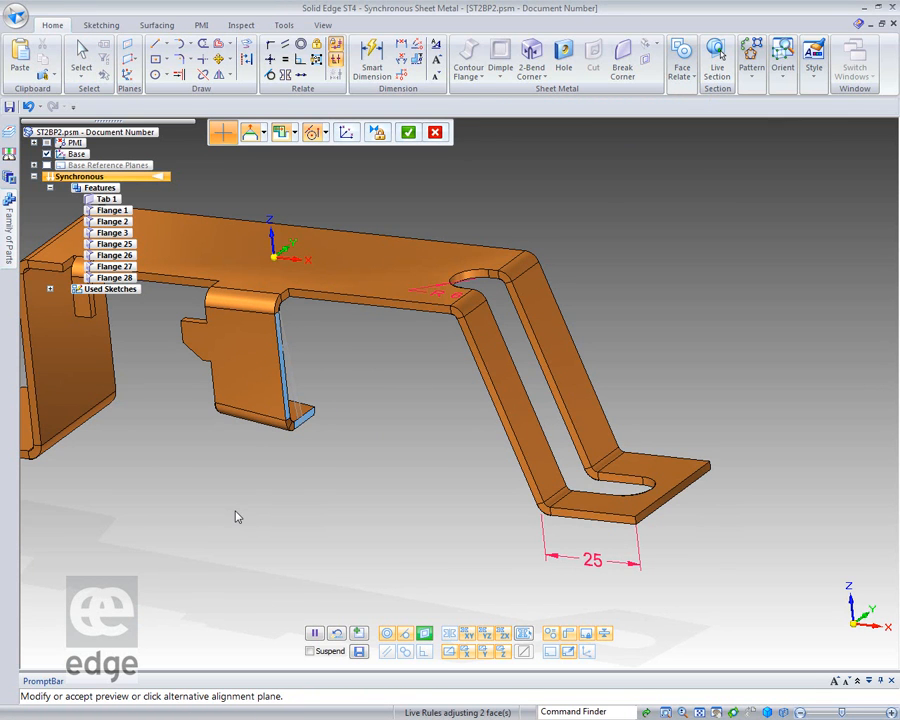
{"action": "left_click", "coordinate": [408, 132]}
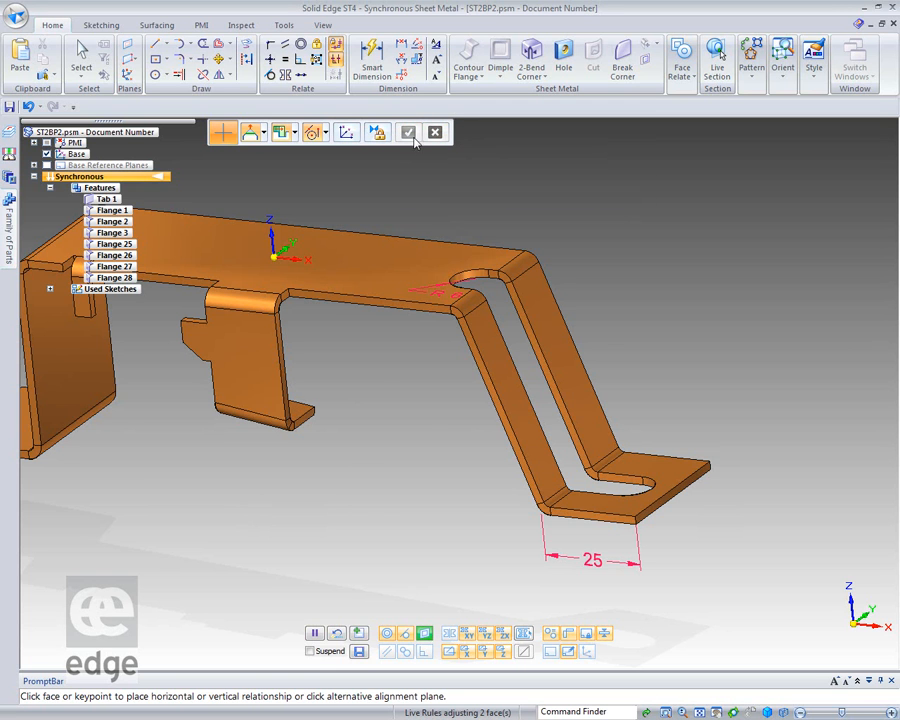
{"action": "middle_click_drag", "start_coordinate": [340, 485], "coordinate": [386, 462]}
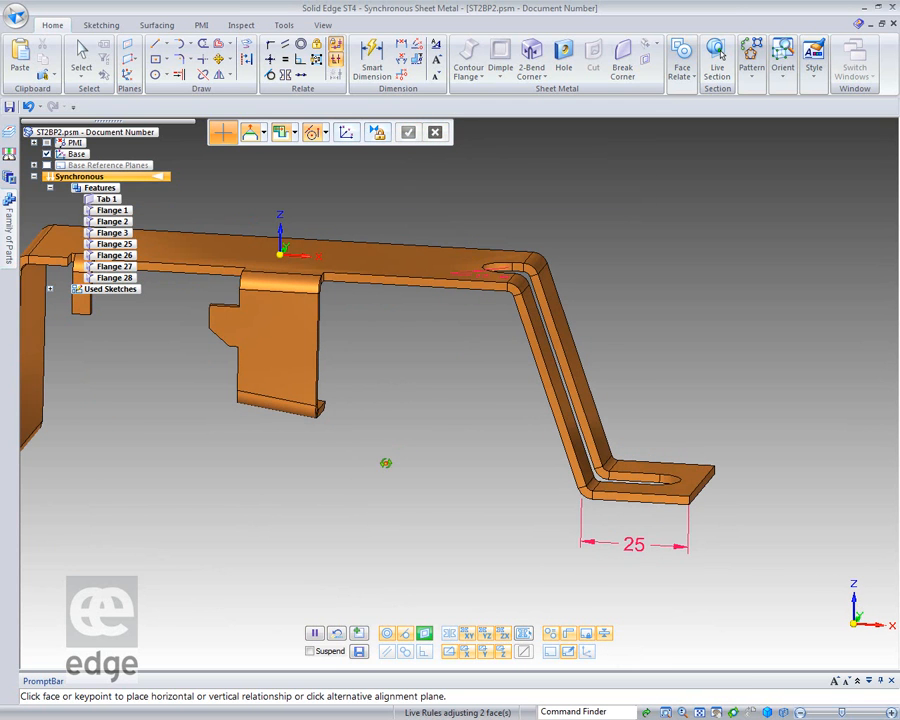
{"action": "left_click", "coordinate": [383, 139]}
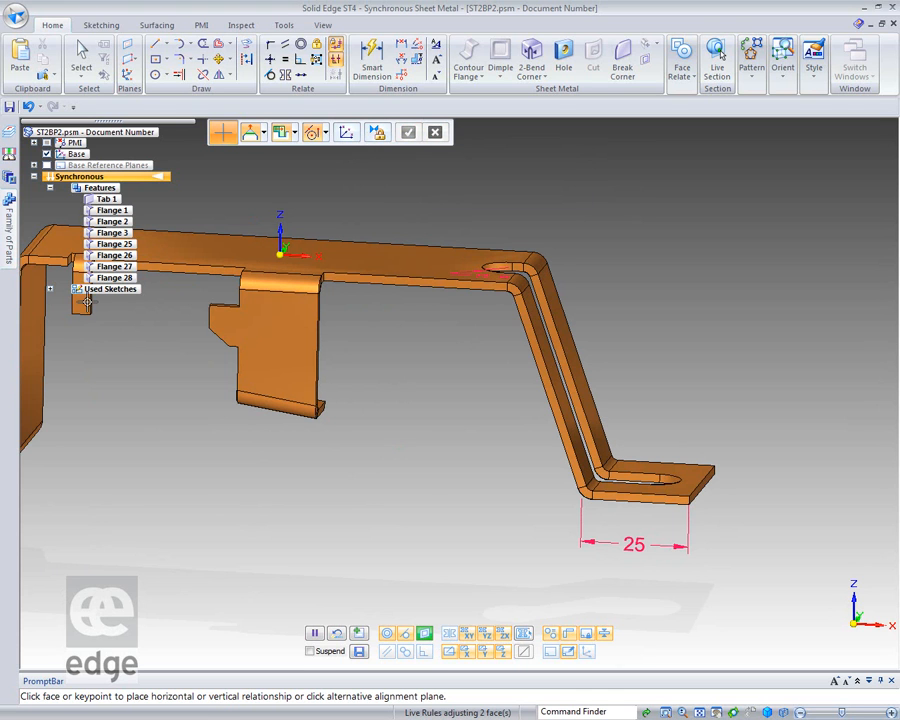
{"action": "middle_click_drag", "start_coordinate": [388, 494], "coordinate": [382, 496]}
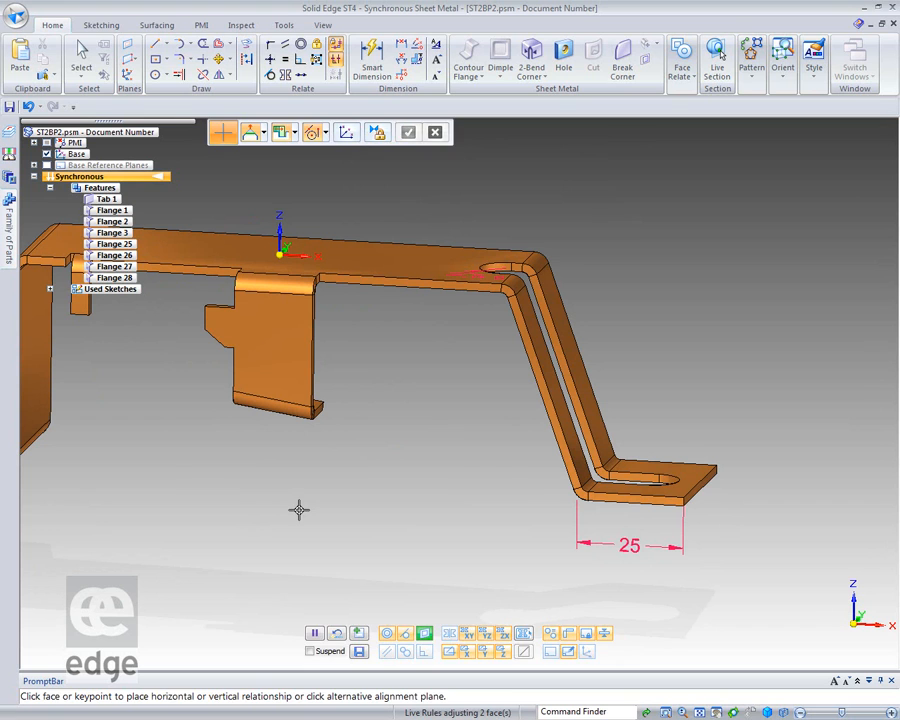
{"action": "key", "text": "Escape"}
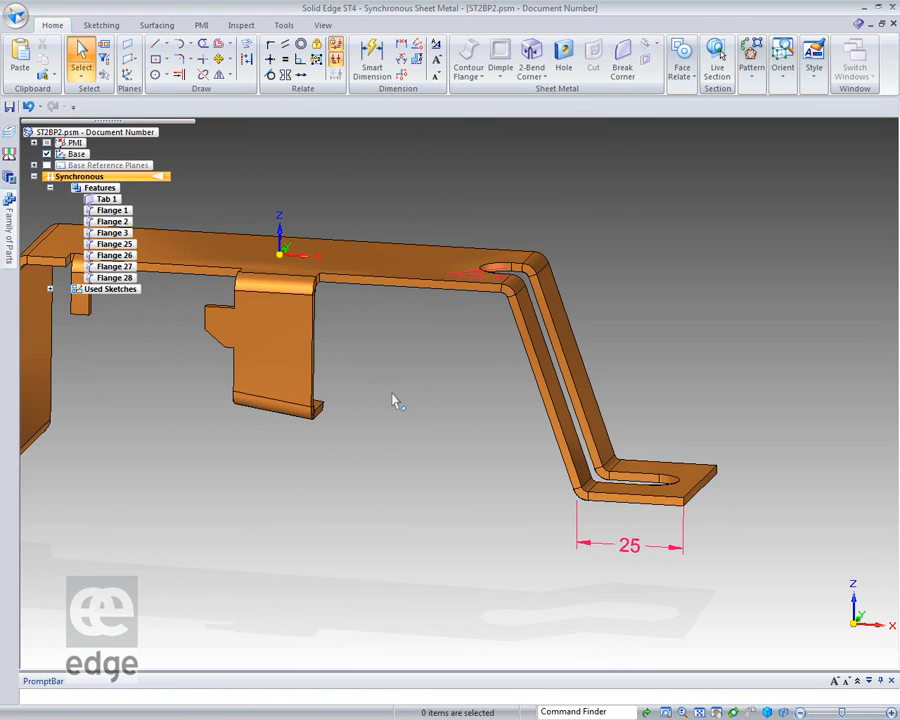
Create a coincident reference plane on the vertical side face of the middle flange.
{"action": "left_click", "coordinate": [136, 61]}
{"action": "left_click", "coordinate": [127, 45]}
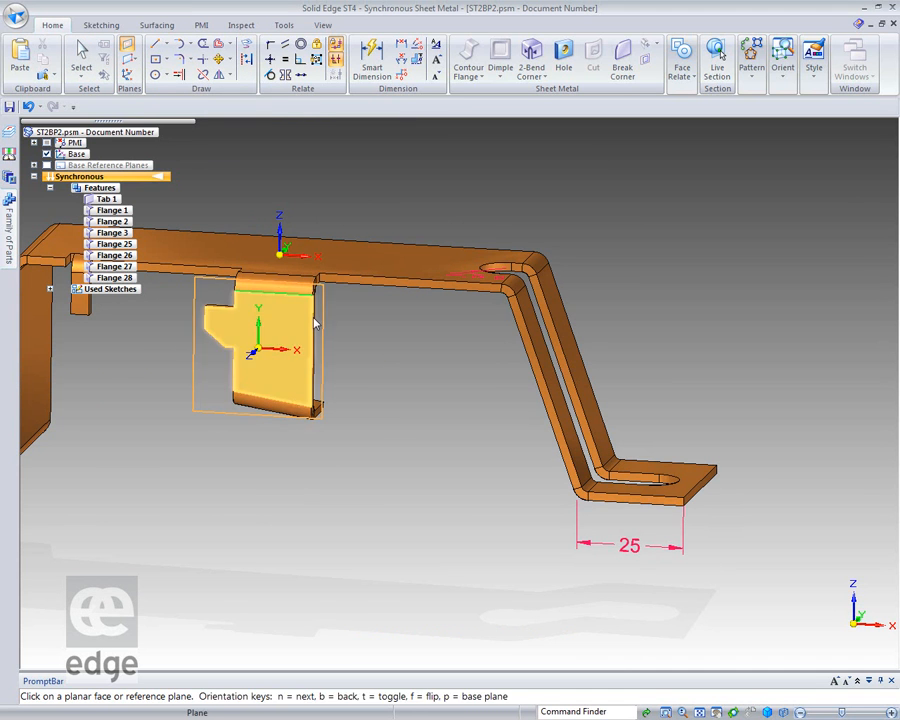
{"action": "middle_click_drag", "start_coordinate": [354, 344], "coordinate": [275, 337]}
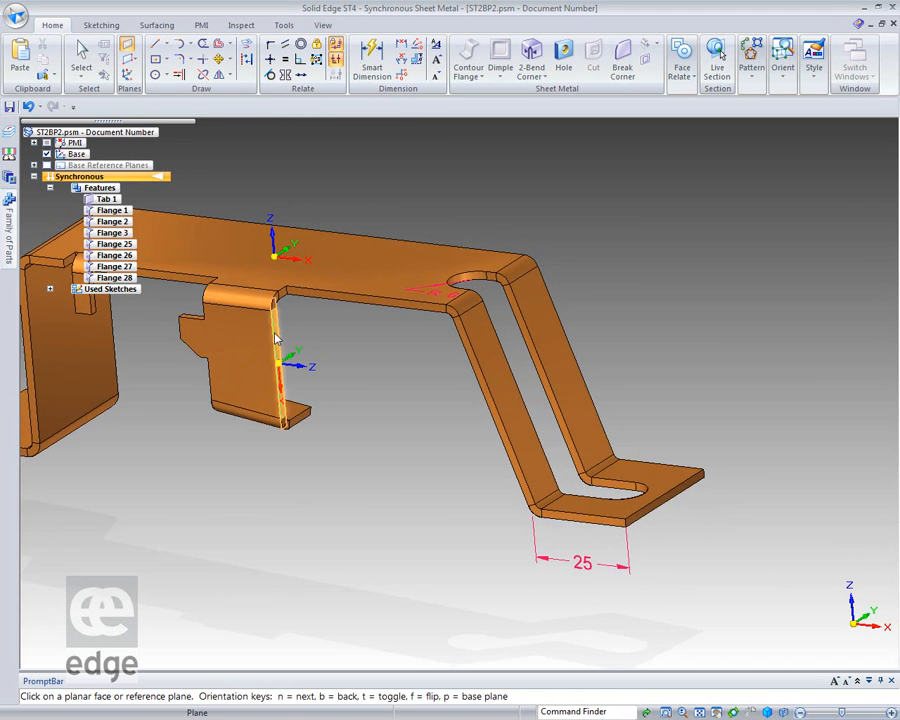
{"action": "left_click", "coordinate": [279, 340]}
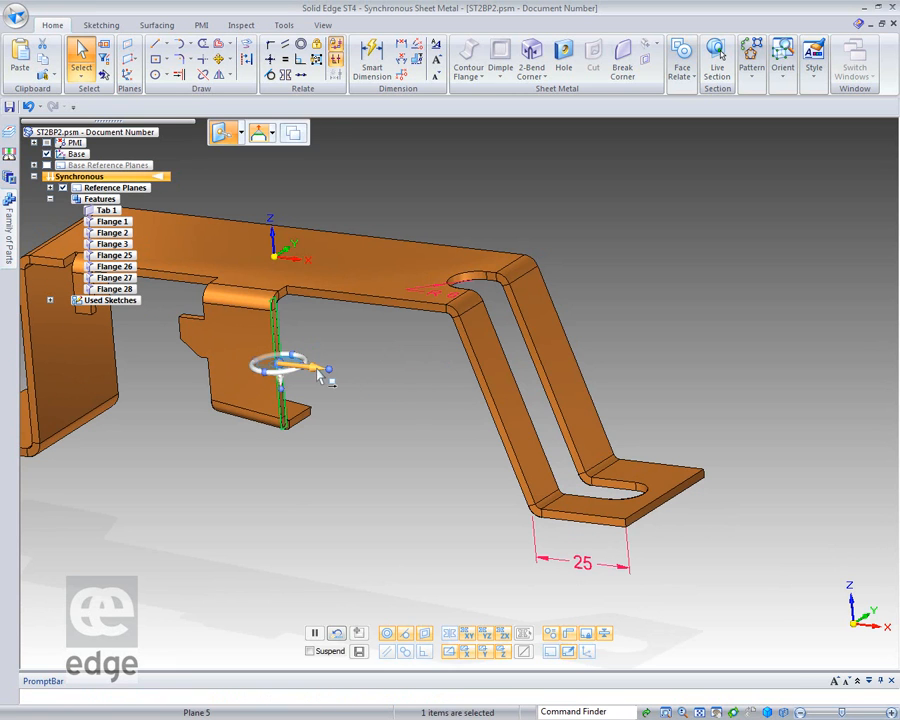
Move the new reference plane to the midpoint of the middle flange's bend edge, using midpoint keypoint snapping.
{"action": "left_click", "coordinate": [317, 370]}
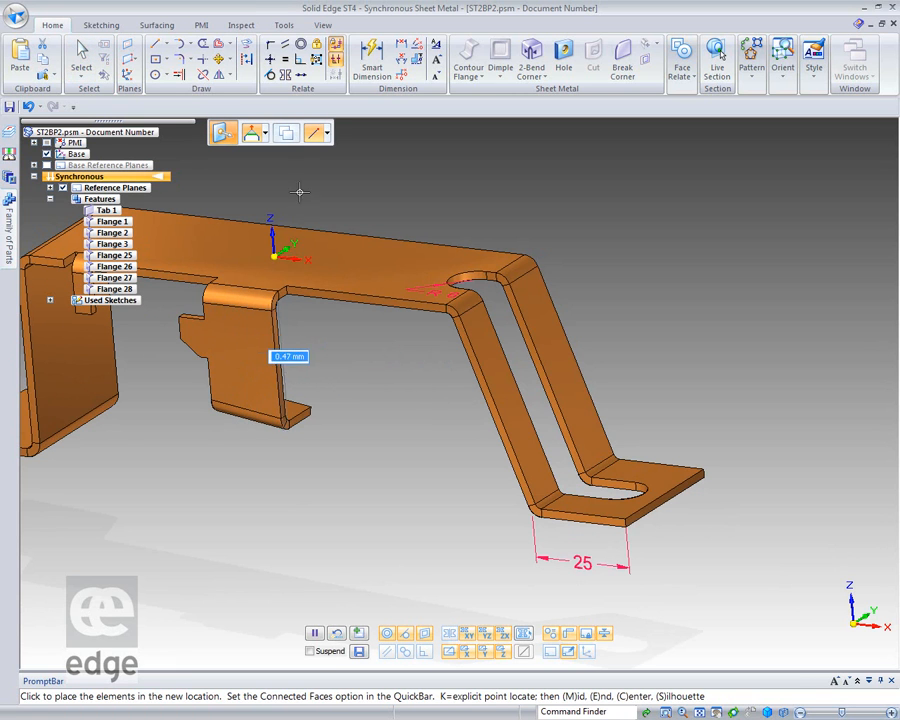
{"action": "left_click", "coordinate": [326, 133]}
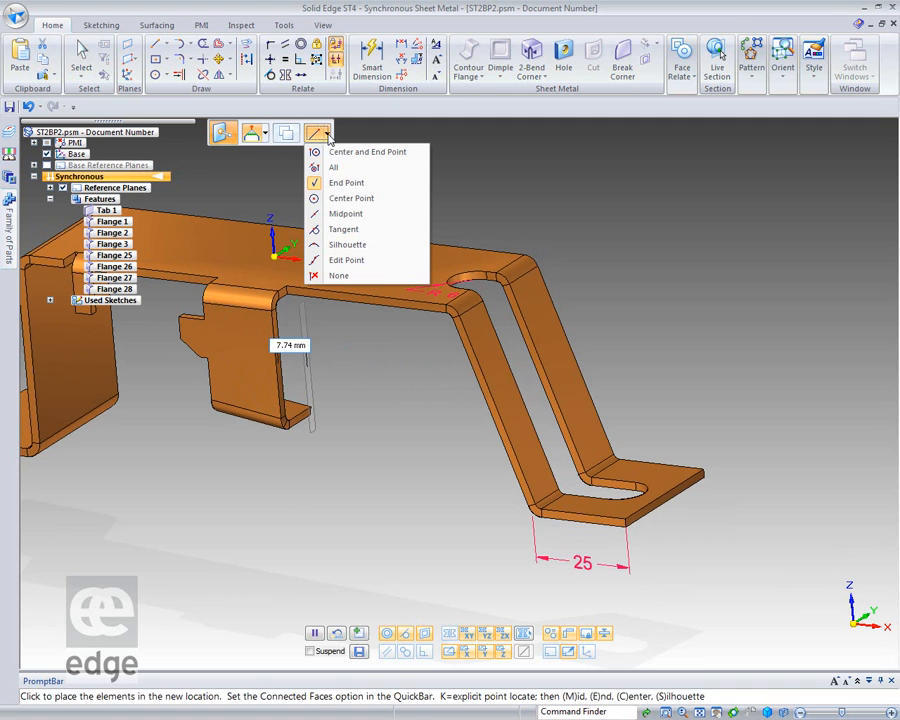
{"action": "left_click", "coordinate": [348, 216]}
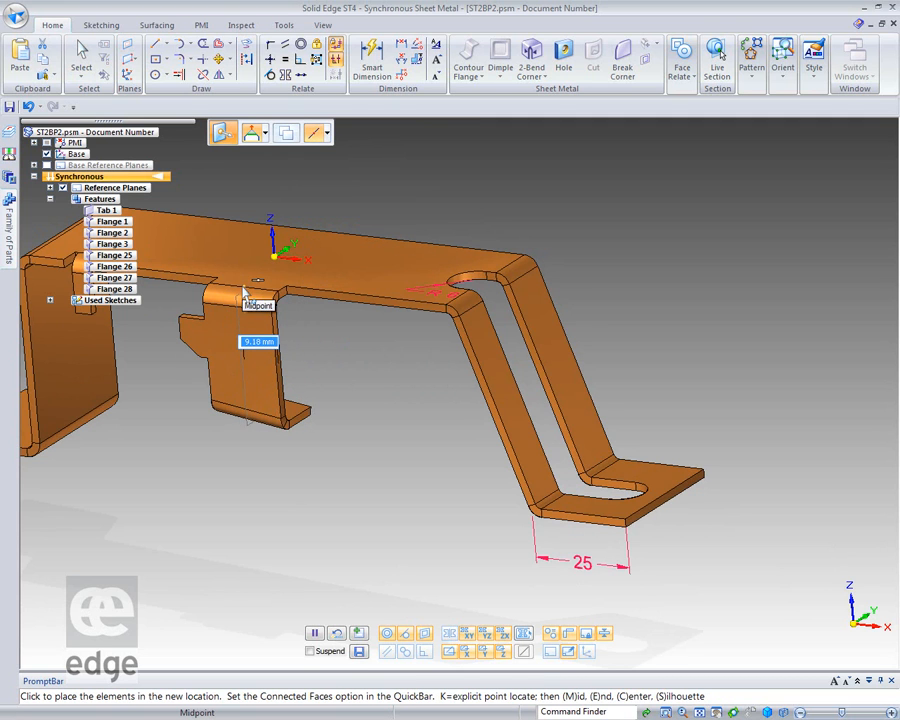
{"action": "left_click", "coordinate": [250, 298]}
{"action": "left_click", "coordinate": [357, 452]}
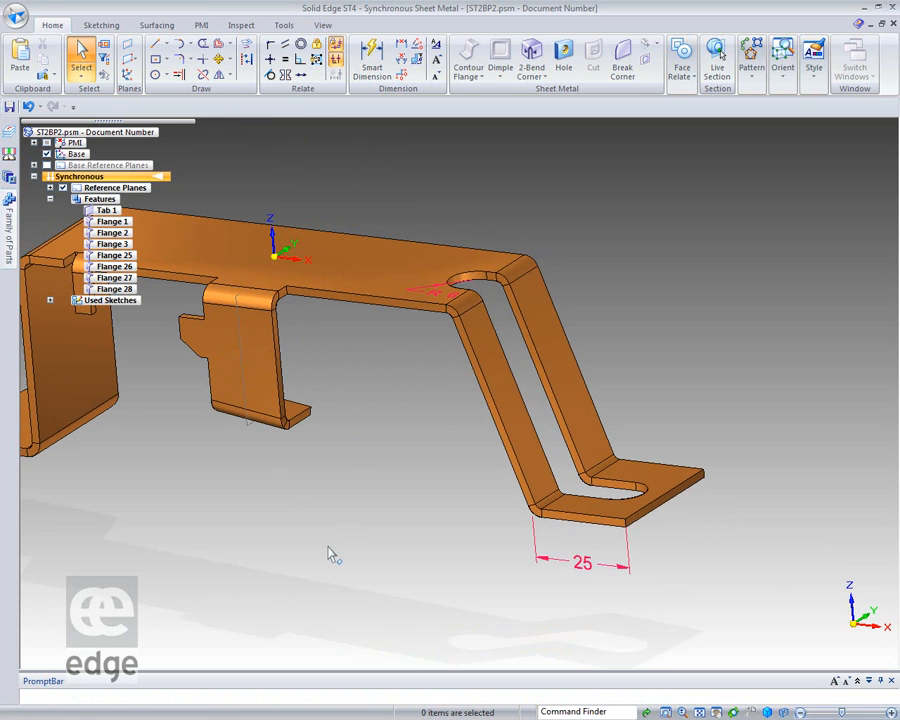
Mirror the four edge faces of the middle flange's side tab about the mid-plane reference plane.
{"action": "scroll", "coordinate": [208, 330], "scroll_direction": "up", "scroll_amount": 1}
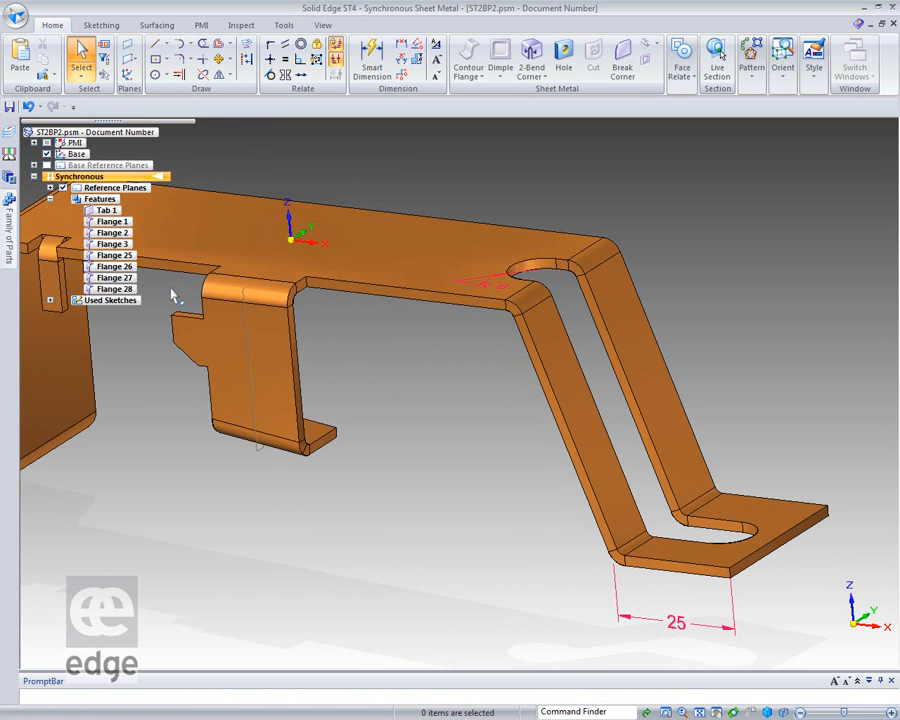
{"action": "middle_click_drag", "start_coordinate": [213, 317], "coordinate": [367, 404], "text": "shift"}
{"action": "scroll", "coordinate": [365, 400], "scroll_direction": "up", "scroll_amount": 2}
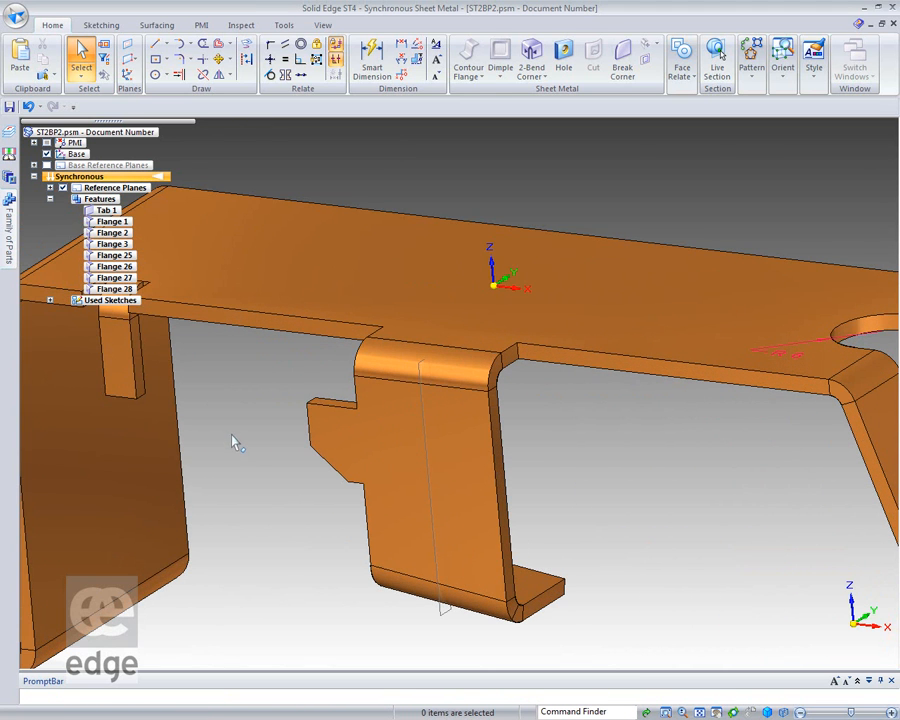
{"action": "left_click", "coordinate": [323, 401]}
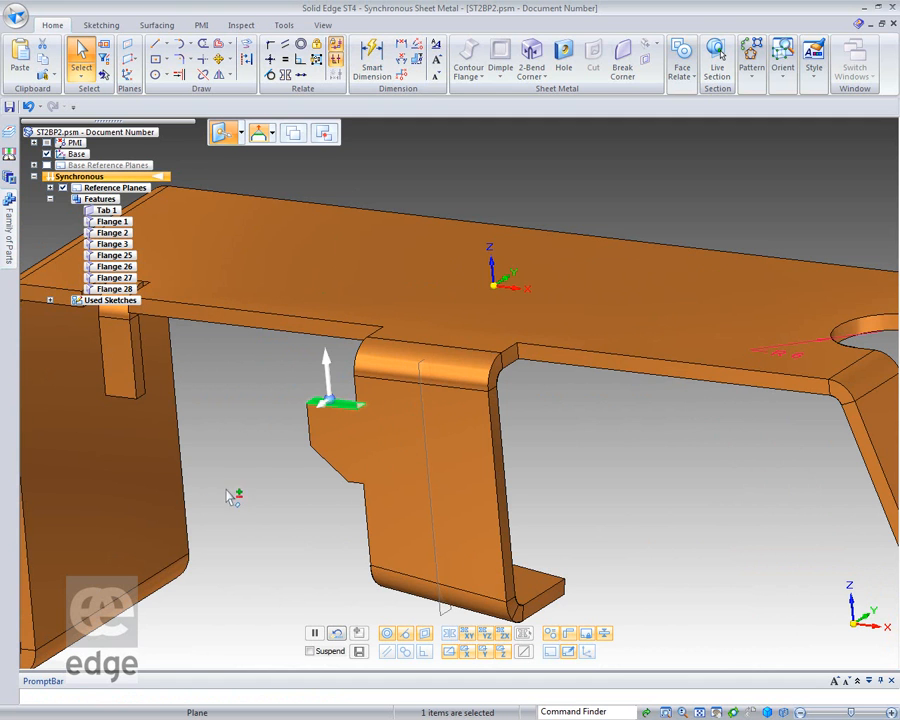
{"action": "left_click", "coordinate": [314, 430], "text": "ctrl"}
{"action": "left_click", "coordinate": [326, 458], "text": "ctrl"}
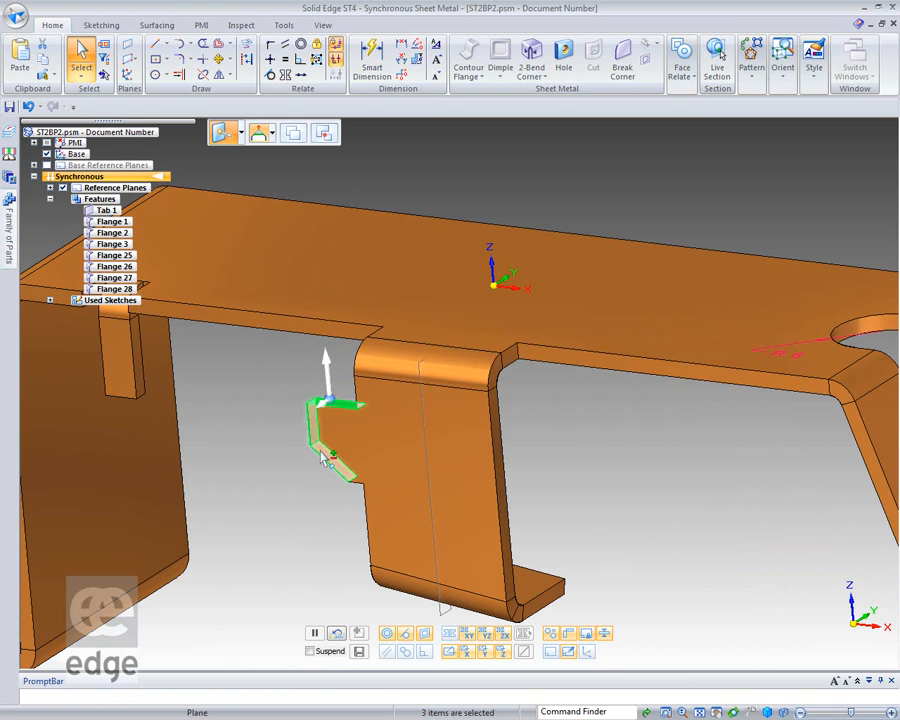
{"action": "left_click", "coordinate": [364, 480], "text": "ctrl"}
{"action": "left_click", "coordinate": [751, 72]}
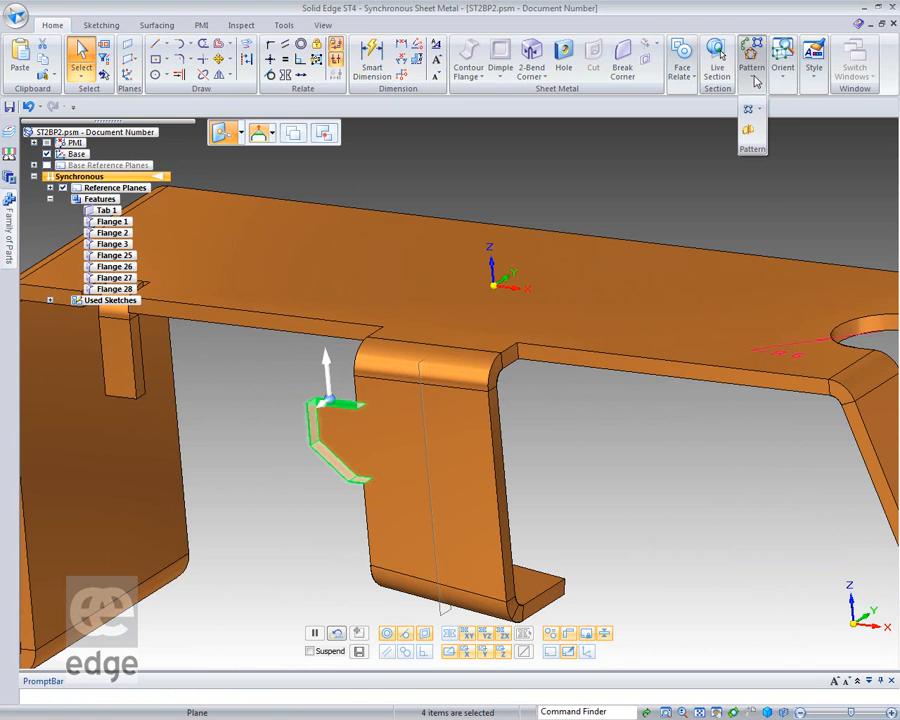
{"action": "left_click", "coordinate": [748, 132]}
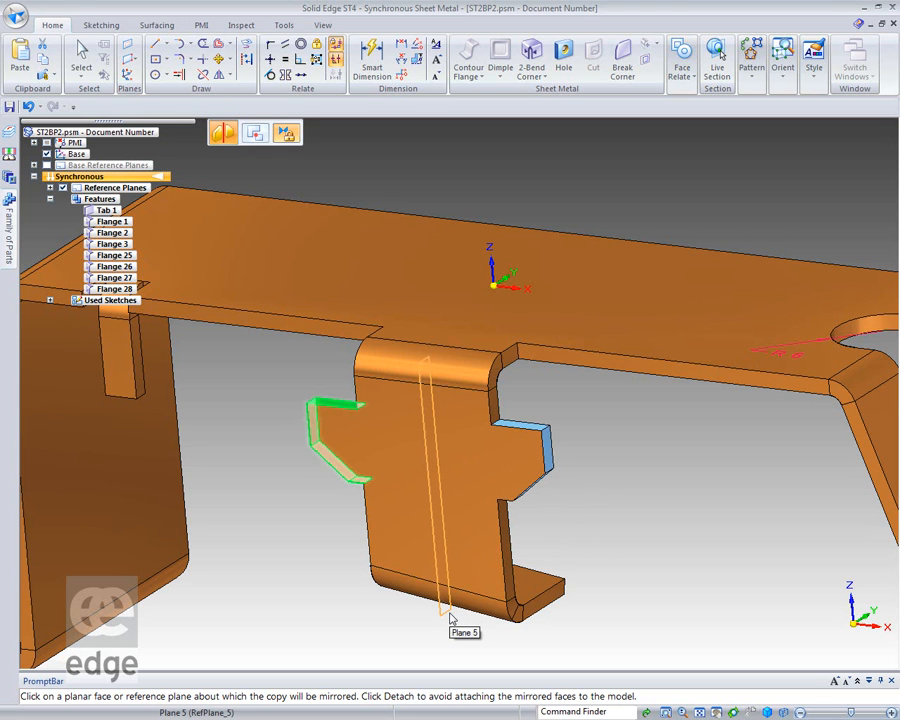
{"action": "left_click", "coordinate": [450, 619]}
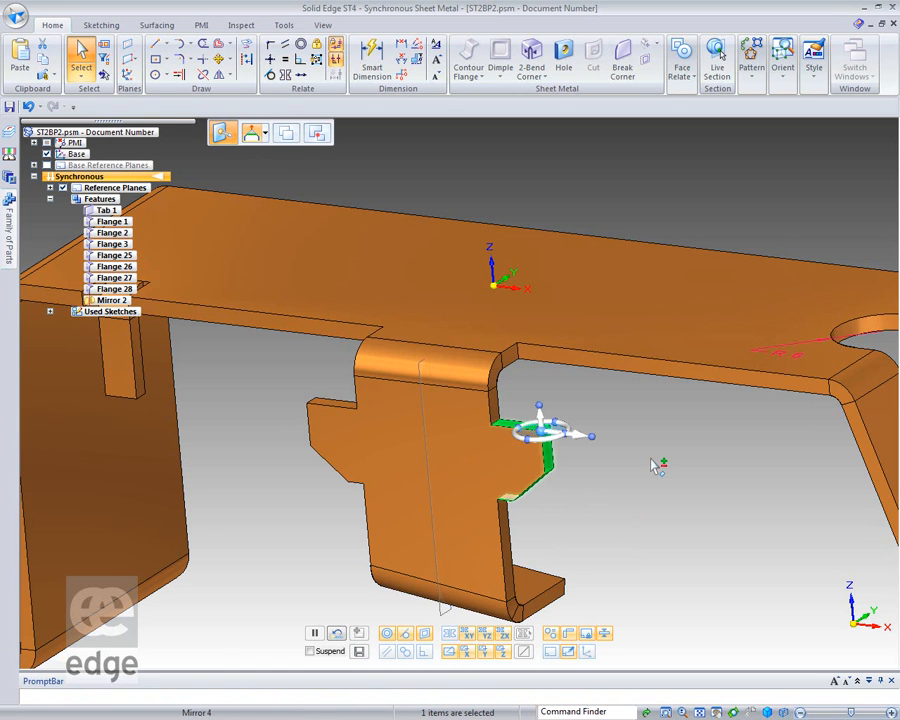
Try moving the mirrored side tab toward the middle flange's centre to test its symmetry with the original tab.
{"action": "left_click", "coordinate": [580, 441]}
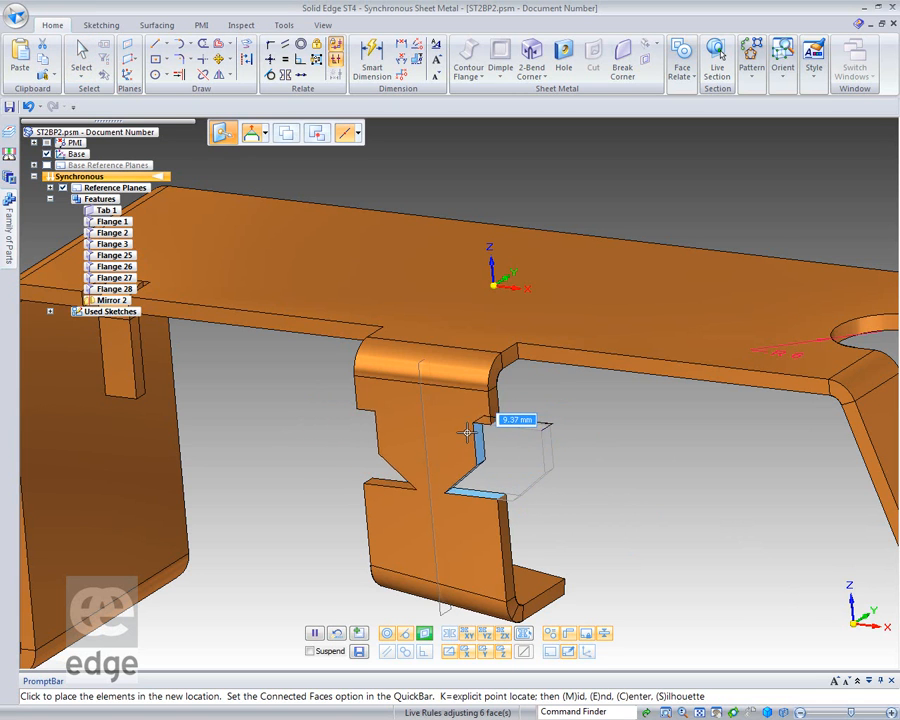
{"action": "left_click", "coordinate": [540, 440]}
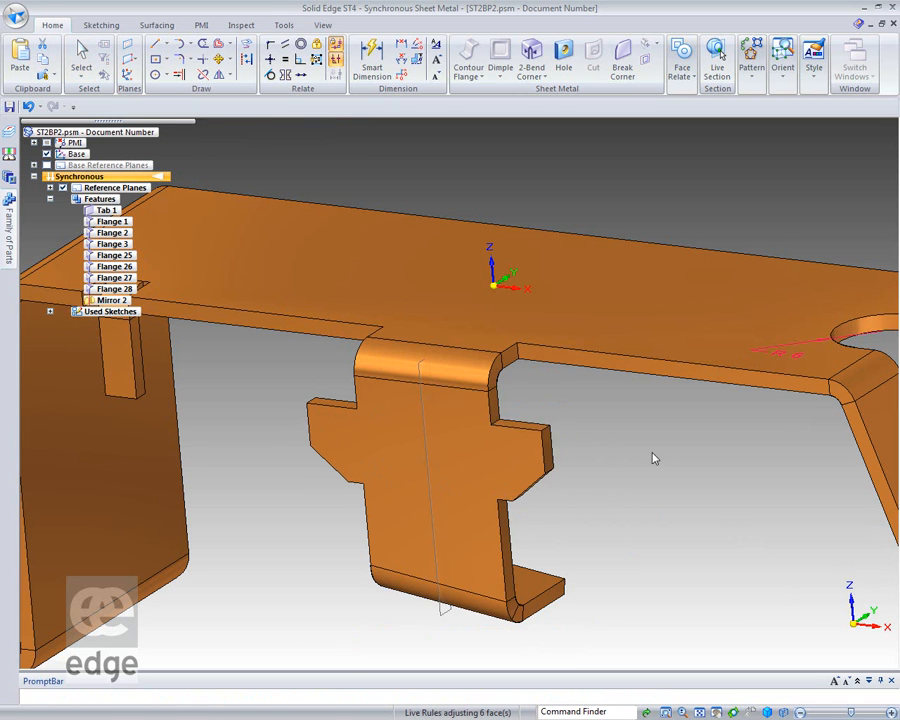
{"action": "left_click", "coordinate": [652, 453]}
Try to make the slotted leg's end flange face coplanar with the middle flange's end face.
{"action": "mouse_move", "coordinate": [656, 505]}
{"action": "middle_mouse_down"}
{"action": "mouse_move", "coordinate": [685, 494]}
{"action": "mouse_move", "coordinate": [658, 500]}
{"action": "mouse_move", "coordinate": [662, 514]}
{"action": "middle_mouse_up"}
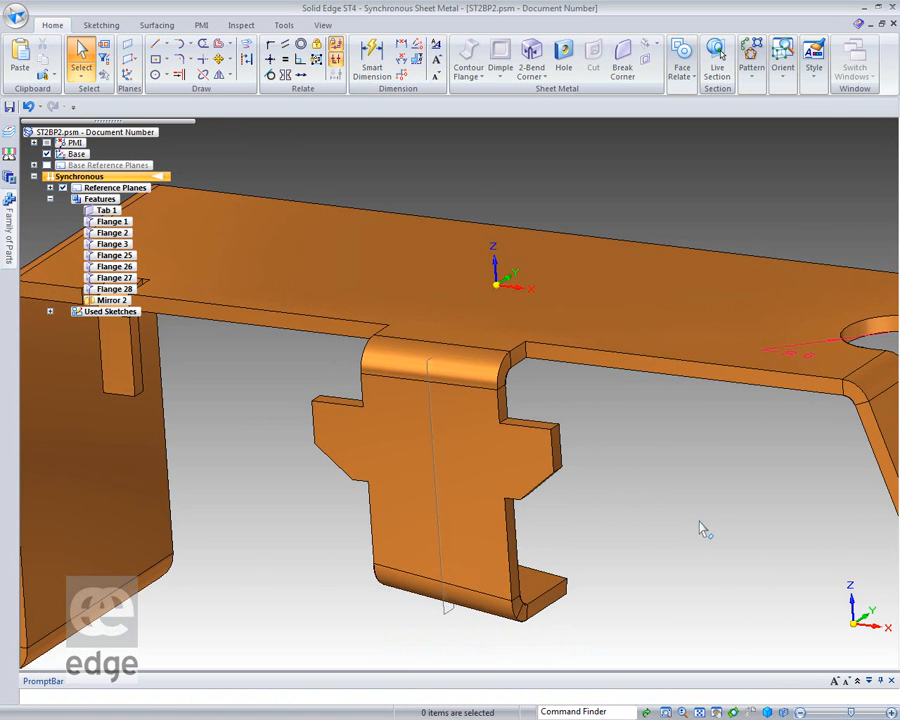
{"action": "scroll", "coordinate": [699, 520], "scroll_direction": "down", "scroll_amount": 2}
{"action": "middle_click_drag", "start_coordinate": [697, 509], "coordinate": [671, 123]}
{"action": "middle_click", "coordinate": [677, 350]}
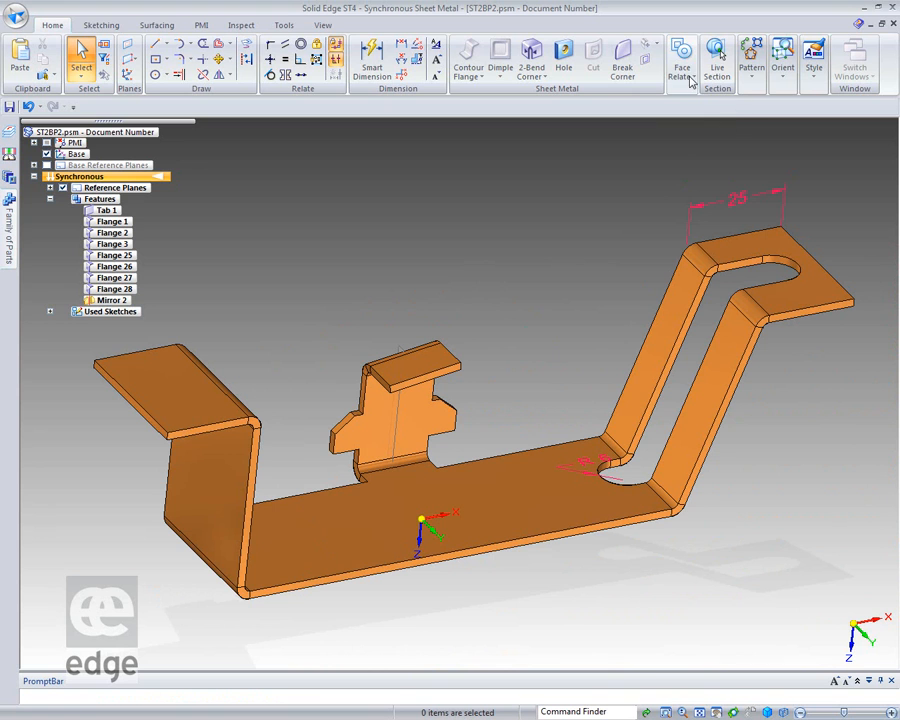
{"action": "left_click", "coordinate": [688, 78]}
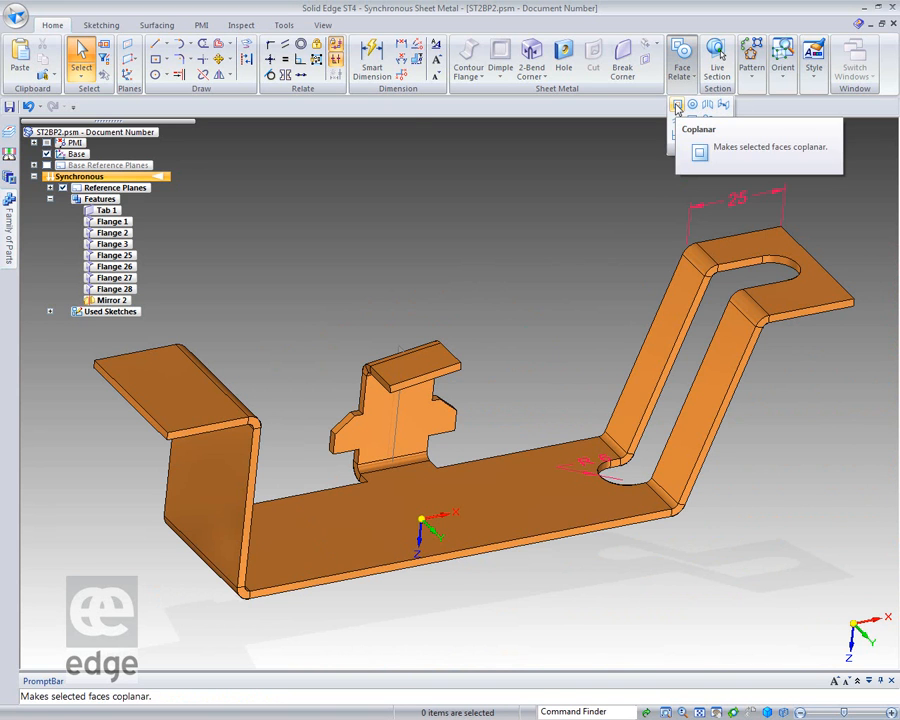
{"action": "left_click", "coordinate": [677, 108]}
{"action": "left_click", "coordinate": [765, 241]}
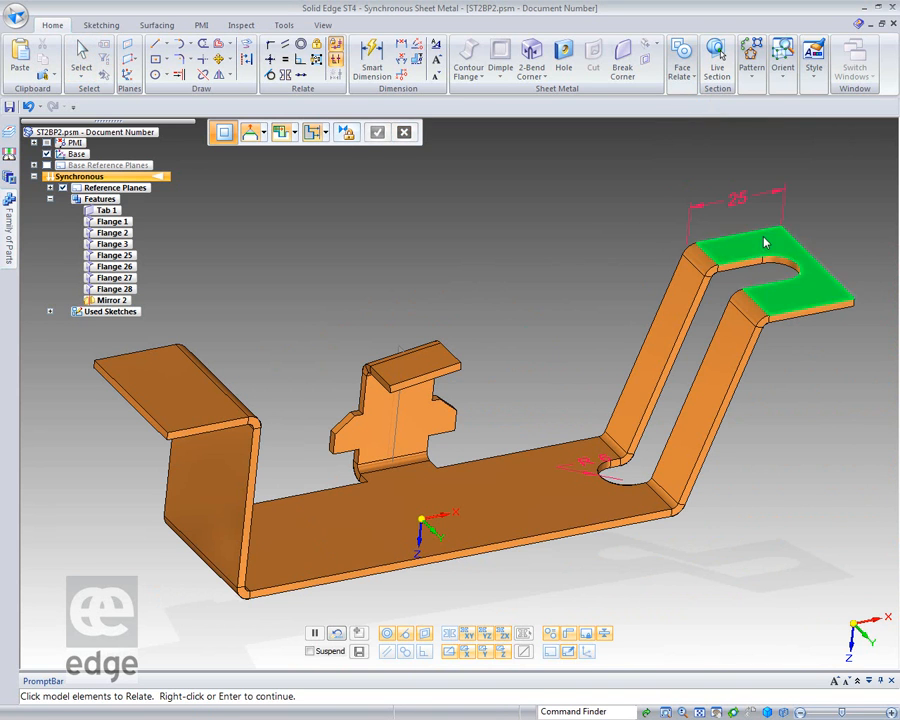
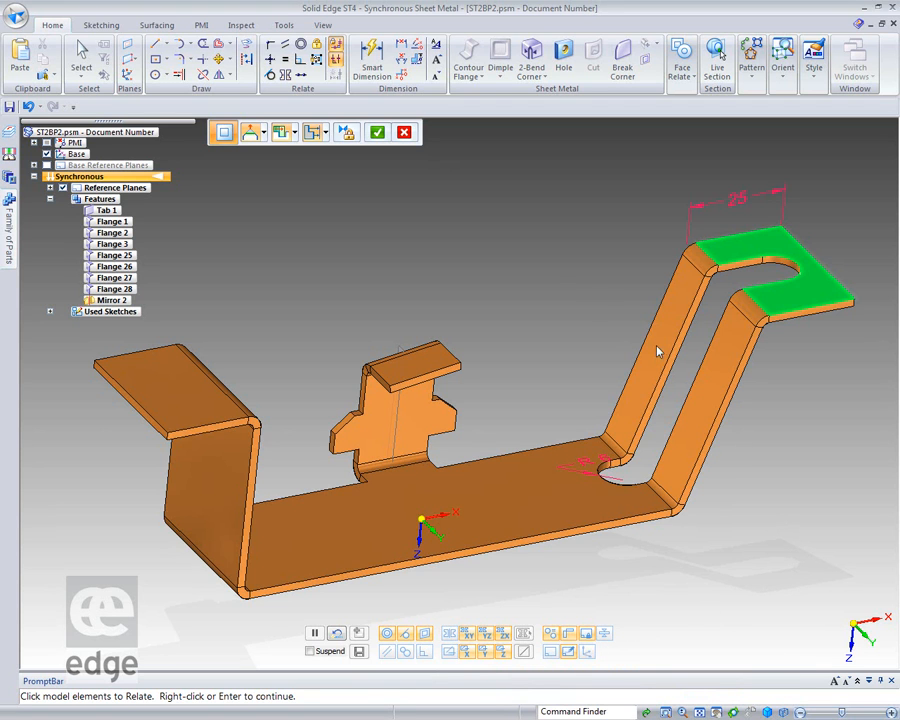
{"action": "left_click", "coordinate": [377, 136]}
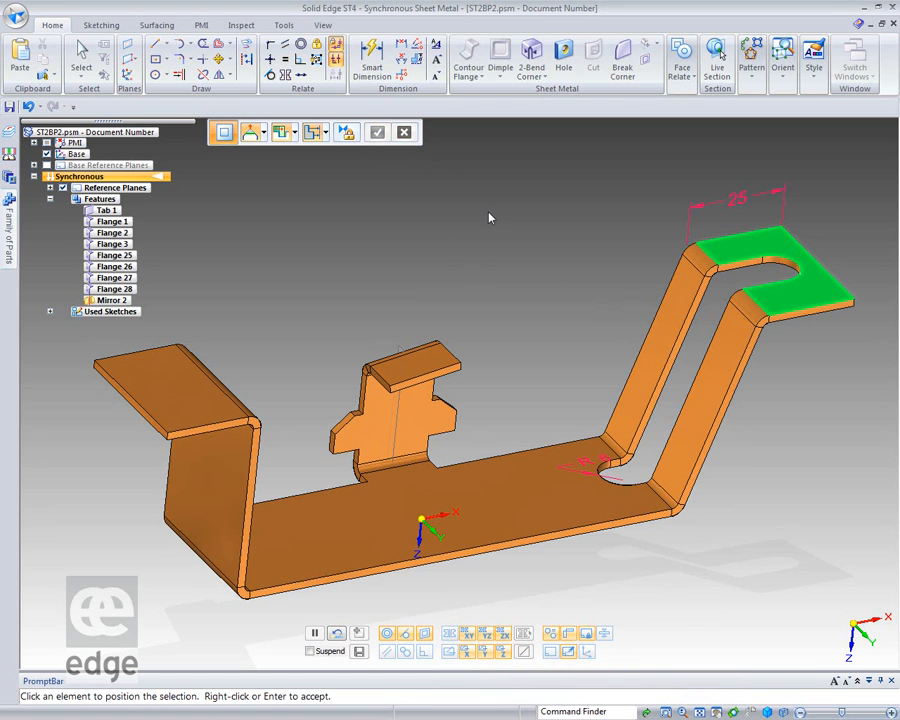
{"action": "left_click", "coordinate": [425, 365]}
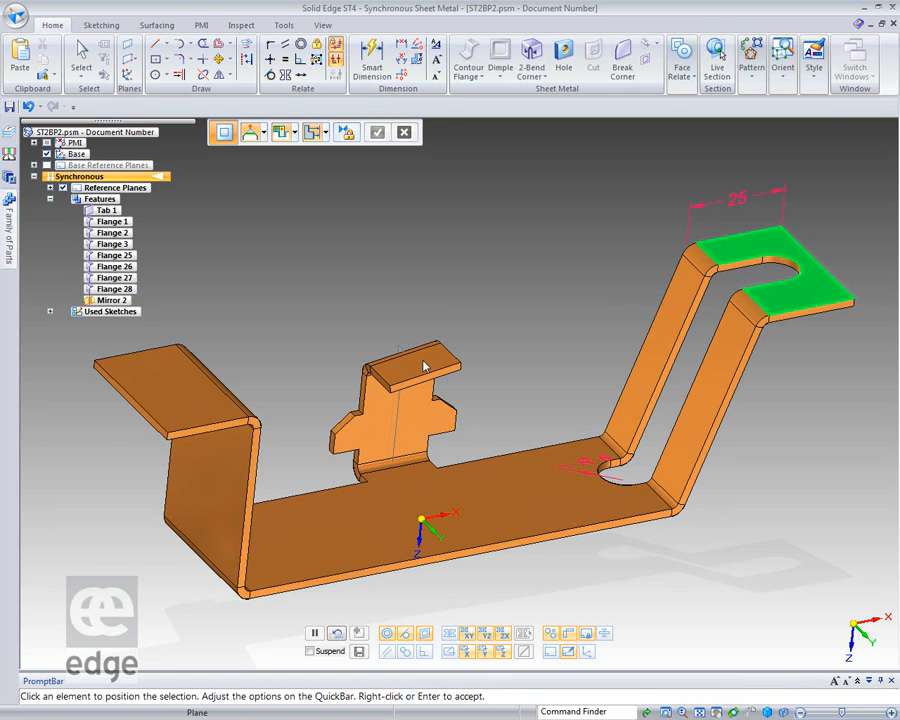
{"action": "left_click", "coordinate": [425, 365]}
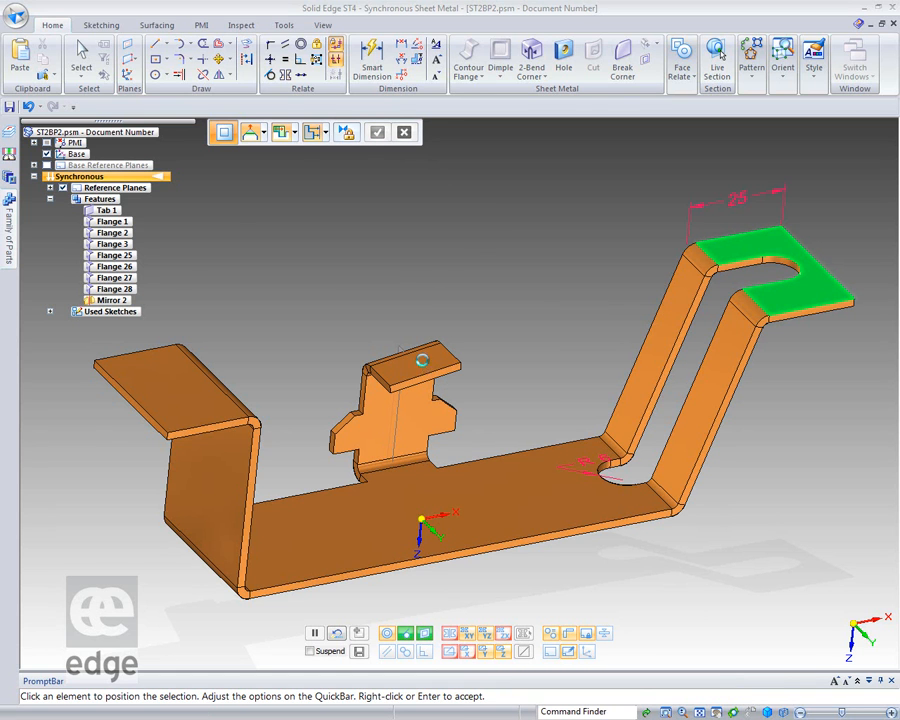
{"action": "left_click", "coordinate": [512, 399]}
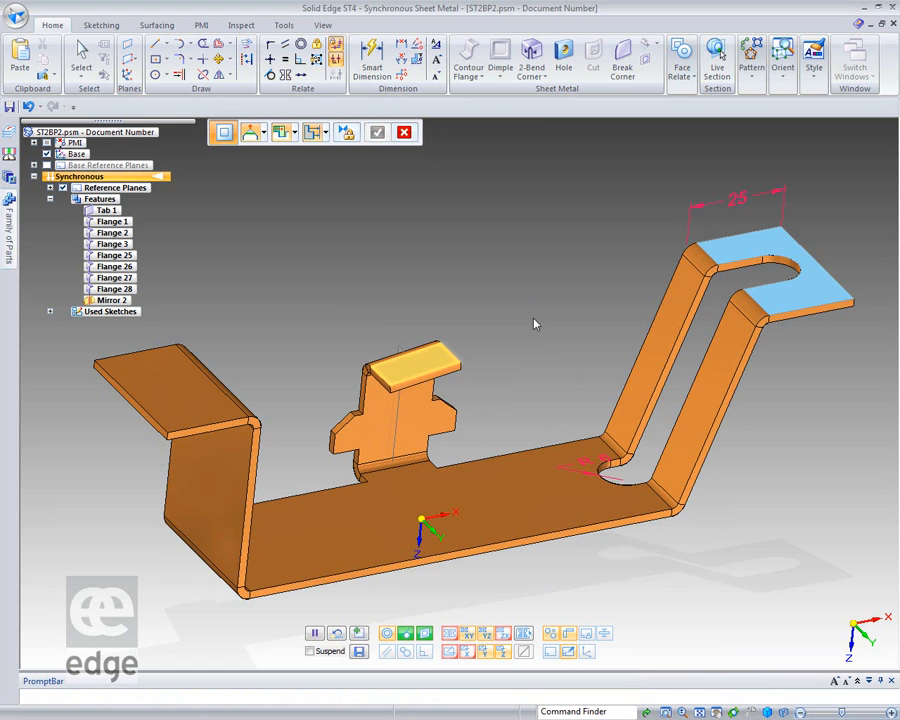
{"action": "left_click", "coordinate": [512, 396]}
{"action": "key", "text": "Escape"}
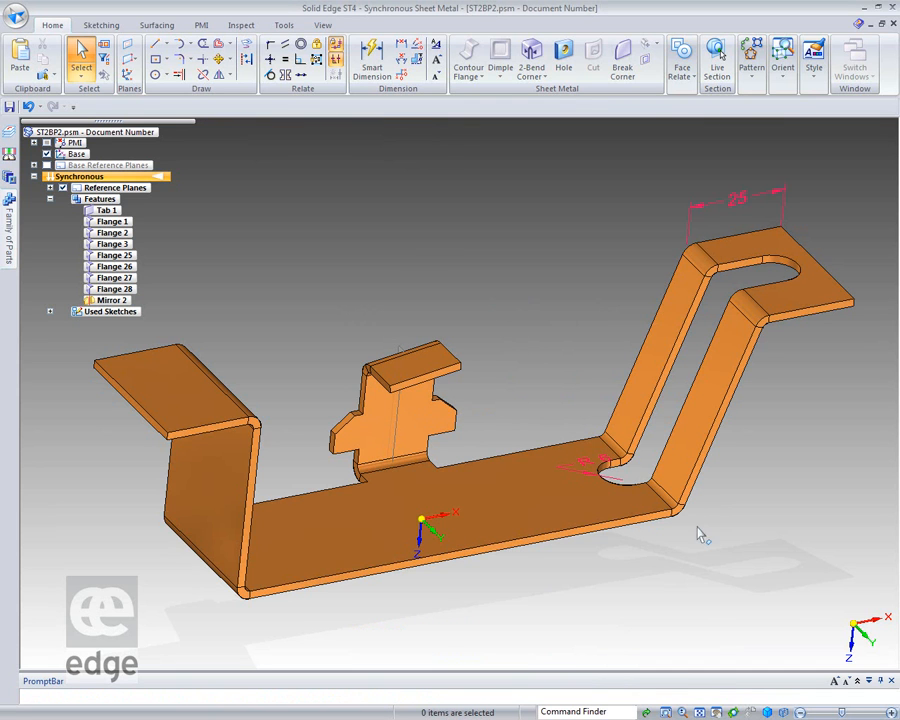
Turn off the coplanar live rule and align the slotted leg's end face with the middle flange's end face using a Coplanar relation.
{"action": "left_click", "coordinate": [682, 66]}
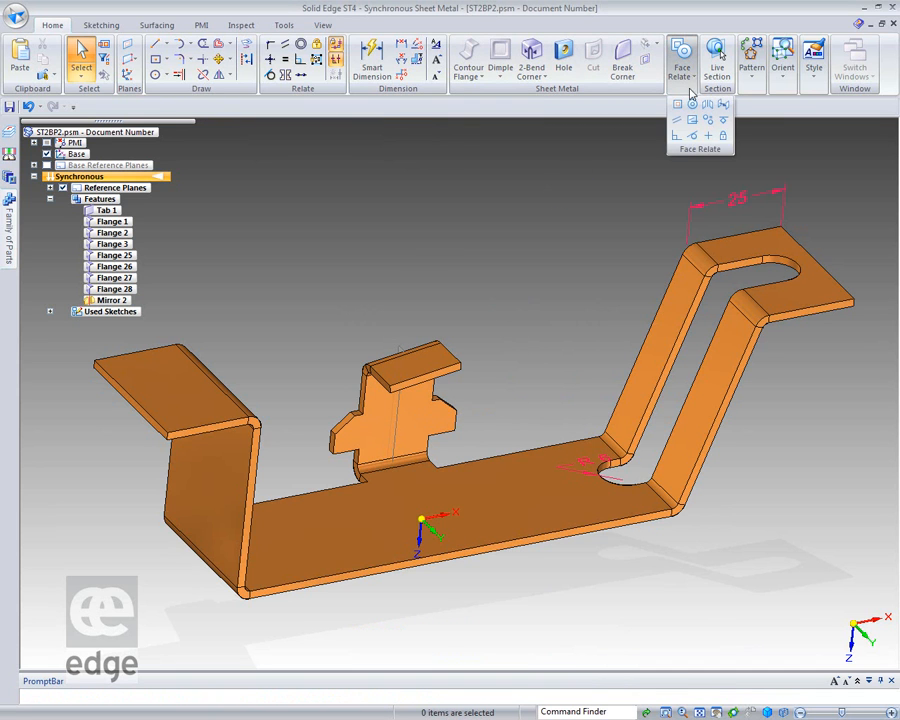
{"action": "left_click", "coordinate": [679, 111]}
{"action": "left_click", "coordinate": [761, 242]}
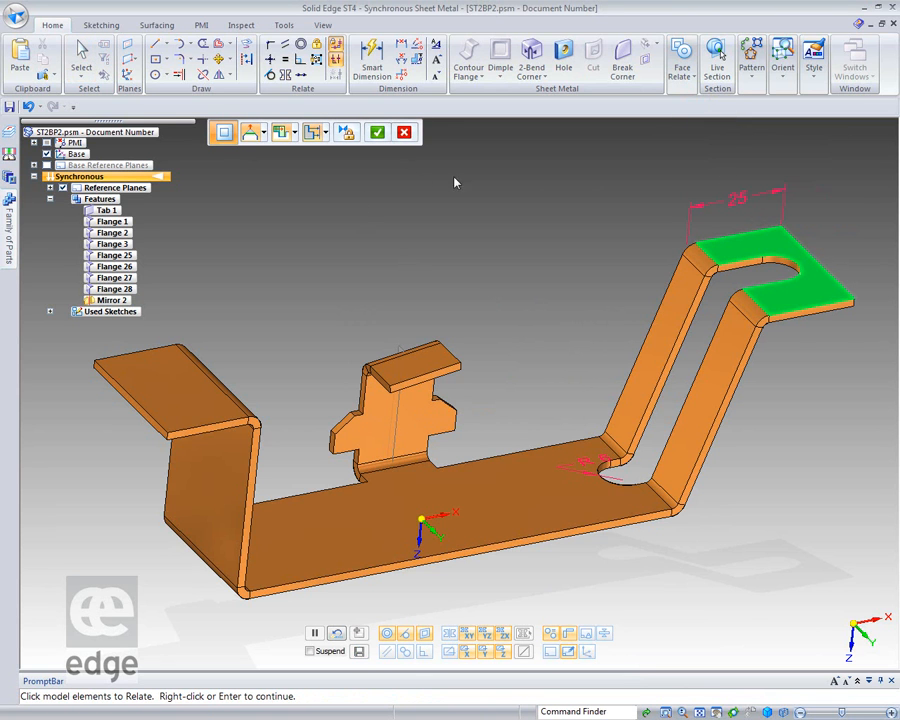
{"action": "left_click", "coordinate": [378, 134]}
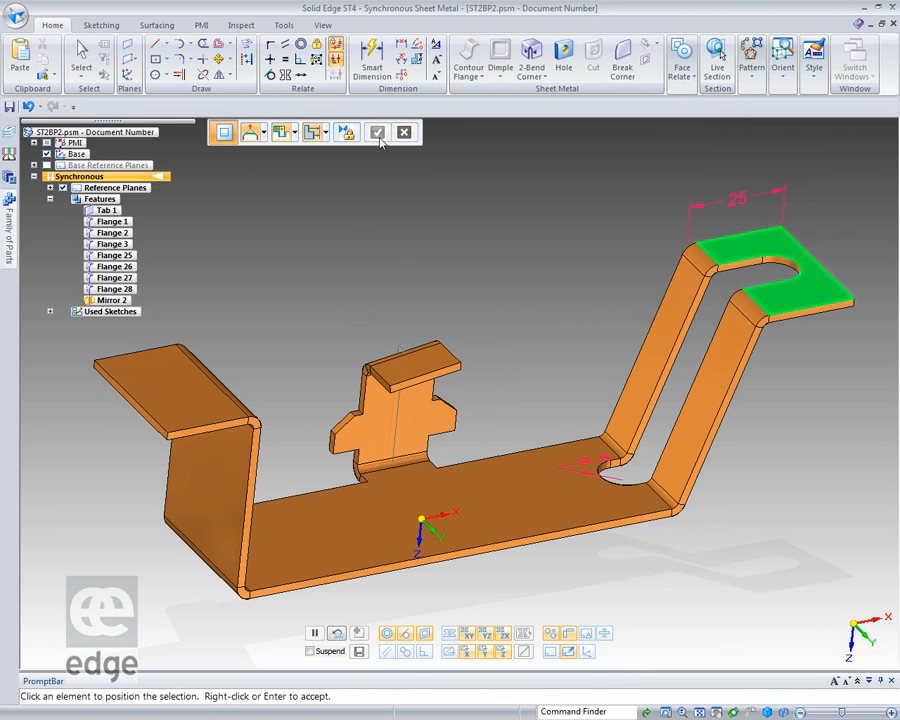
{"action": "left_click", "coordinate": [424, 636]}
{"action": "left_click", "coordinate": [416, 363]}
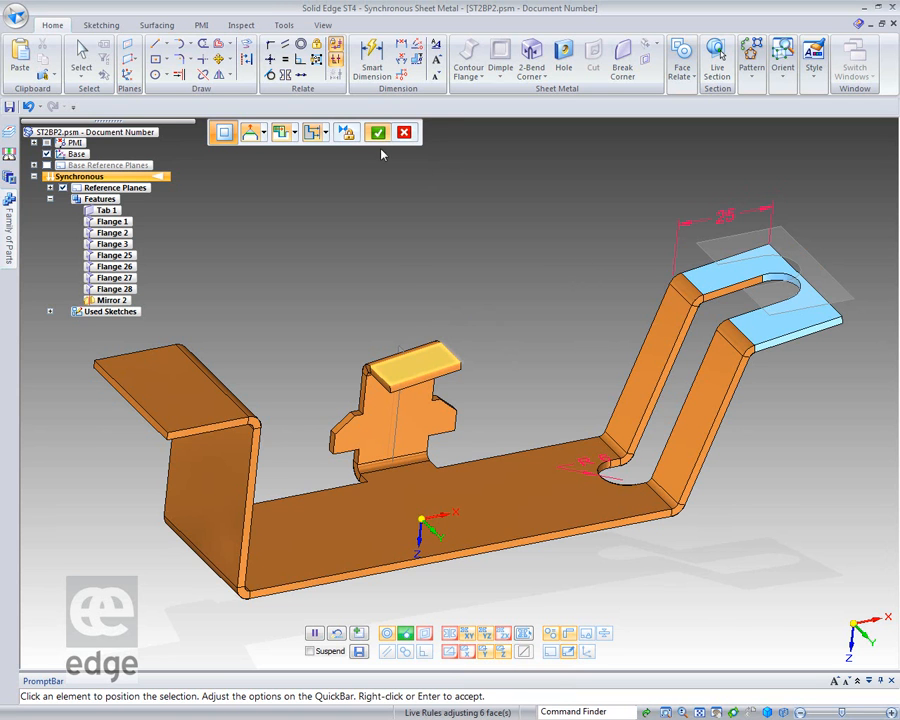
{"action": "right_click", "coordinate": [542, 287]}
Try to make the unslotted leg's end flange face coplanar with the middle flange's end face.
{"action": "middle_click_drag", "start_coordinate": [542, 287], "coordinate": [534, 259]}
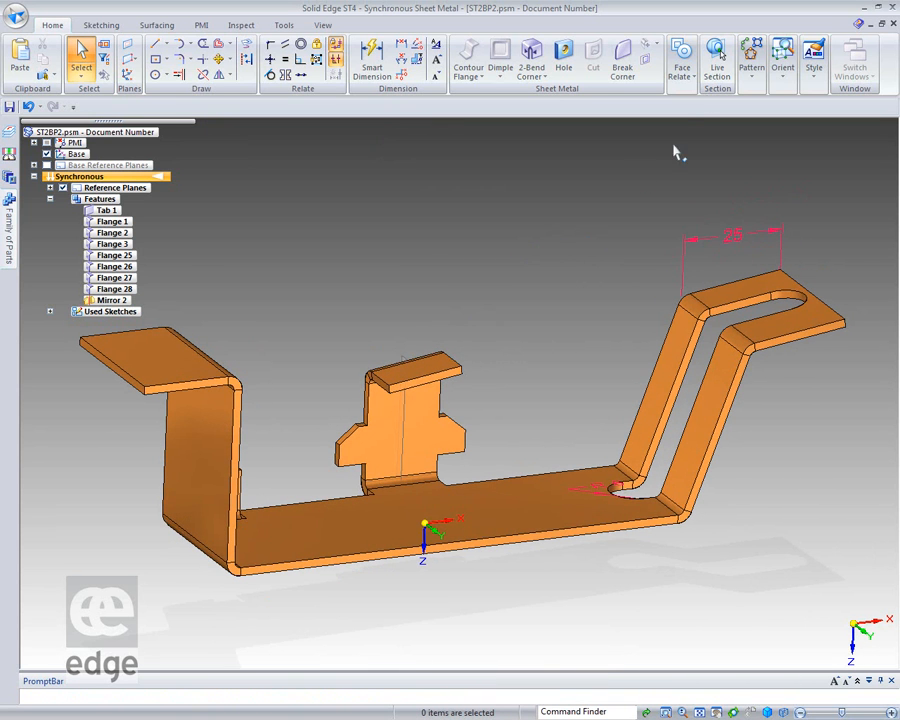
{"action": "left_click", "coordinate": [681, 68]}
{"action": "left_click", "coordinate": [682, 113]}
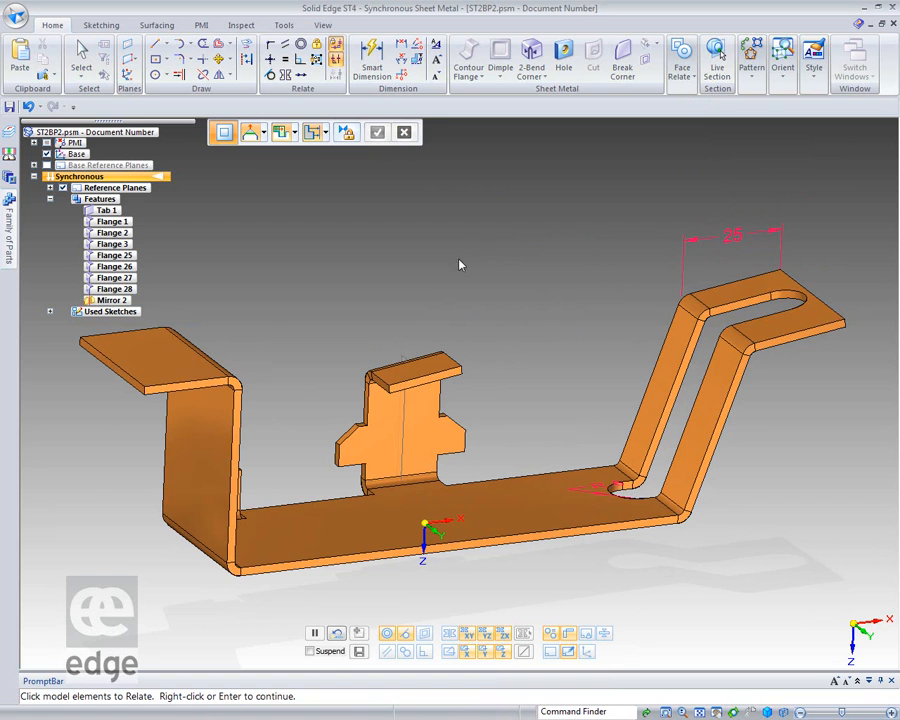
{"action": "left_click", "coordinate": [190, 351]}
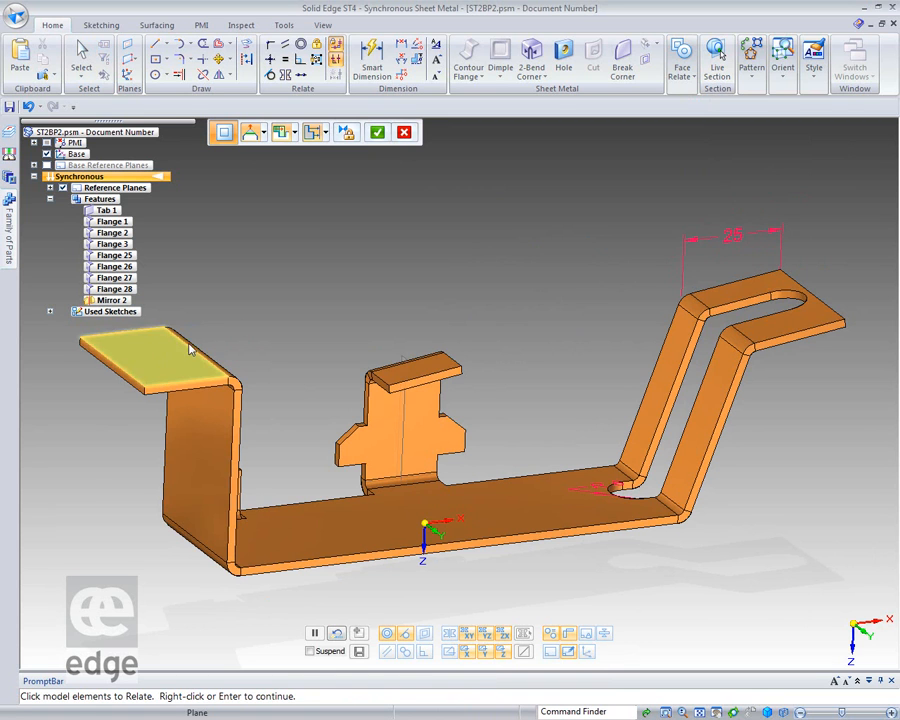
{"action": "left_click", "coordinate": [379, 134]}
{"action": "left_click", "coordinate": [430, 367]}
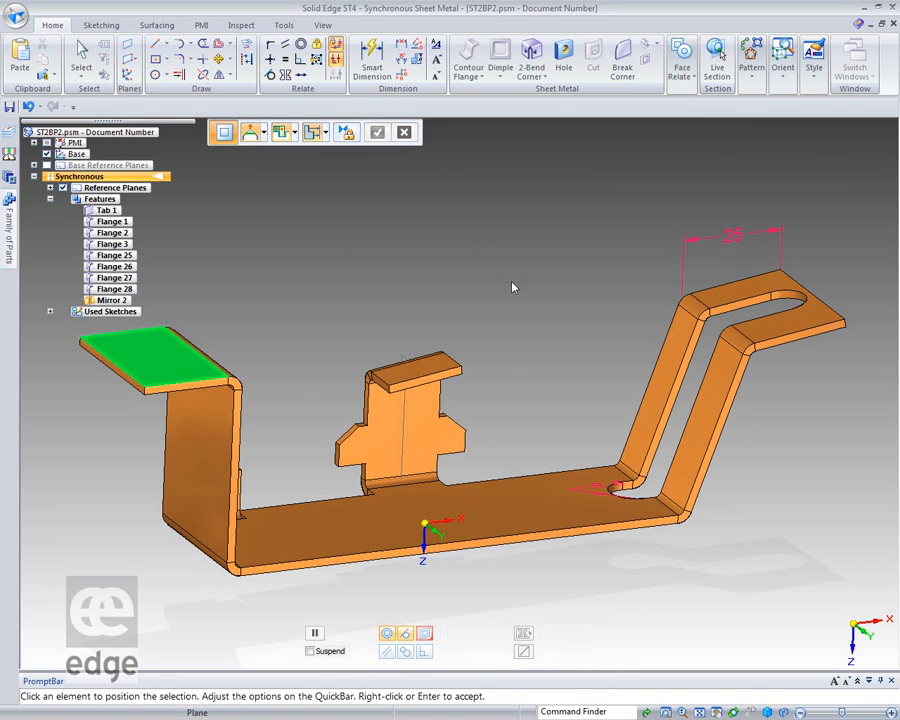
{"action": "left_click", "coordinate": [511, 398]}
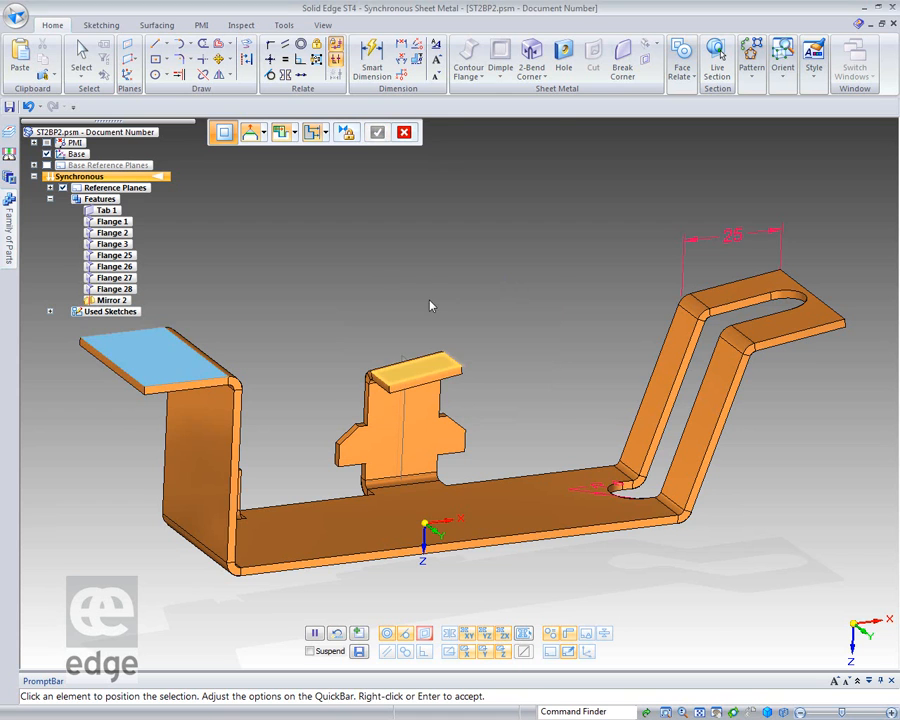
{"action": "key", "text": "Escape"}
Move the unslotted leg's end flange face freely toward the base plate to shorten that leg.
{"action": "left_click", "coordinate": [163, 362]}
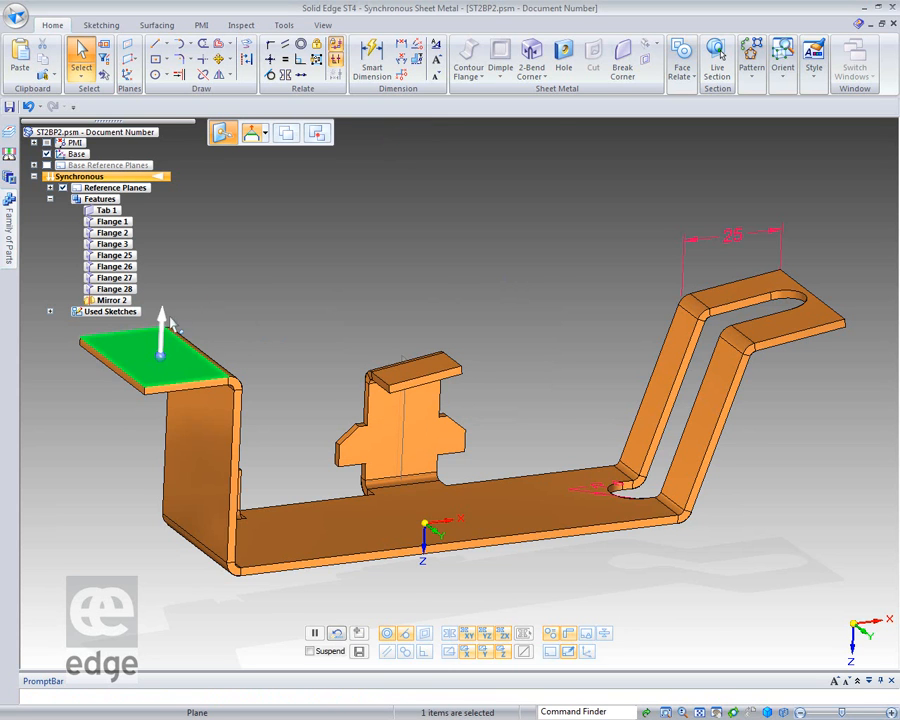
{"action": "left_click", "coordinate": [162, 338]}
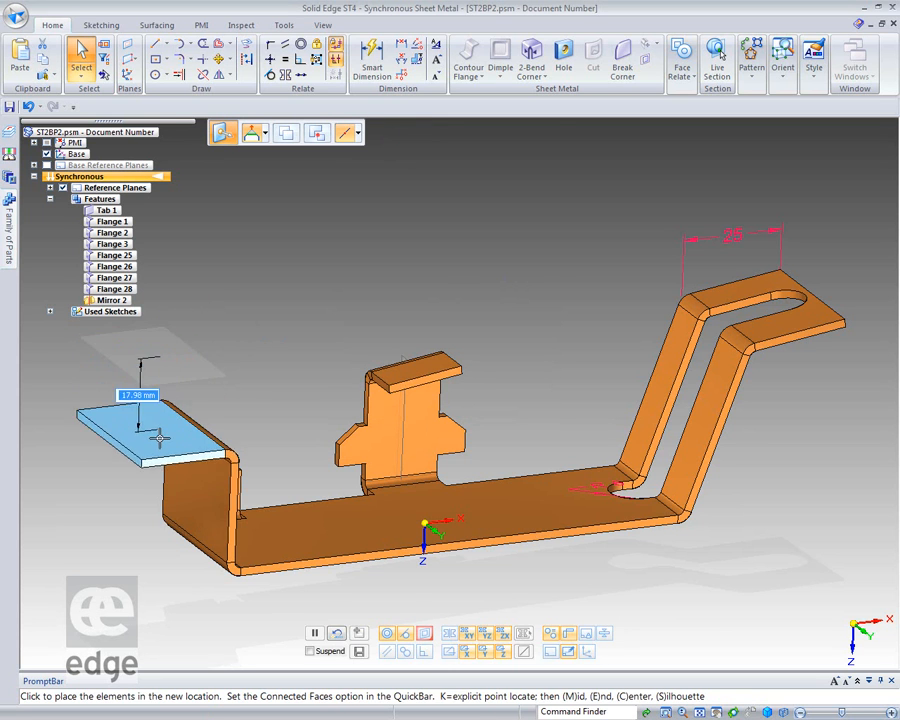
{"action": "left_click", "coordinate": [165, 470]}
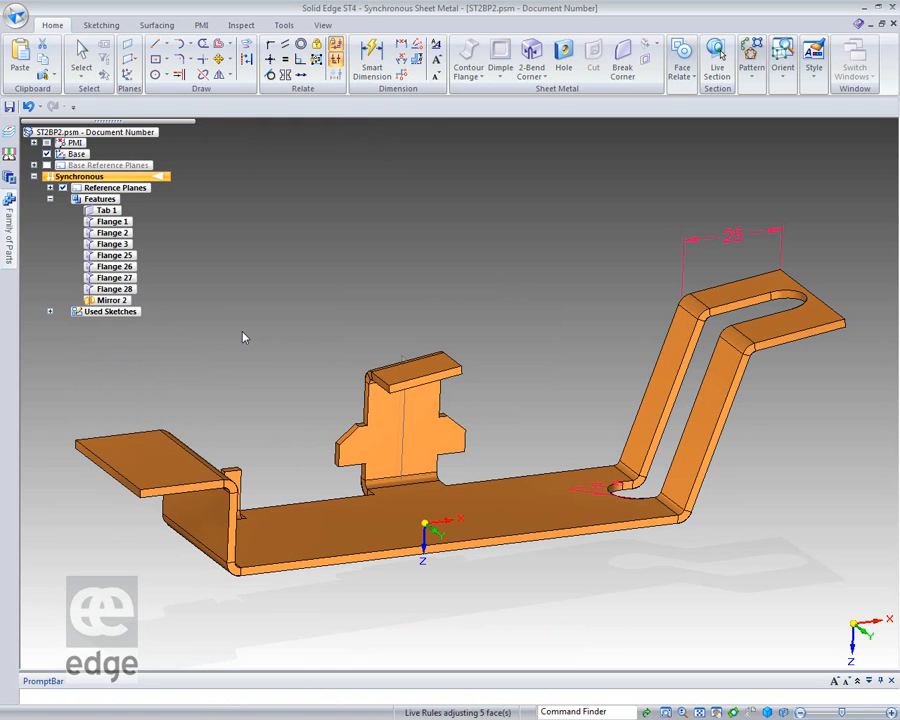
Align the unslotted leg's end flange face coplanar with the middle flange's end flange face using a face relationship.
{"action": "middle_click_drag", "start_coordinate": [347, 290], "coordinate": [321, 267]}
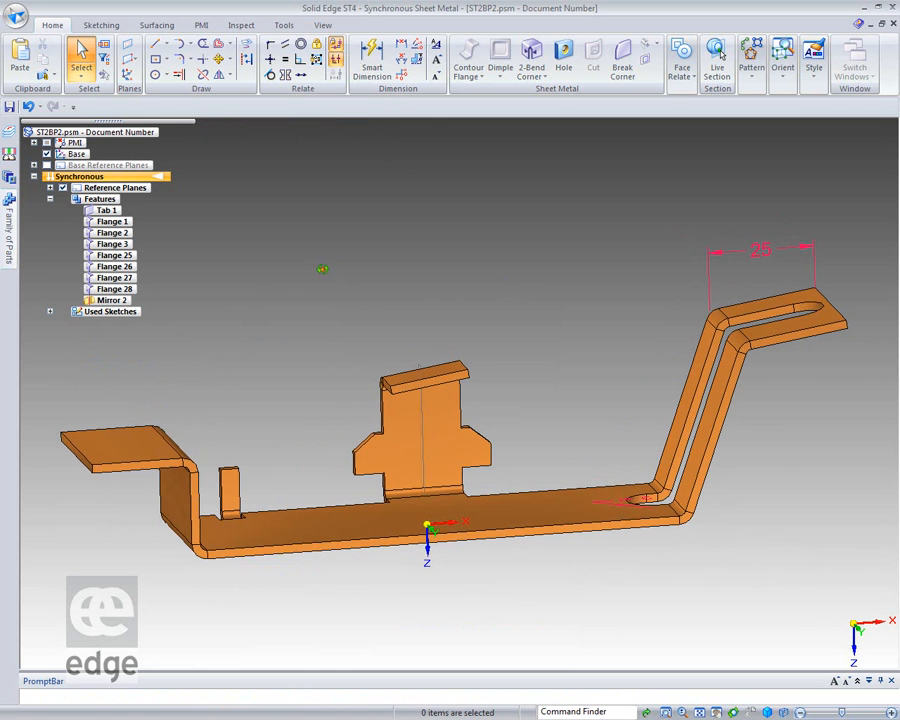
{"action": "left_click", "coordinate": [686, 65]}
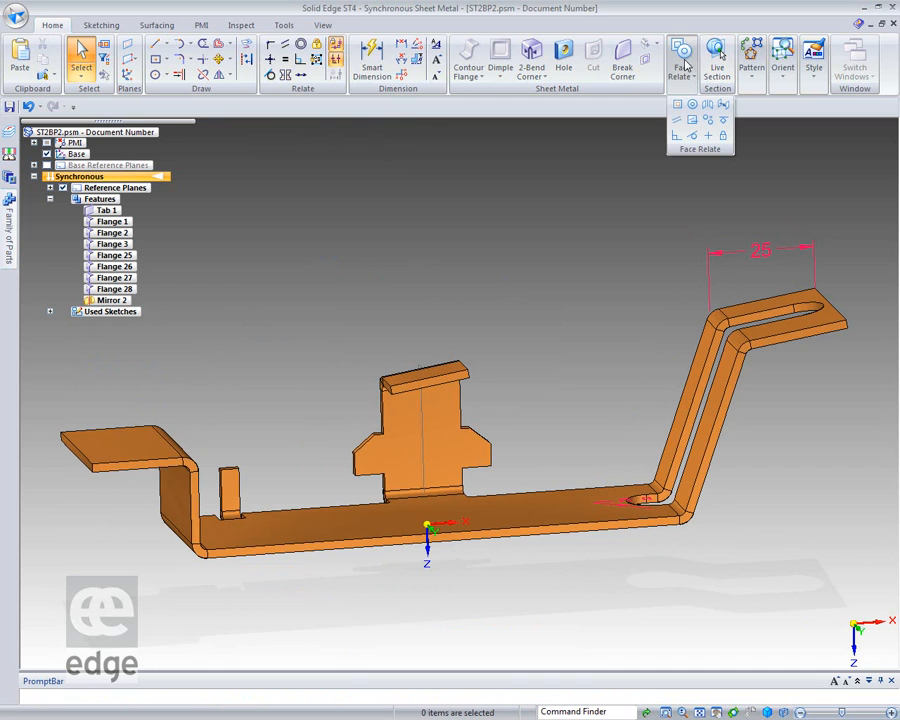
{"action": "left_click", "coordinate": [707, 104]}
{"action": "left_click", "coordinate": [127, 451]}
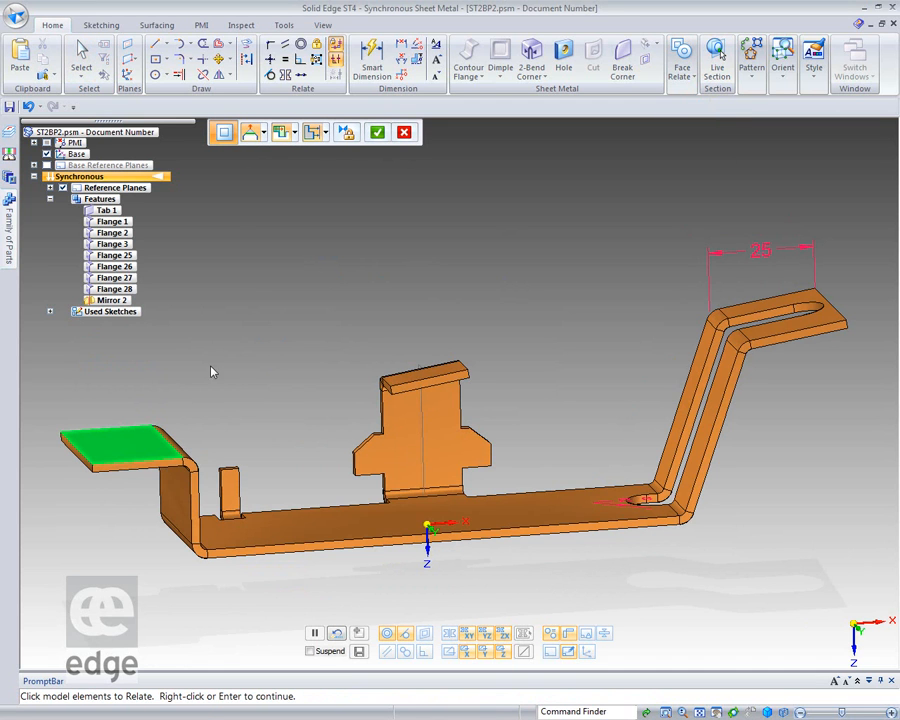
{"action": "left_click", "coordinate": [377, 132]}
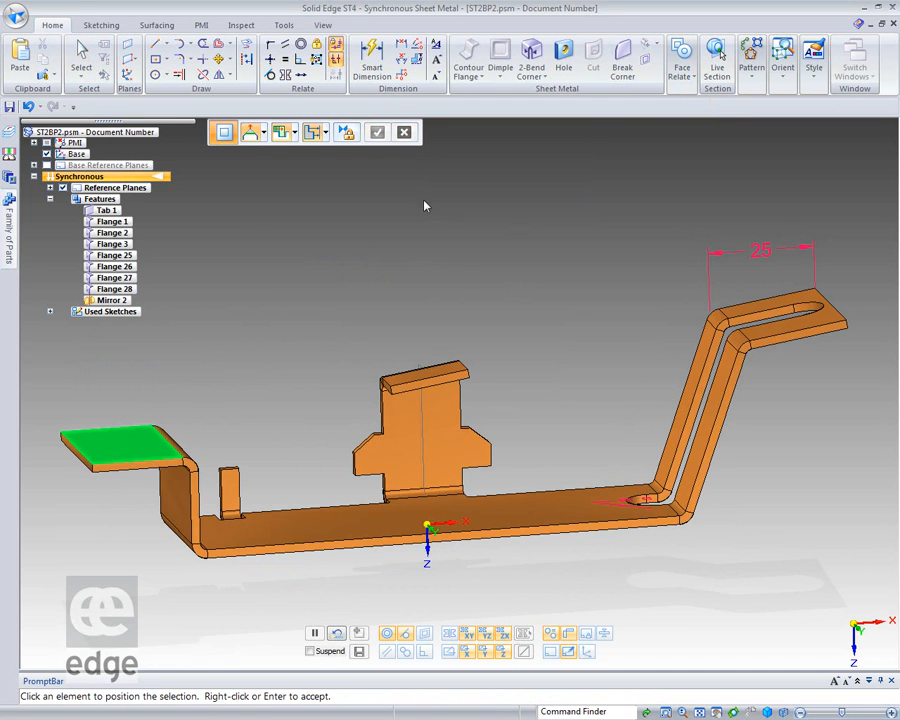
{"action": "left_click", "coordinate": [435, 373]}
{"action": "right_click", "coordinate": [477, 302]}
Mirror Flange 1, the narrow side flange, about the base plate's opposite long edge face.
{"action": "middle_click_drag", "start_coordinate": [530, 272], "coordinate": [267, 549]}
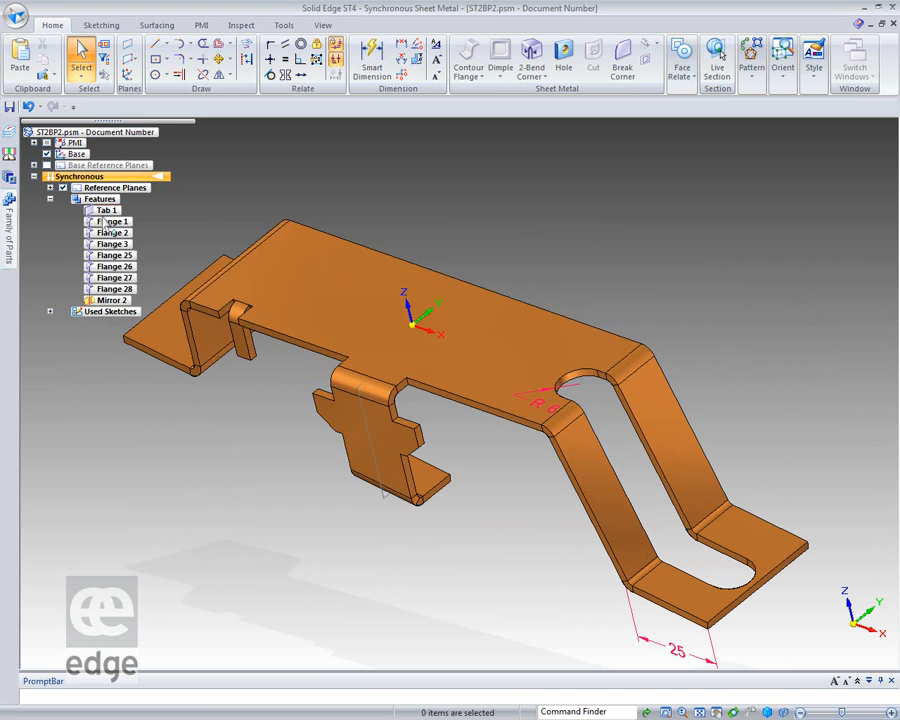
{"action": "left_click", "coordinate": [112, 222]}
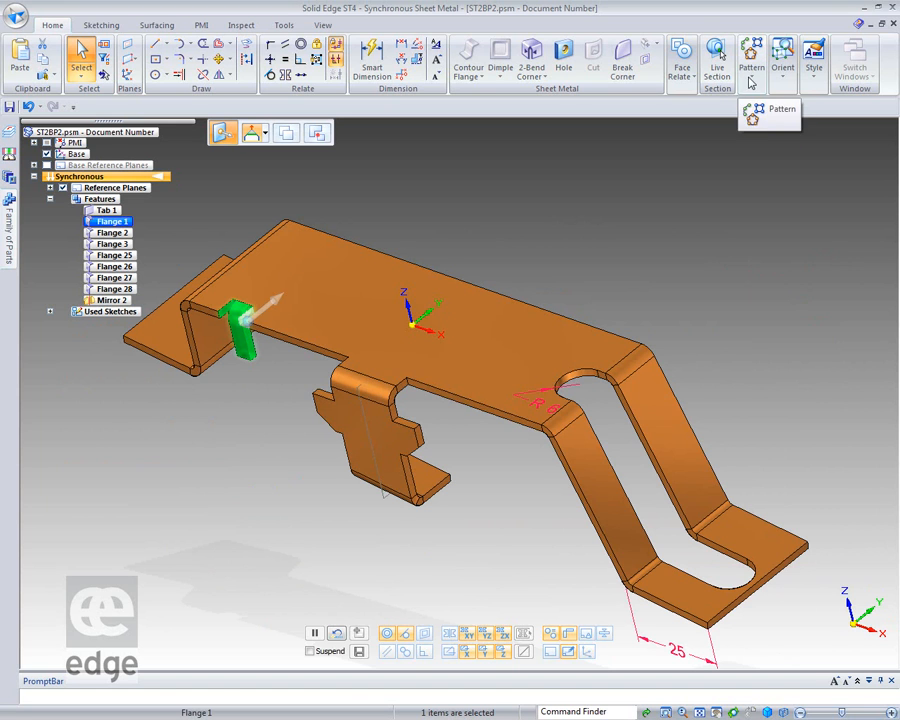
{"action": "left_click", "coordinate": [752, 80]}
{"action": "left_click", "coordinate": [752, 143]}
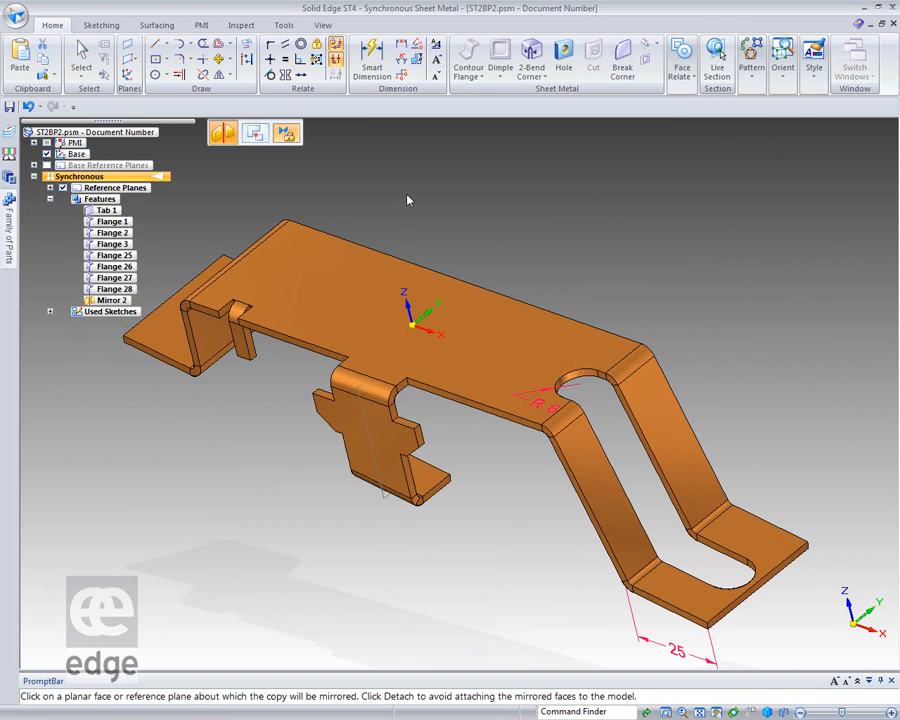
{"action": "right_click", "coordinate": [350, 250]}
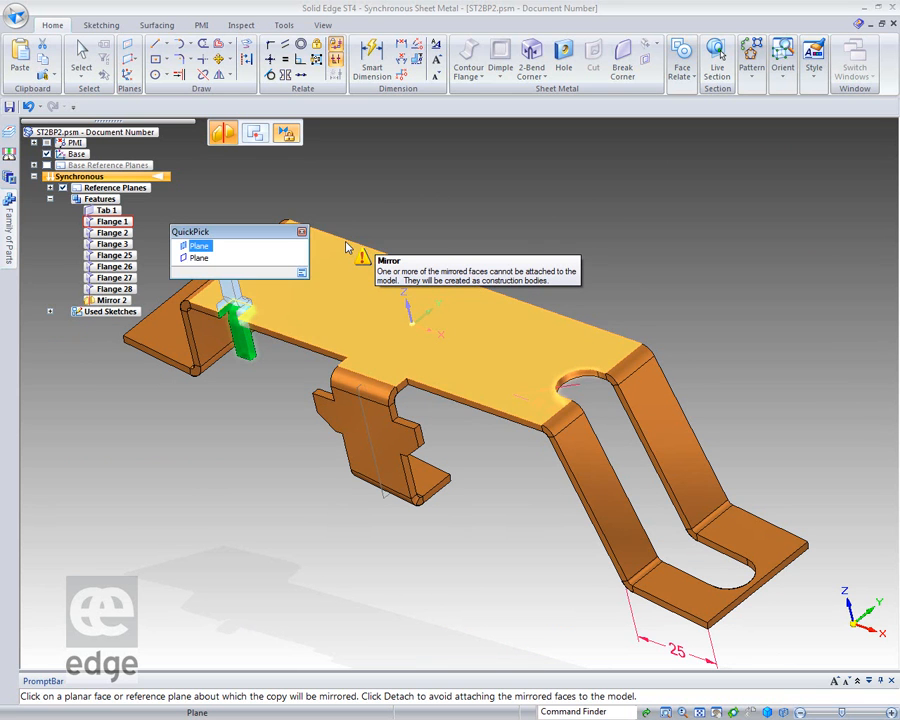
{"action": "left_click", "coordinate": [196, 259]}
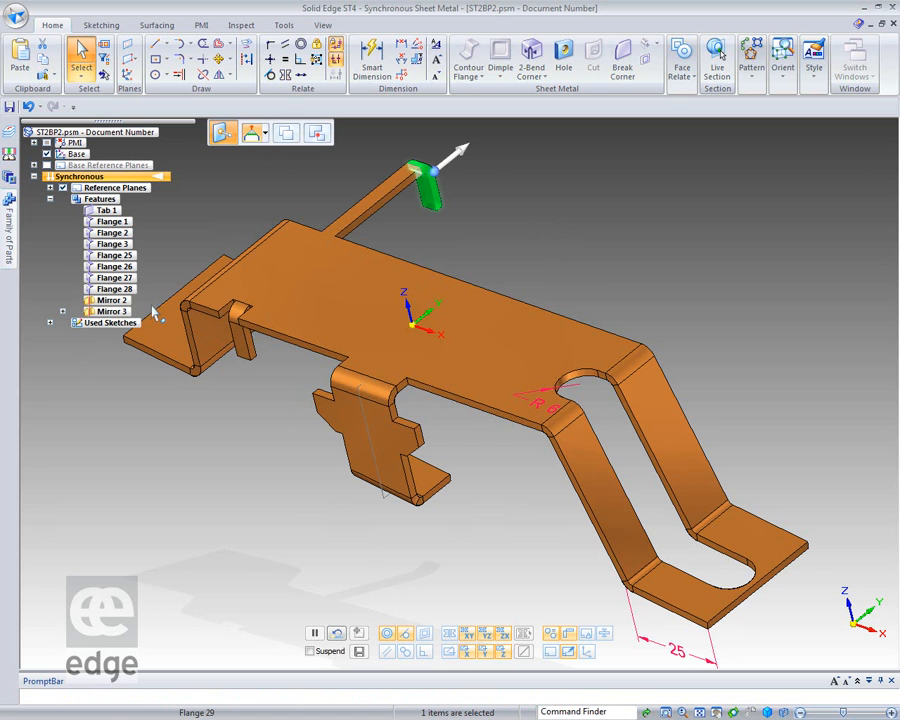
{"action": "left_click", "coordinate": [464, 160]}
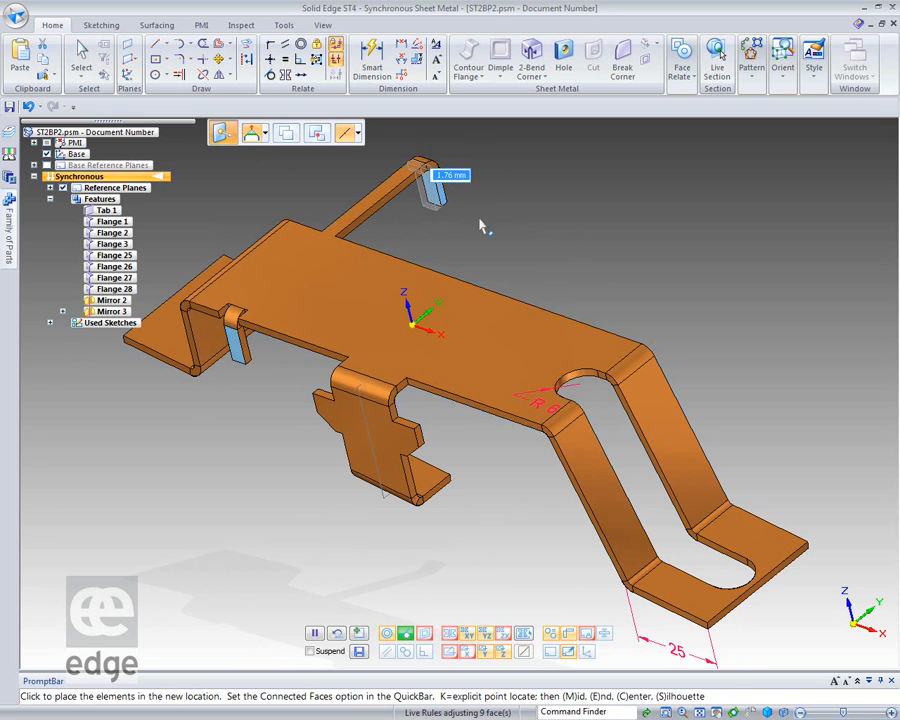
{"action": "left_click", "coordinate": [486, 224]}
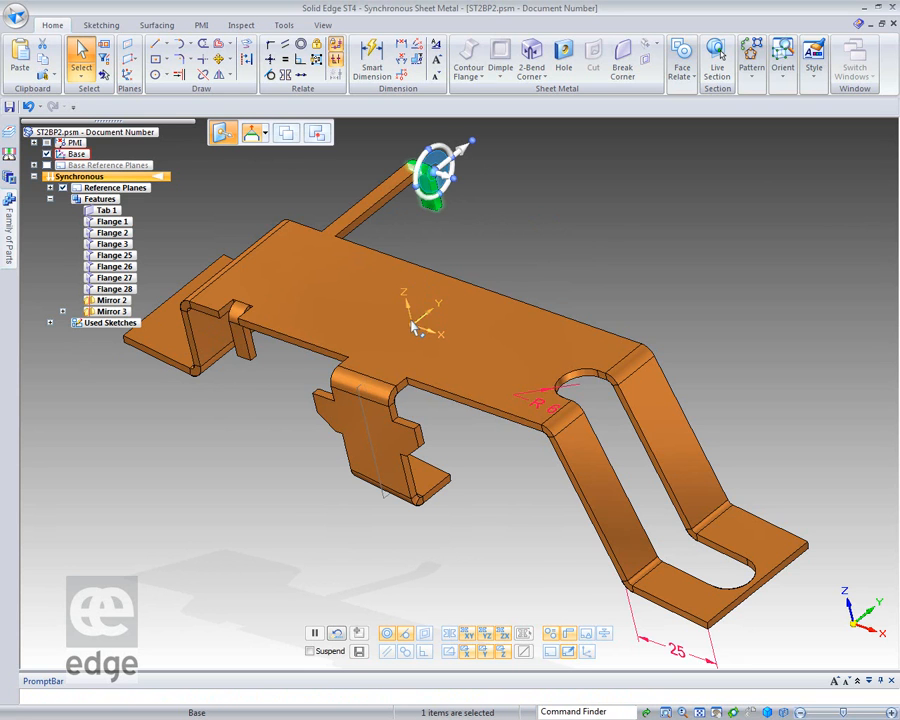
{"action": "left_click", "coordinate": [675, 275]}
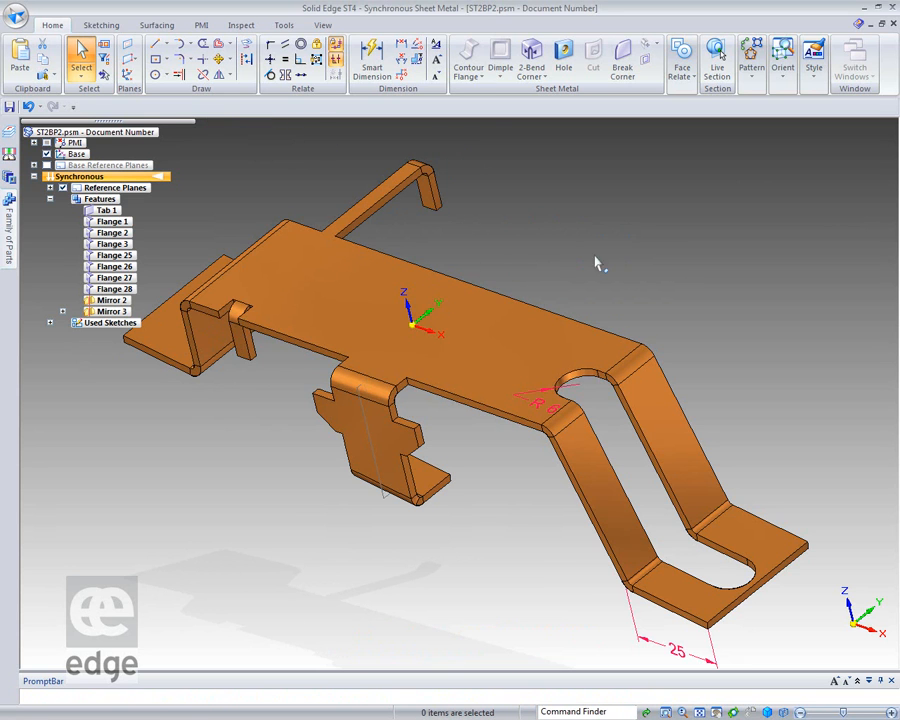
Break the Mirror 3 feature so its mirrored narrow flange becomes an independent flange.
{"action": "left_click", "coordinate": [62, 311]}
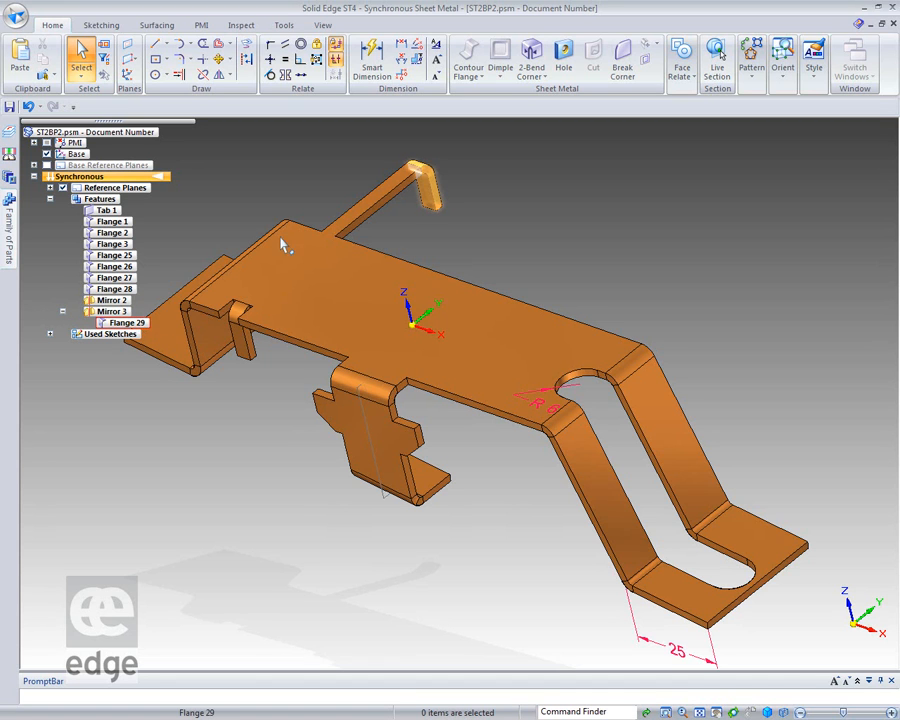
{"action": "left_click", "coordinate": [110, 314]}
{"action": "right_click", "coordinate": [111, 316]}
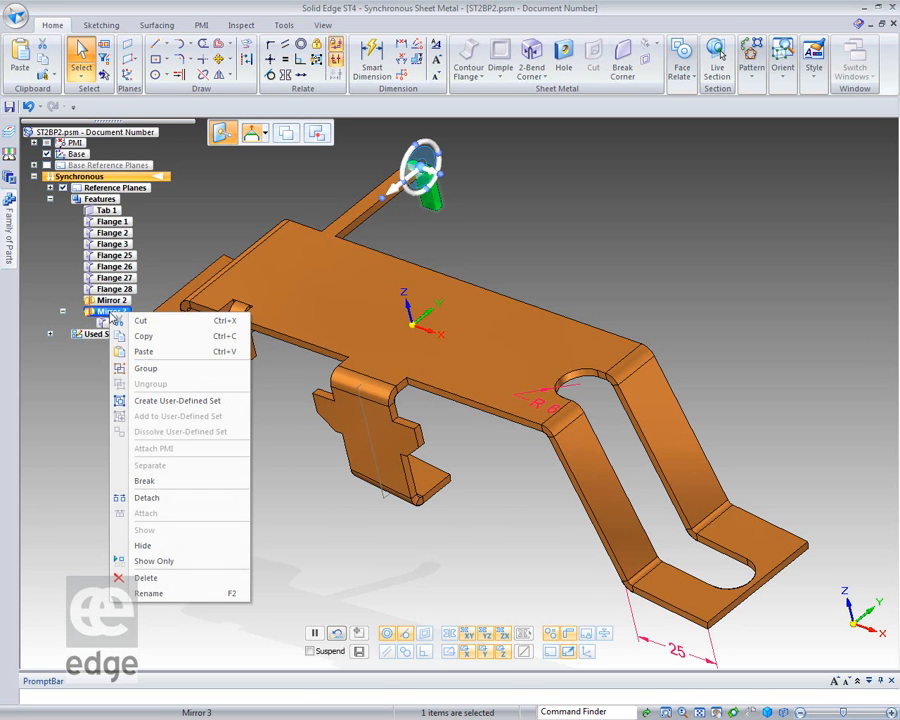
{"action": "left_click", "coordinate": [145, 483]}
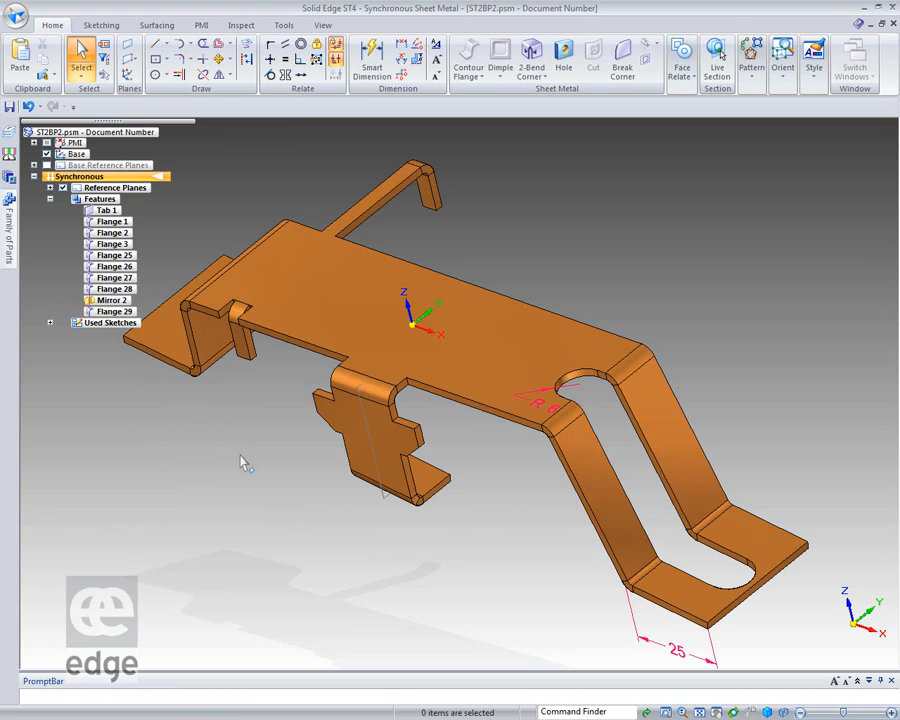
Move the independent narrow flange's face about 34 mm inward so it sits at the base plate's far edge.
{"action": "right_click", "coordinate": [428, 204]}
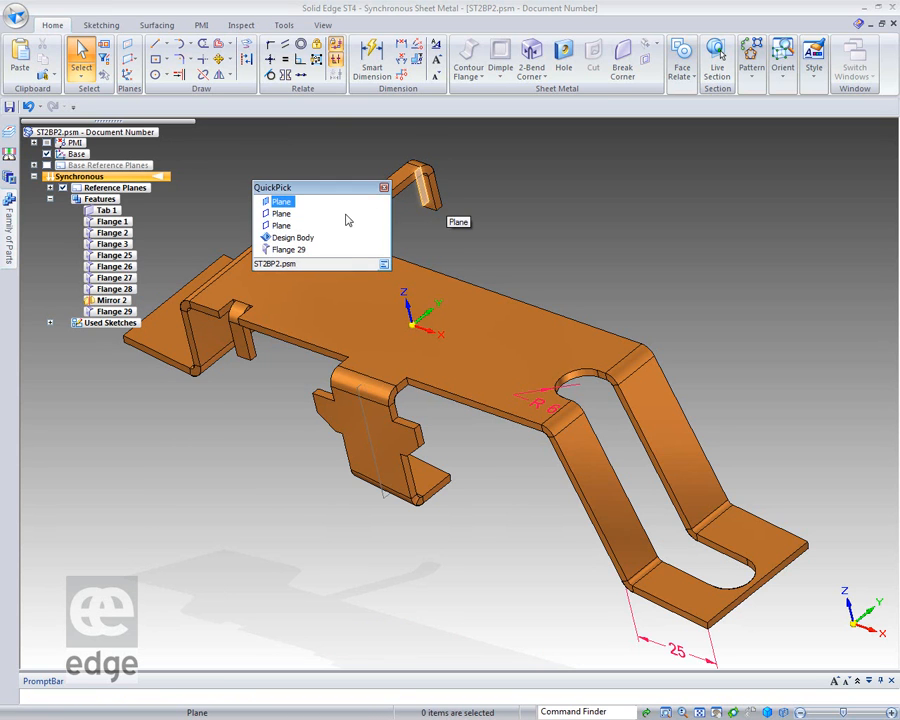
{"action": "left_click", "coordinate": [284, 217]}
{"action": "left_click", "coordinate": [411, 217]}
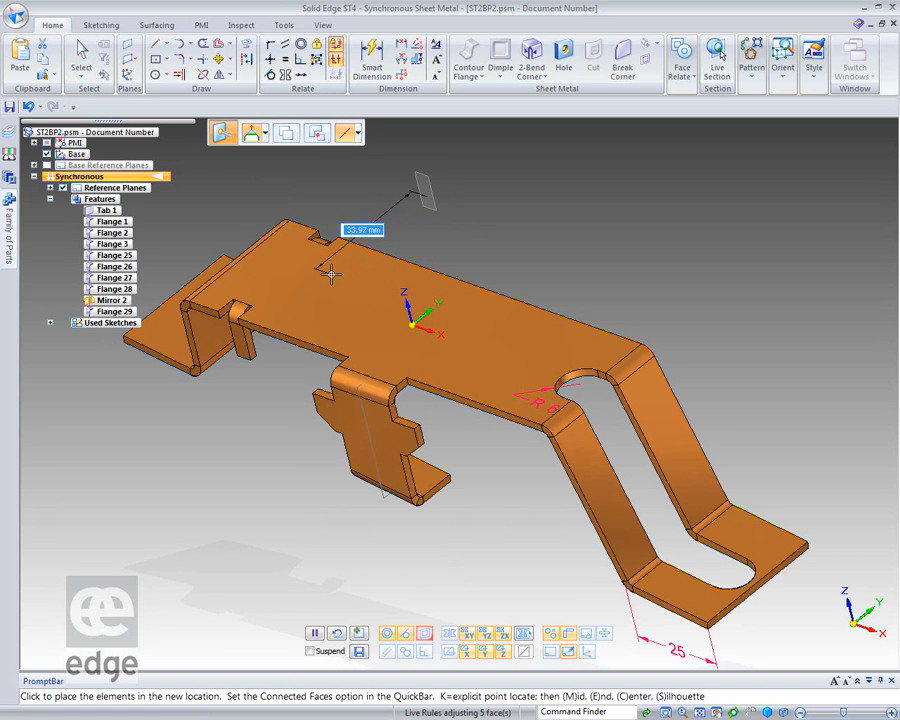
{"action": "left_click", "coordinate": [530, 221]}
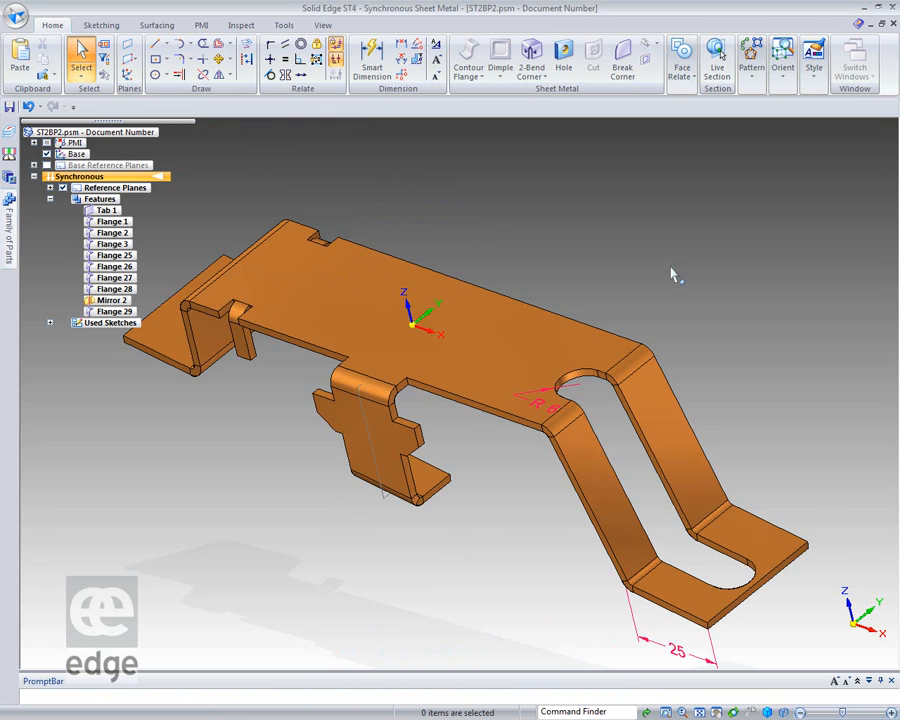
Select Flange 2 and Flange 3 together and relocate their steering wheel onto the base plate edge at the corner beside the middle flange's bend.
{"action": "key", "text": "ctrl+f"}
{"action": "key", "text": "Escape"}
{"action": "key", "text": "ctrl+i"}
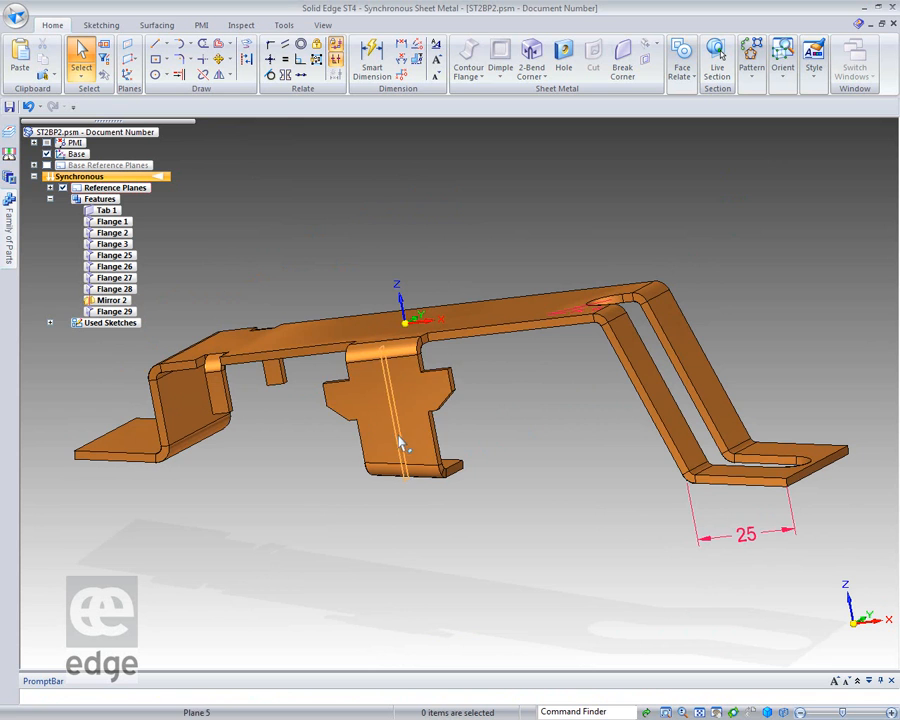
{"action": "middle_click_drag", "start_coordinate": [531, 193], "coordinate": [511, 214]}
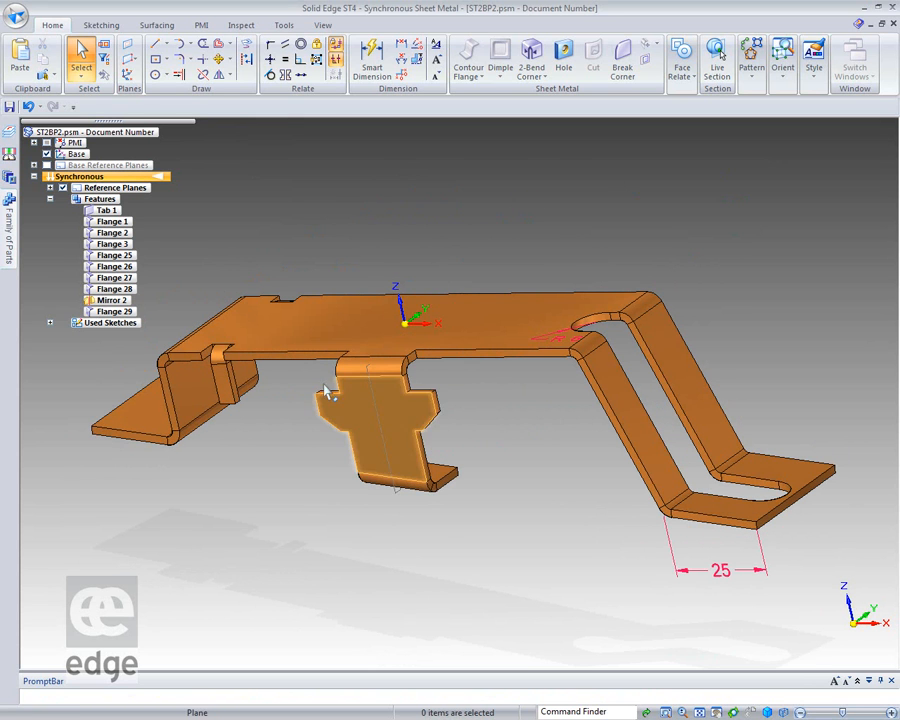
{"action": "left_click", "coordinate": [115, 233]}
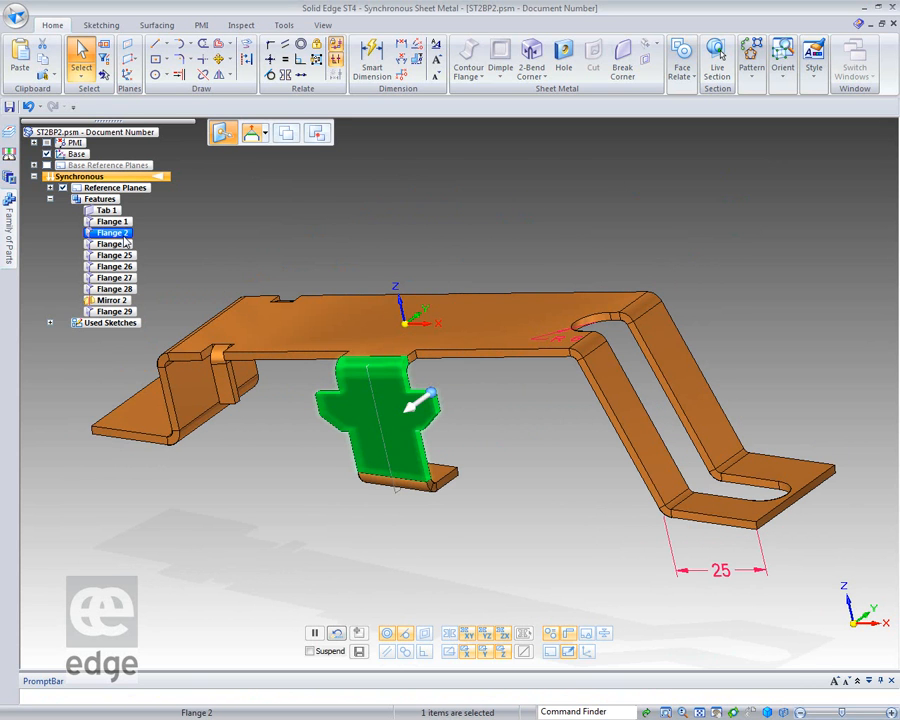
{"action": "left_click", "coordinate": [113, 244], "text": "ctrl"}
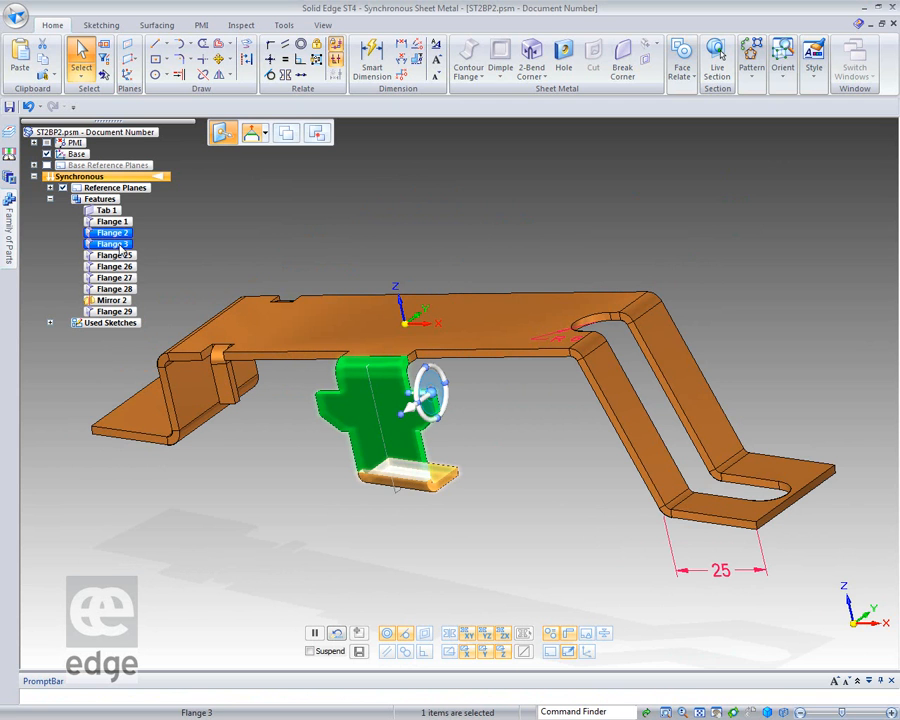
{"action": "mouse_move", "coordinate": [540, 549]}
{"action": "middle_mouse_down"}
{"action": "mouse_move", "coordinate": [410, 590]}
{"action": "mouse_move", "coordinate": [542, 548]}
{"action": "middle_mouse_up"}
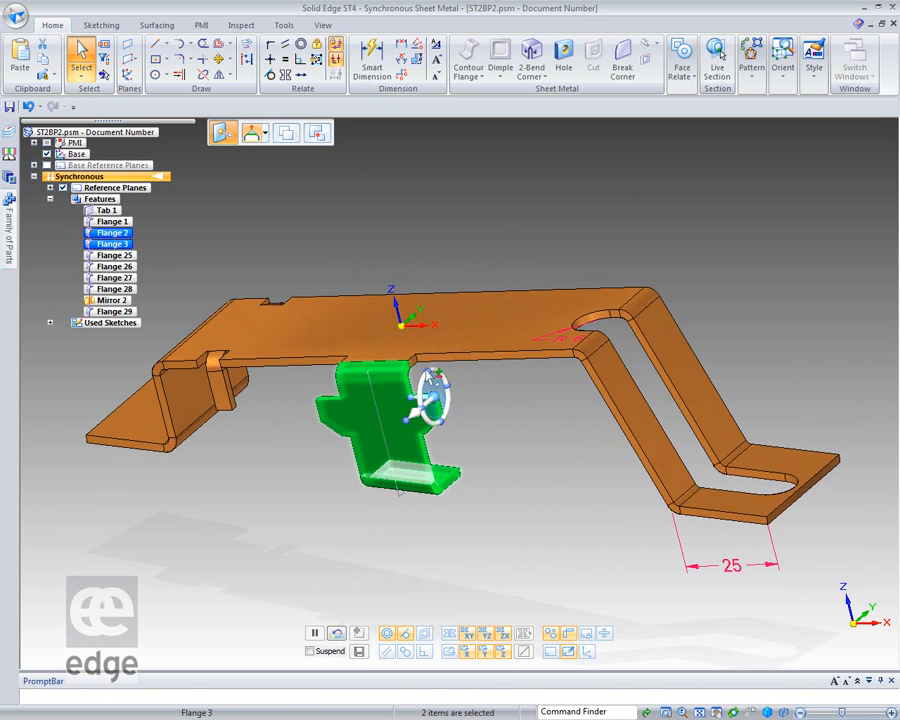
{"action": "left_click_drag", "start_coordinate": [427, 393], "coordinate": [455, 330]}
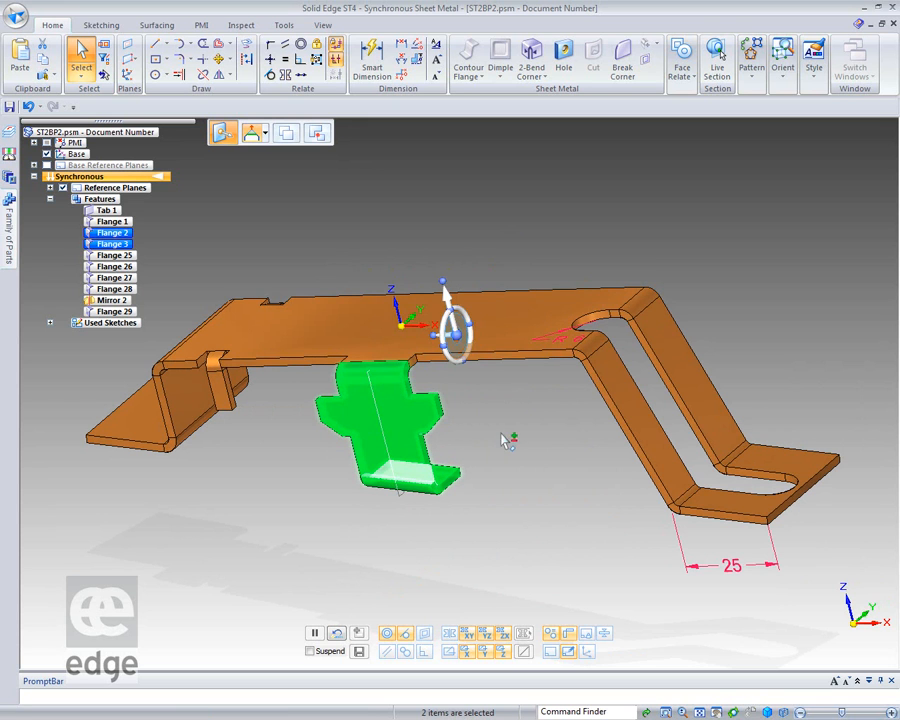
{"action": "left_click", "coordinate": [434, 337]}
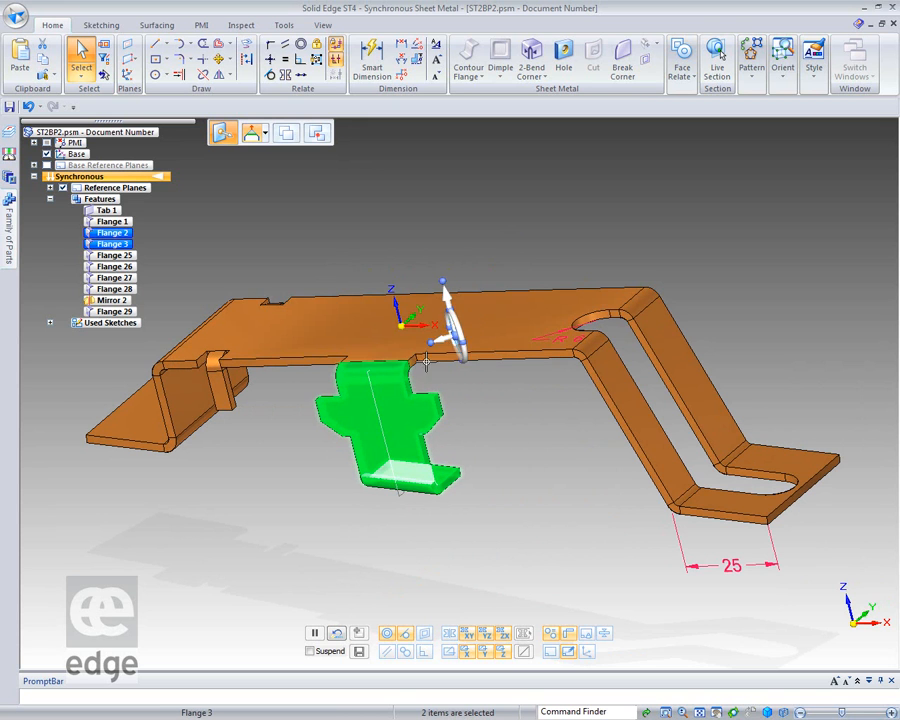
{"action": "left_click", "coordinate": [428, 584]}
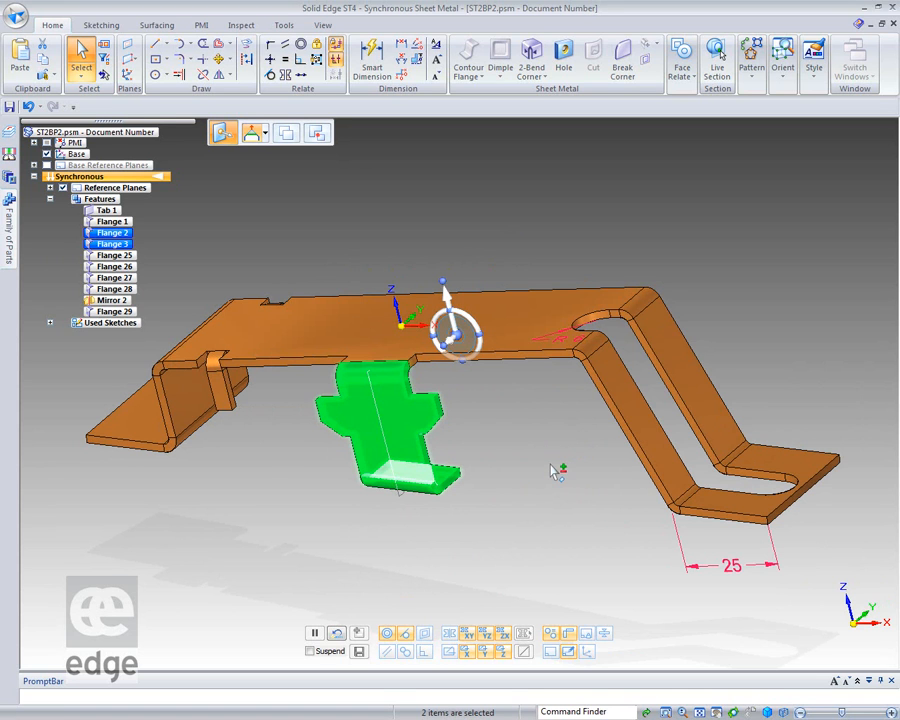
{"action": "left_click", "coordinate": [456, 336]}
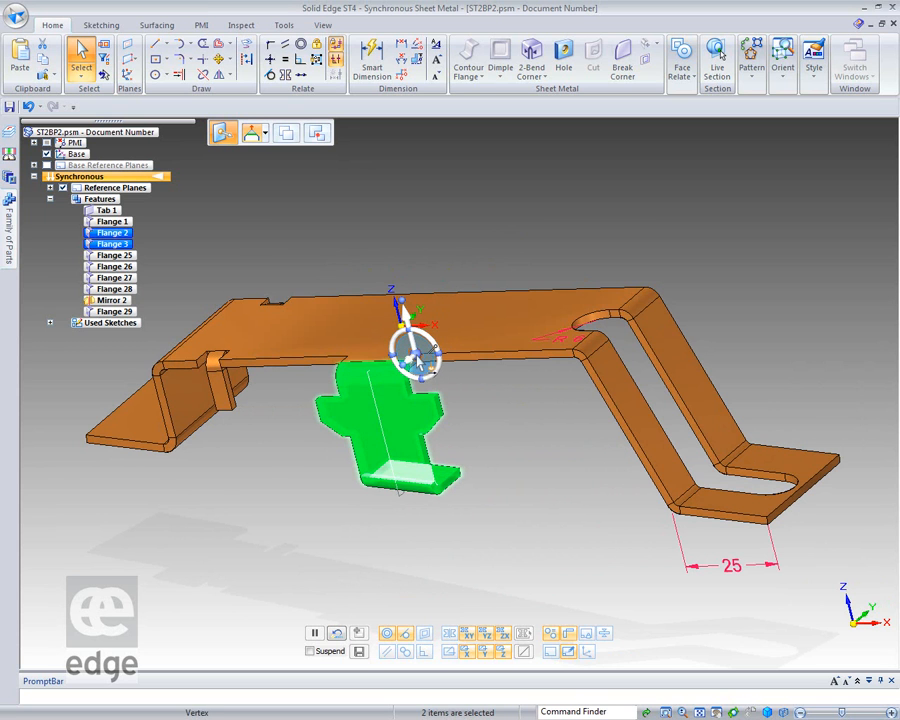
{"action": "left_click", "coordinate": [425, 370]}
{"action": "scroll", "coordinate": [470, 398], "scroll_direction": "up", "scroll_amount": 3}
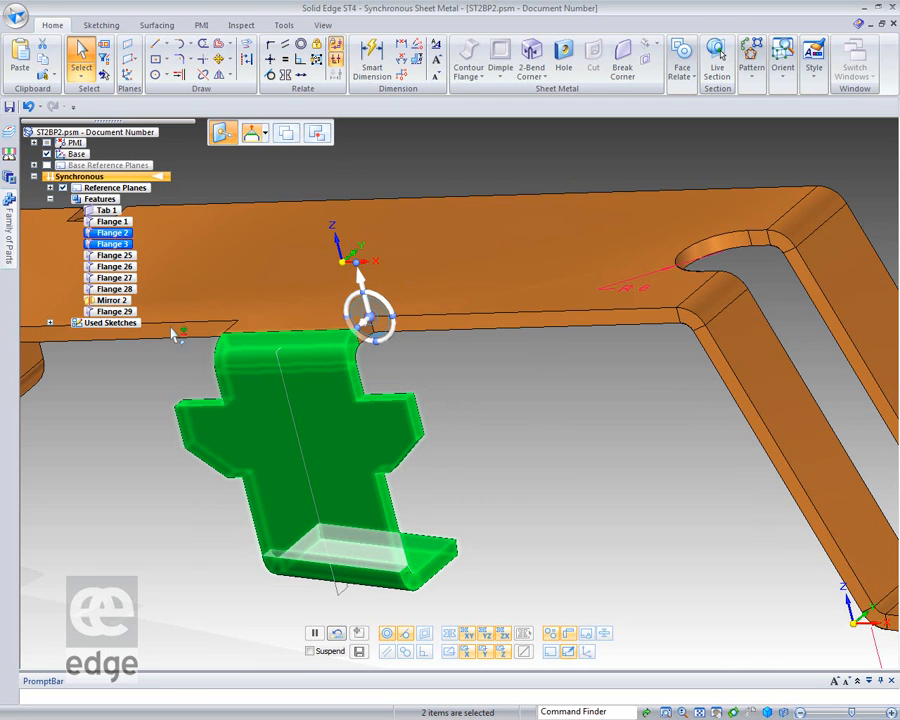
Copy Flange 2 and Flange 3 and paste them flipped at the base plate's opposite long edge.
{"action": "left_click", "coordinate": [43, 62]}
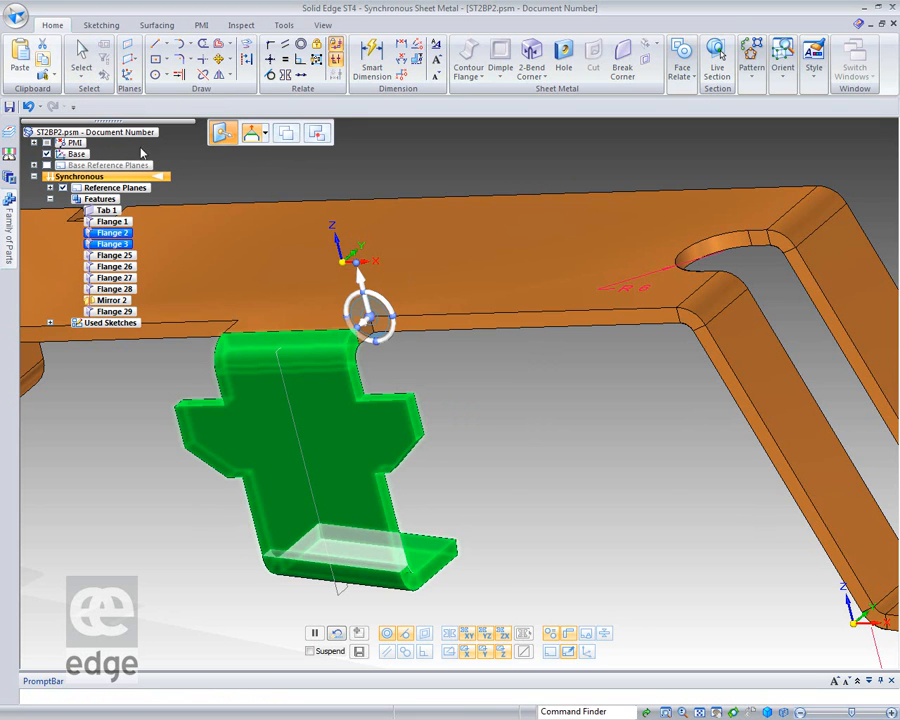
{"action": "left_click", "coordinate": [660, 480]}
{"action": "middle_click_drag", "start_coordinate": [673, 416], "coordinate": [420, 450]}
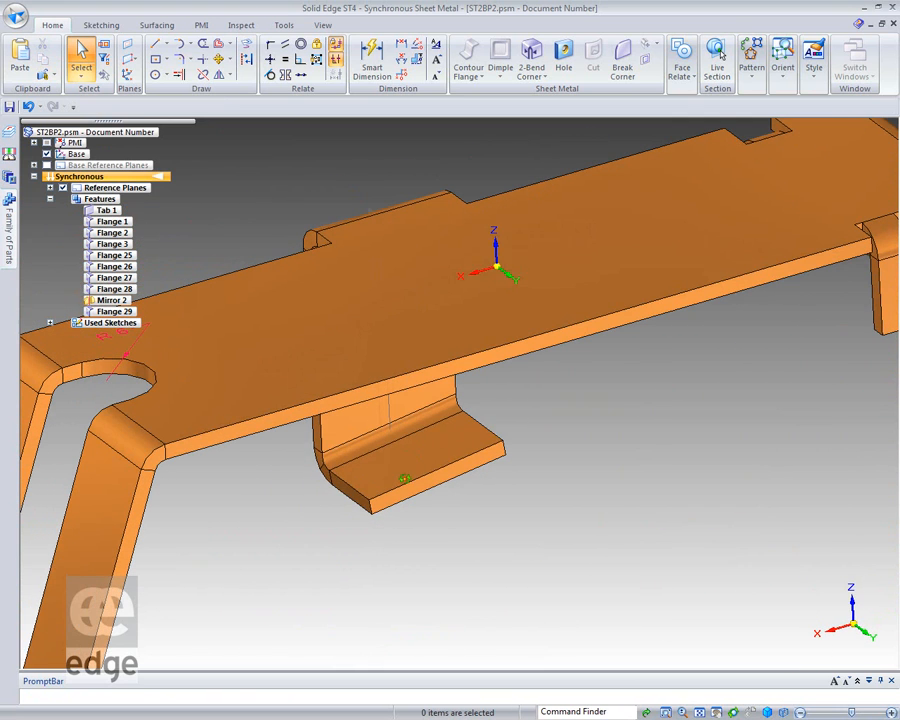
{"action": "left_click", "coordinate": [21, 57]}
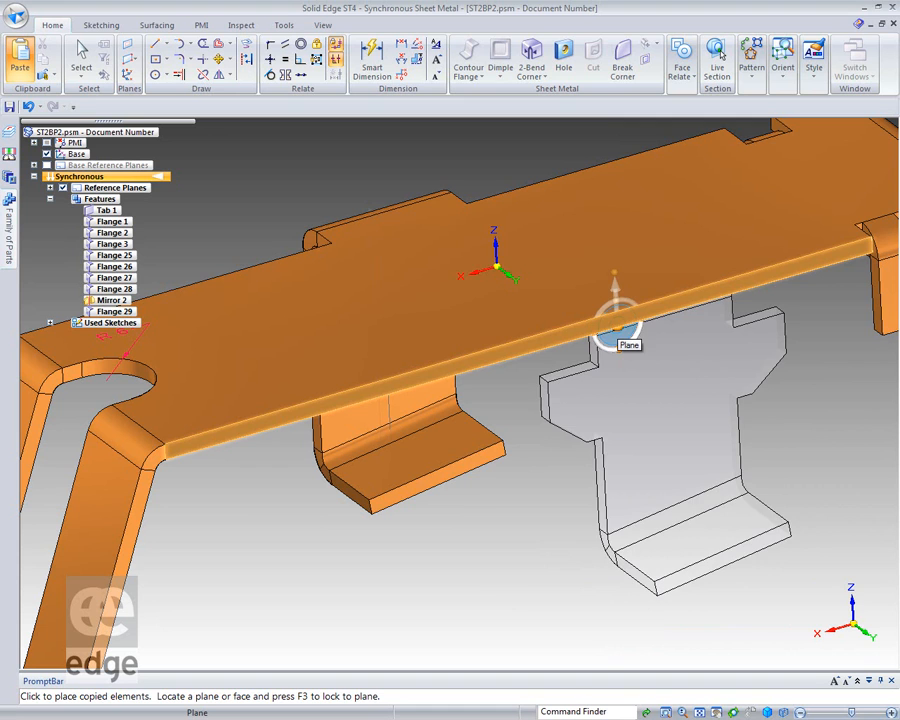
{"action": "key", "text": "f"}
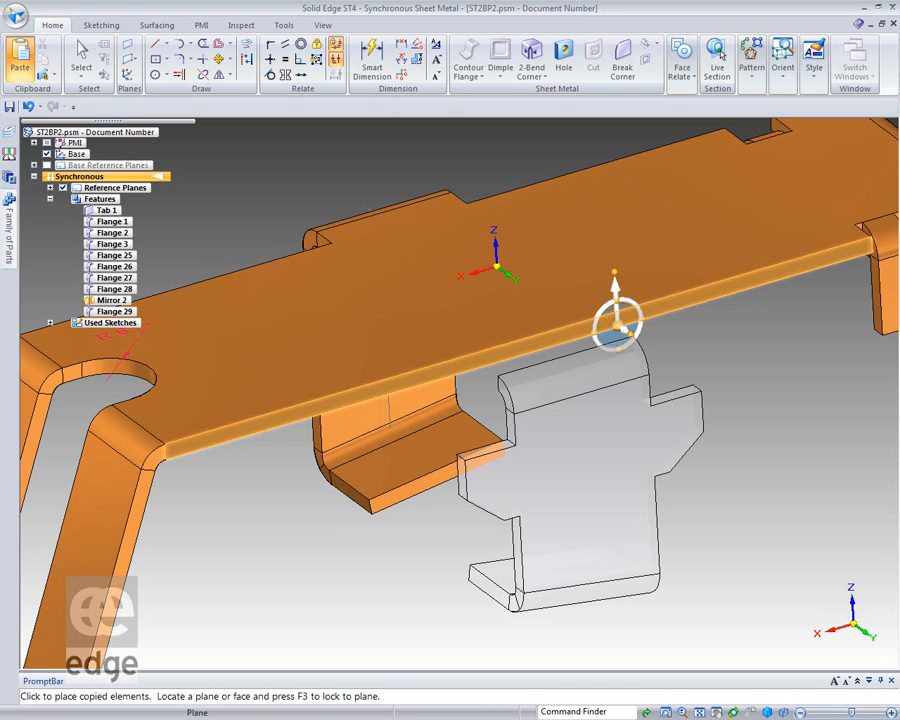
{"action": "key", "text": "Escape"}
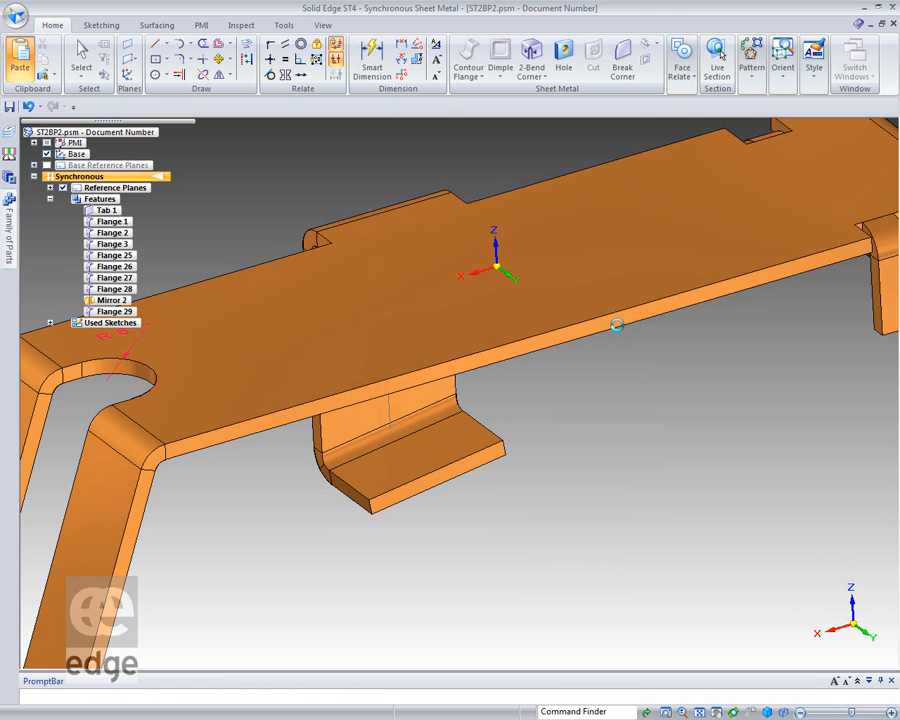
{"action": "left_click", "coordinate": [617, 325]}
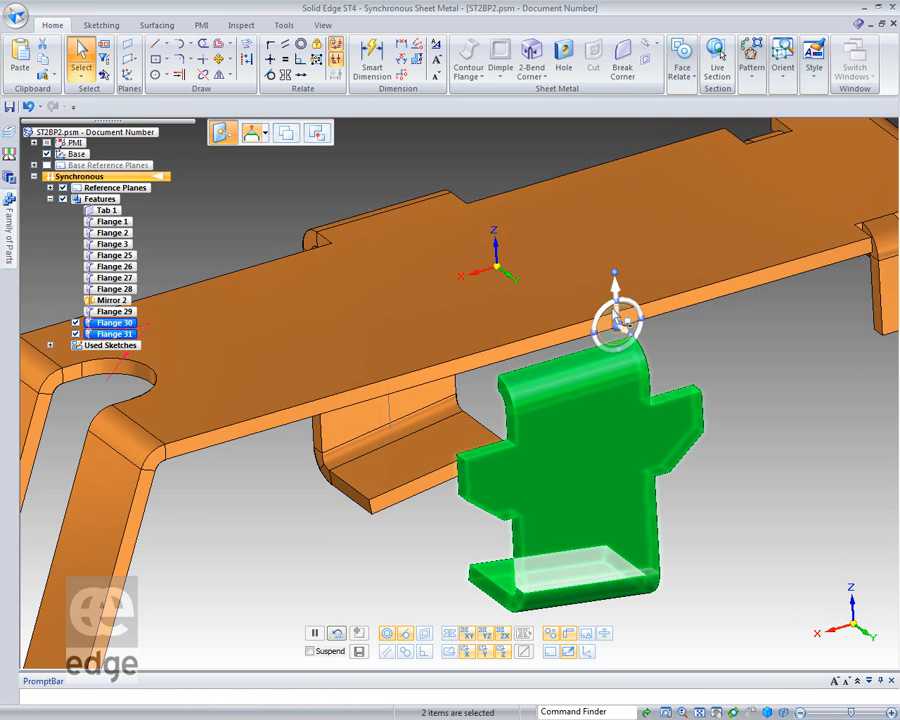
Move the pasted flange pair vertically, snapping to the base plate's edge vertex beside the end bend.
{"action": "left_click", "coordinate": [615, 296]}
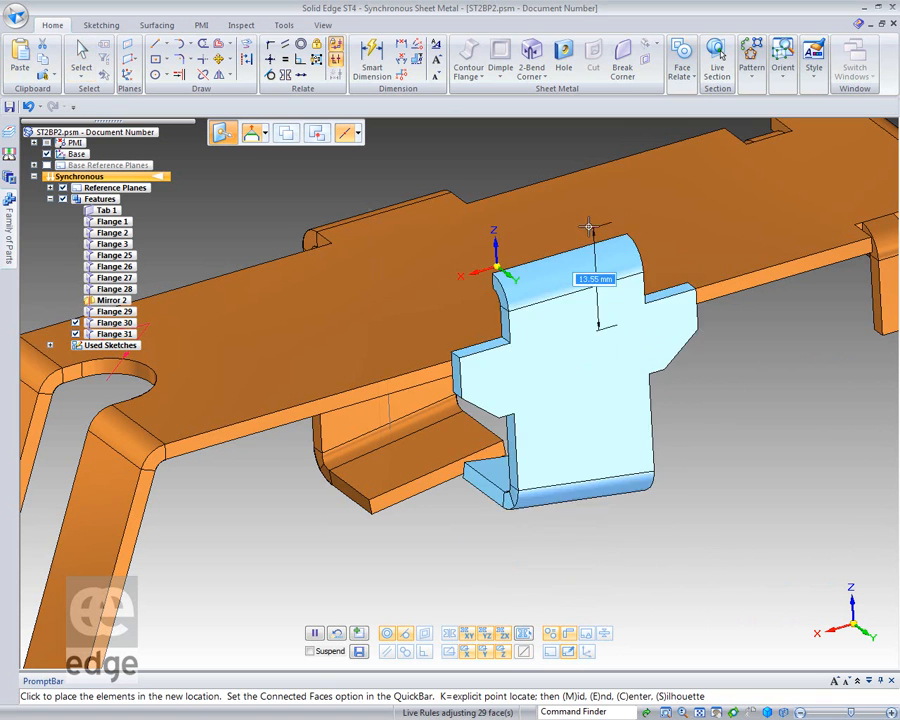
{"action": "left_click", "coordinate": [358, 134]}
{"action": "left_click", "coordinate": [350, 179]}
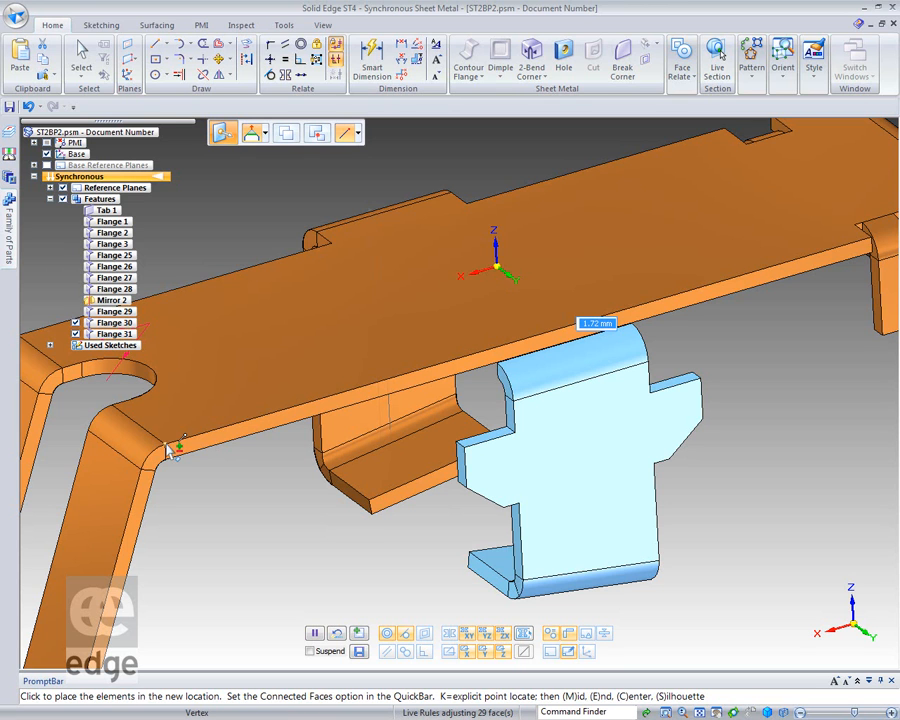
{"action": "left_click", "coordinate": [170, 450]}
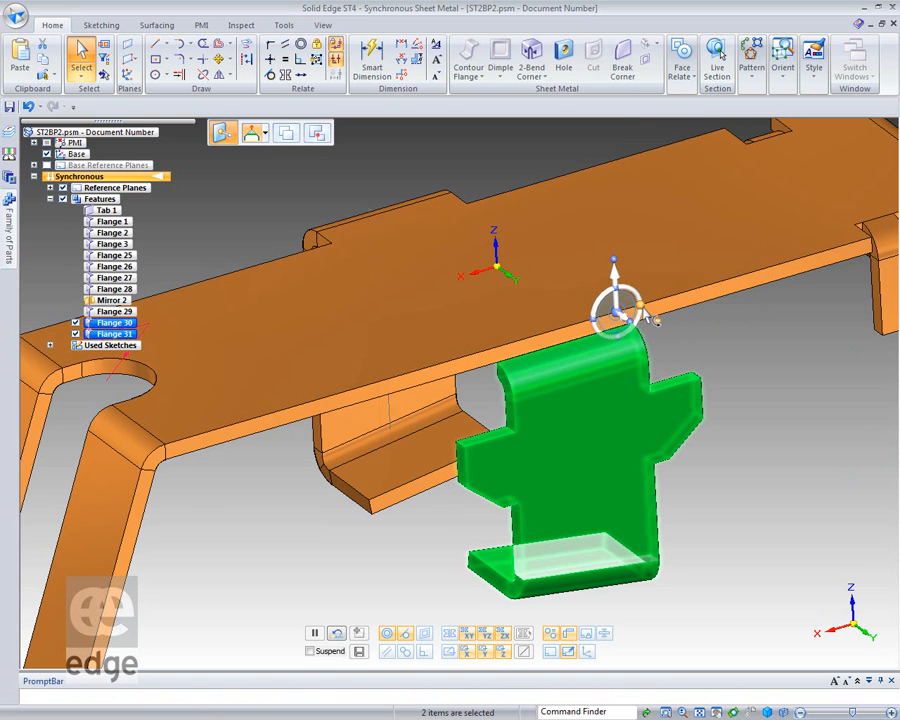
Slide the pasted flanges along the plate edge into line with the opposite middle flange's notch corner and attach them to the body.
{"action": "left_click", "coordinate": [643, 310]}
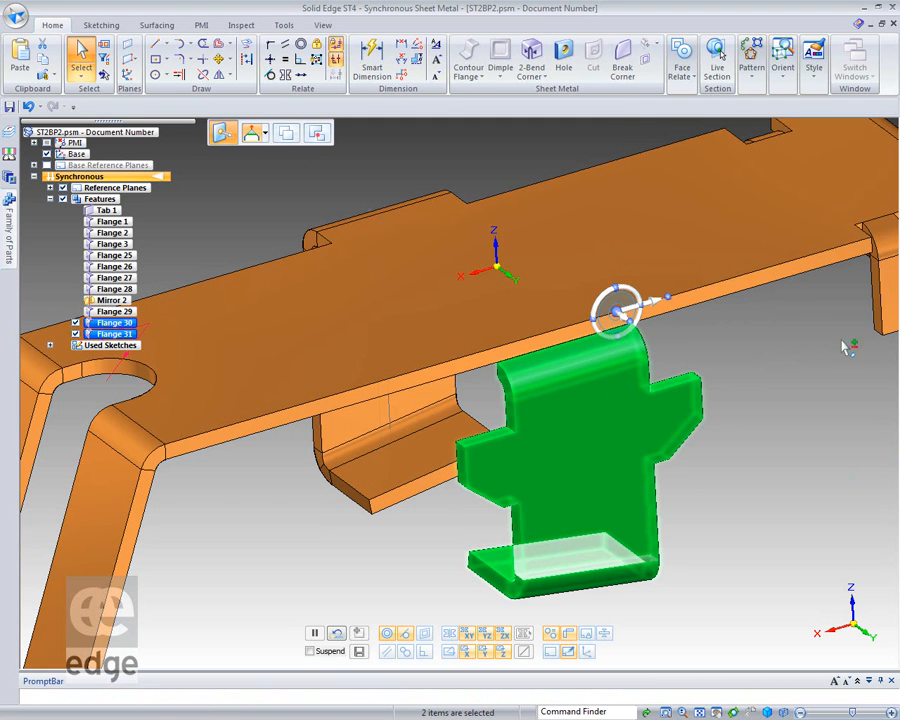
{"action": "left_click", "coordinate": [645, 302]}
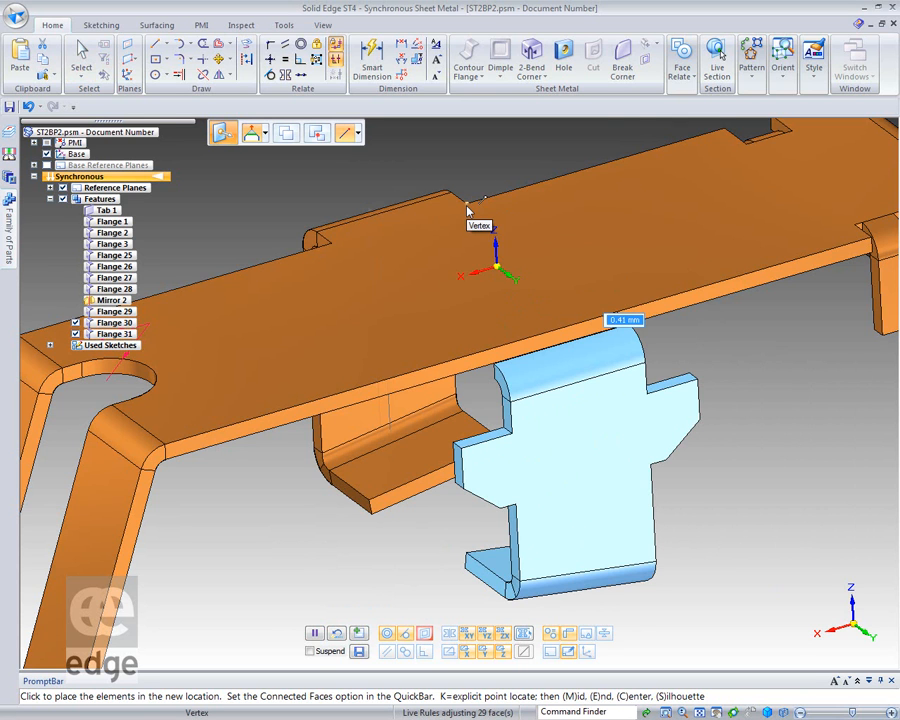
{"action": "left_click", "coordinate": [467, 207]}
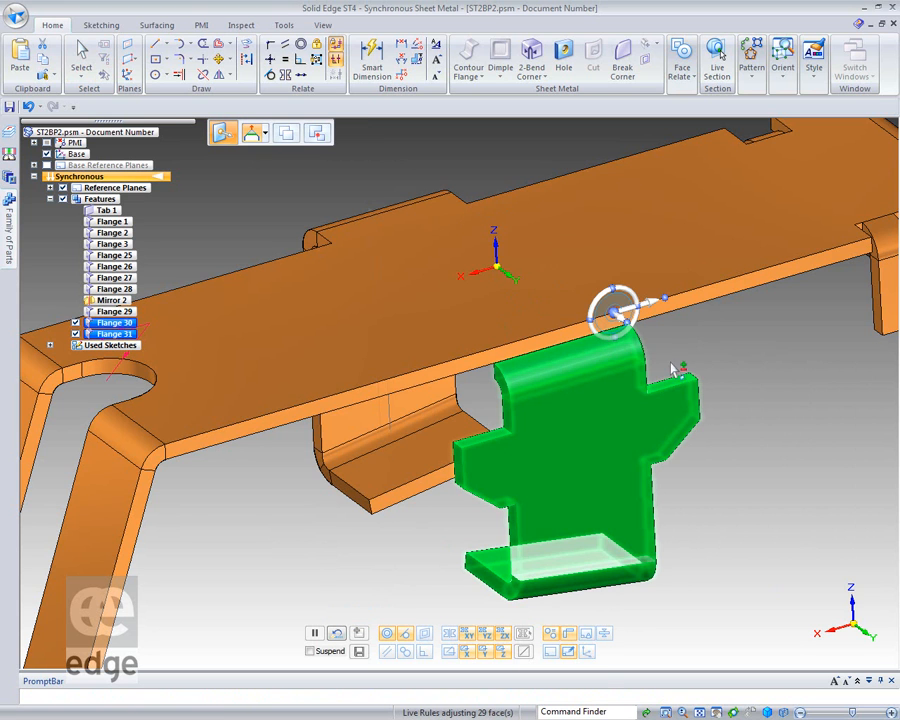
{"action": "right_click", "coordinate": [812, 495]}
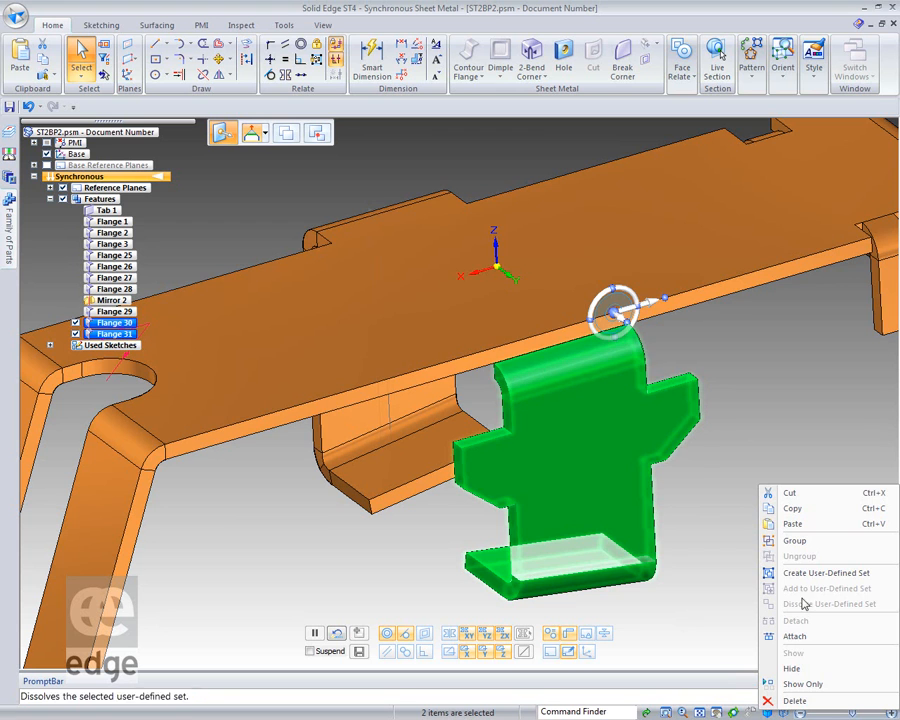
{"action": "left_click", "coordinate": [795, 636]}
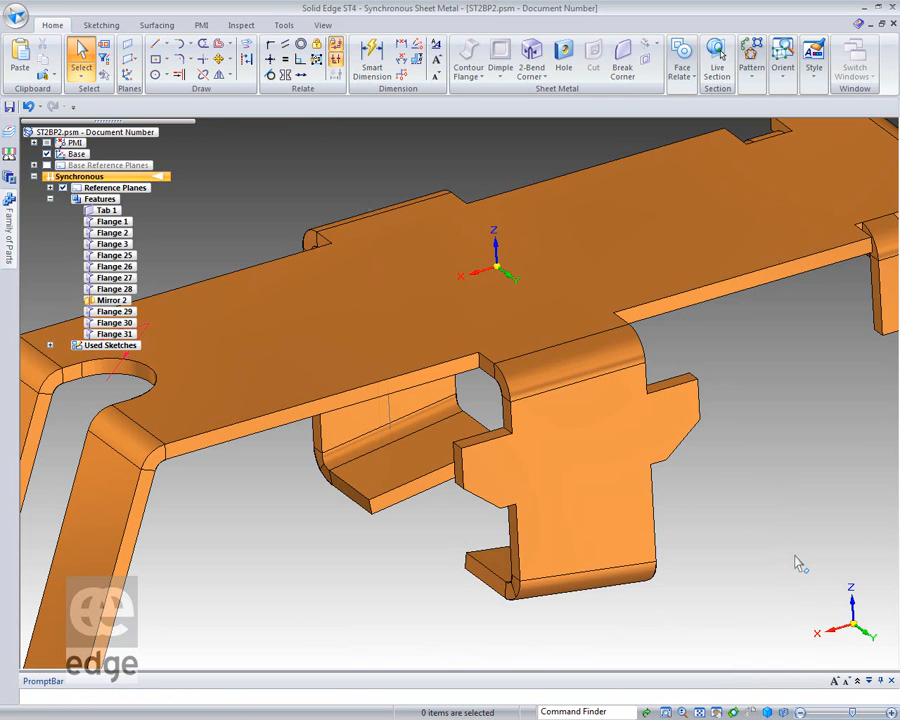
Make the pasted flange's lip face coplanar with the lip face of the original middle flange.
{"action": "middle_click_drag", "start_coordinate": [771, 595], "coordinate": [753, 187]}
{"action": "left_click", "coordinate": [682, 70]}
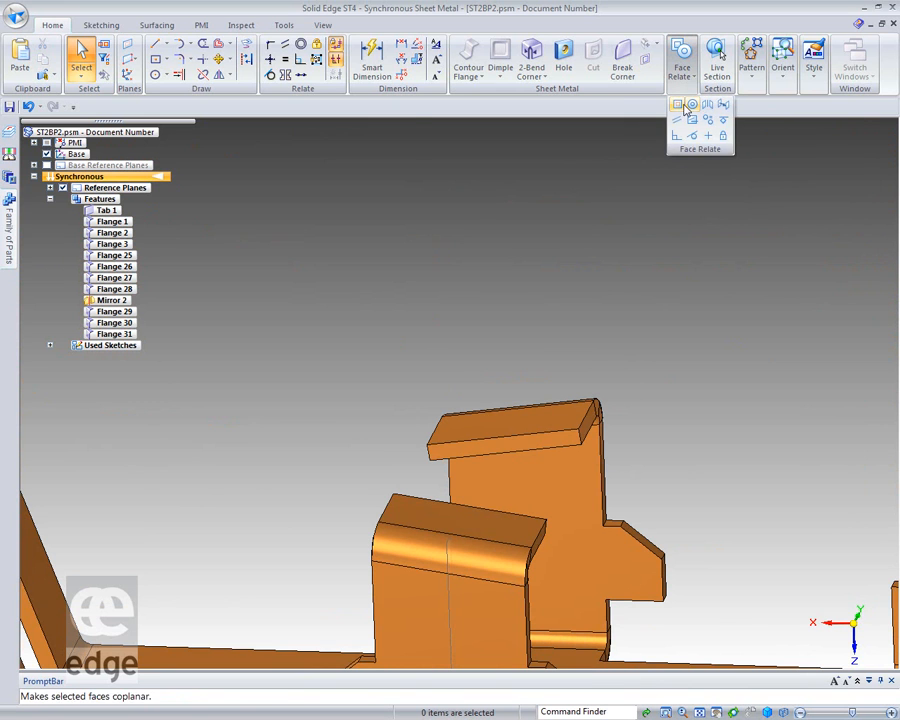
{"action": "left_click", "coordinate": [680, 105]}
{"action": "left_click", "coordinate": [507, 425]}
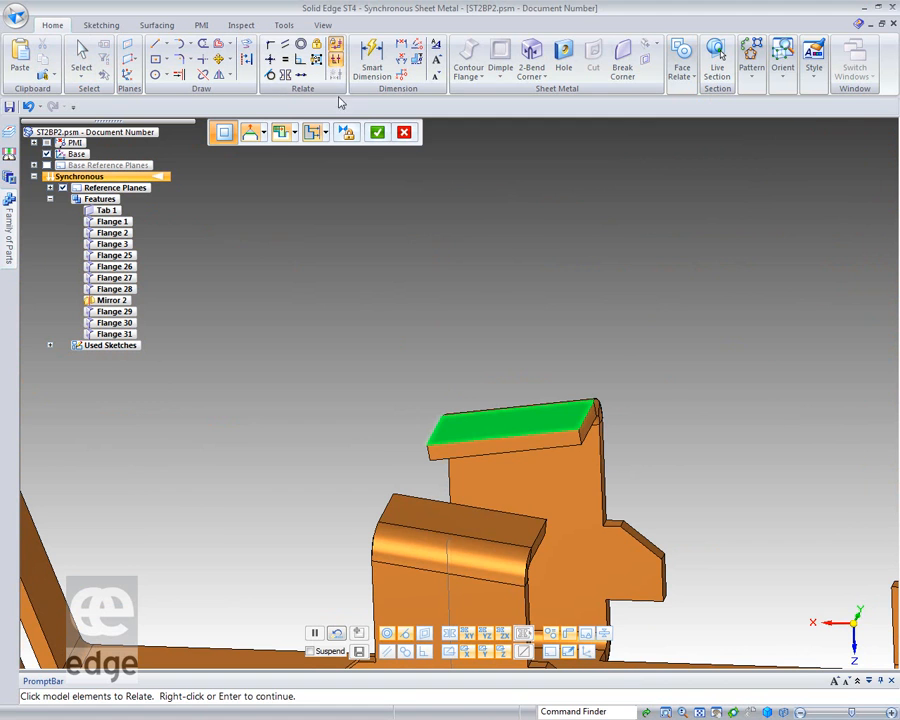
{"action": "left_click", "coordinate": [377, 132]}
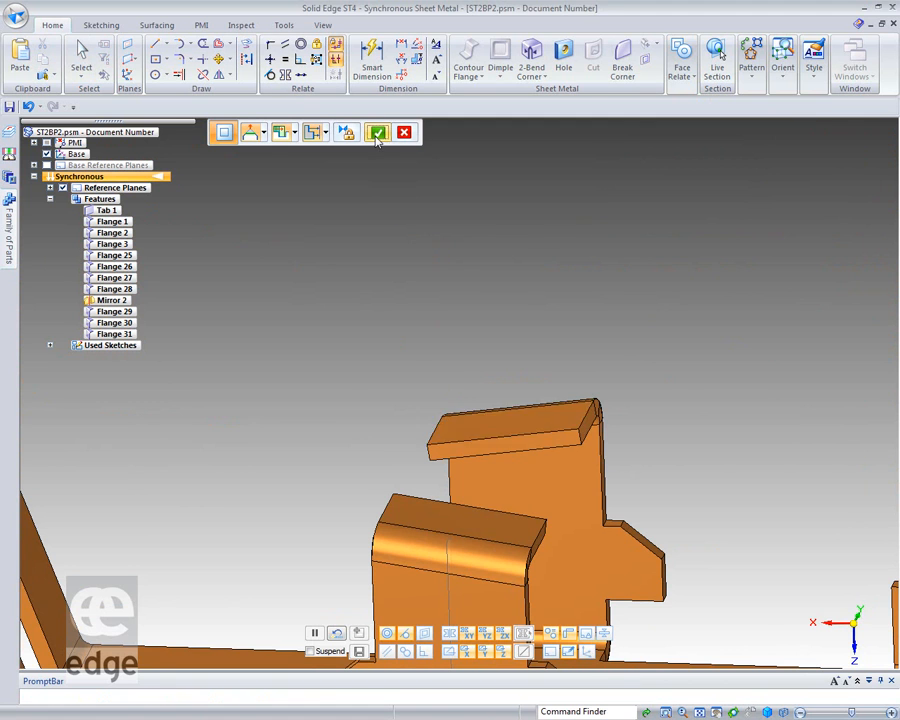
{"action": "left_click", "coordinate": [422, 514]}
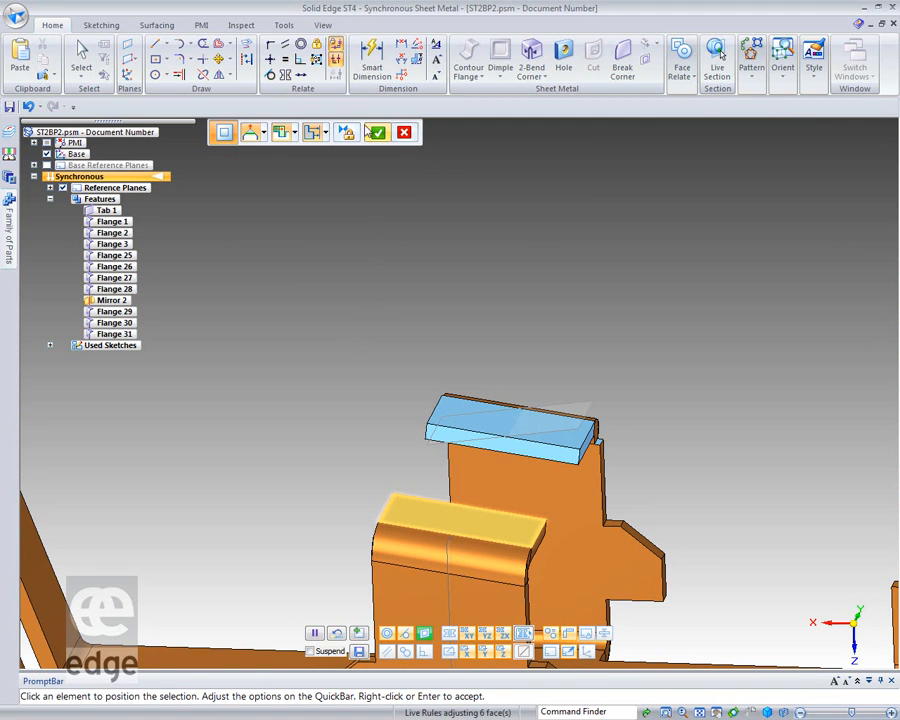
{"action": "left_click", "coordinate": [377, 132]}
{"action": "middle_click_drag", "start_coordinate": [641, 250], "coordinate": [278, 445]}
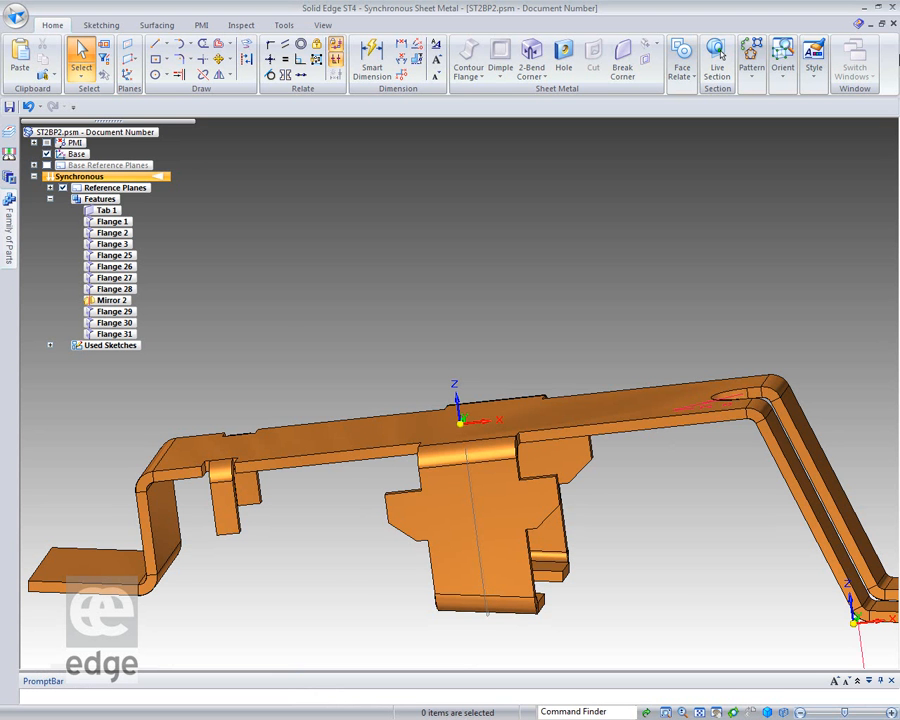
Close ST2BP2.psm without saving and open the recent document 01-Housing.psm from the clinic #9 folder.
{"action": "left_click", "coordinate": [893, 22]}
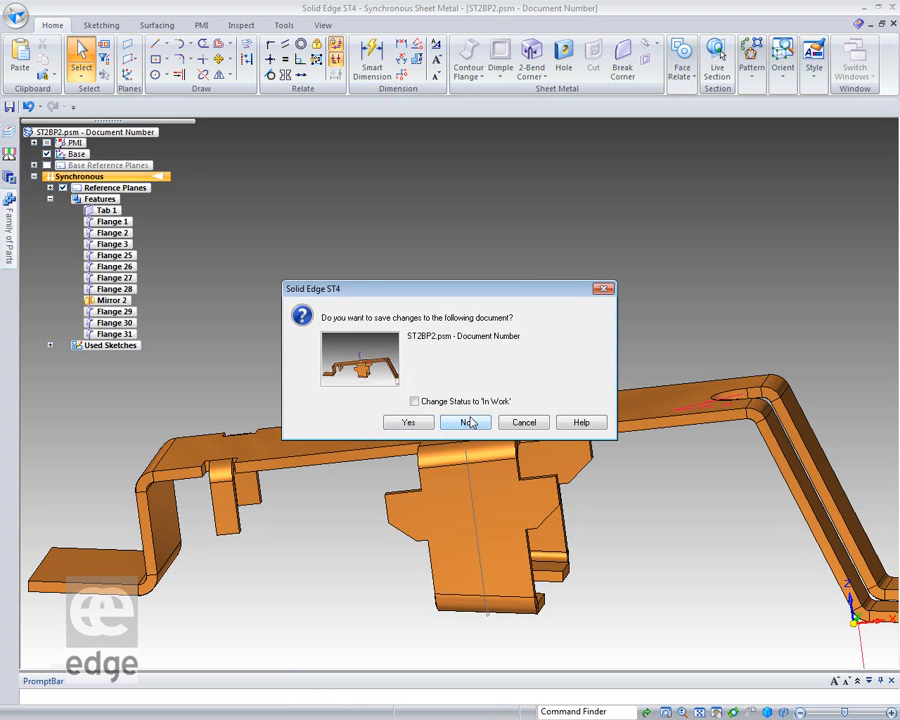
{"action": "left_click", "coordinate": [463, 420]}
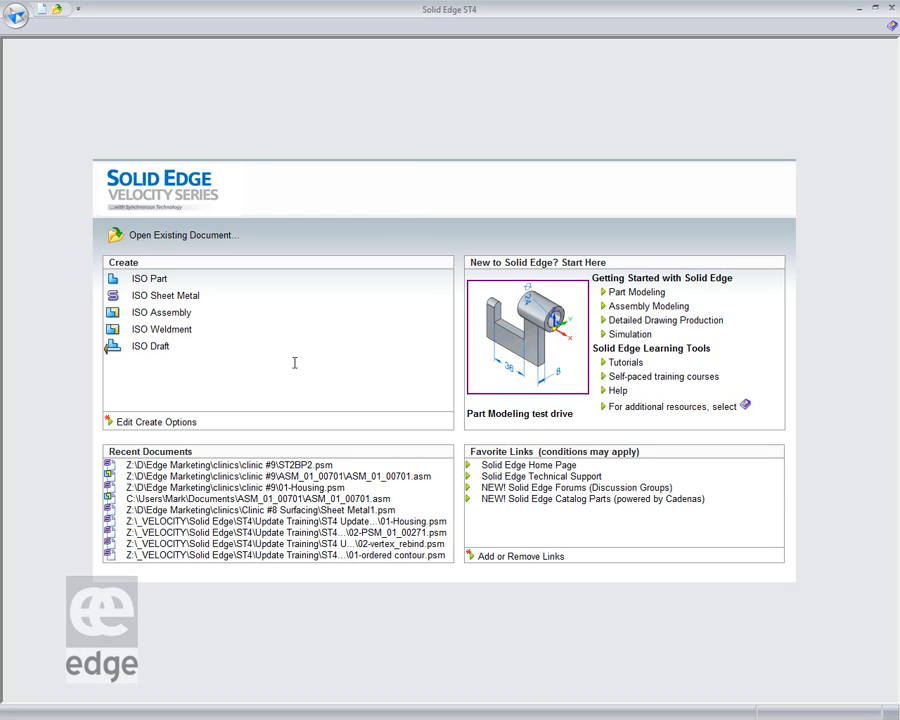
{"action": "left_click", "coordinate": [300, 488]}
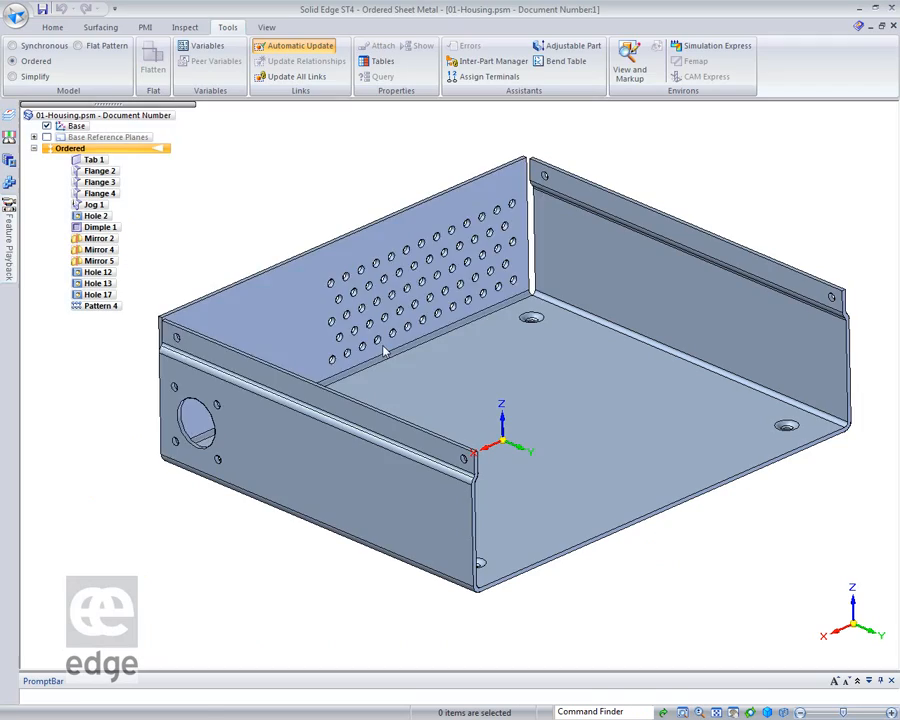
Try to move Pattern 4 and the features it depends on to Synchronous, and cancel the conversion.
{"action": "middle_click_drag", "start_coordinate": [173, 539], "coordinate": [189, 394]}
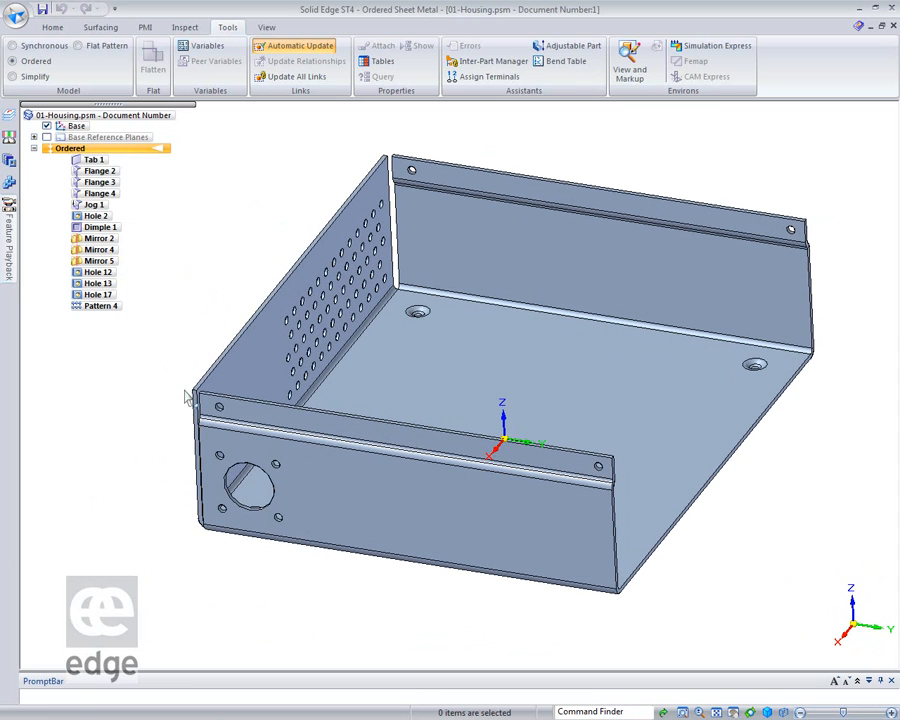
{"action": "left_click", "coordinate": [108, 307]}
{"action": "right_click", "coordinate": [110, 315]}
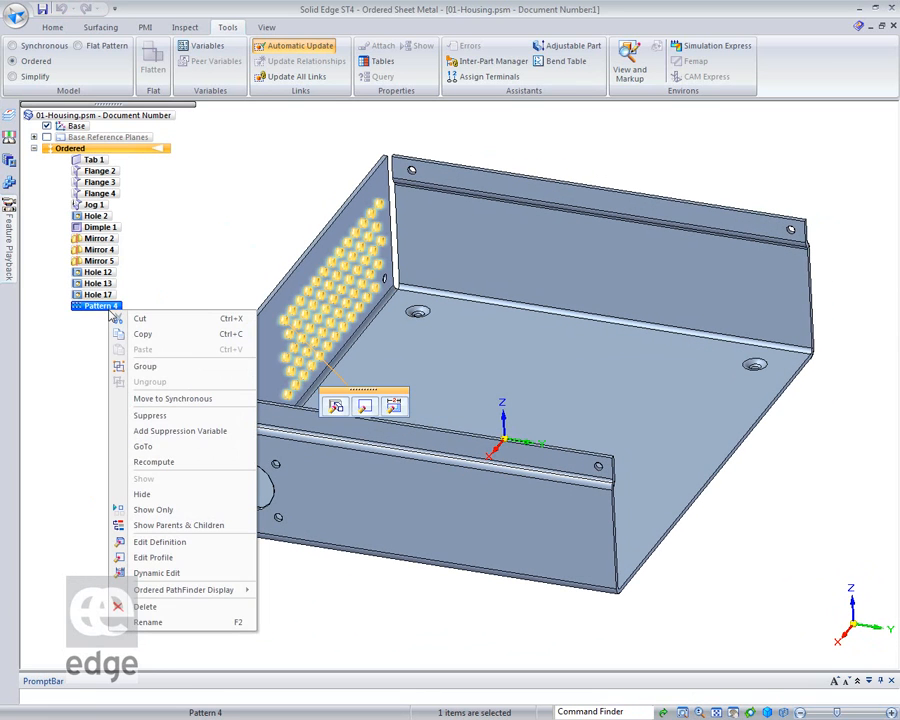
{"action": "left_click", "coordinate": [172, 399]}
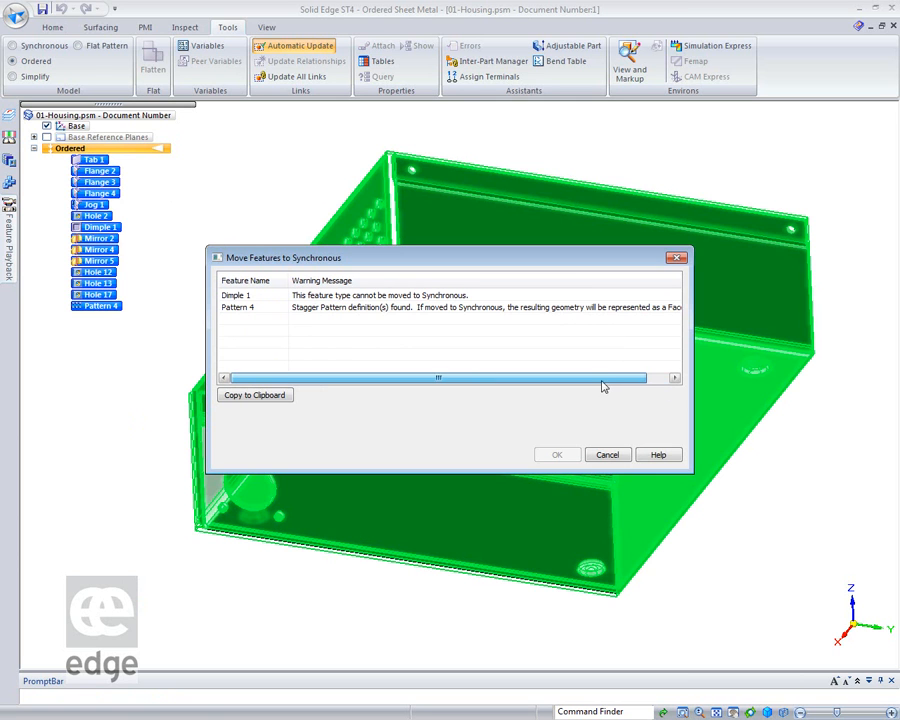
{"action": "left_click", "coordinate": [590, 454]}
{"action": "left_click", "coordinate": [124, 387]}
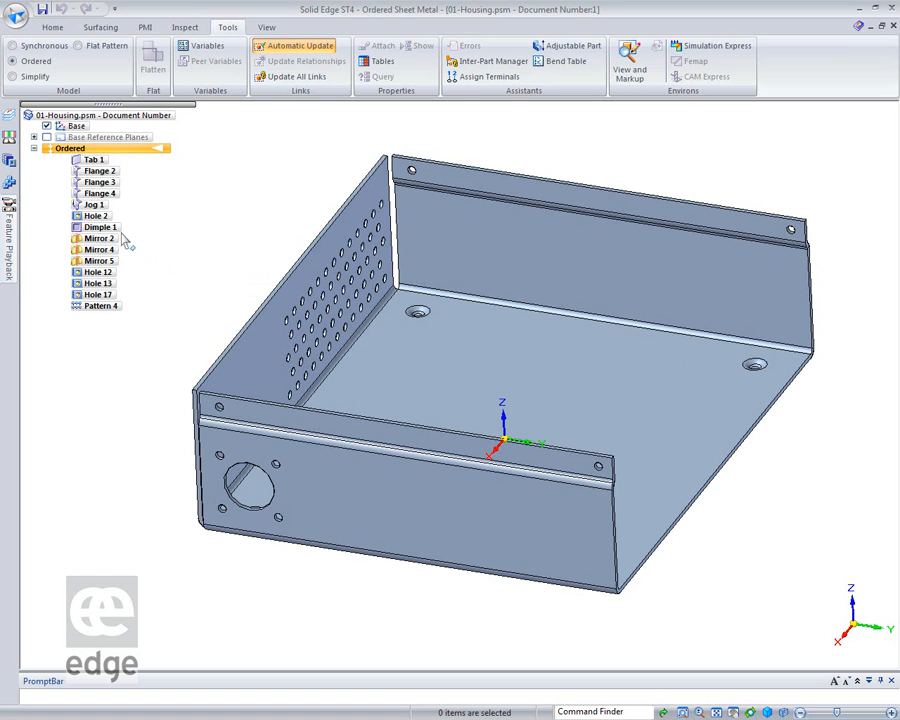
Group Dimple 1, Mirror 2 and Mirror 4 in the ordered feature tree.
{"action": "left_click", "coordinate": [100, 227]}
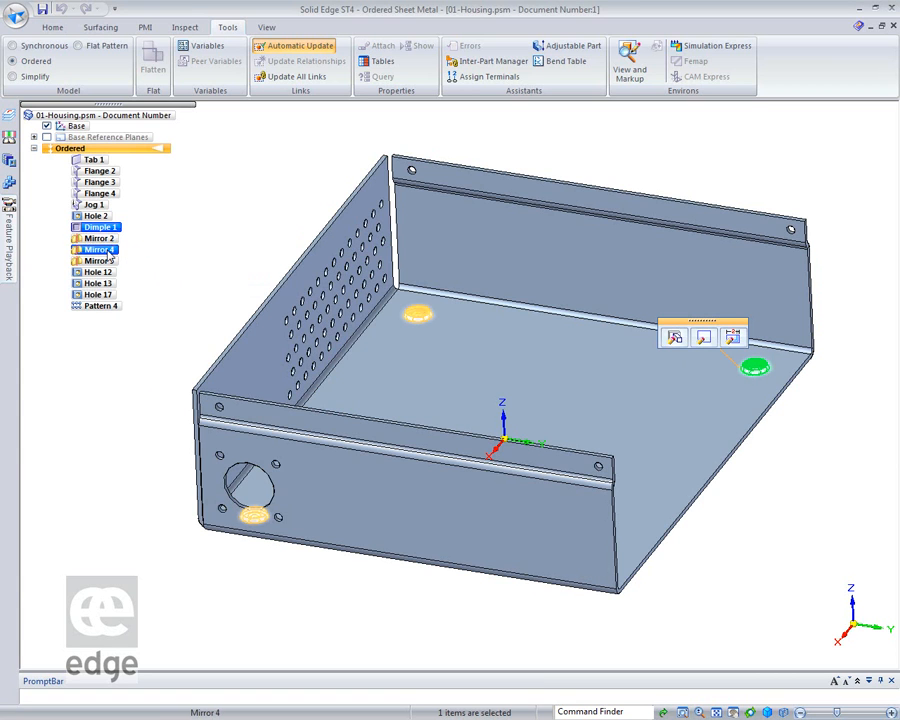
{"action": "left_click", "coordinate": [106, 250], "text": "shift"}
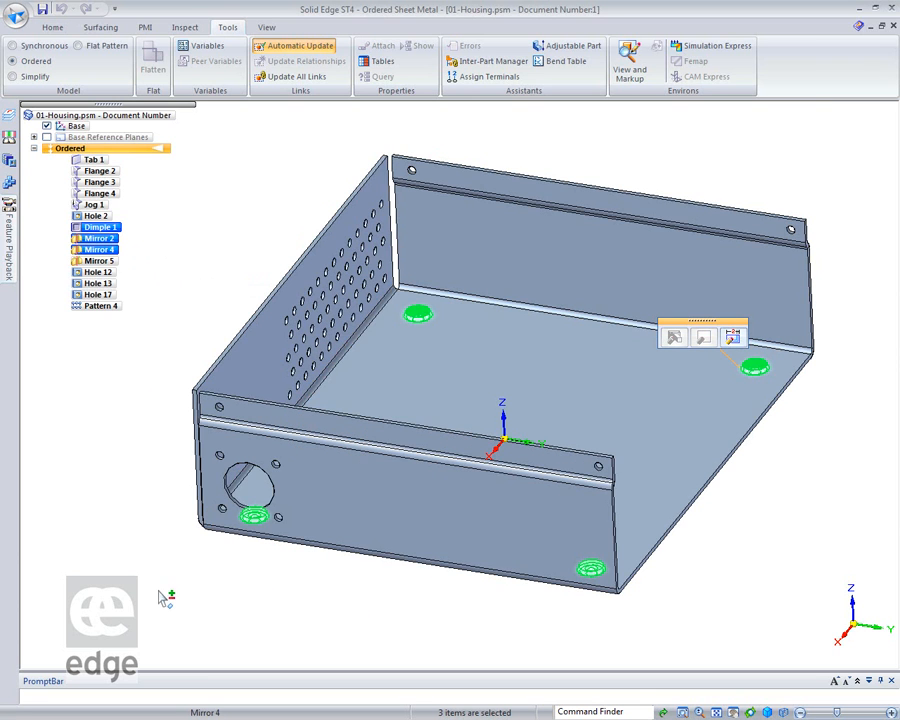
{"action": "right_click", "coordinate": [108, 230]}
{"action": "left_click", "coordinate": [143, 288]}
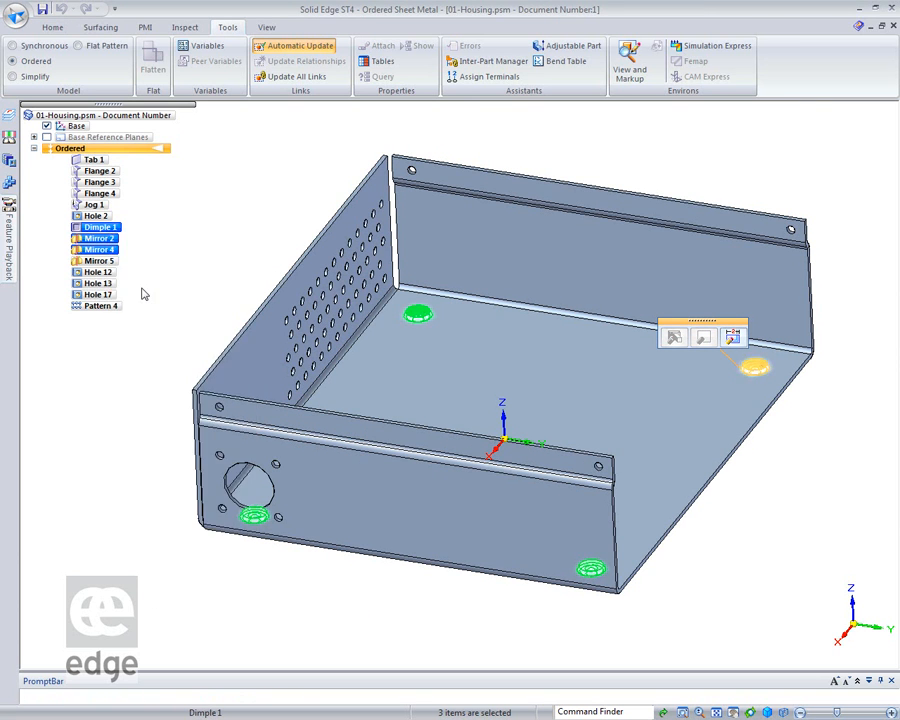
Rename the new group of dimple and mirror features as Dimple.
{"action": "left_click", "coordinate": [100, 228]}
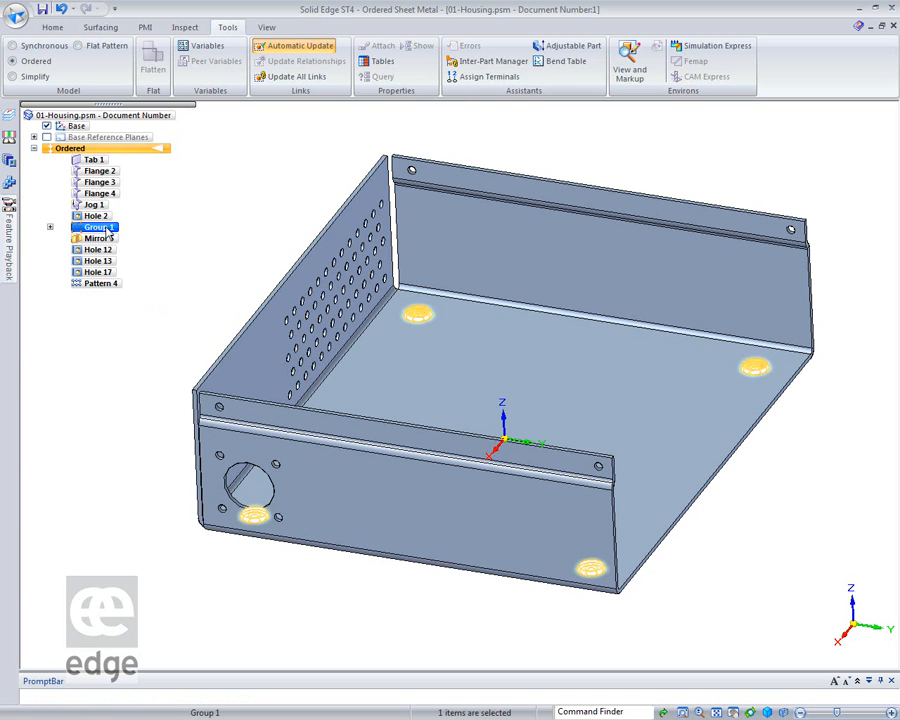
{"action": "right_click", "coordinate": [107, 232]}
{"action": "left_click", "coordinate": [168, 526]}
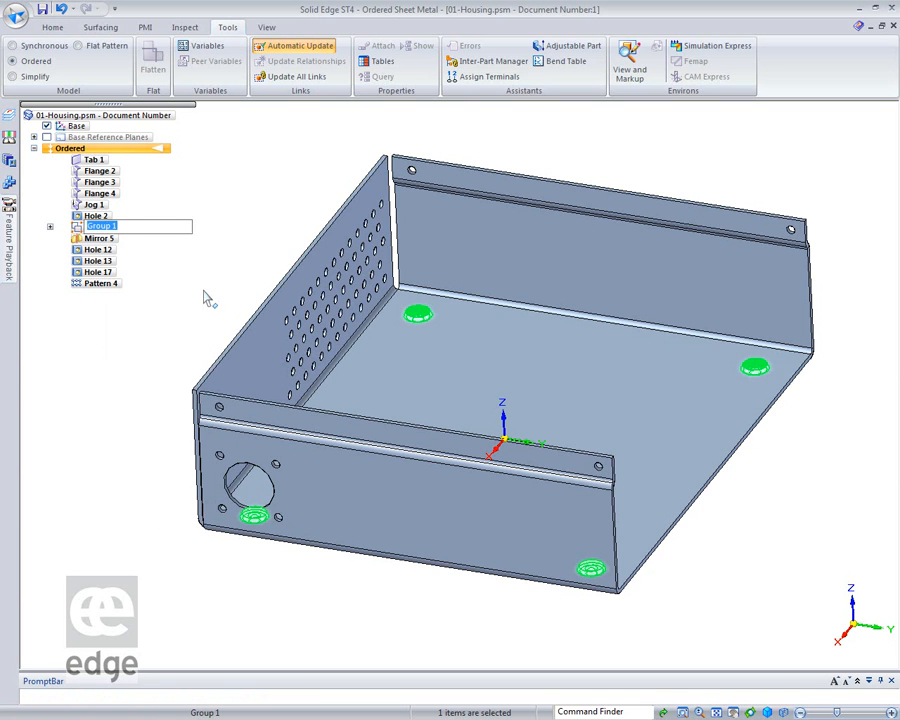
{"action": "type", "text": "Dimple"}
{"action": "key", "text": "Return"}
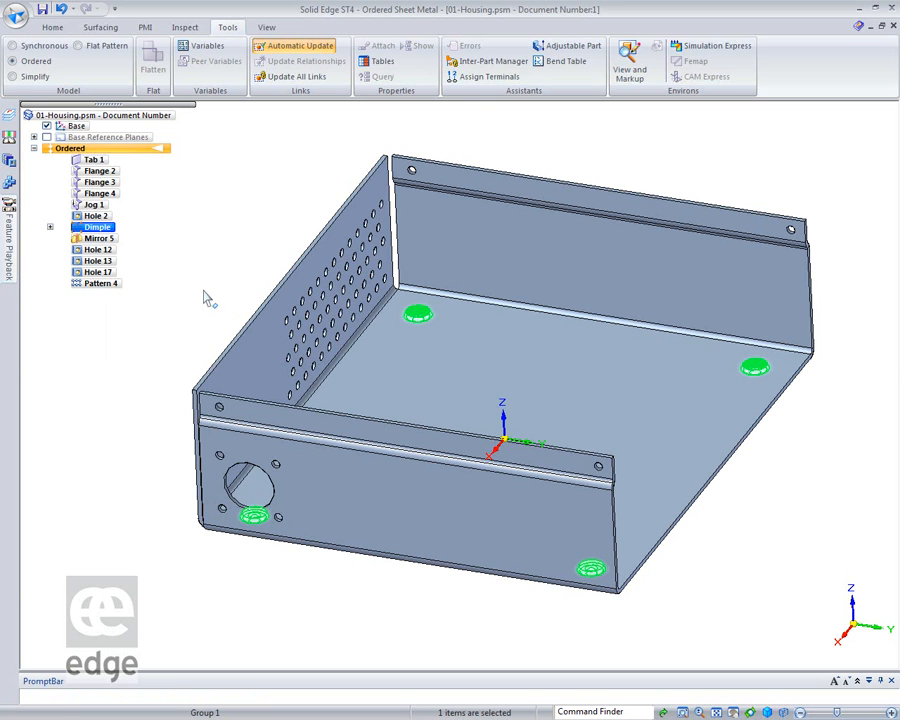
{"action": "left_click", "coordinate": [210, 323]}
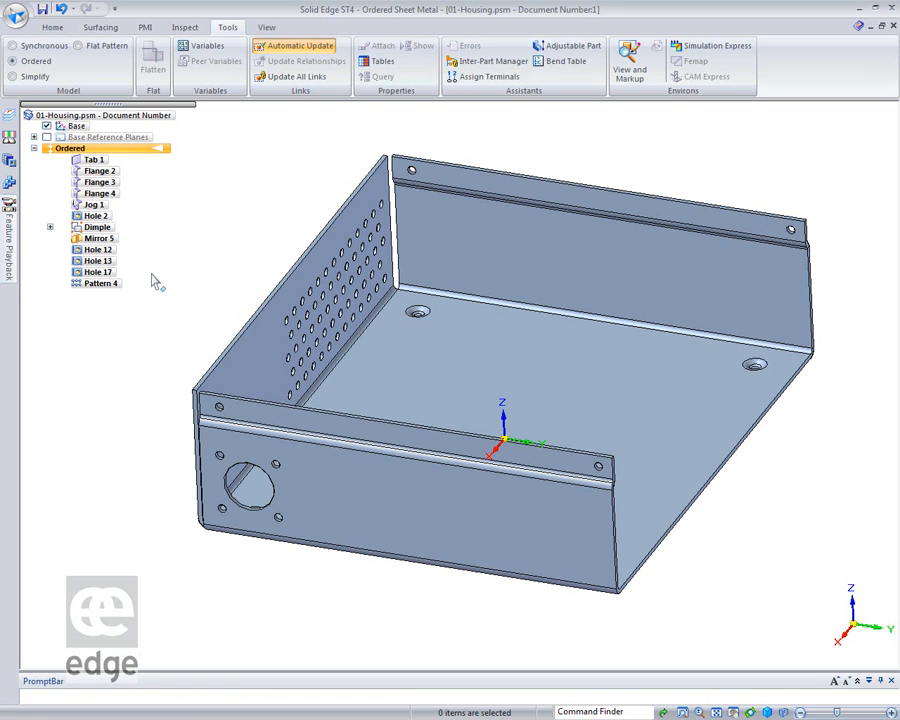
Group Hole 13 and Hole 17 in the ordered feature tree.
{"action": "left_click", "coordinate": [96, 263]}
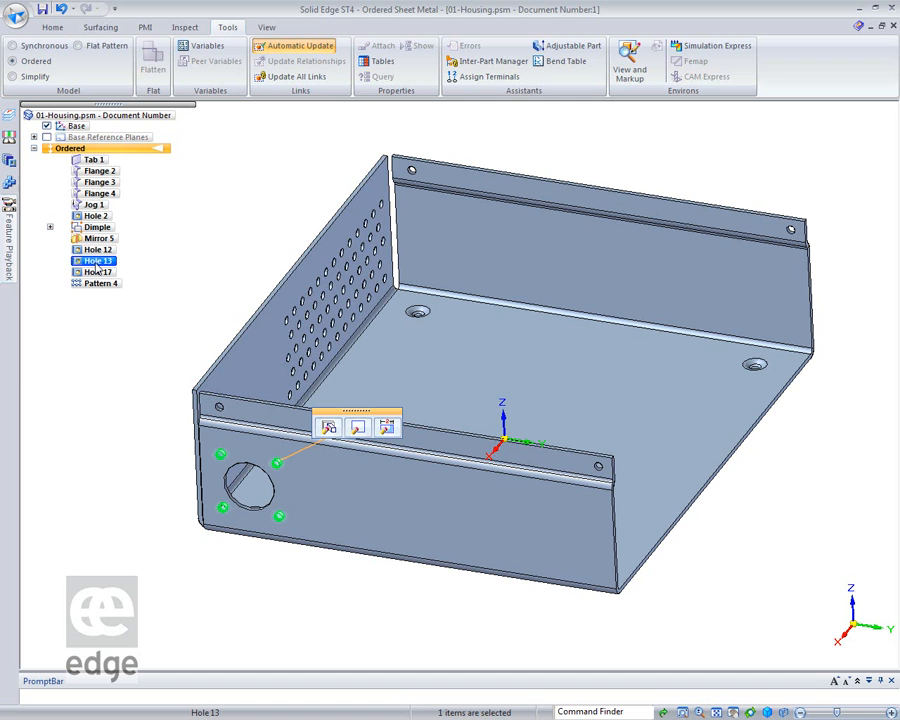
{"action": "left_click", "coordinate": [104, 273], "text": "ctrl"}
{"action": "right_click", "coordinate": [104, 273]}
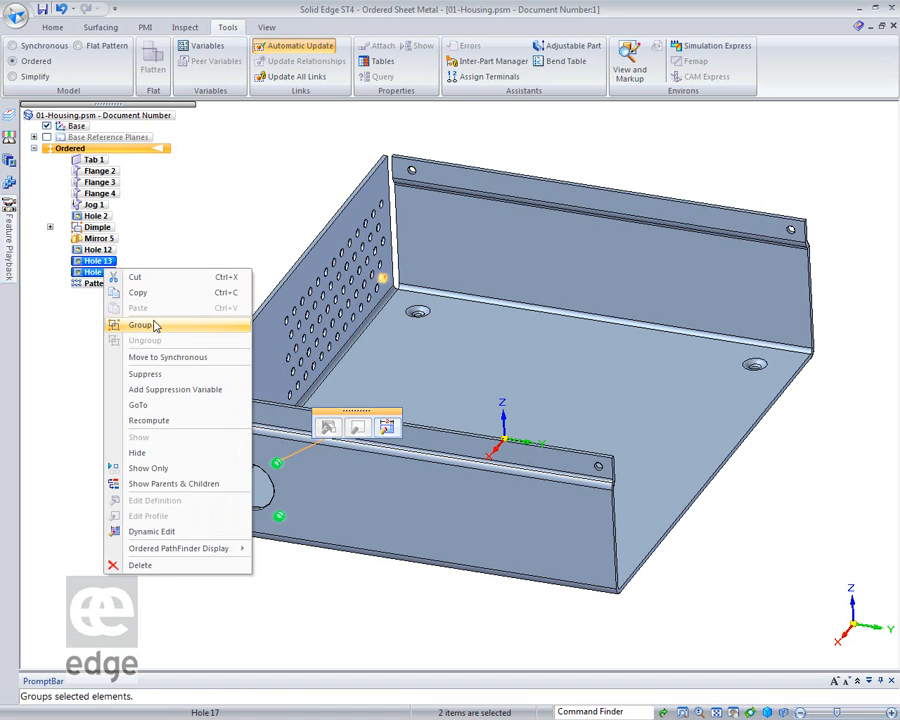
{"action": "left_click", "coordinate": [153, 321]}
Rename the new group of hole features as FanHole.
{"action": "left_click", "coordinate": [99, 261]}
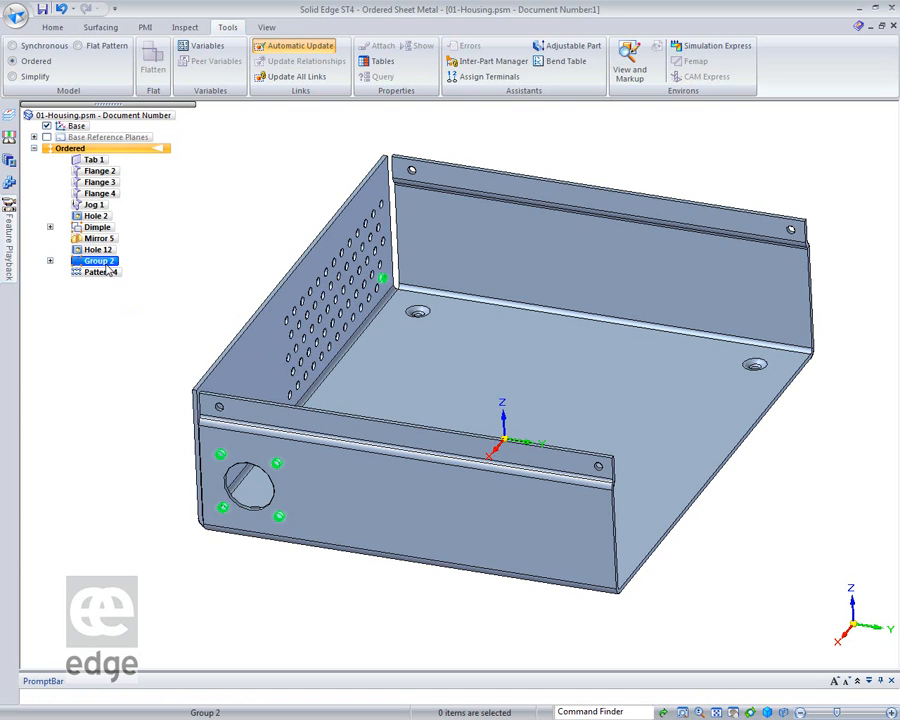
{"action": "right_click", "coordinate": [104, 262]}
{"action": "left_click", "coordinate": [110, 560]}
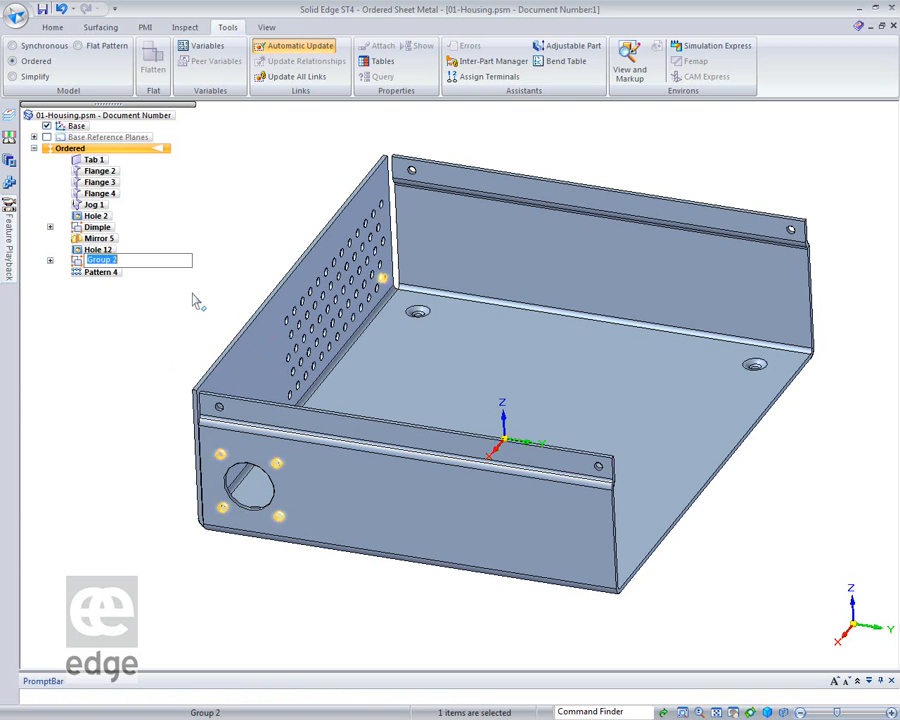
{"action": "type", "text": "FanHole"}
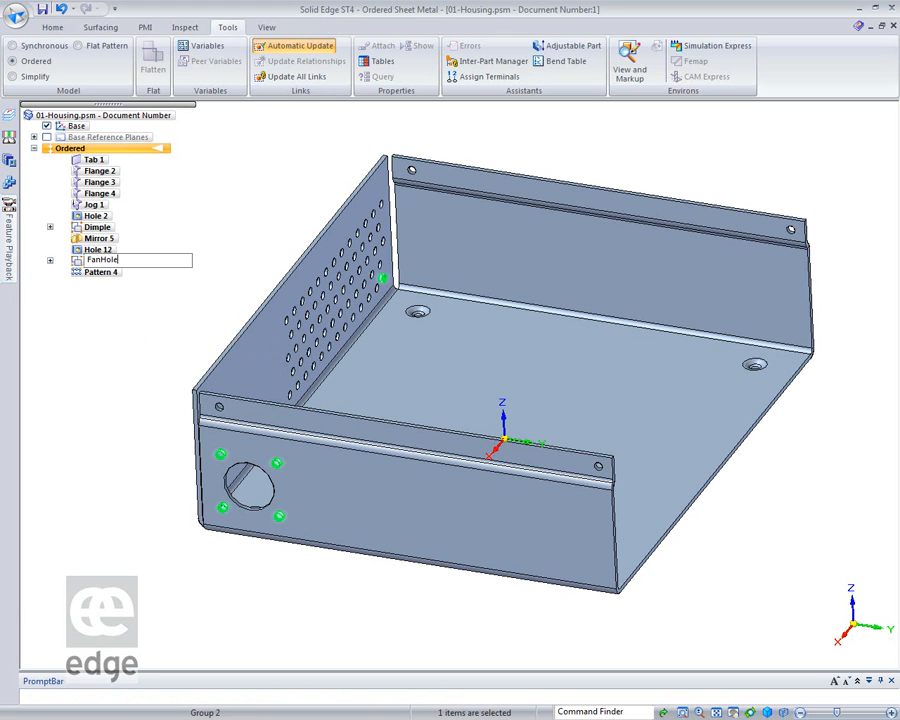
{"action": "key", "text": "Return"}
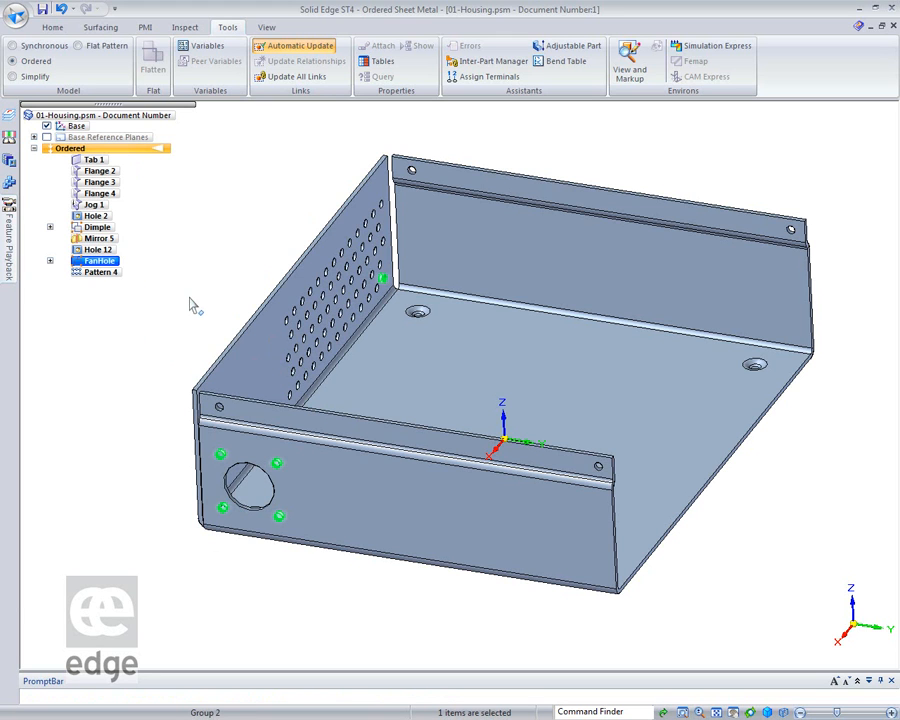
{"action": "left_click", "coordinate": [183, 303]}
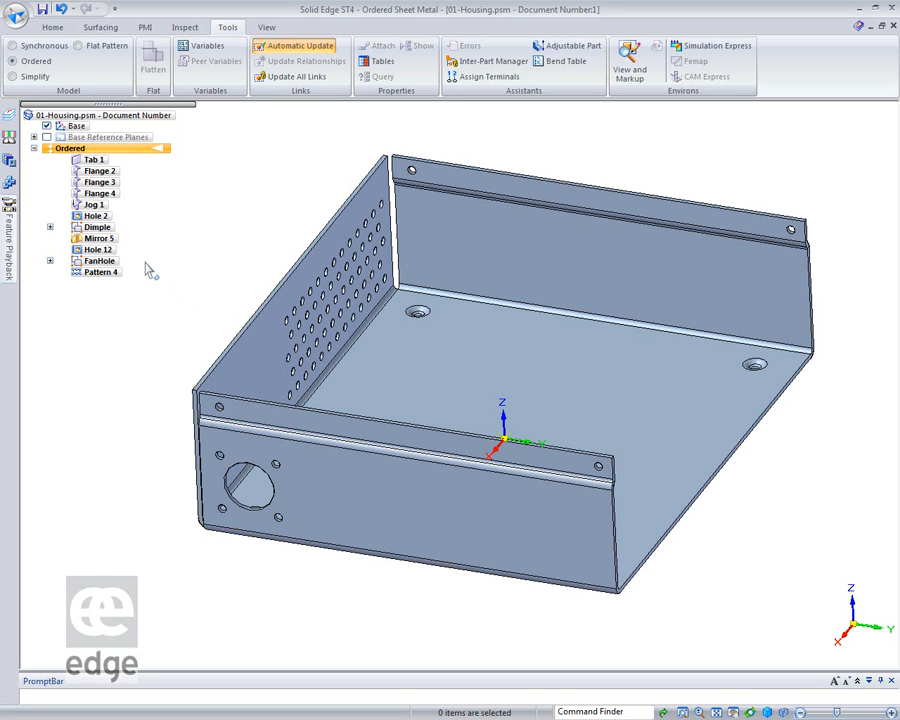
Try reordering Hole 12 to directly after Flange 4 in the ordered feature tree.
{"action": "left_click", "coordinate": [98, 250]}
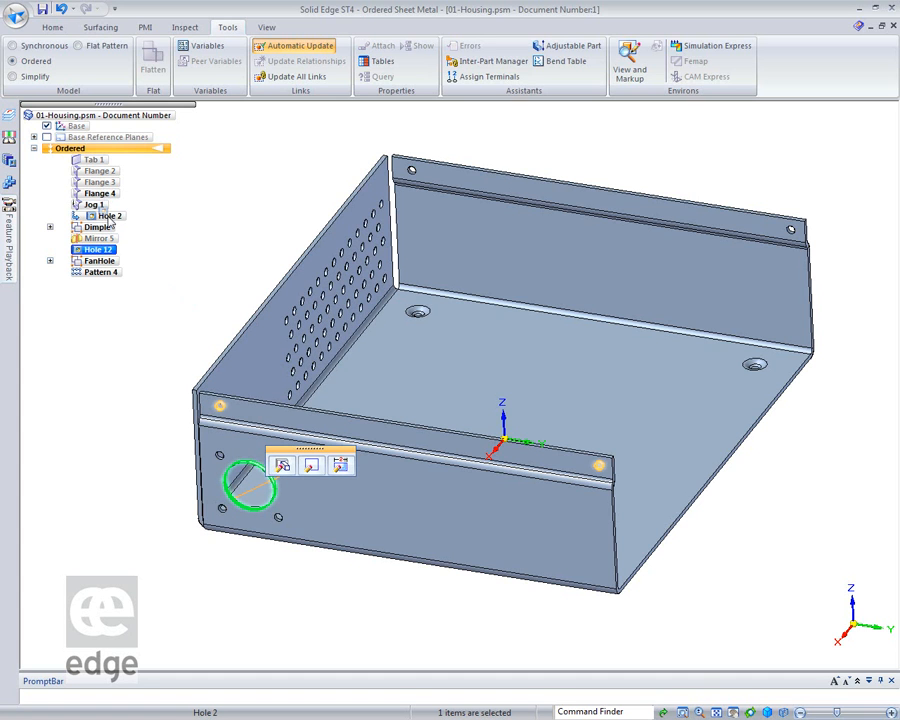
{"action": "left_click_drag", "start_coordinate": [112, 221], "coordinate": [112, 202]}
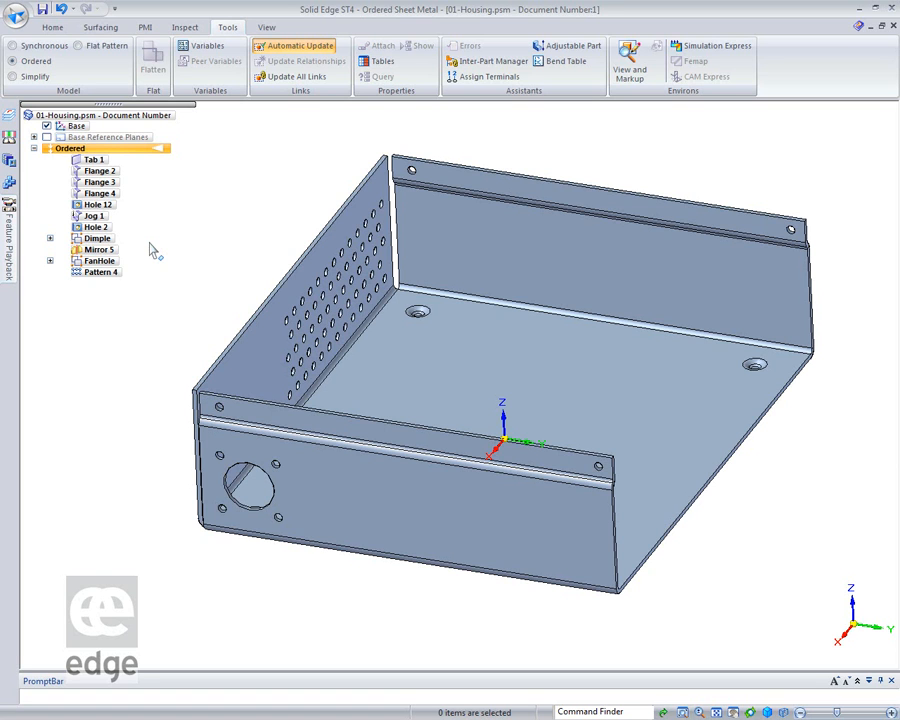
{"action": "left_click", "coordinate": [103, 208]}
{"action": "key", "text": "Escape"}
{"action": "left_click", "coordinate": [61, 9]}
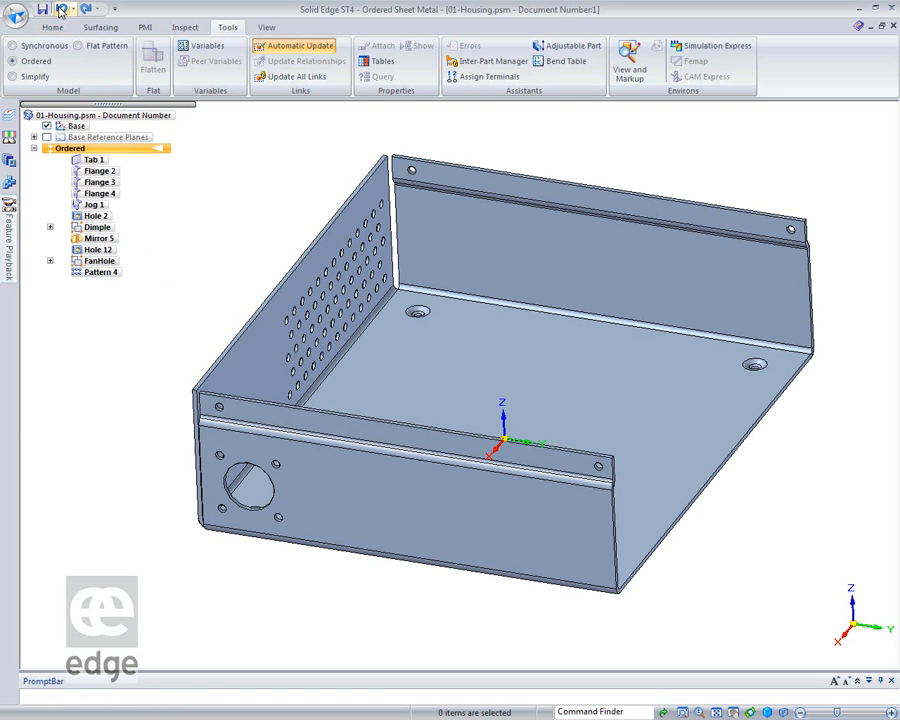
Try reordering the FanHole group to directly after Flange 4 in the ordered feature tree.
{"action": "left_click", "coordinate": [100, 261]}
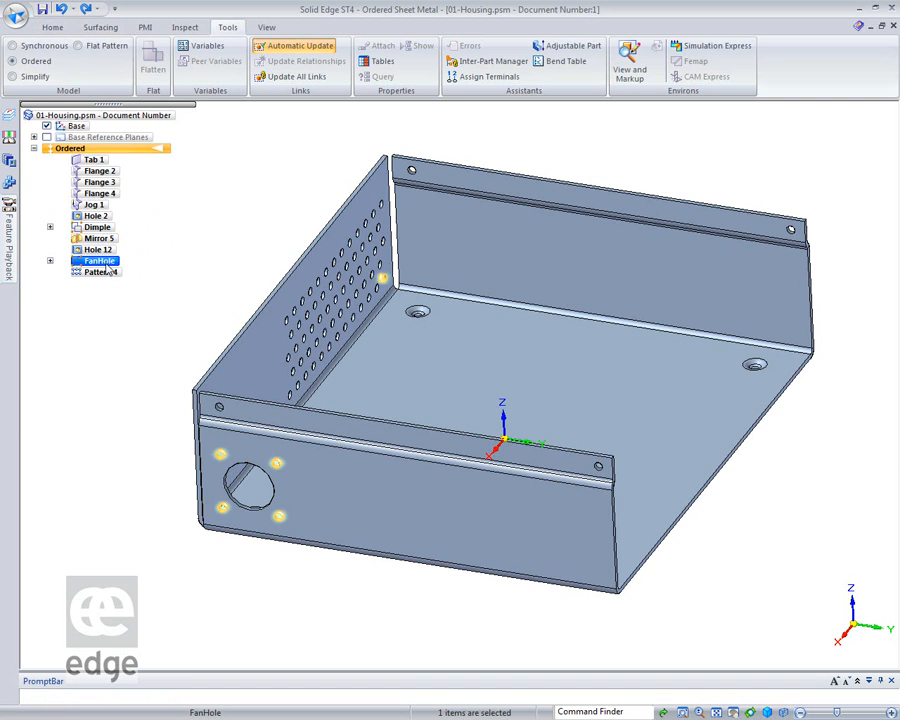
{"action": "left_click_drag", "start_coordinate": [106, 266], "coordinate": [115, 197]}
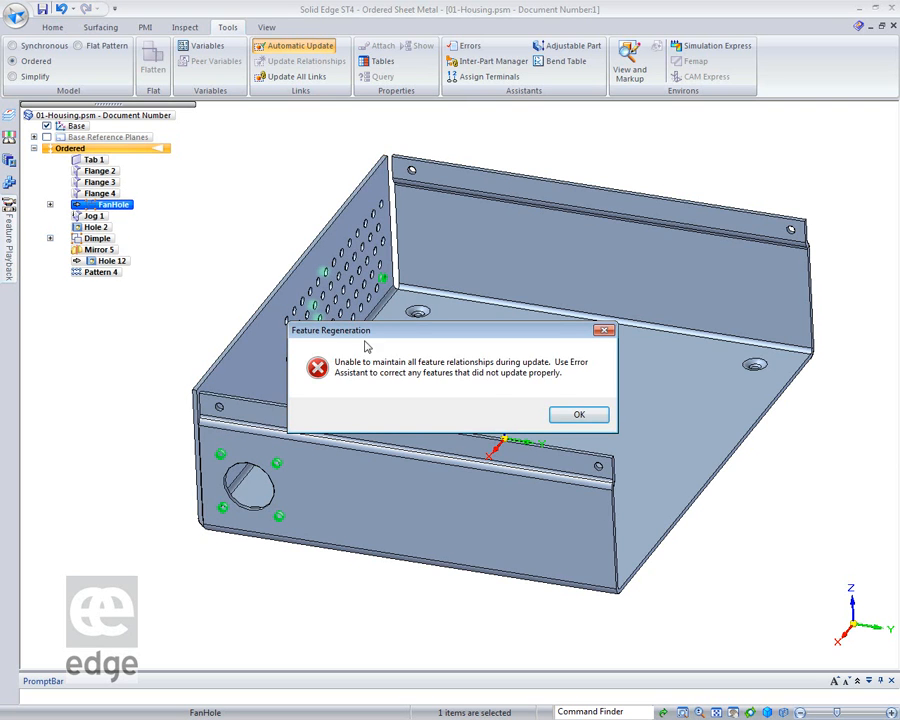
{"action": "left_click", "coordinate": [576, 413]}
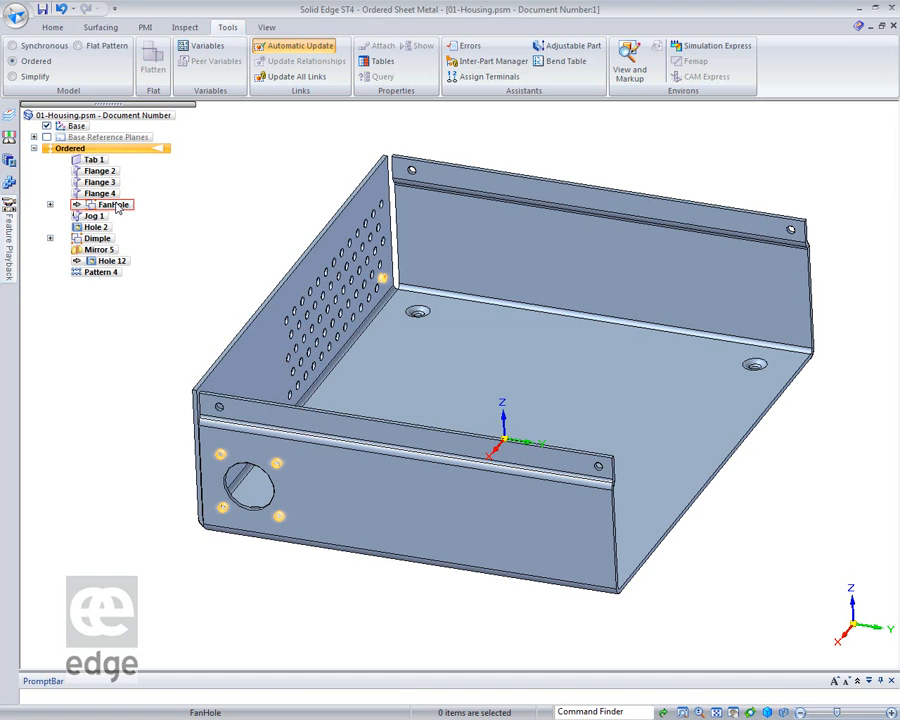
{"action": "mouse_move", "coordinate": [122, 266]}
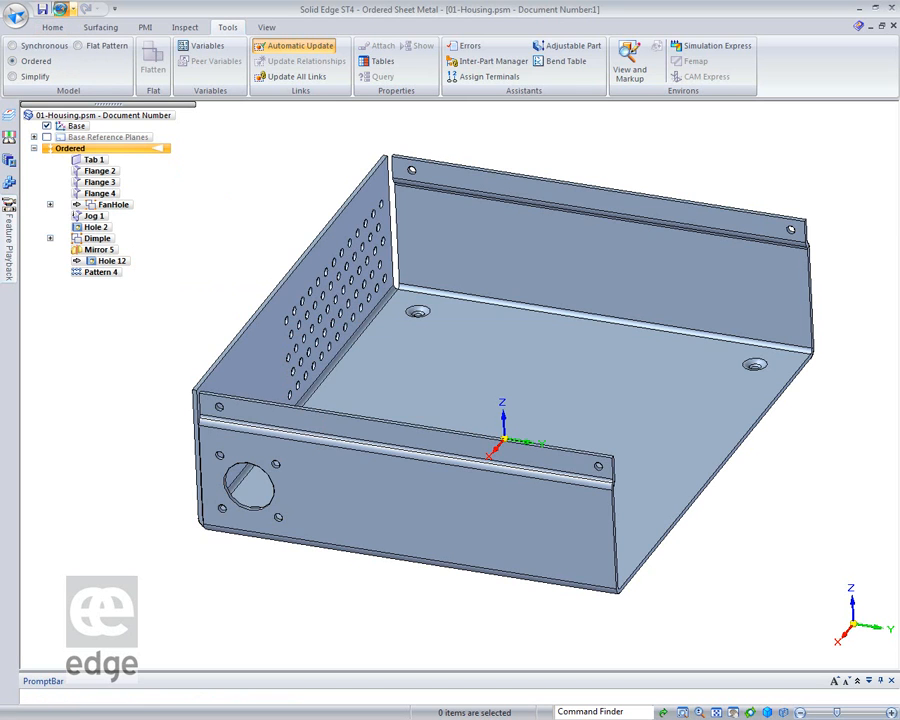
{"action": "left_click", "coordinate": [61, 9]}
Undo the renaming of the FanHole group and the grouping of Hole 13 and Hole 17.
{"action": "left_click", "coordinate": [61, 9]}
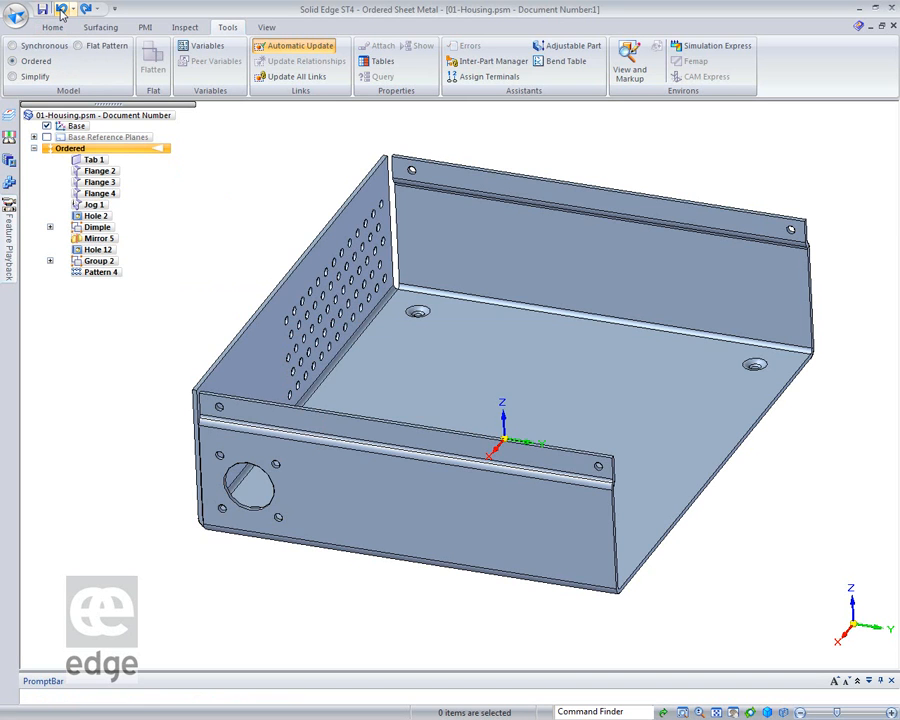
{"action": "left_click", "coordinate": [101, 261]}
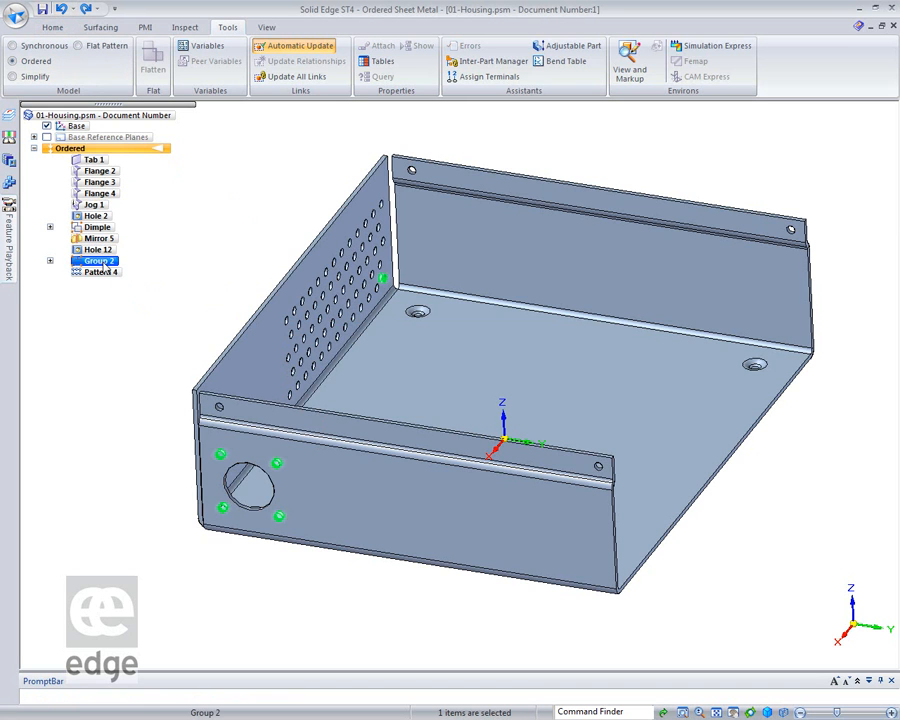
{"action": "left_click", "coordinate": [159, 284]}
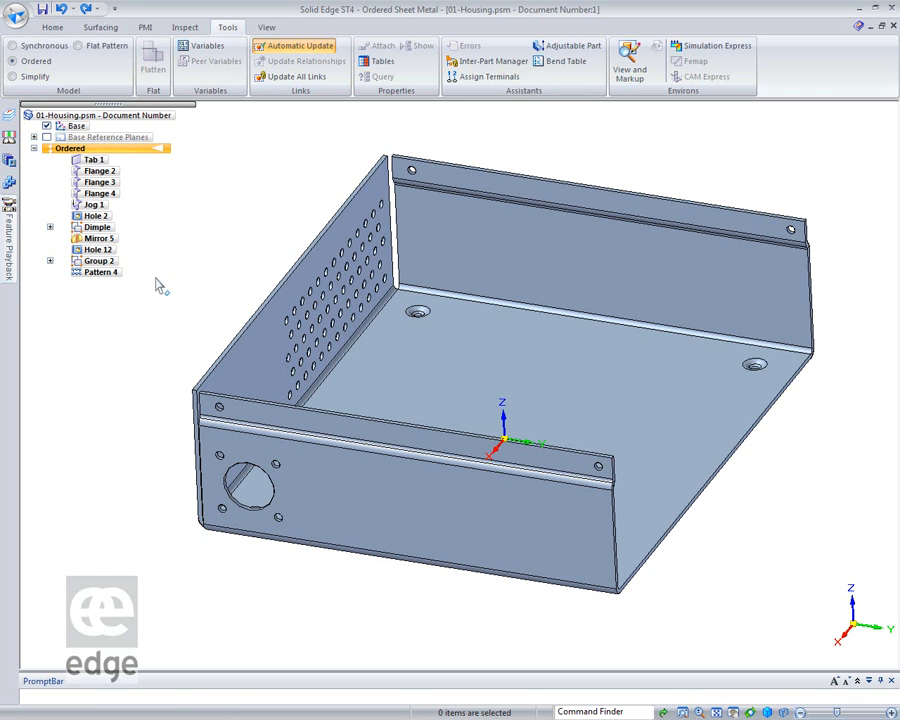
{"action": "left_click", "coordinate": [49, 261]}
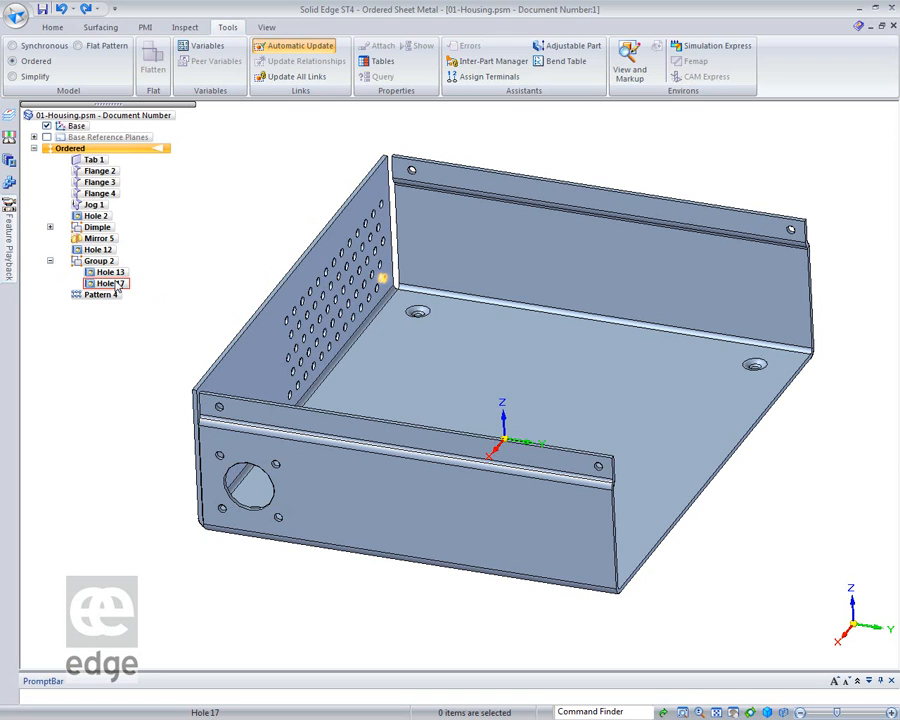
{"action": "left_click", "coordinate": [62, 11]}
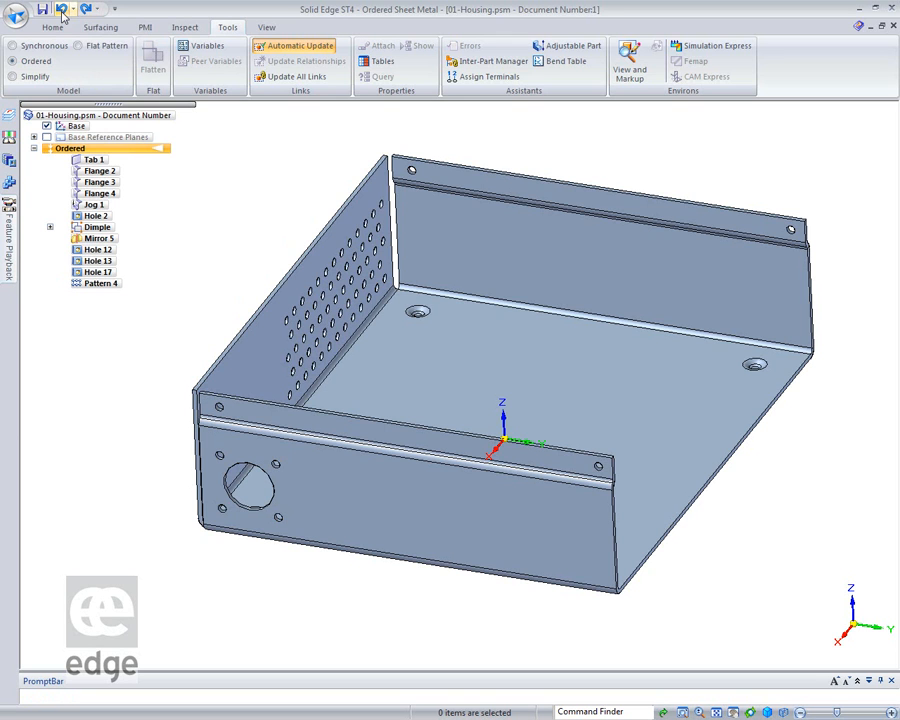
Group Hole 12 and Hole 13 in the ordered feature tree.
{"action": "left_click", "coordinate": [104, 251]}
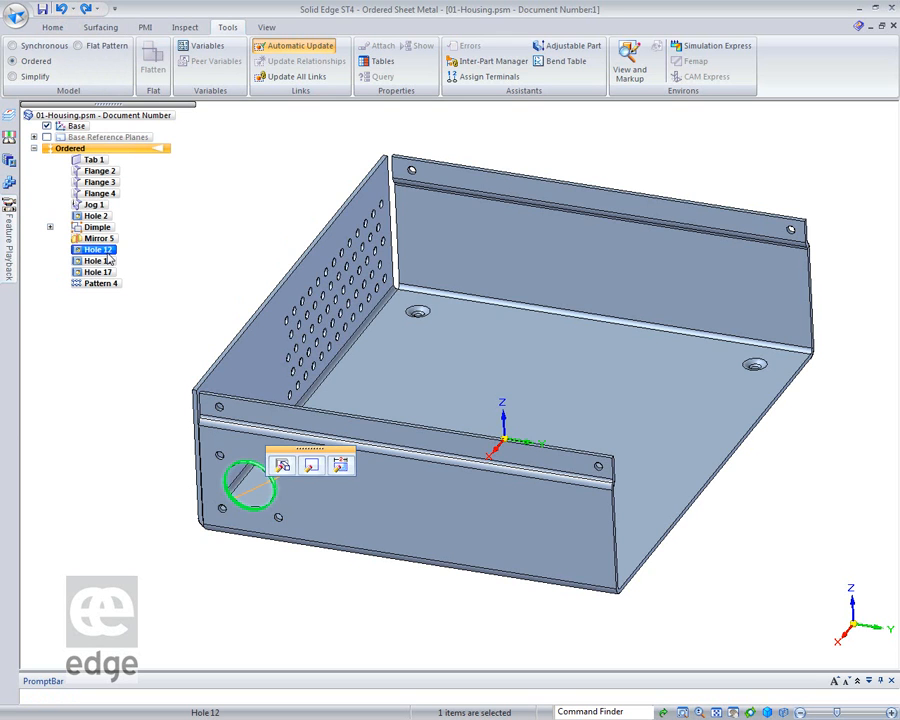
{"action": "left_click", "coordinate": [106, 260]}
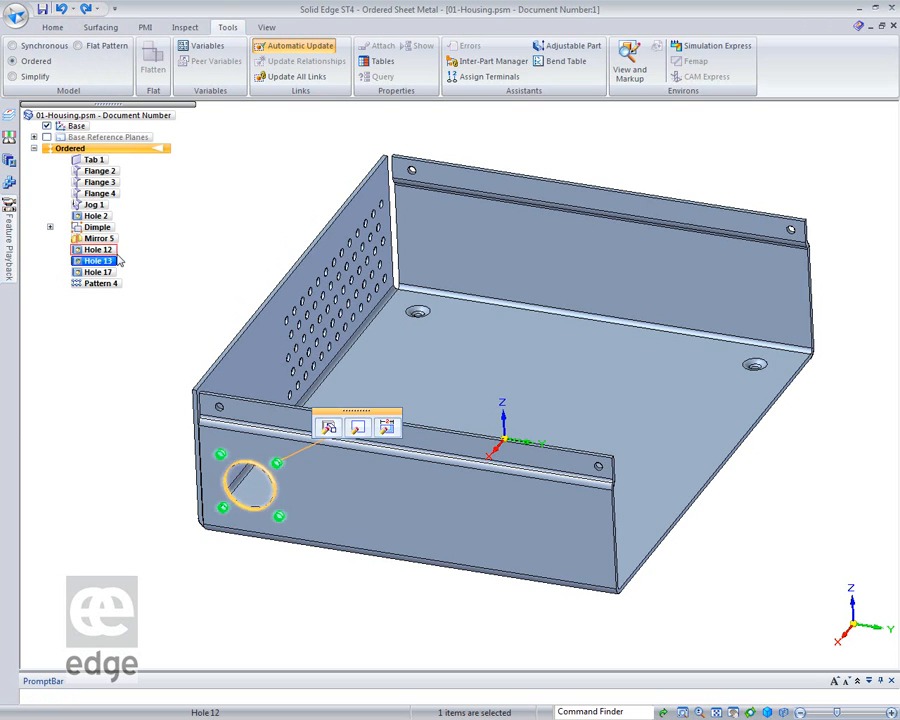
{"action": "left_click", "coordinate": [105, 250]}
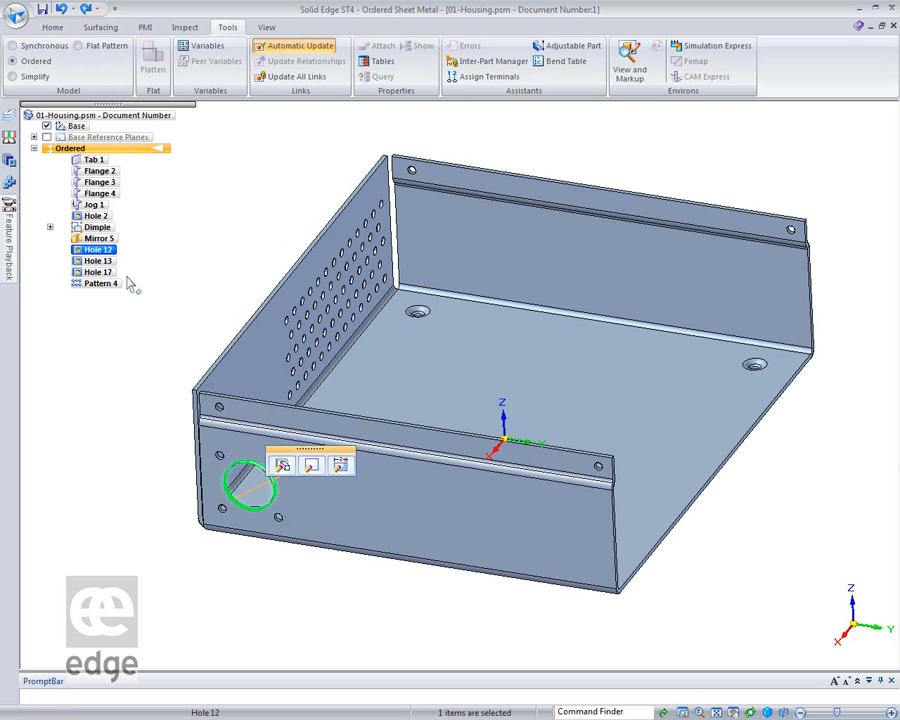
{"action": "left_click", "coordinate": [100, 261], "text": "ctrl"}
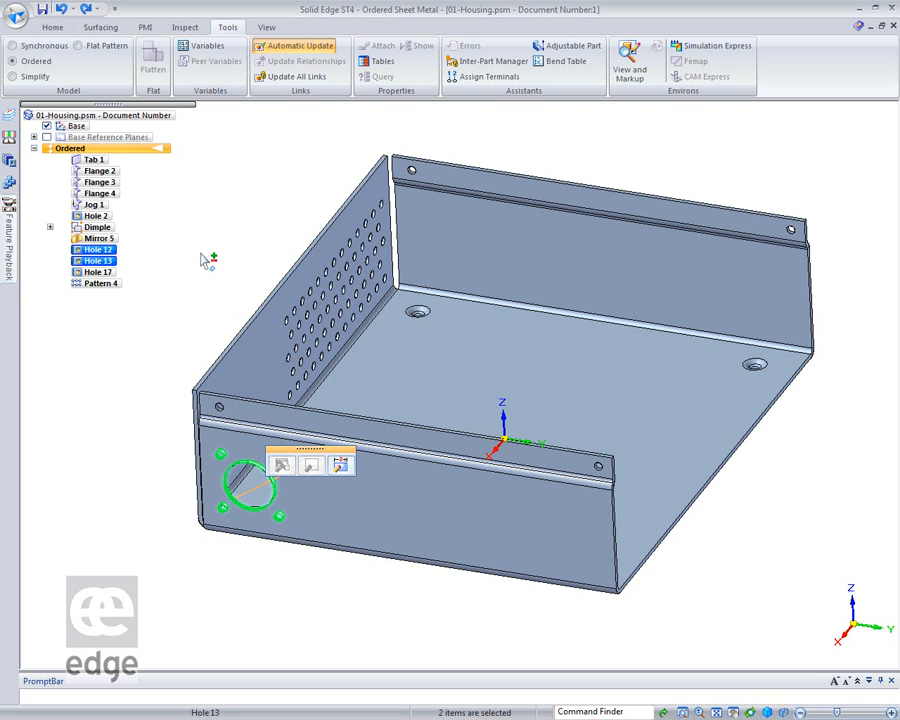
{"action": "right_click", "coordinate": [105, 255]}
{"action": "left_click", "coordinate": [154, 313]}
Rename the new group containing Hole 12 and Hole 13 as FanHole.
{"action": "left_click", "coordinate": [100, 250]}
{"action": "right_click", "coordinate": [104, 255]}
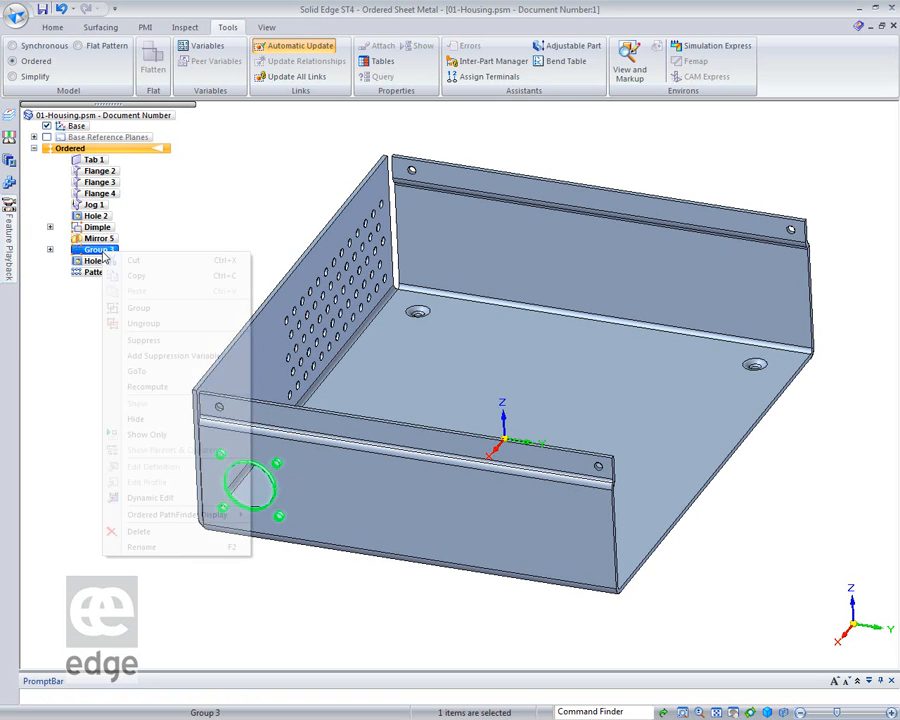
{"action": "left_click", "coordinate": [158, 550]}
{"action": "type", "text": "FanH"}
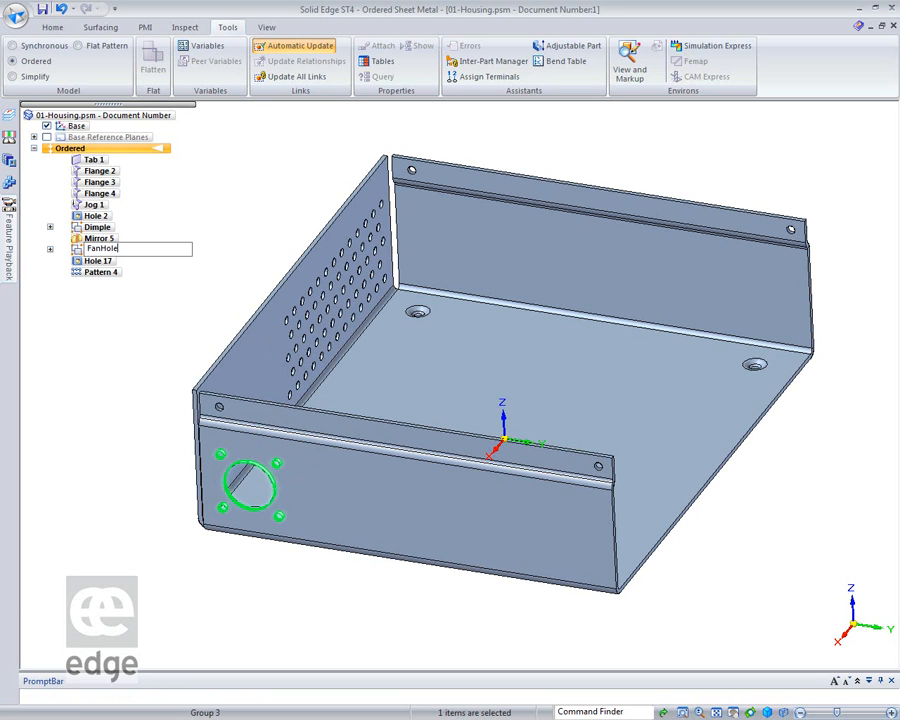
{"action": "type", "text": "ole"}
{"action": "key", "text": "Return"}
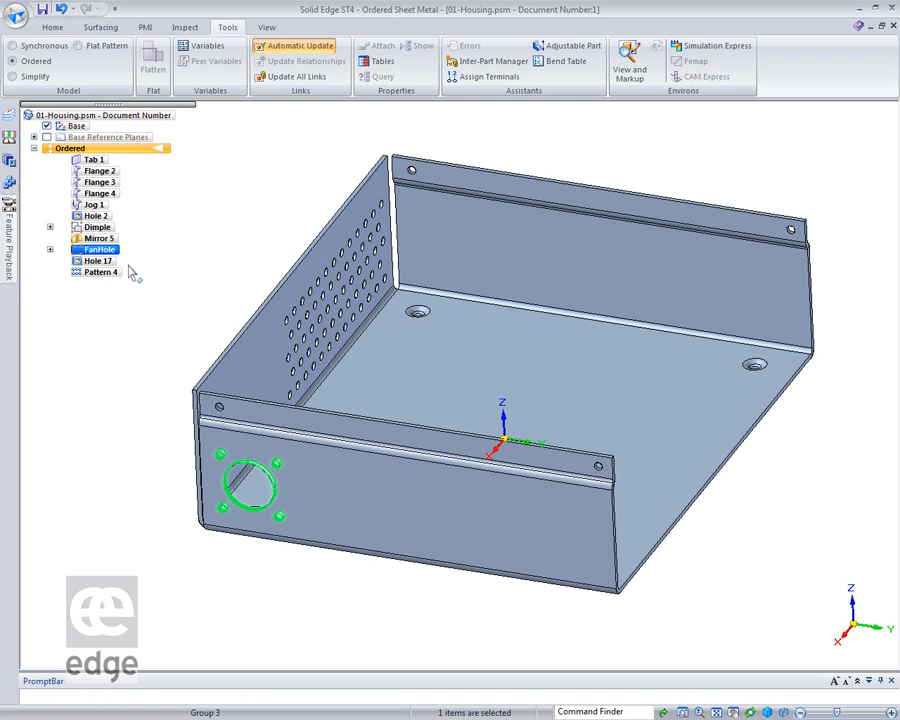
Reorder the FanHole group to directly after Flange 4 in the ordered feature tree.
{"action": "left_click", "coordinate": [217, 218]}
{"action": "left_click", "coordinate": [102, 250]}
{"action": "left_click_drag", "start_coordinate": [121, 216], "coordinate": [116, 199]}
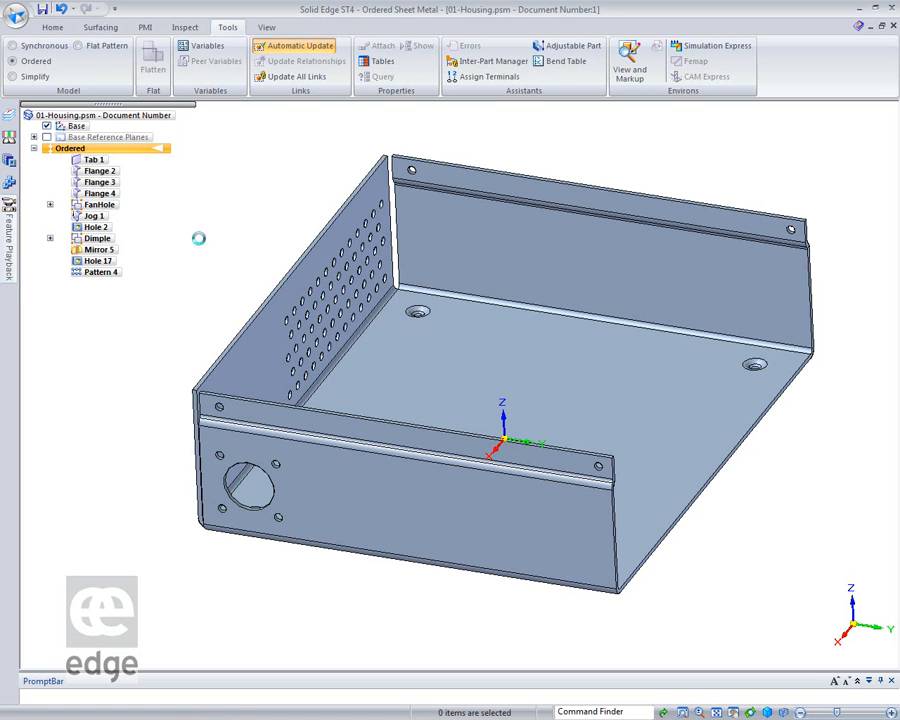
Convert Tab 1, Flange 2 to 4 and the FanHole group with its two holes from ordered to synchronous.
{"action": "left_click", "coordinate": [50, 204]}
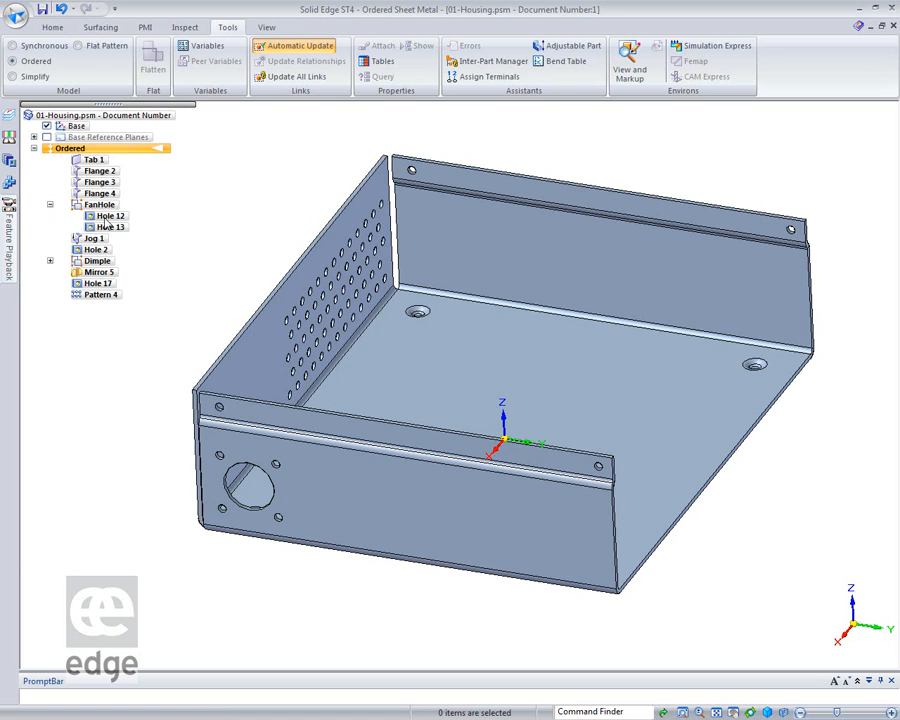
{"action": "left_click", "coordinate": [118, 229]}
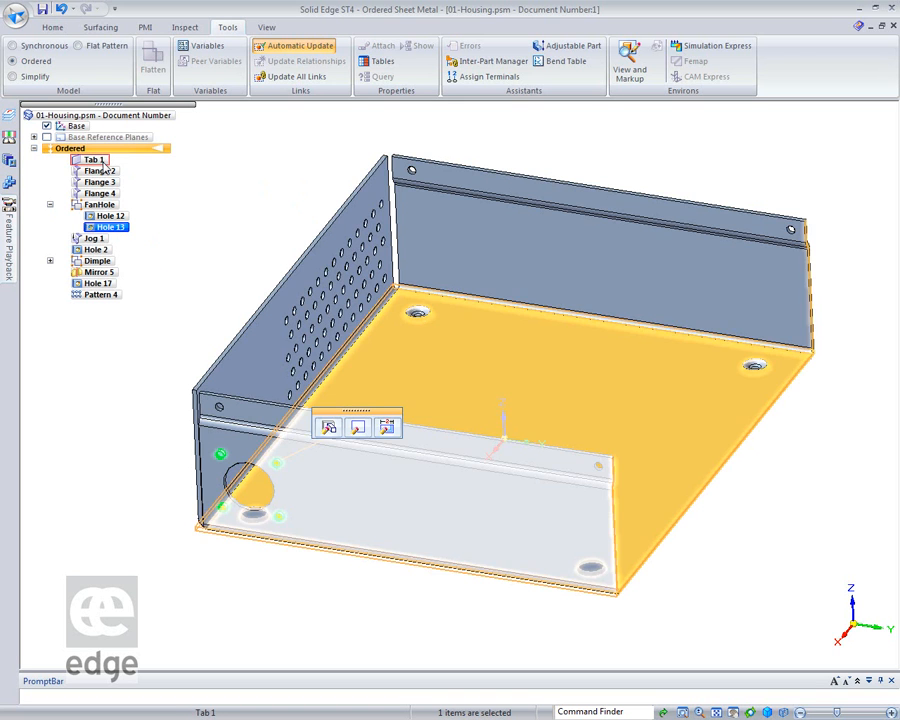
{"action": "left_click", "coordinate": [96, 160], "text": "shift"}
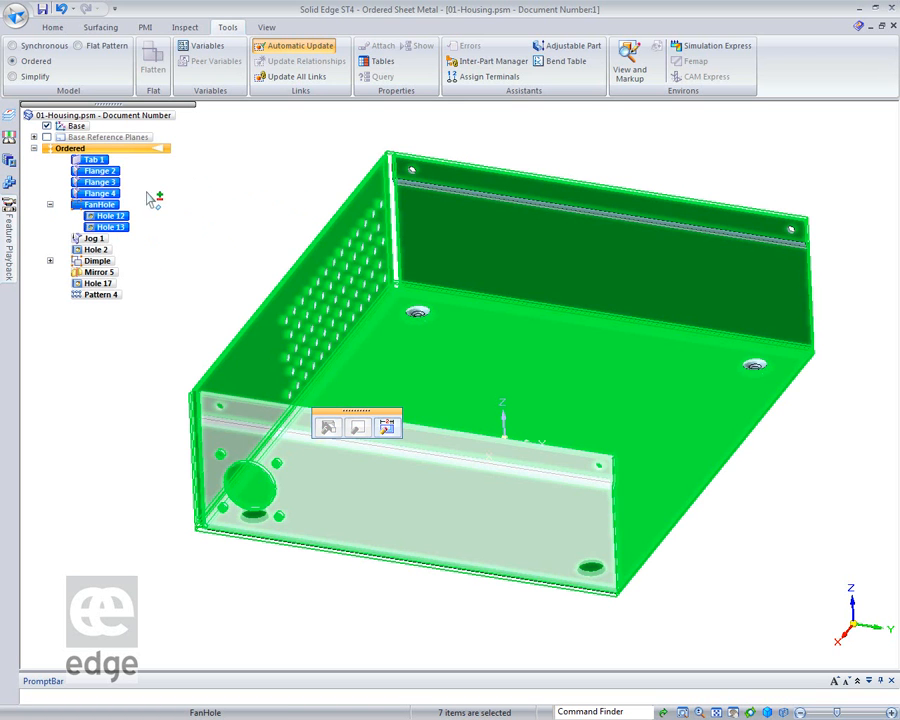
{"action": "right_click", "coordinate": [104, 187]}
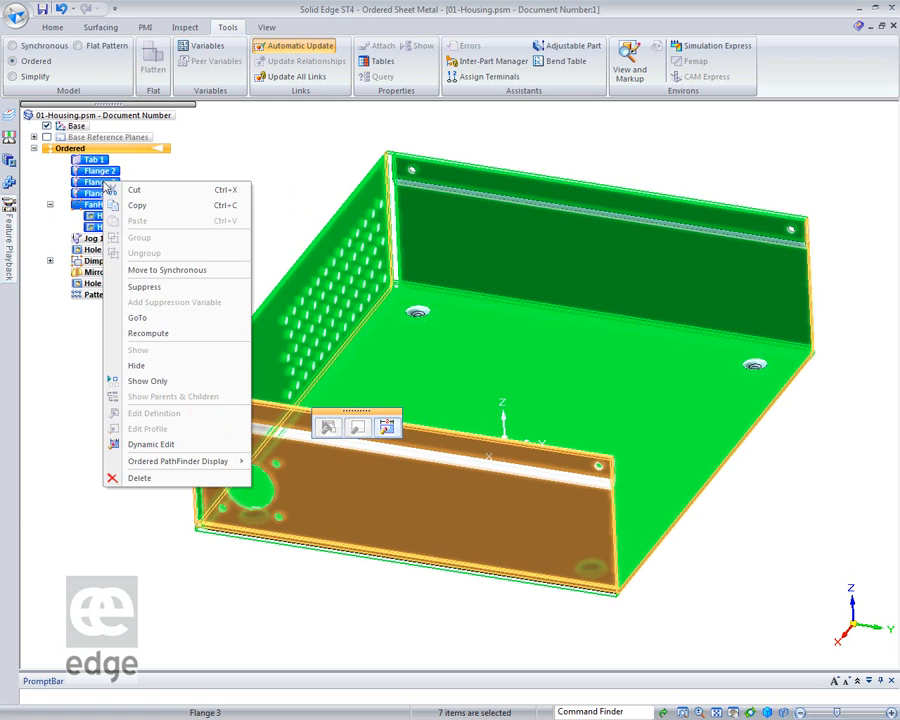
{"action": "left_click", "coordinate": [150, 272]}
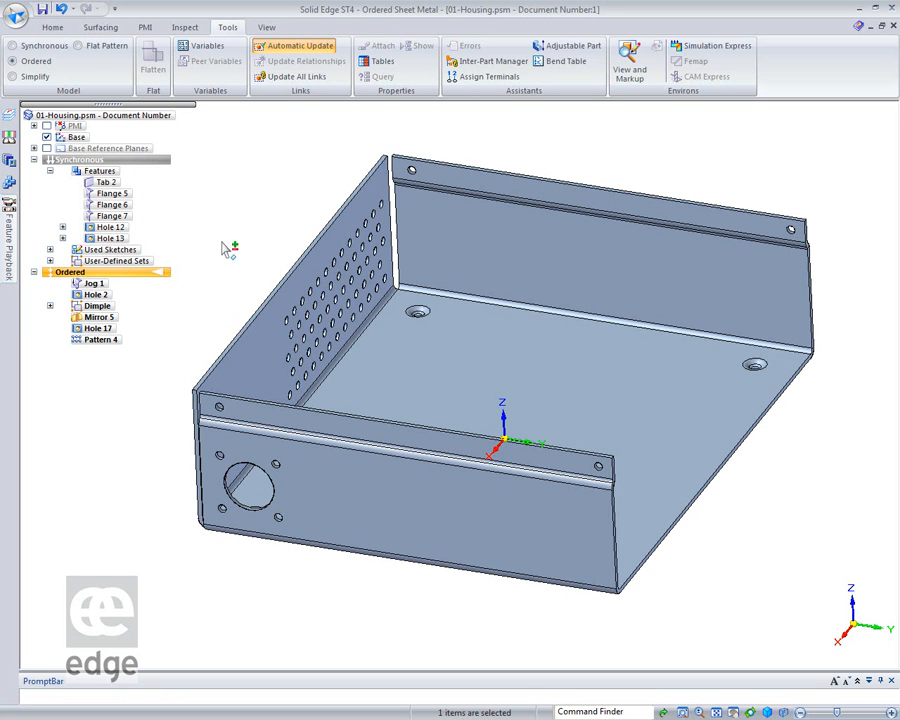
Lengthen the housing by moving the perforated end flange together with the fan-hole faces 100 mm outward along the negative Y direction.
{"action": "middle_click_drag", "start_coordinate": [207, 204], "coordinate": [239, 221]}
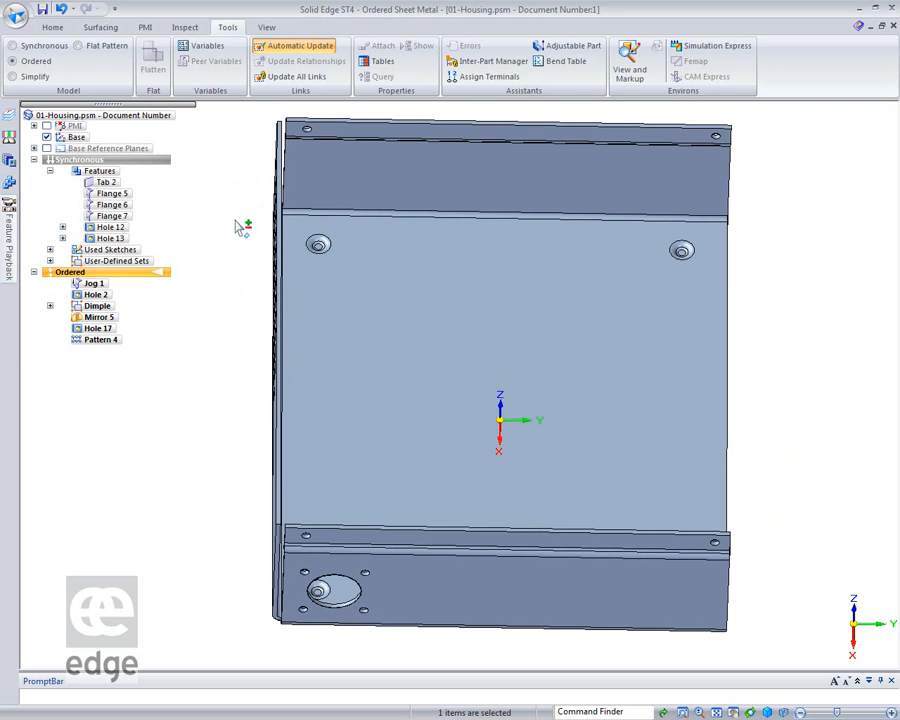
{"action": "left_click", "coordinate": [198, 155]}
{"action": "left_click", "coordinate": [52, 28]}
{"action": "left_click_drag", "start_coordinate": [232, 104], "coordinate": [409, 650]}
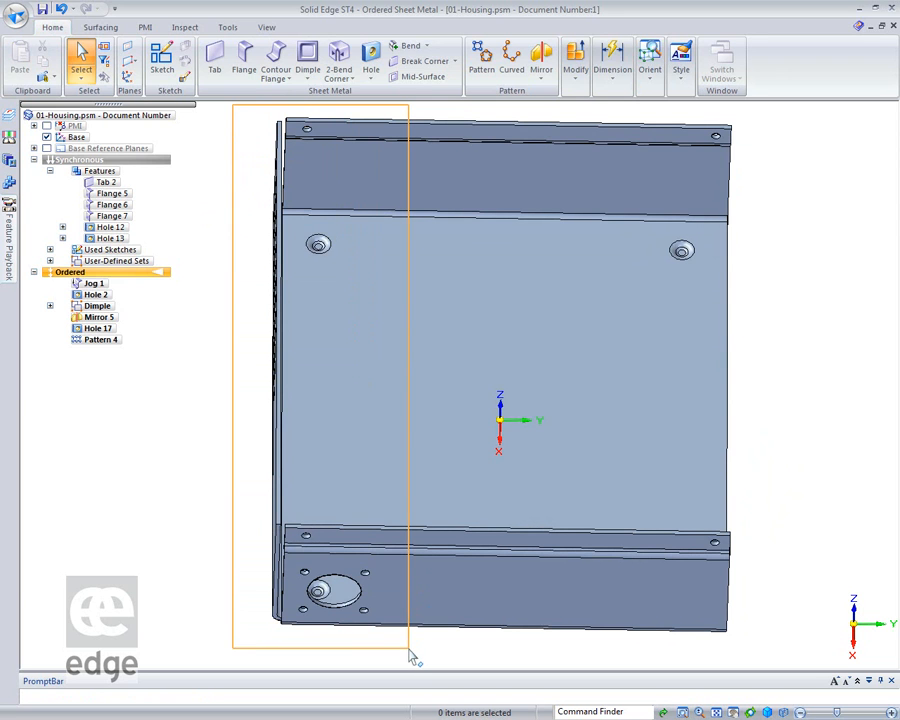
{"action": "left_click_drag", "start_coordinate": [413, 657], "coordinate": [412, 653]}
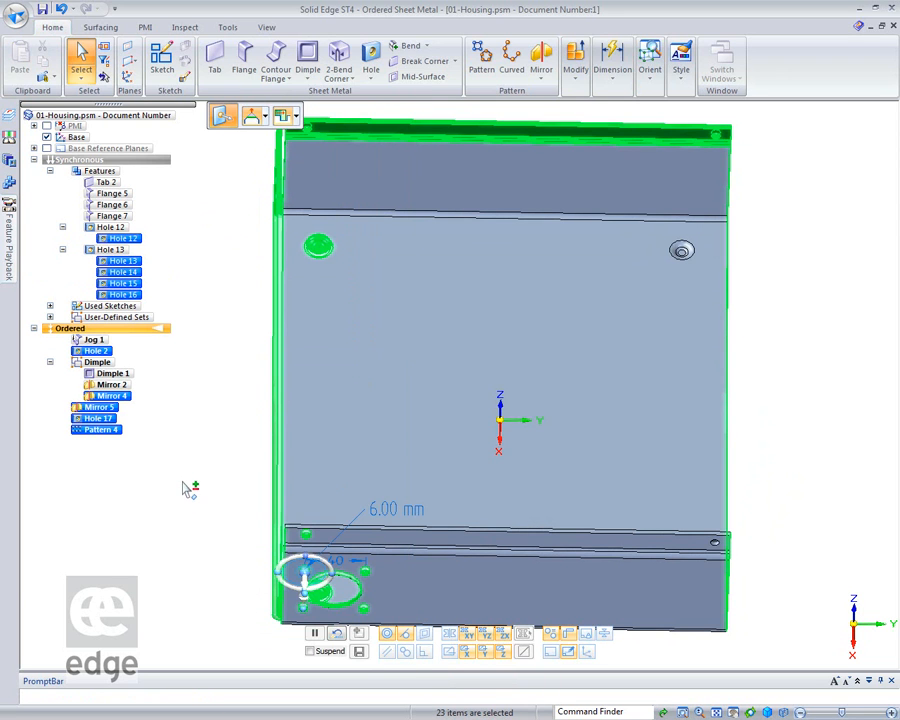
{"action": "left_click", "coordinate": [277, 573]}
{"action": "left_click", "coordinate": [290, 578]}
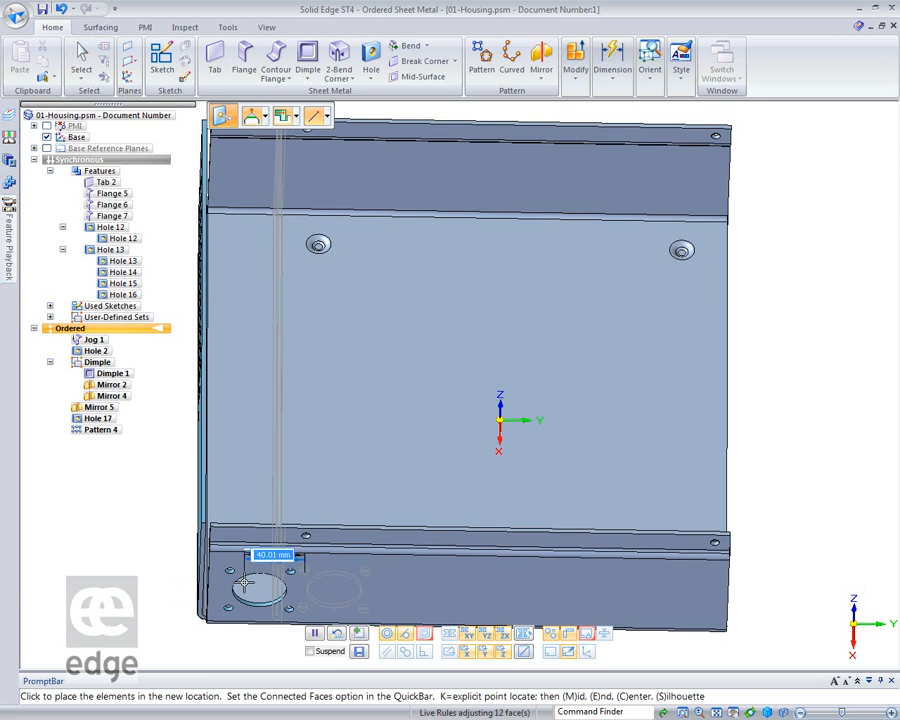
{"action": "type", "text": "100"}
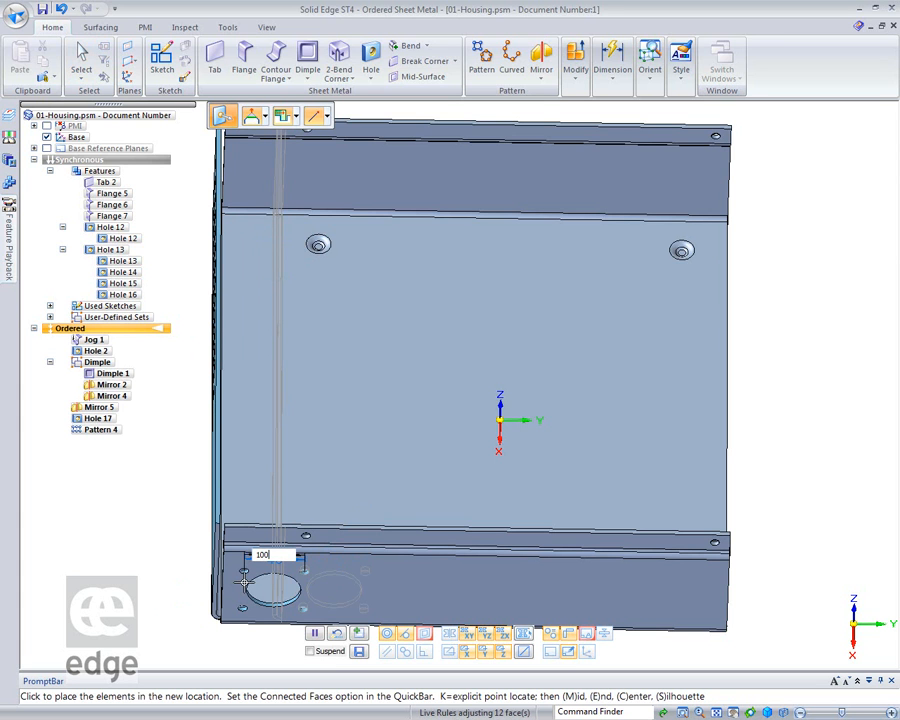
{"action": "key", "text": "Return"}
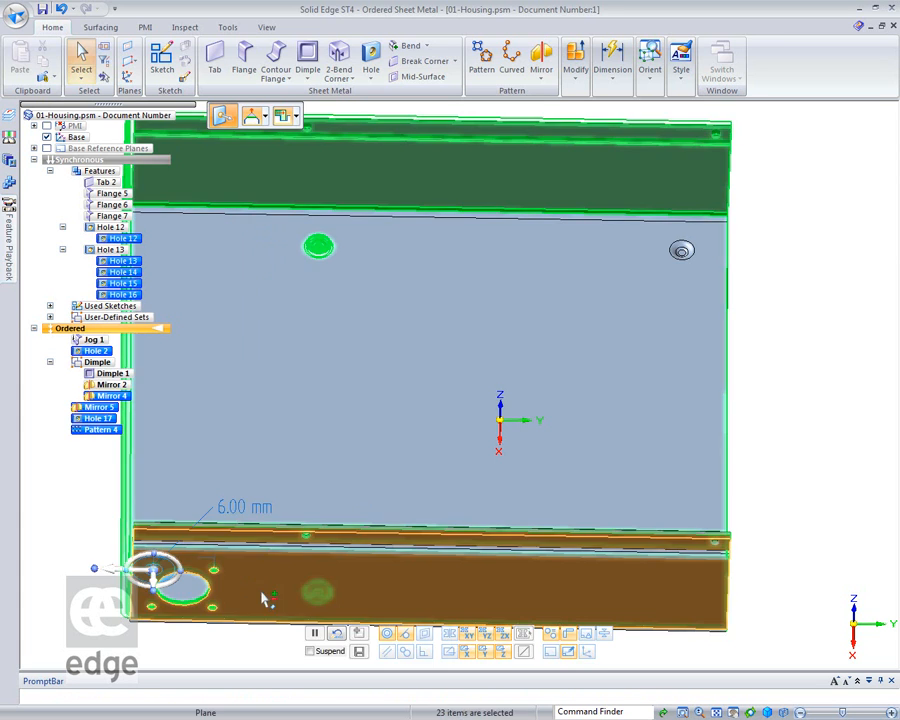
{"action": "left_click", "coordinate": [824, 535]}
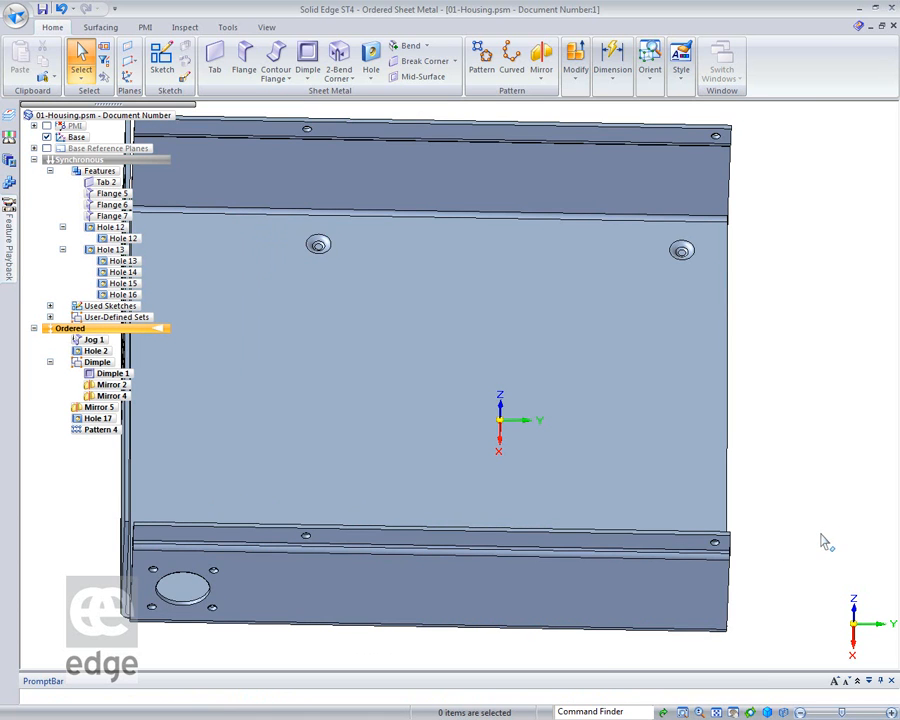
{"action": "scroll", "coordinate": [300, 398], "scroll_direction": "down", "scroll_amount": 1}
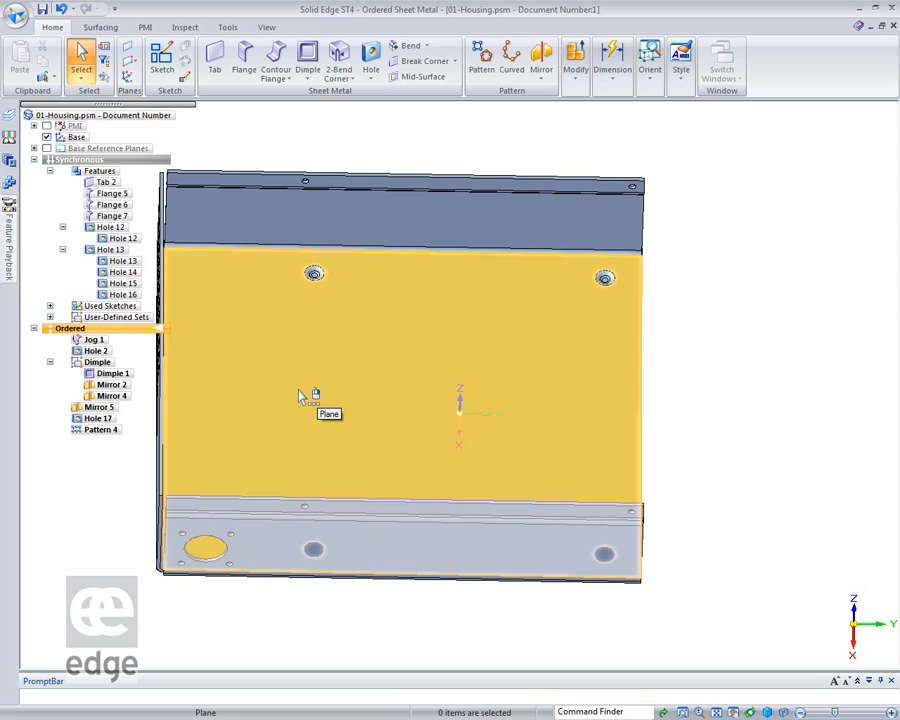
{"action": "middle_click_drag", "start_coordinate": [304, 398], "coordinate": [373, 391], "text": "shift"}
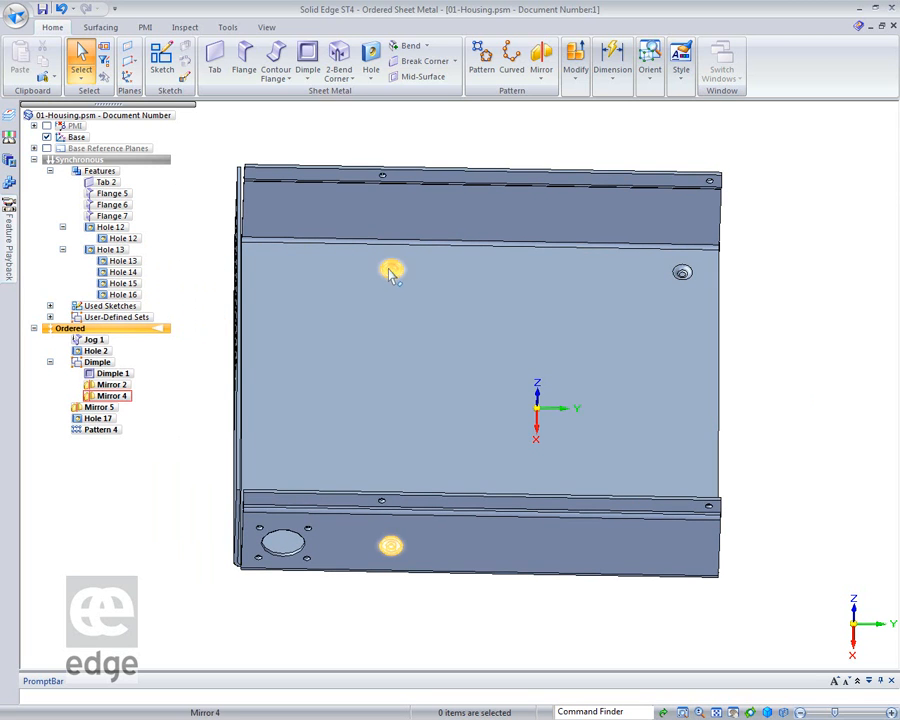
{"action": "middle_click_drag", "start_coordinate": [818, 391], "coordinate": [792, 452]}
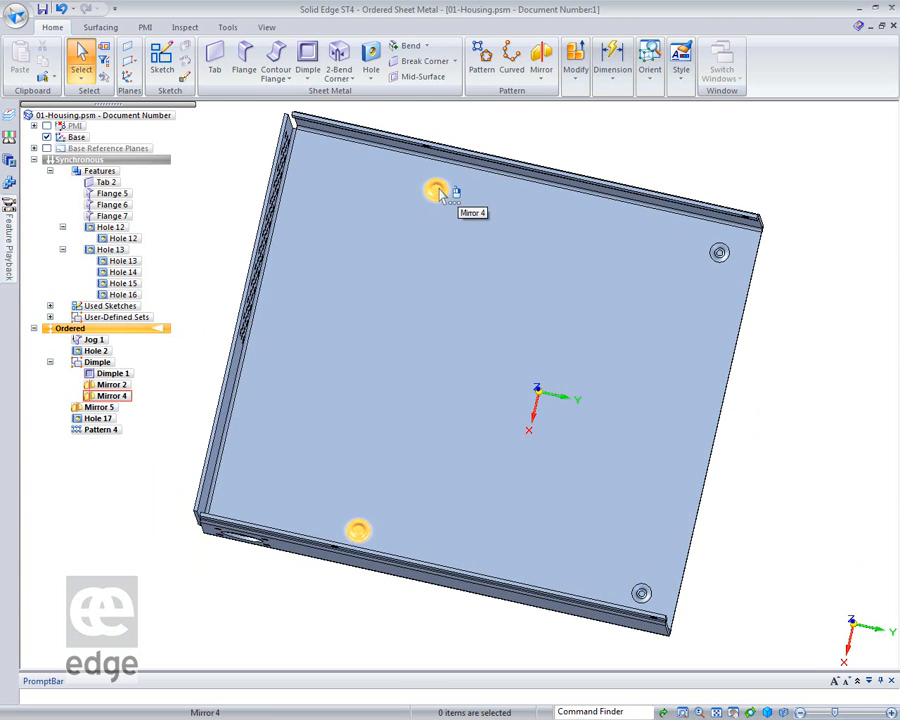
Create a reference plane parallel to the XZ base plane through the midpoint of the fan-hole side flange's top edge, using midpoint snapping.
{"action": "middle_click_drag", "start_coordinate": [834, 573], "coordinate": [810, 450]}
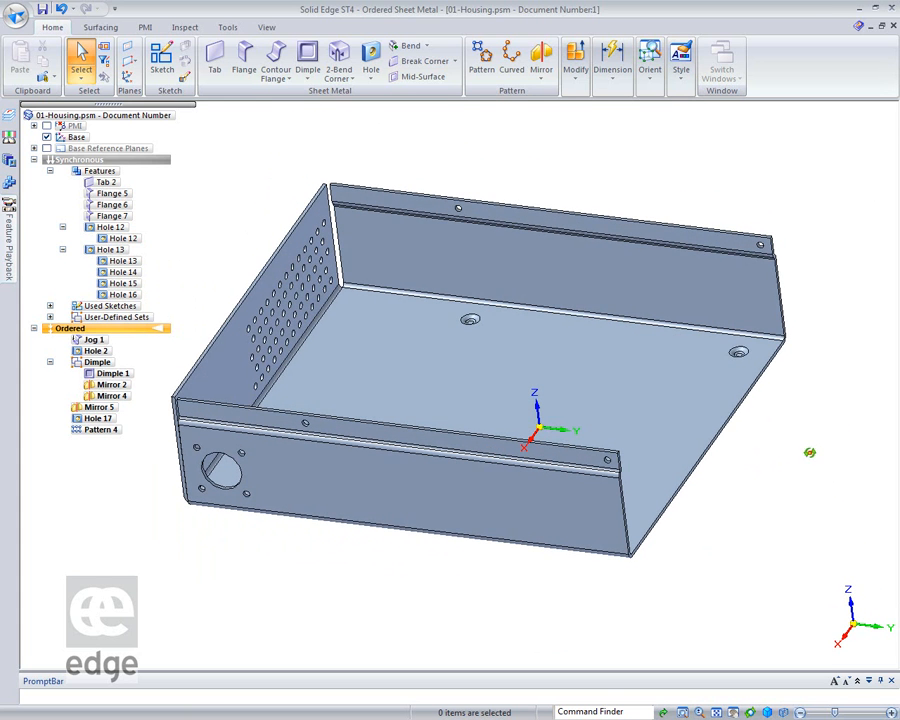
{"action": "left_click", "coordinate": [137, 68]}
{"action": "left_click", "coordinate": [150, 80]}
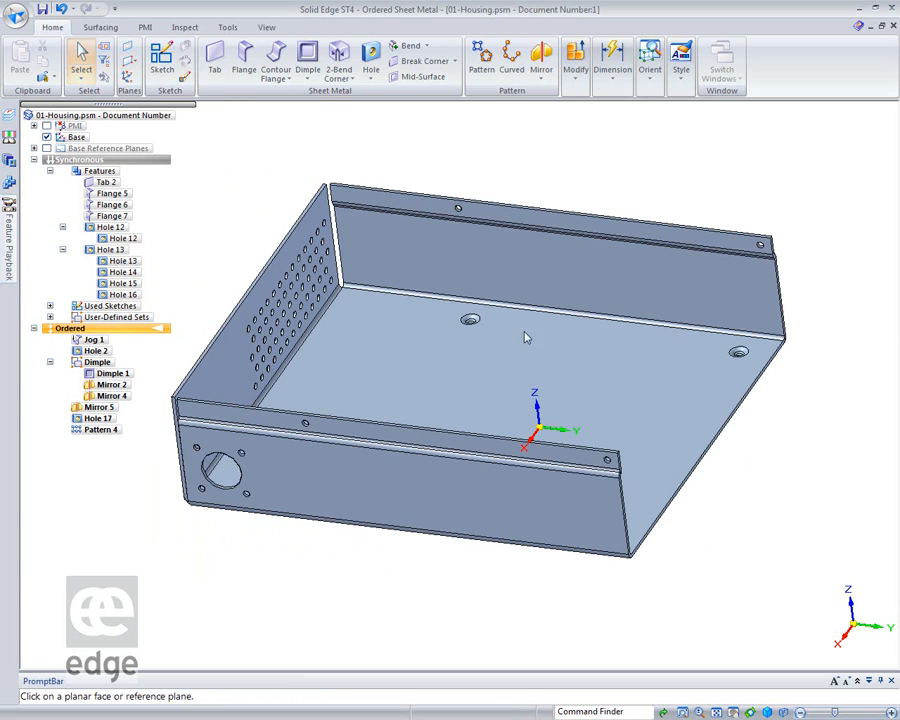
{"action": "right_click", "coordinate": [523, 420]}
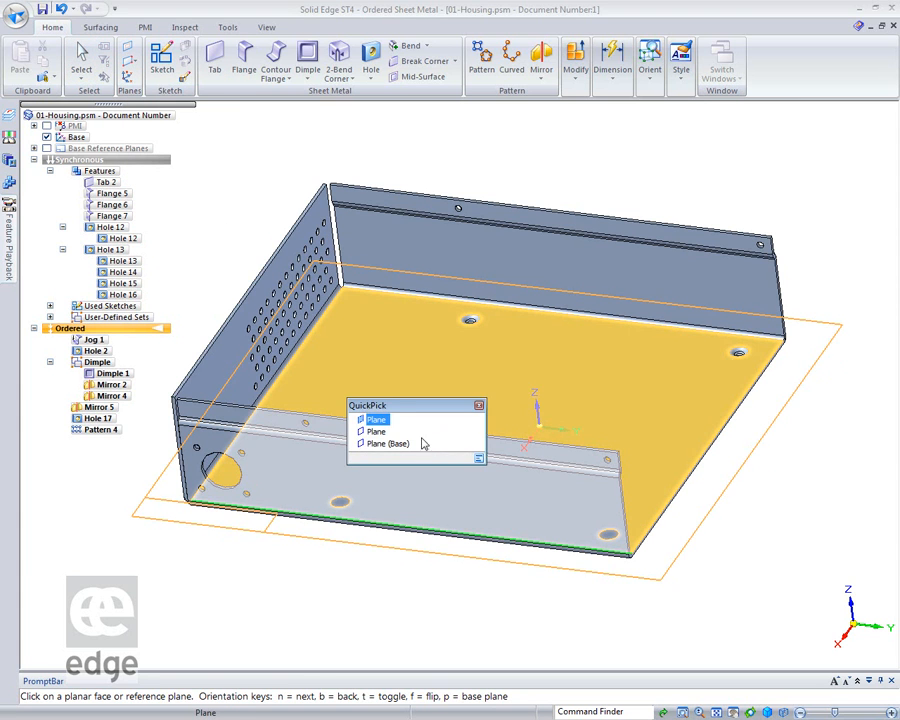
{"action": "left_click", "coordinate": [400, 444]}
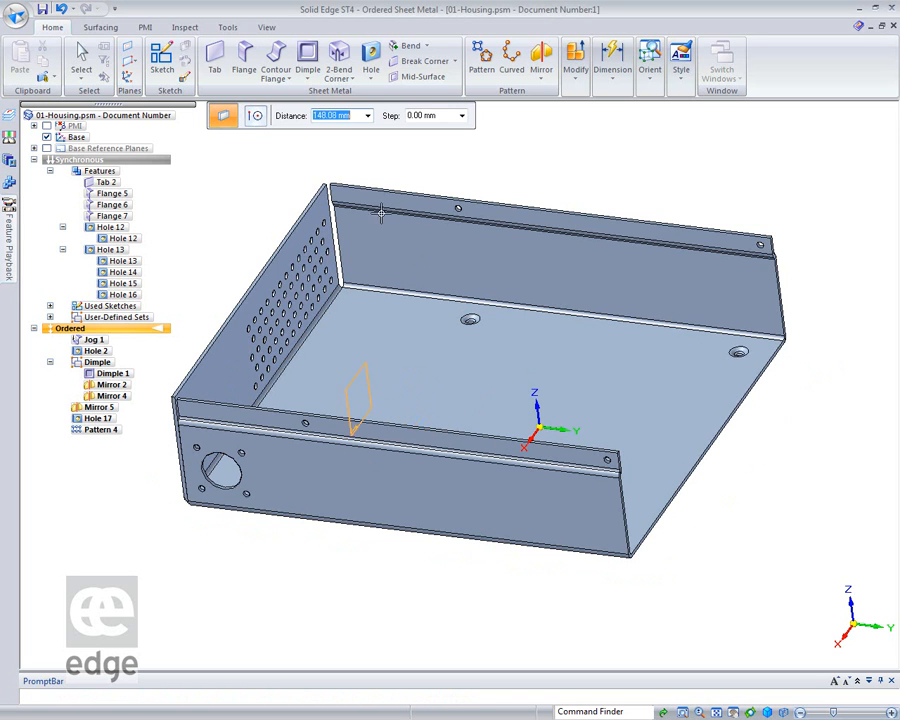
{"action": "left_click", "coordinate": [255, 115]}
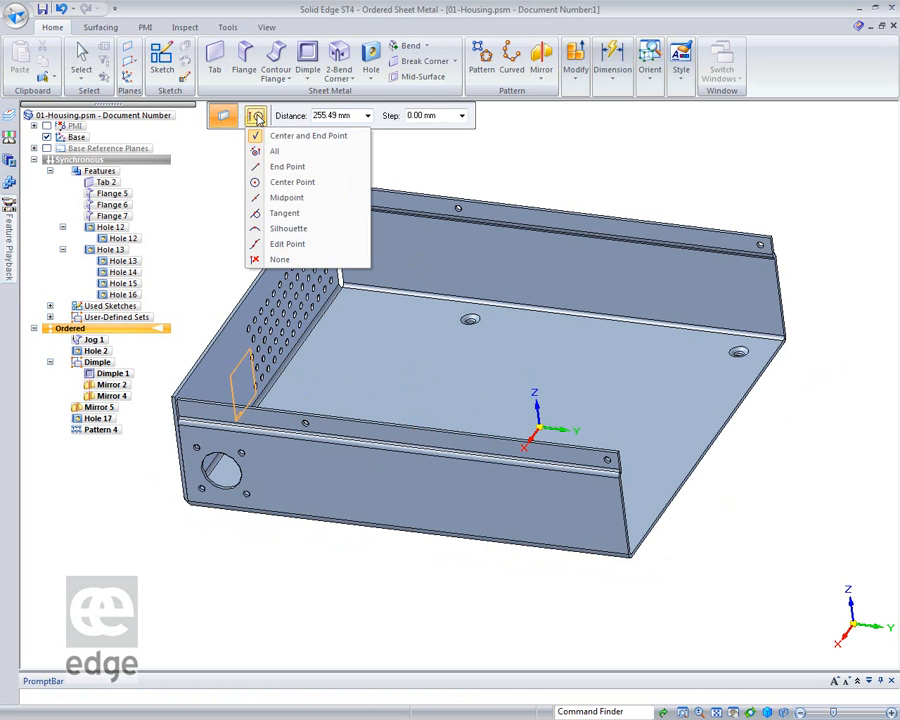
{"action": "left_click", "coordinate": [282, 197]}
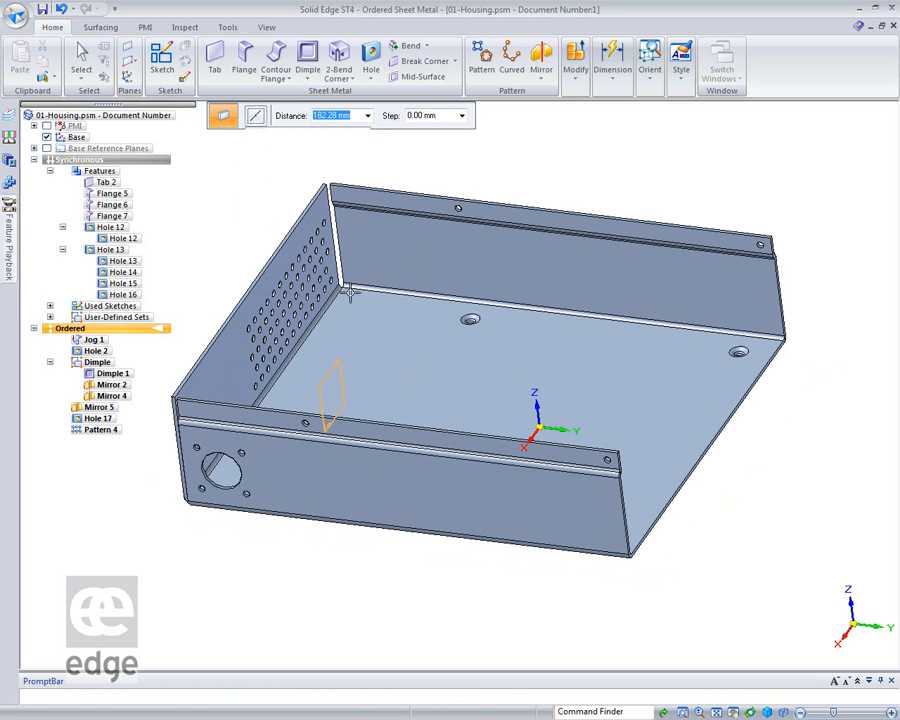
{"action": "left_click", "coordinate": [399, 429]}
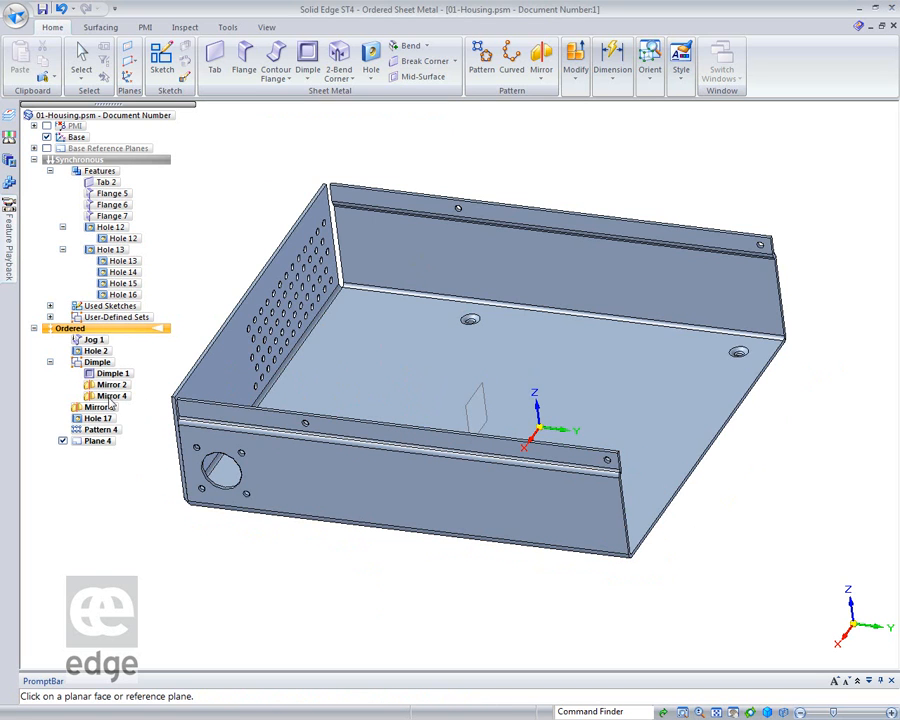
{"action": "left_click", "coordinate": [82, 58]}
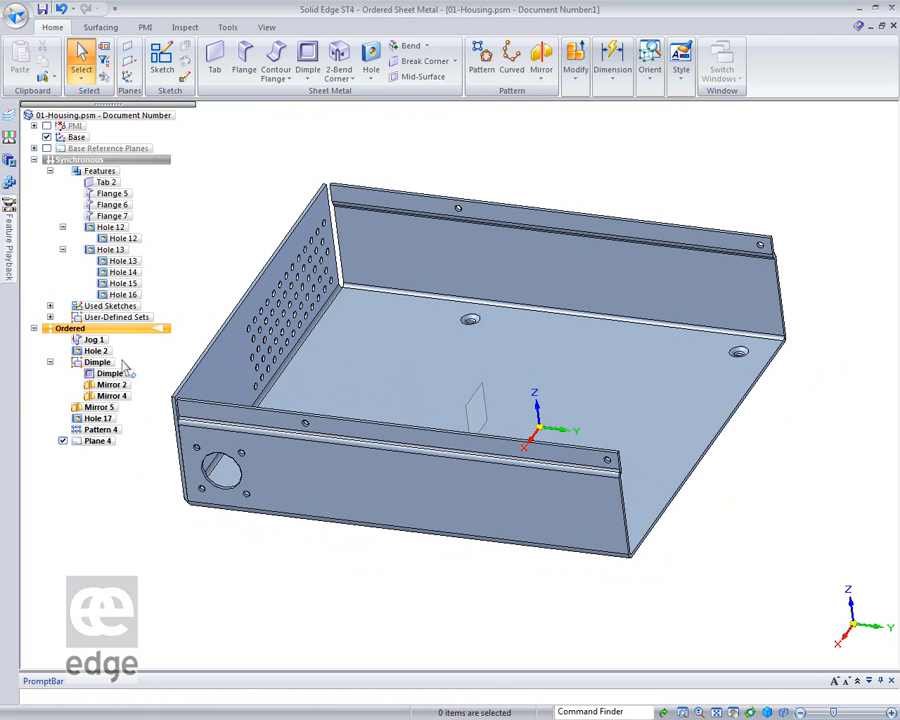
{"action": "left_click", "coordinate": [112, 396]}
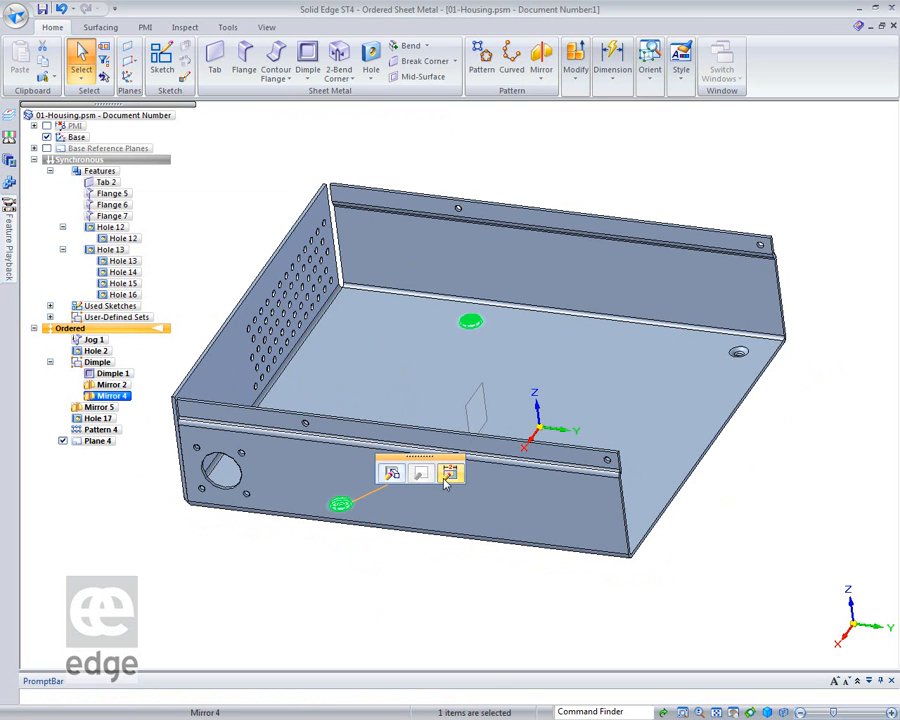
{"action": "left_click", "coordinate": [390, 472]}
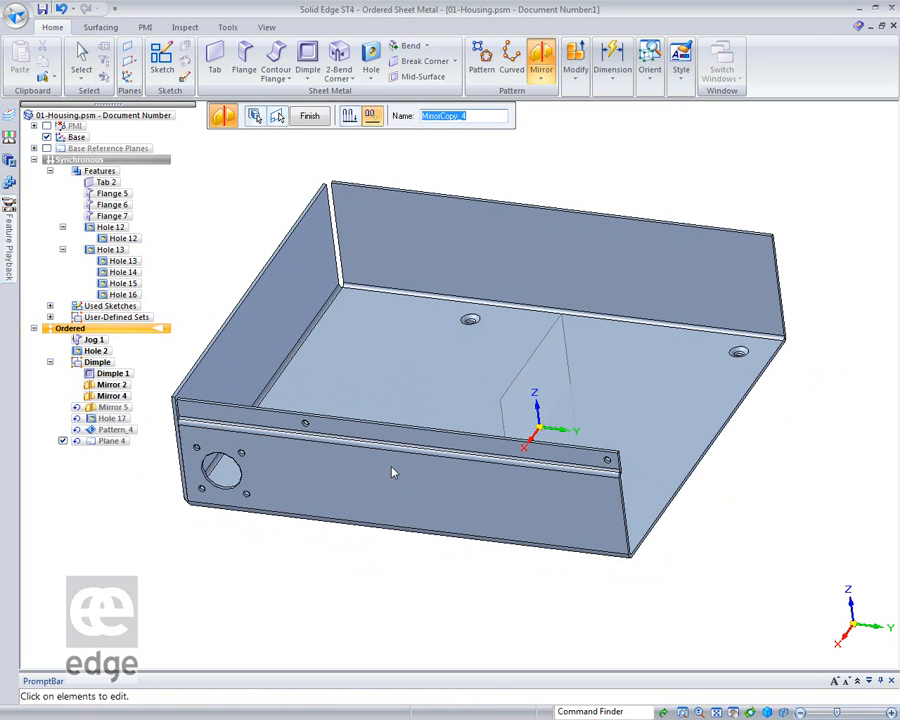
{"action": "left_click", "coordinate": [277, 116]}
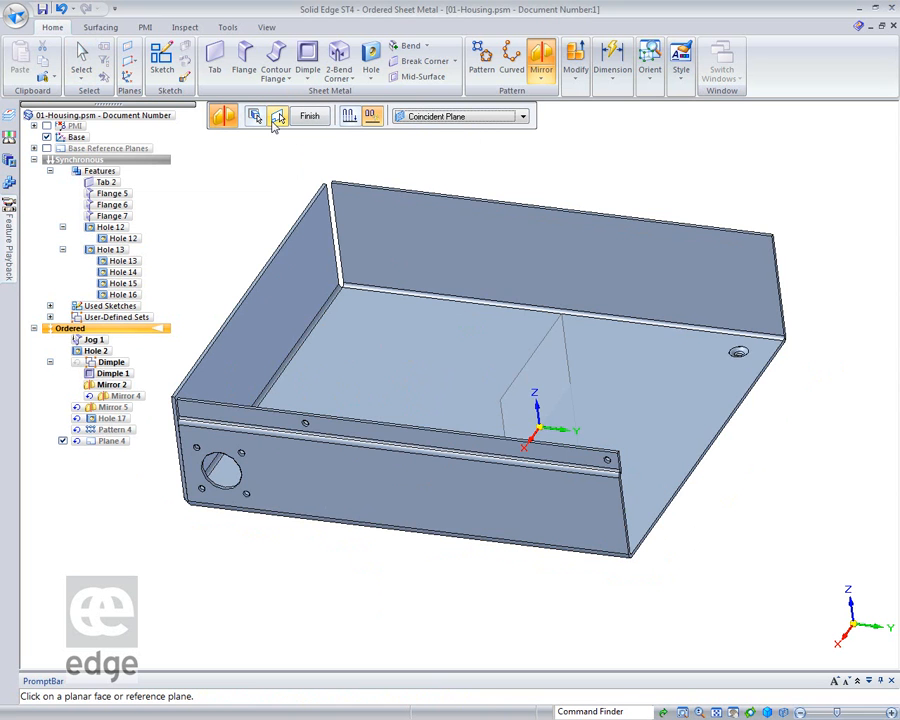
{"action": "middle_click_drag", "start_coordinate": [484, 602], "coordinate": [506, 578]}
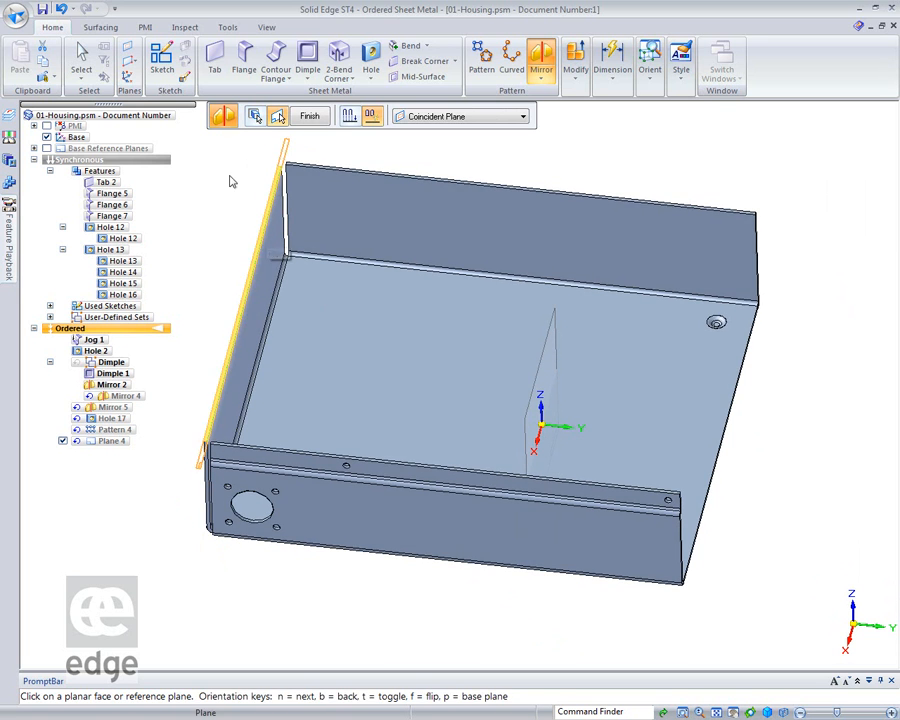
{"action": "key", "text": "Escape"}
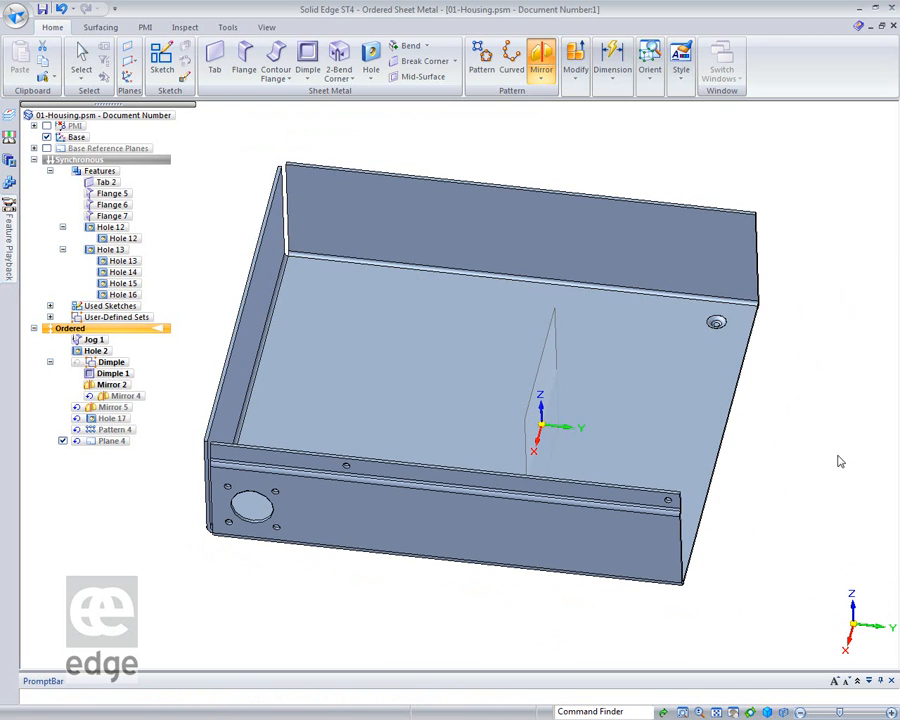
{"action": "middle_click_drag", "start_coordinate": [831, 467], "coordinate": [831, 452]}
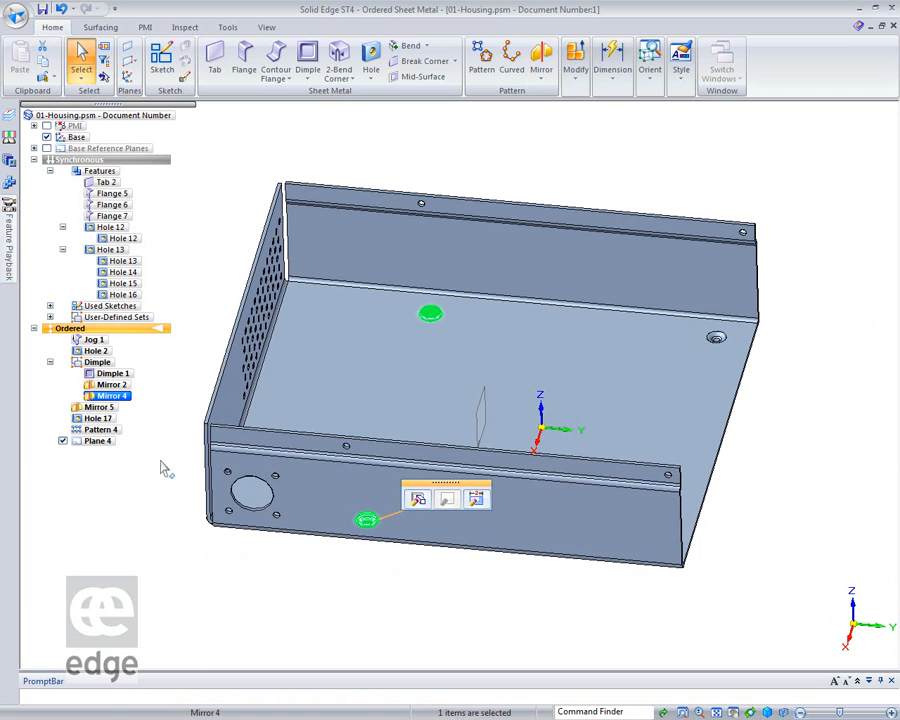
Reorder Plane 4 to the top of the Dimple group in the ordered features.
{"action": "left_click", "coordinate": [96, 442]}
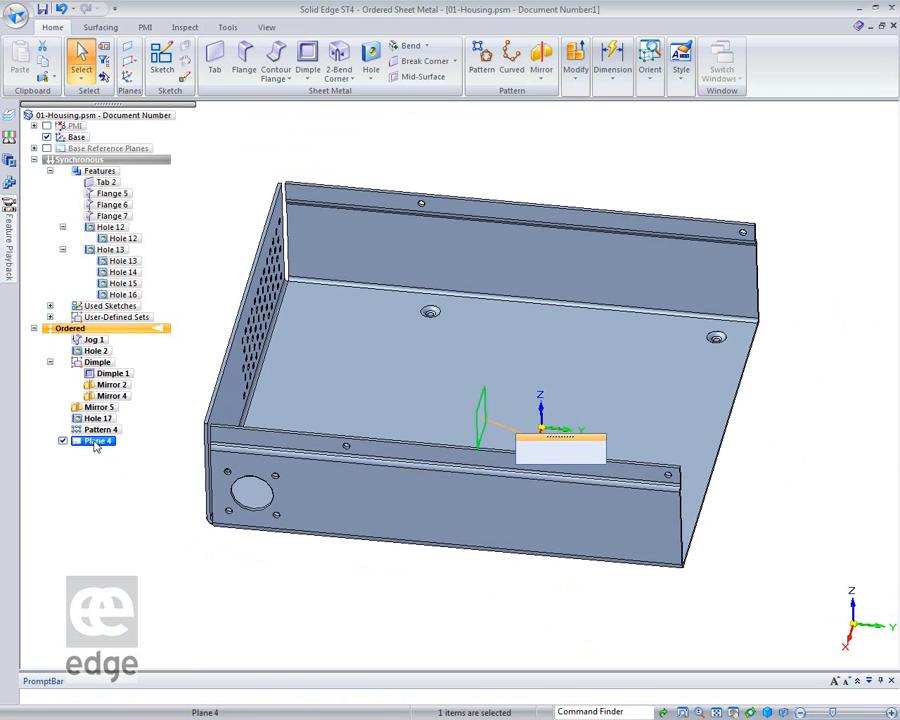
{"action": "left_click_drag", "start_coordinate": [102, 369], "coordinate": [102, 369]}
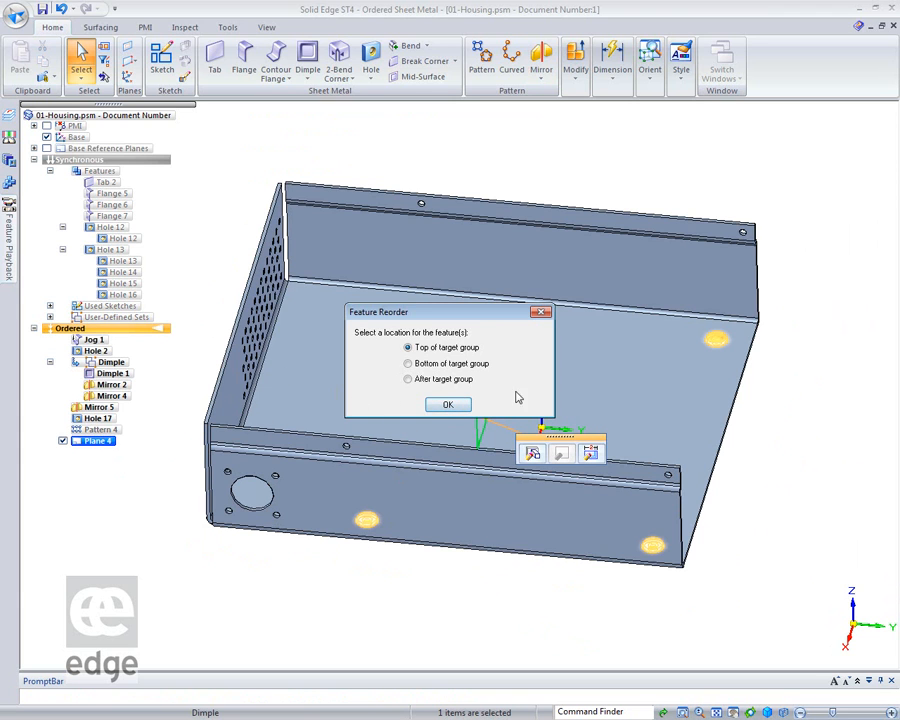
{"action": "left_click", "coordinate": [540, 313]}
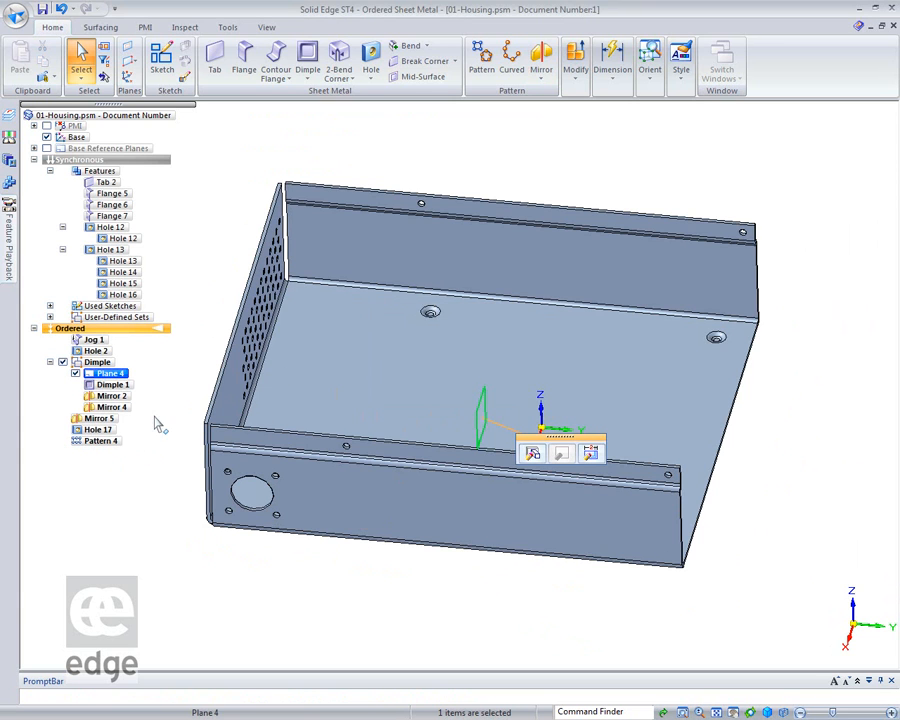
{"action": "left_click", "coordinate": [118, 452]}
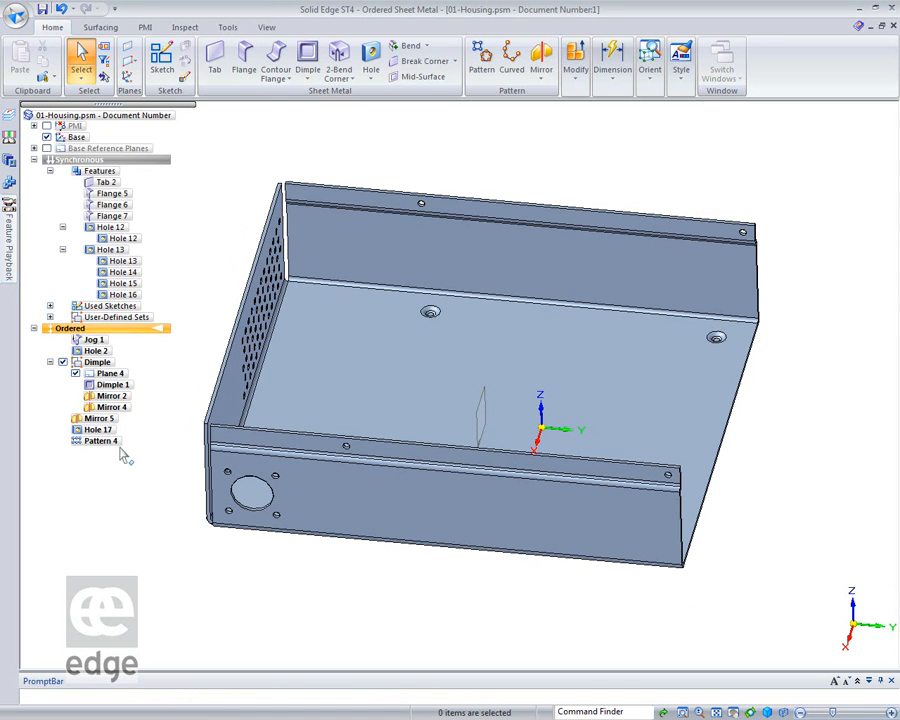
Redefine Mirror 4 to use Plane 4 as its mirror plane and accept the changed profile placement.
{"action": "left_click", "coordinate": [112, 407]}
{"action": "right_click", "coordinate": [120, 407]}
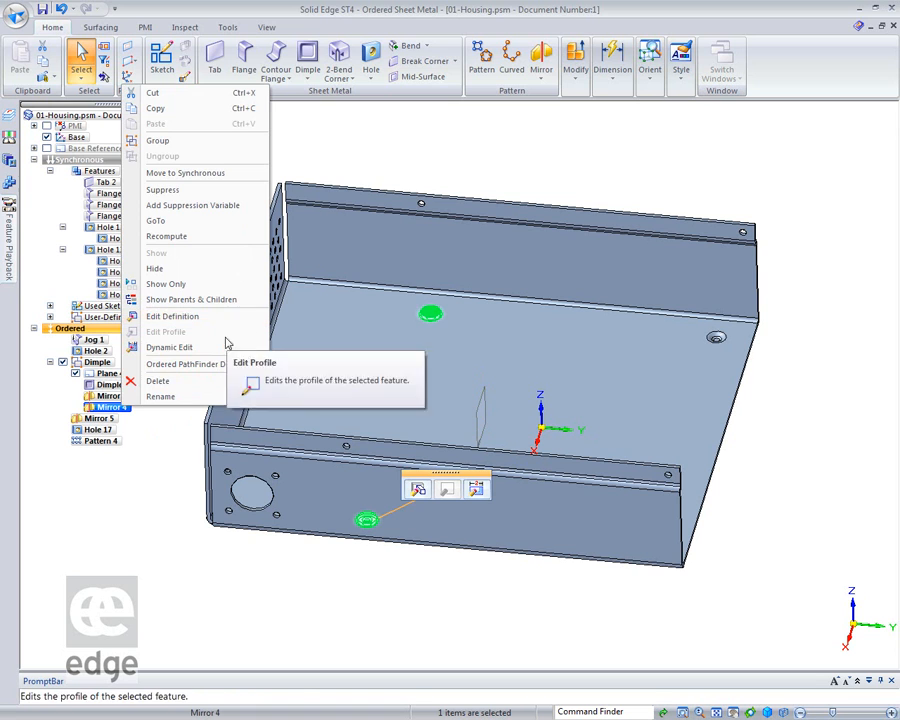
{"action": "left_click", "coordinate": [172, 316]}
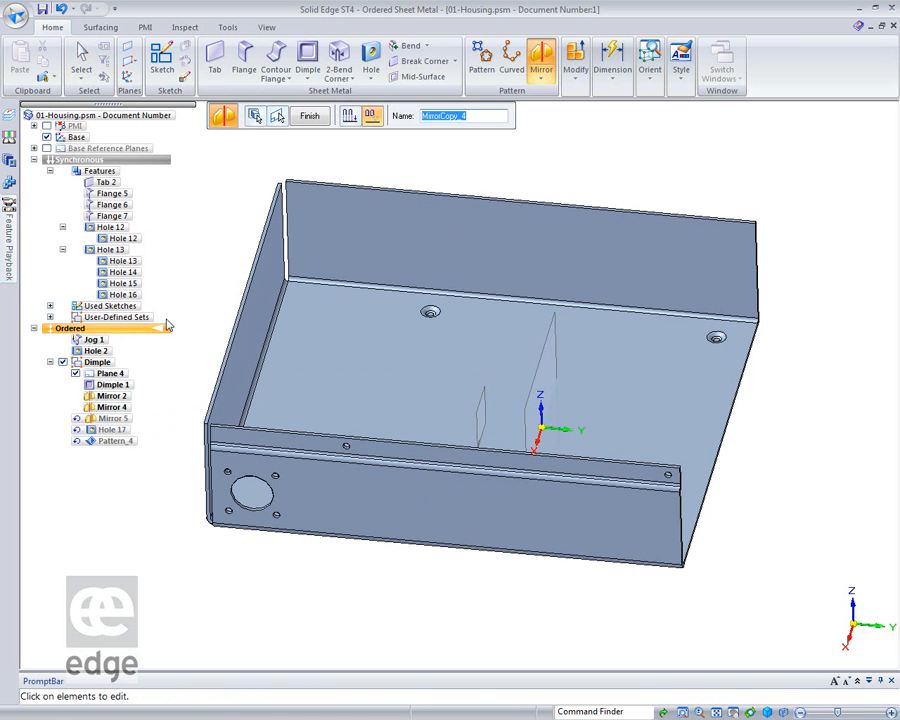
{"action": "left_click", "coordinate": [280, 117]}
{"action": "left_click", "coordinate": [478, 410]}
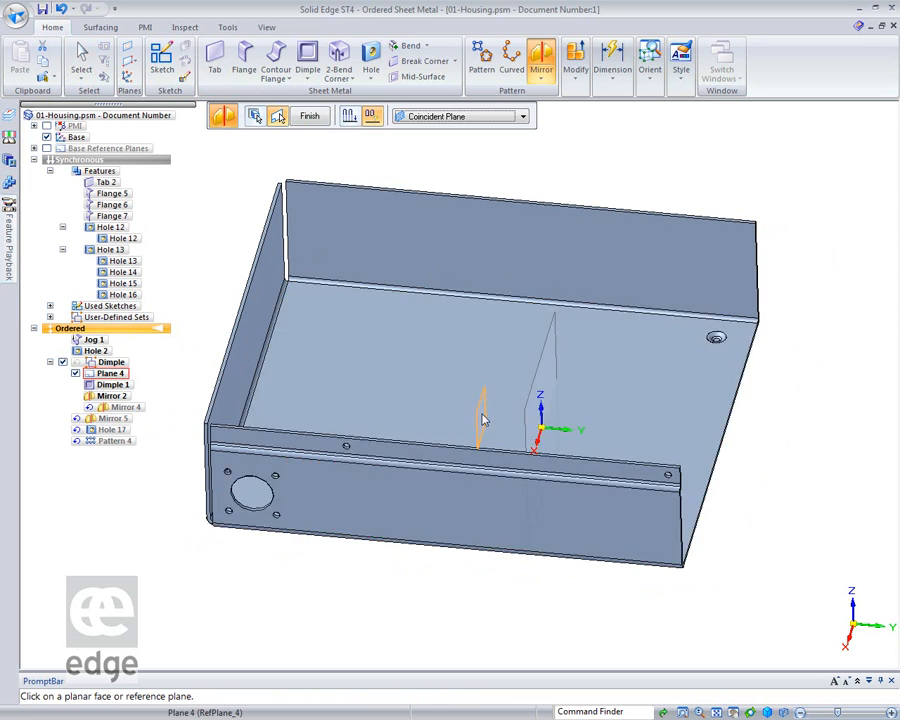
{"action": "left_click", "coordinate": [508, 398]}
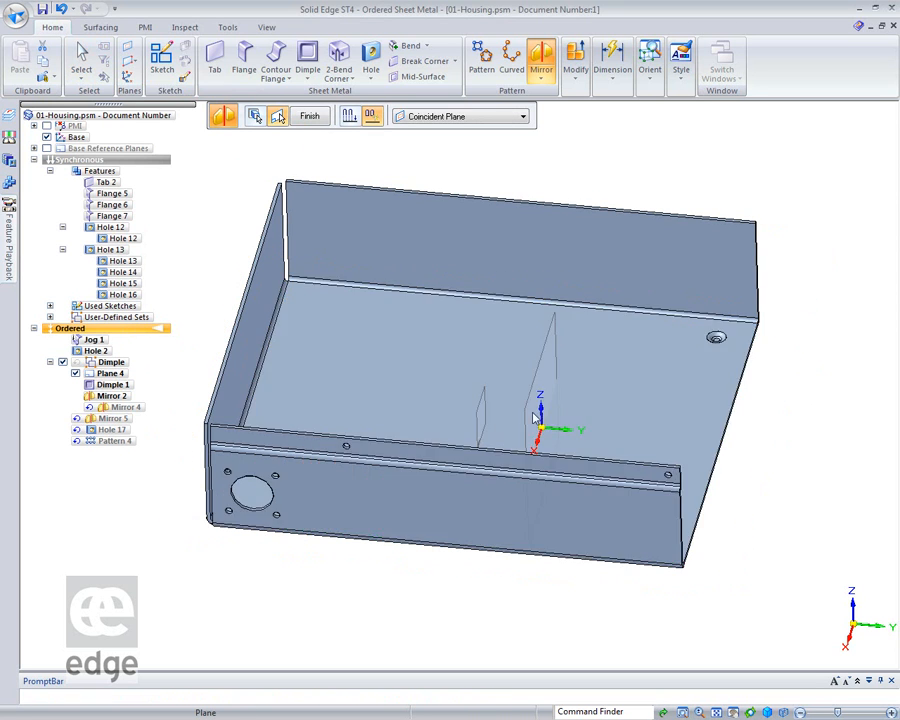
{"action": "left_click", "coordinate": [477, 423]}
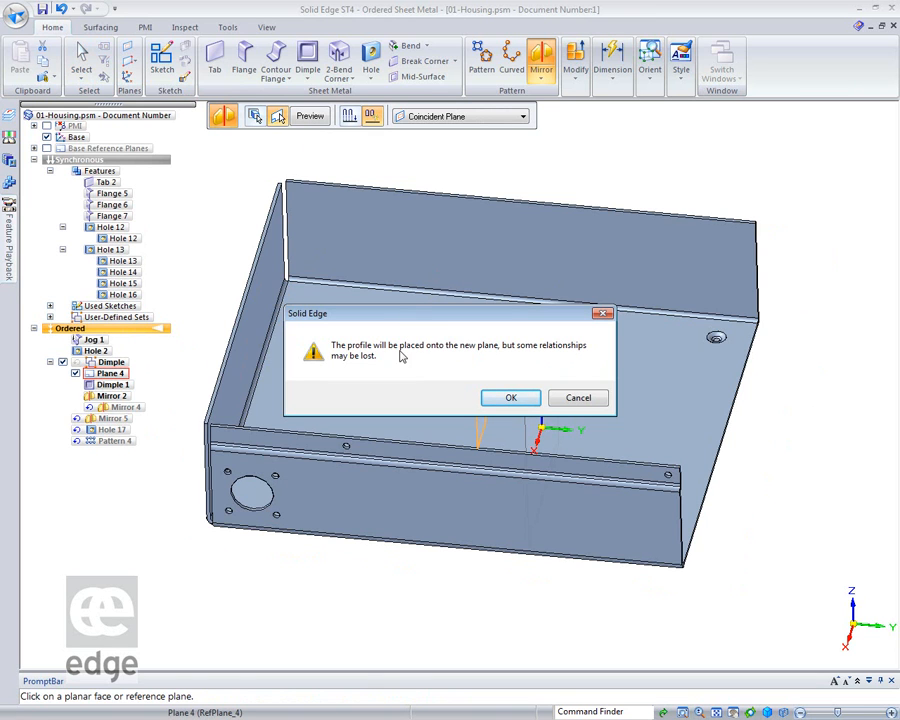
{"action": "left_click", "coordinate": [510, 399]}
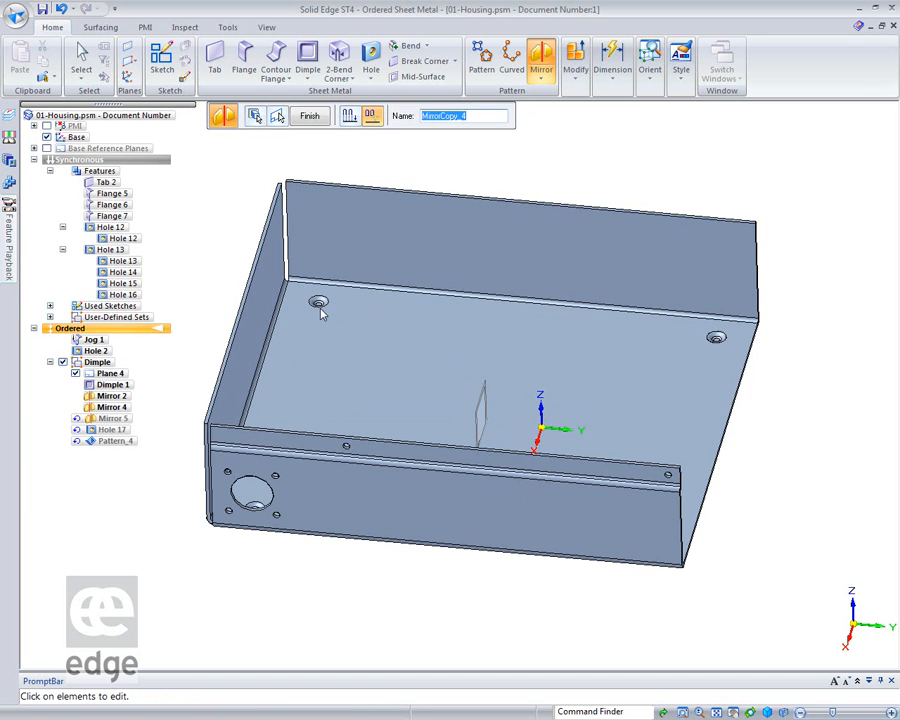
{"action": "key", "text": "ctrl+t"}
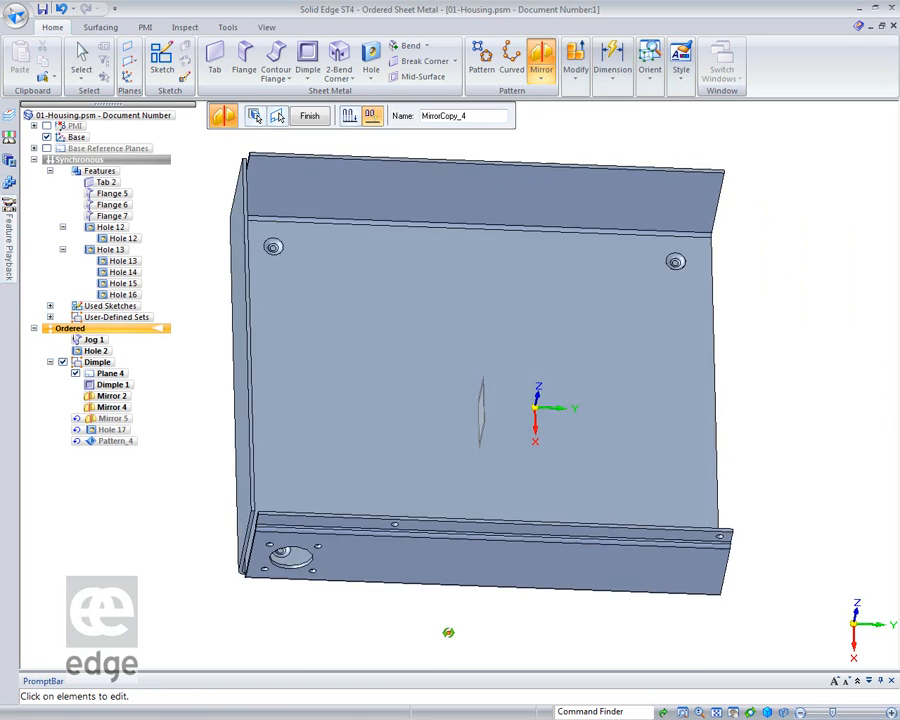
{"action": "middle_click_drag", "start_coordinate": [756, 449], "coordinate": [750, 309]}
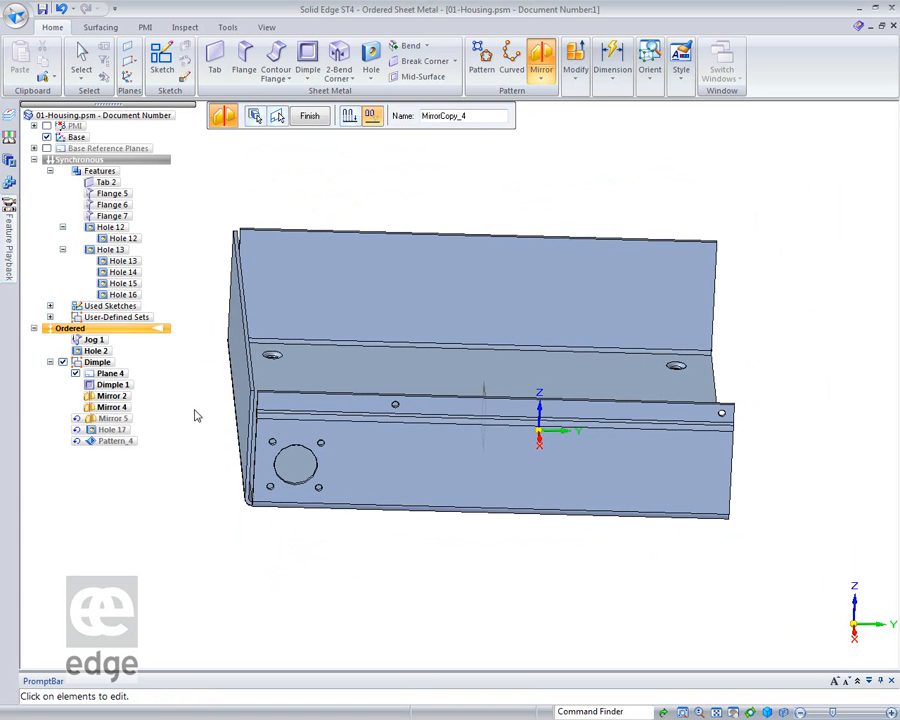
{"action": "left_click", "coordinate": [310, 117]}
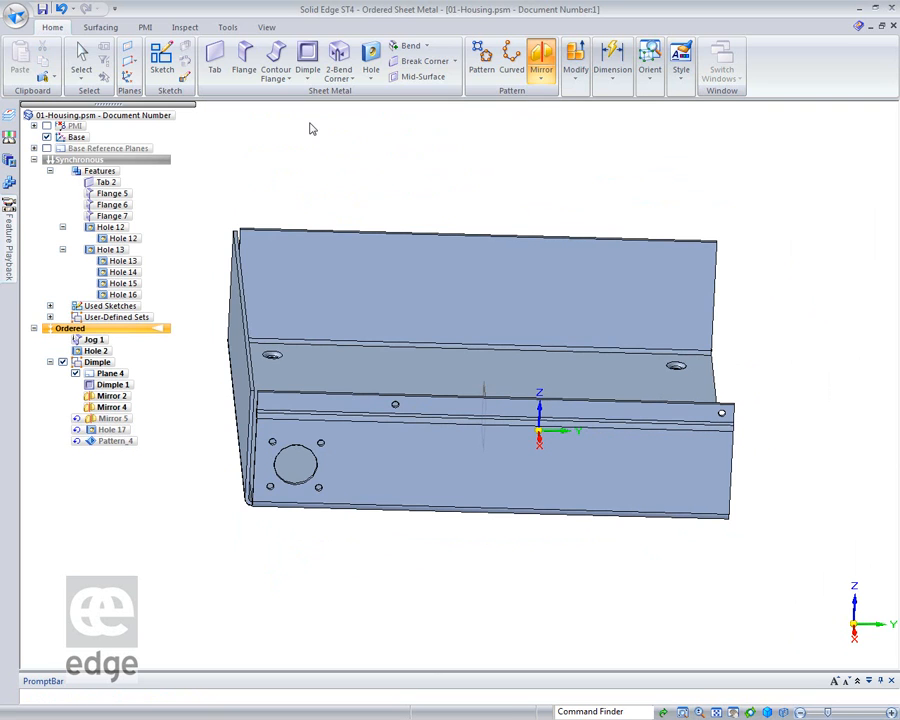
{"action": "left_click", "coordinate": [97, 429]}
{"action": "left_click", "coordinate": [150, 470]}
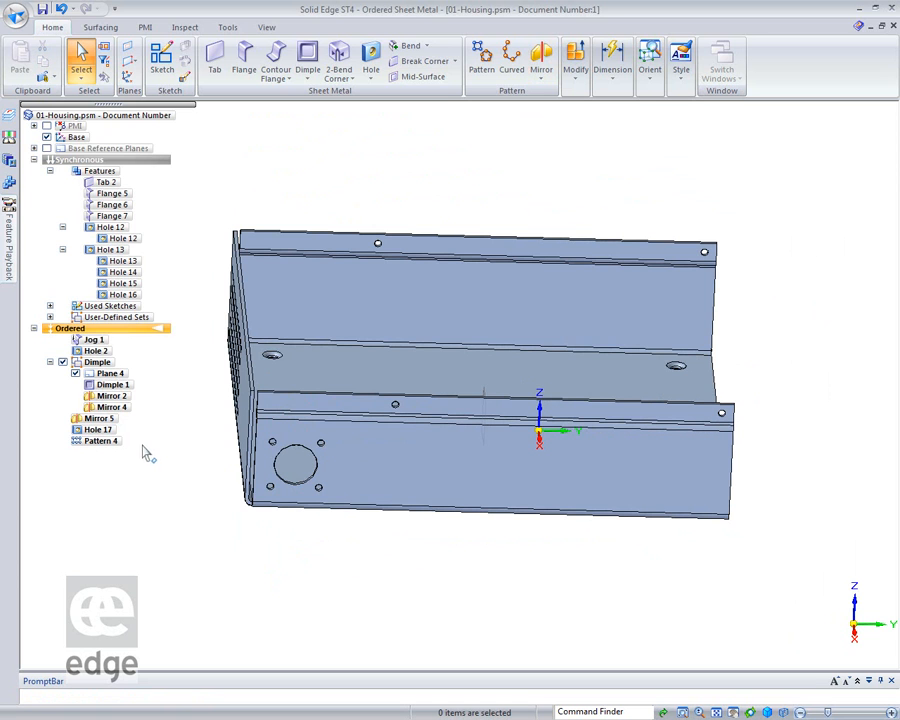
Open the profile of Hole 2 and unlock the 270 mm hole spacing dimension so that it becomes driven.
{"action": "left_click", "coordinate": [96, 351]}
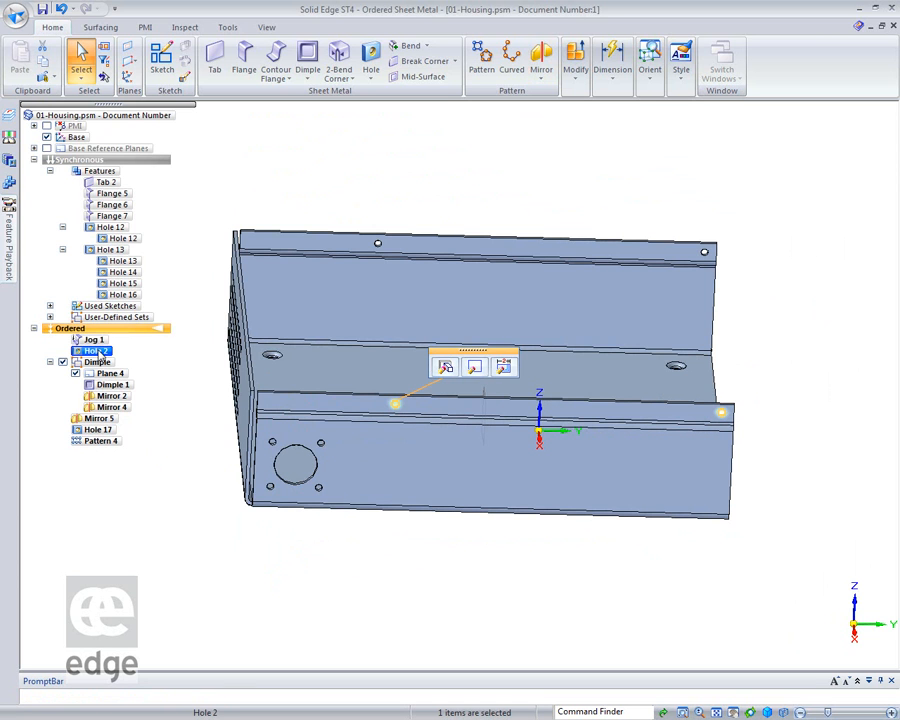
{"action": "right_click", "coordinate": [102, 352]}
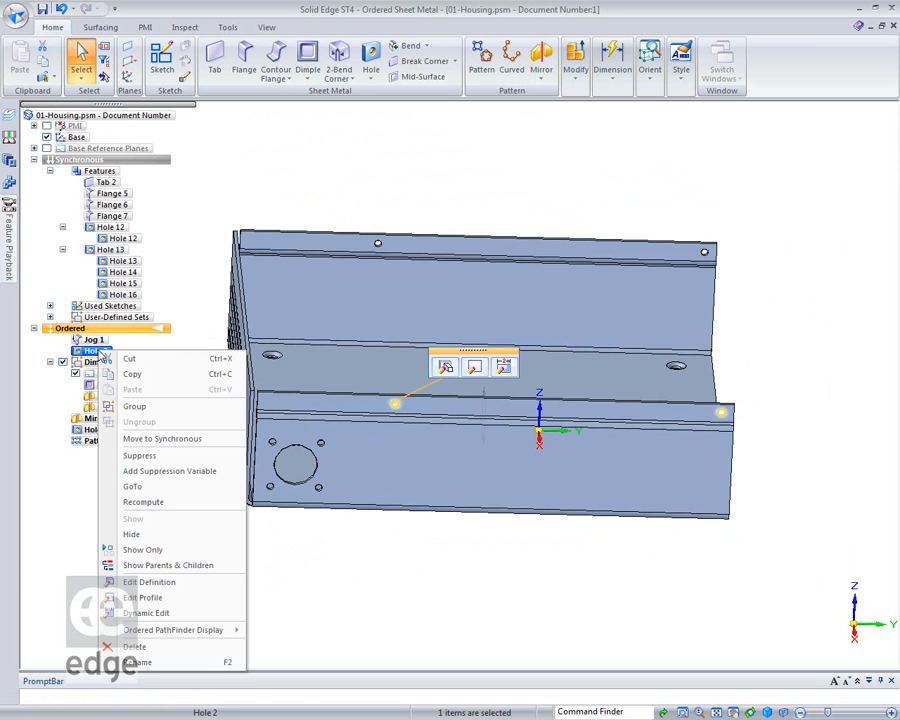
{"action": "left_click", "coordinate": [145, 597]}
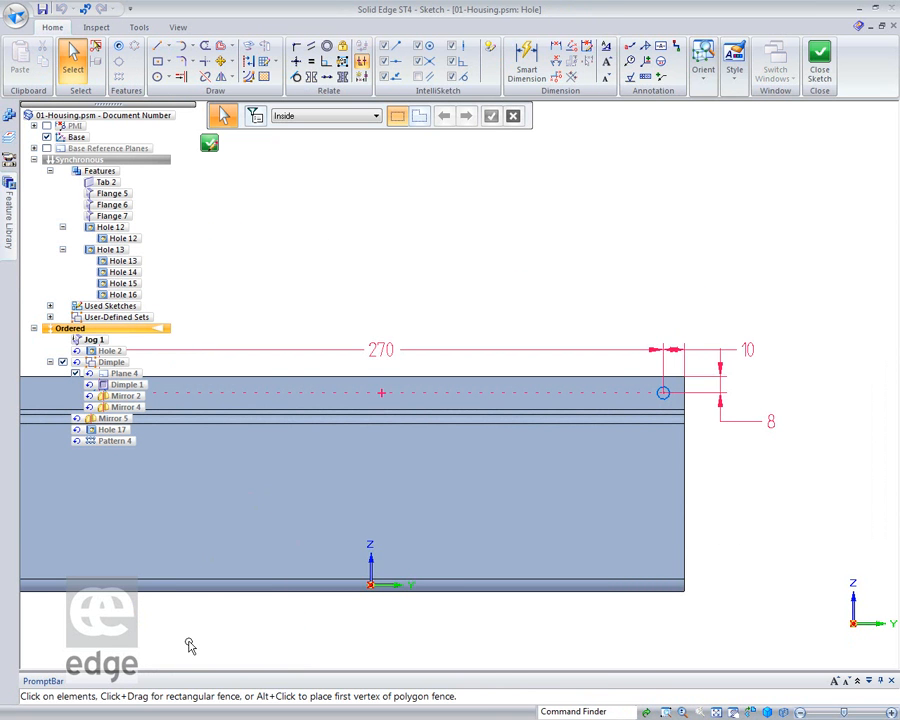
{"action": "mouse_move", "coordinate": [173, 630]}
{"action": "middle_mouse_down", "text": "shift"}
{"action": "mouse_move", "coordinate": [484, 568]}
{"action": "mouse_move", "coordinate": [478, 608]}
{"action": "middle_mouse_up", "text": "shift"}
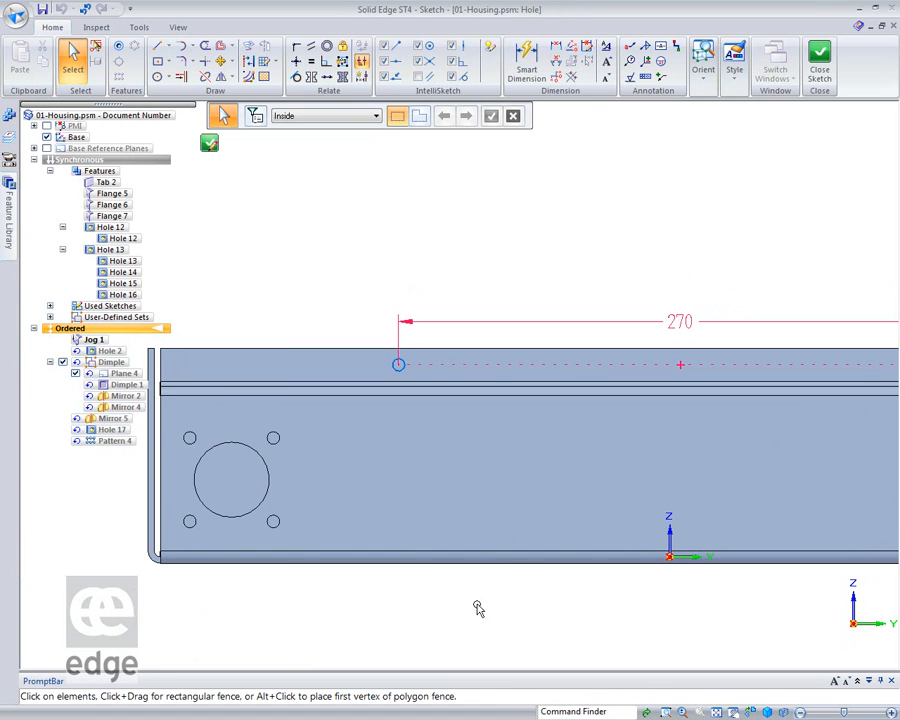
{"action": "left_click", "coordinate": [682, 333]}
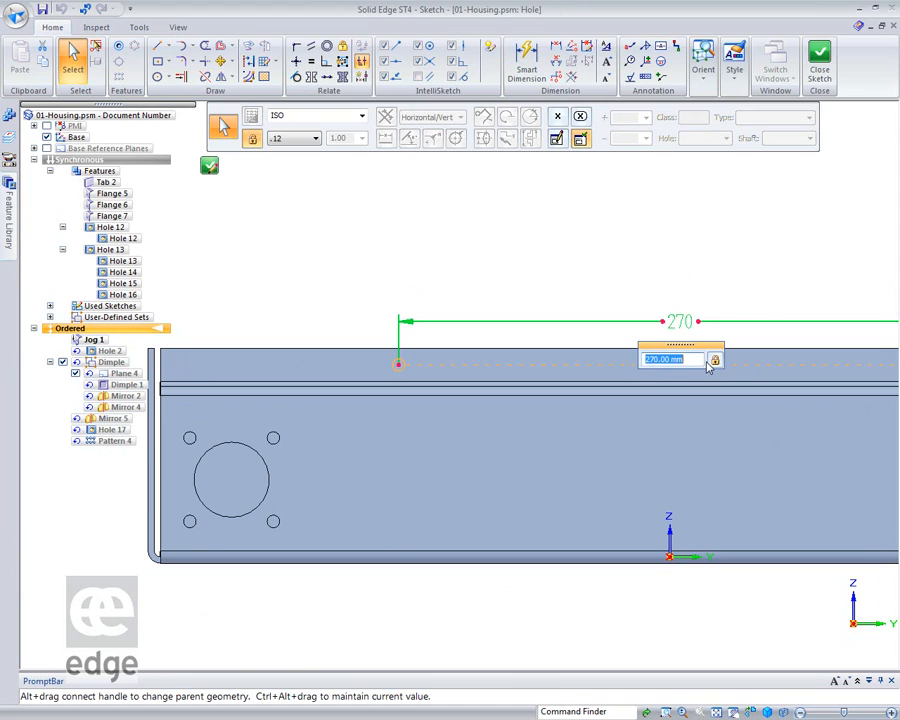
{"action": "left_click", "coordinate": [436, 211]}
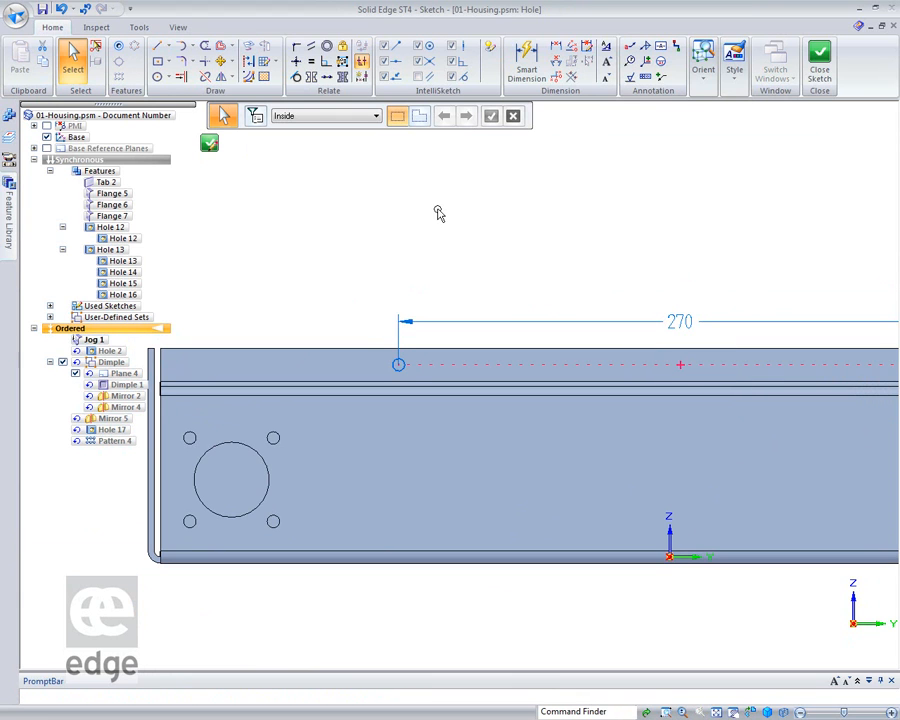
Dimension the hole nearest the fan opening 10 mm from the flange's end edge and finish the Hole 2 profile edit.
{"action": "right_click", "coordinate": [438, 211]}
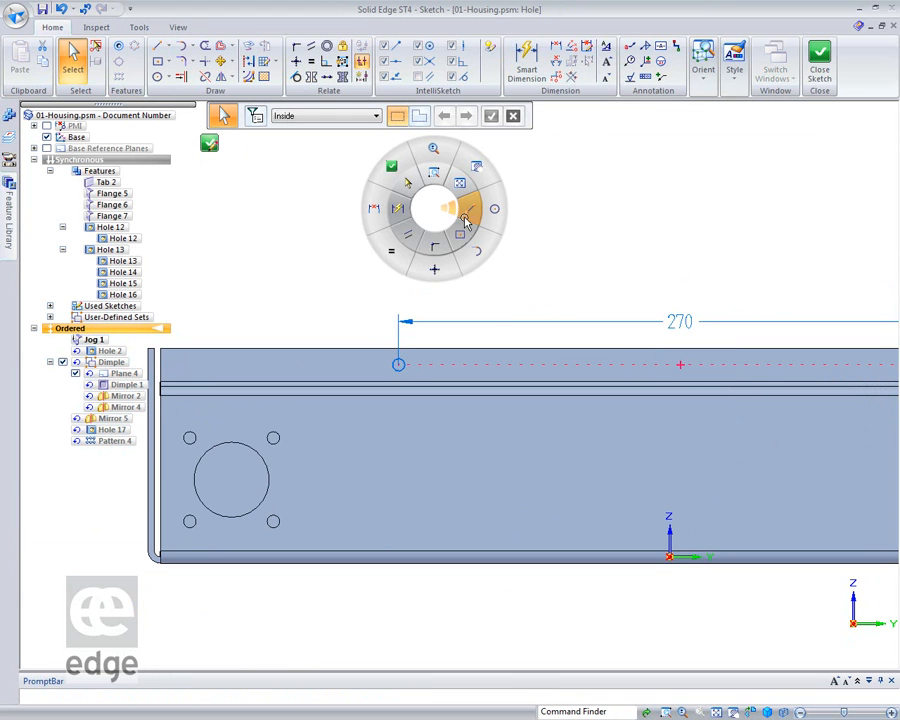
{"action": "left_click", "coordinate": [396, 212]}
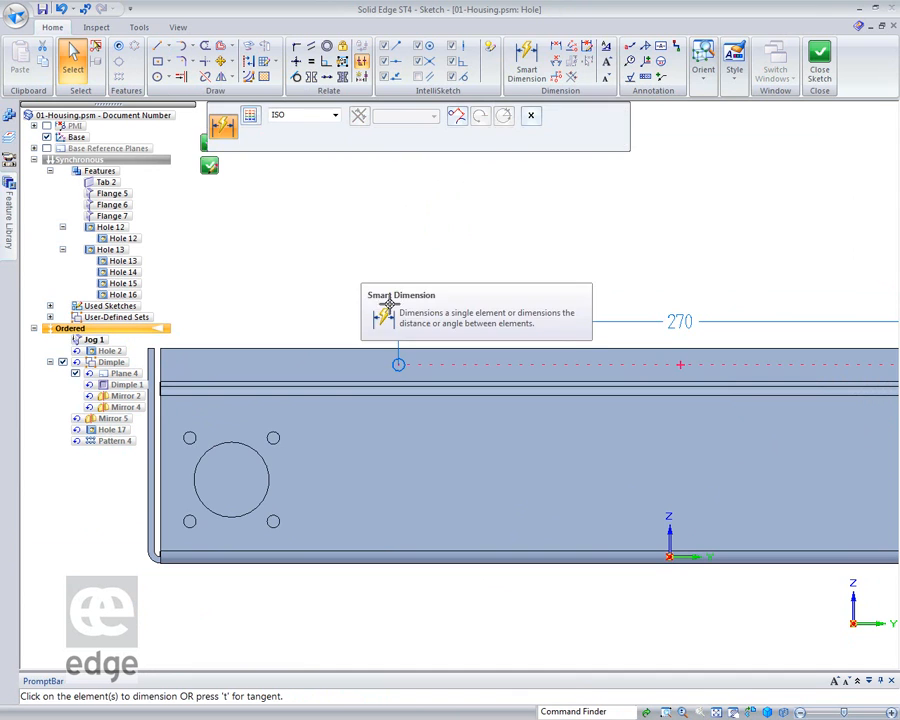
{"action": "left_click", "coordinate": [401, 360]}
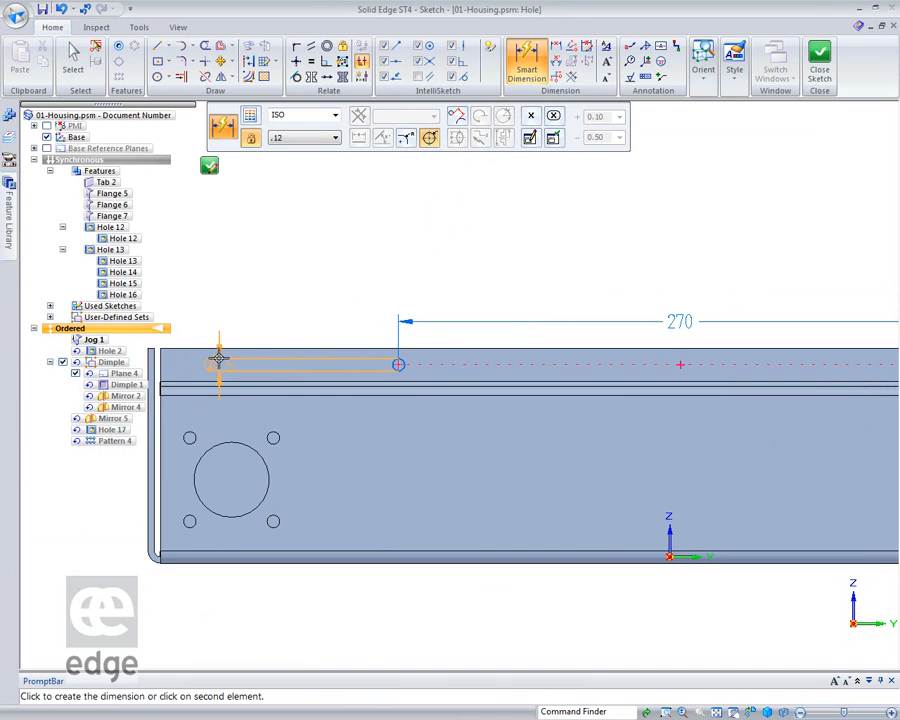
{"action": "left_click", "coordinate": [161, 356]}
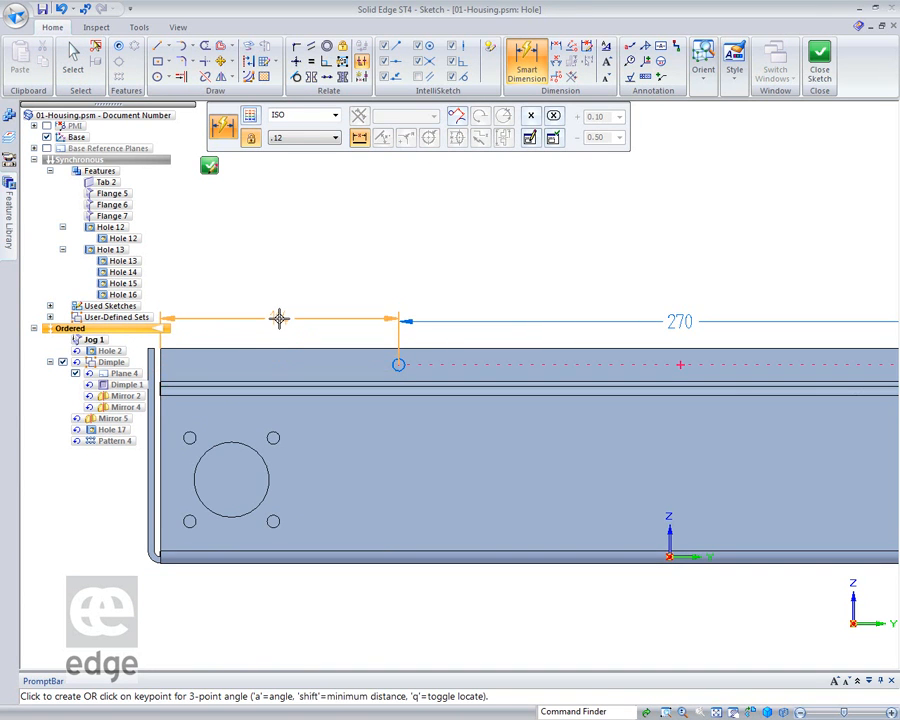
{"action": "left_click", "coordinate": [279, 318]}
{"action": "type", "text": "10"}
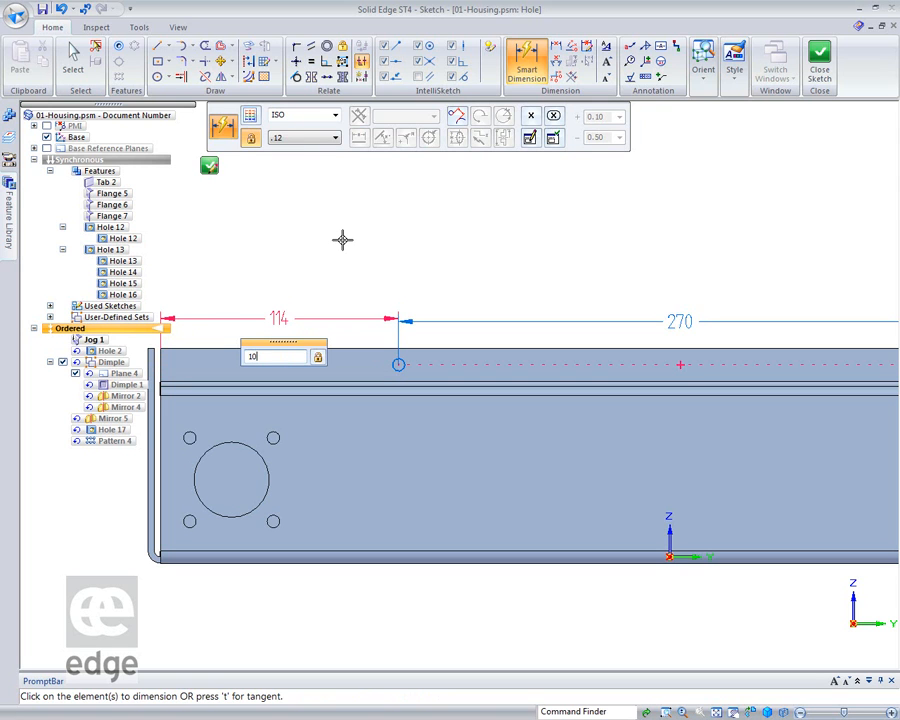
{"action": "key", "text": "Return"}
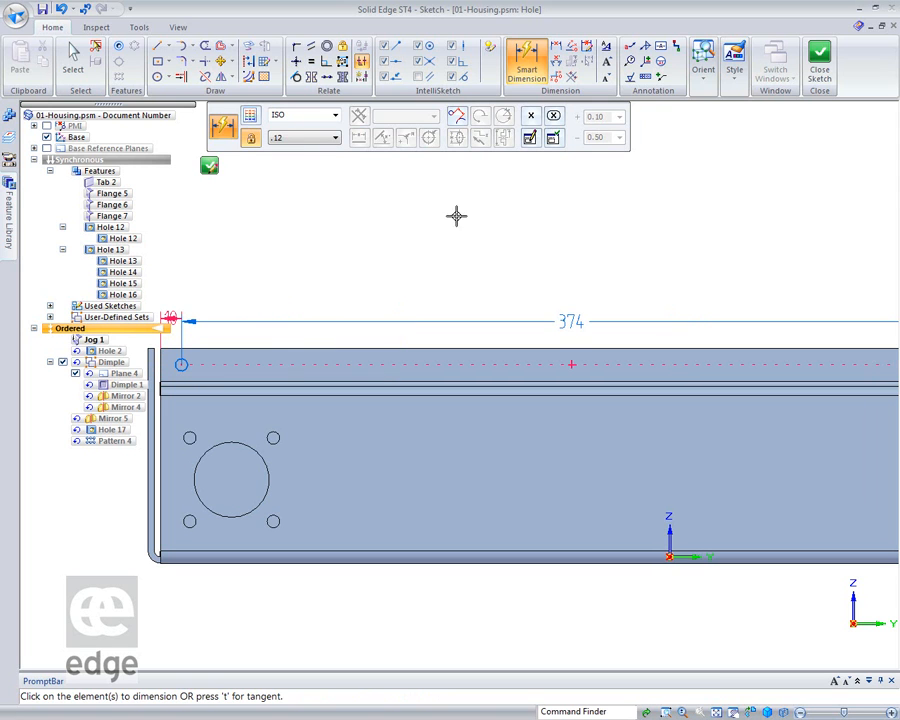
{"action": "left_click", "coordinate": [210, 167]}
{"action": "left_click", "coordinate": [374, 117]}
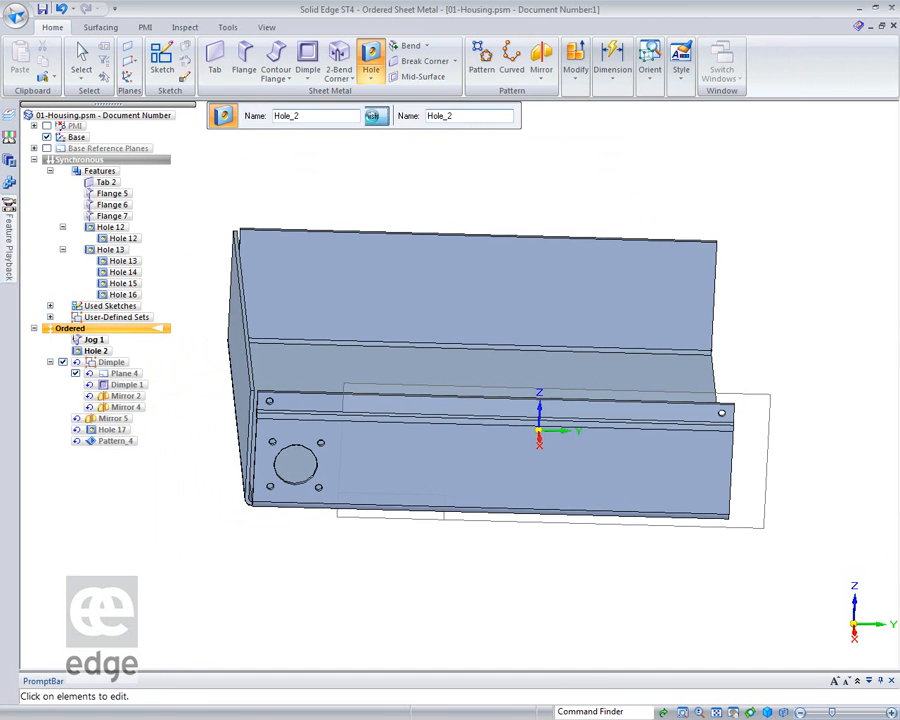
{"action": "left_click", "coordinate": [442, 173]}
Lengthen the housing by moving the perforated end flange together with the fan-hole faces 50 mm outward along the negative Y direction.
{"action": "middle_click_drag", "start_coordinate": [496, 186], "coordinate": [480, 230]}
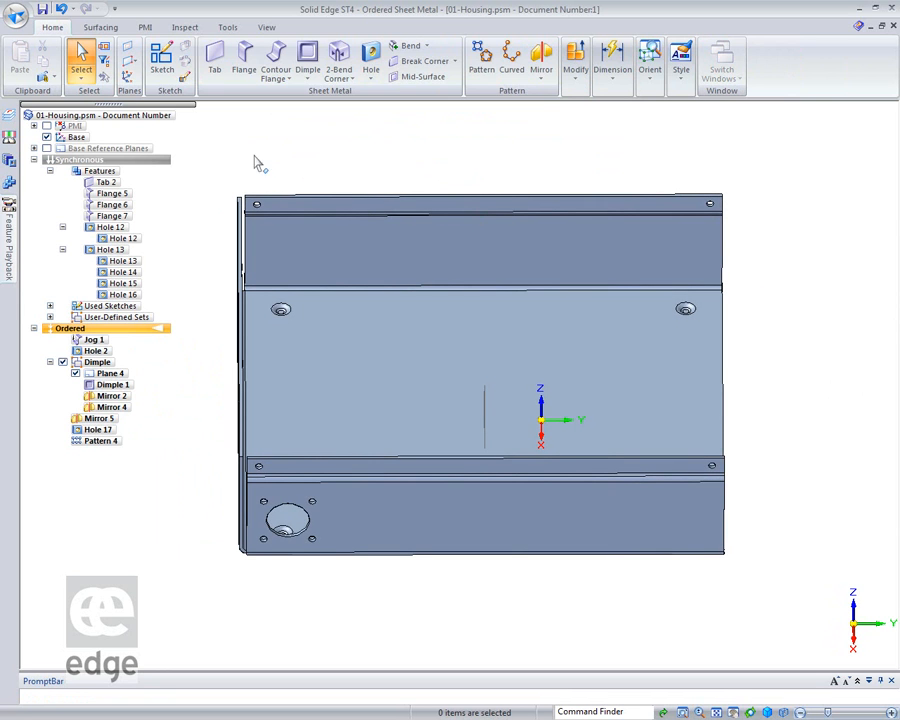
{"action": "left_click_drag", "start_coordinate": [193, 141], "coordinate": [370, 598]}
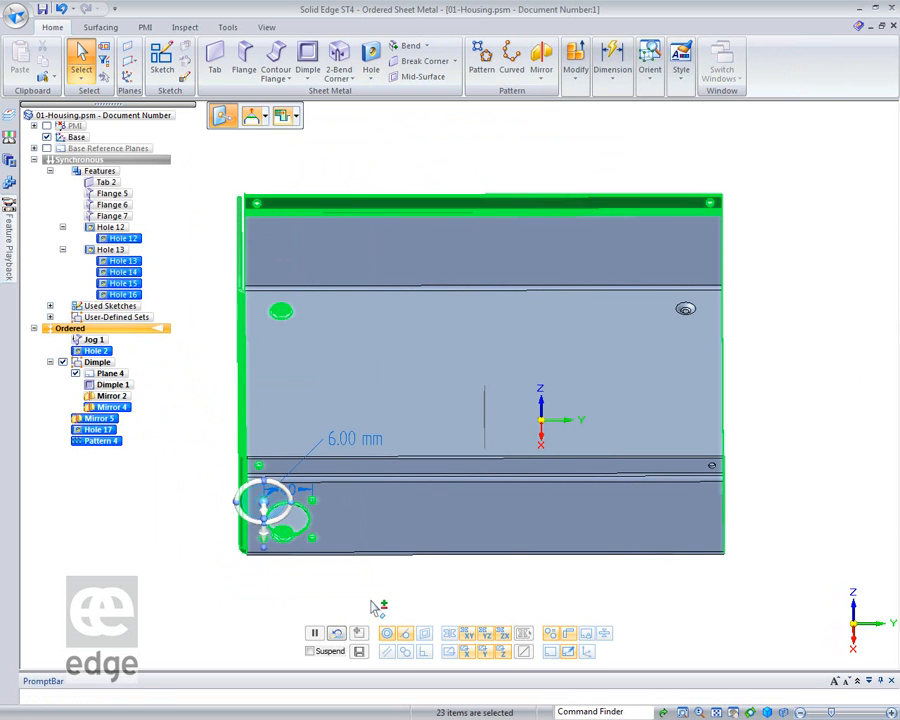
{"action": "left_click", "coordinate": [236, 502]}
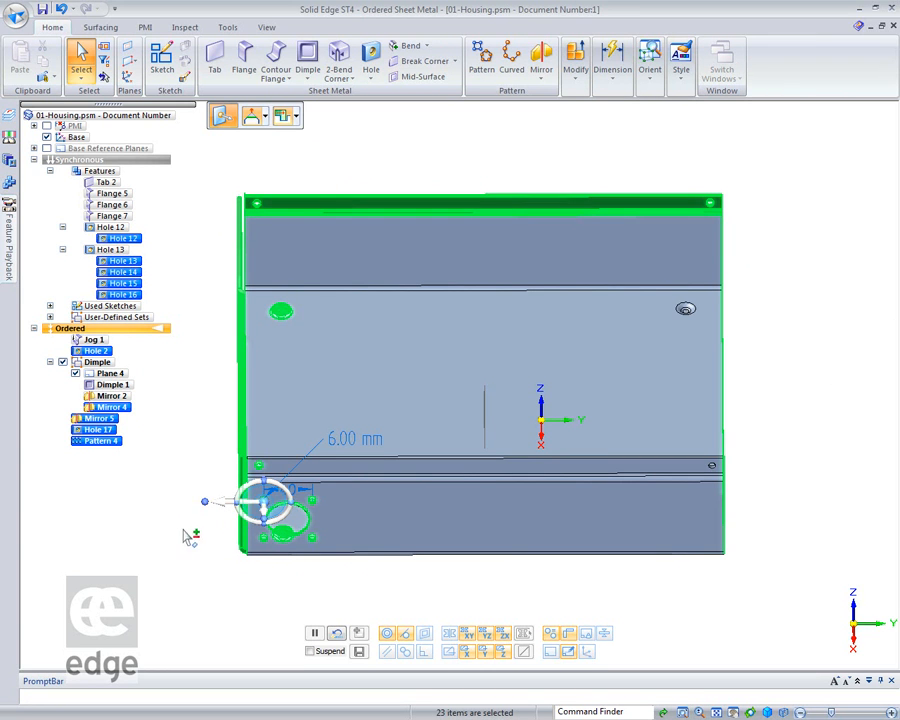
{"action": "left_click", "coordinate": [228, 505]}
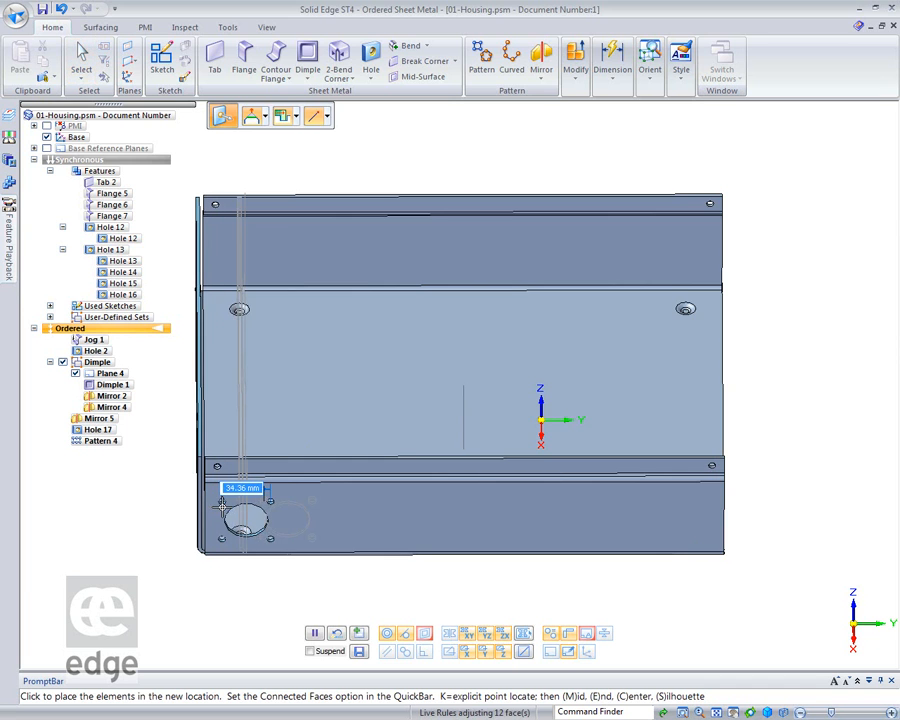
{"action": "type", "text": "50"}
{"action": "key", "text": "Return"}
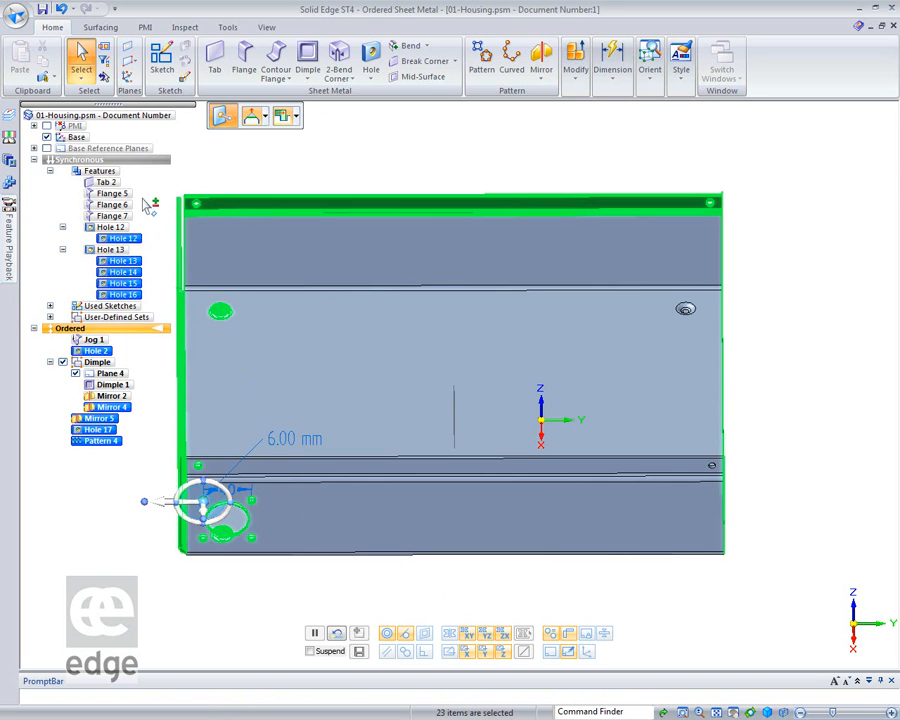
{"action": "left_click", "coordinate": [501, 597]}
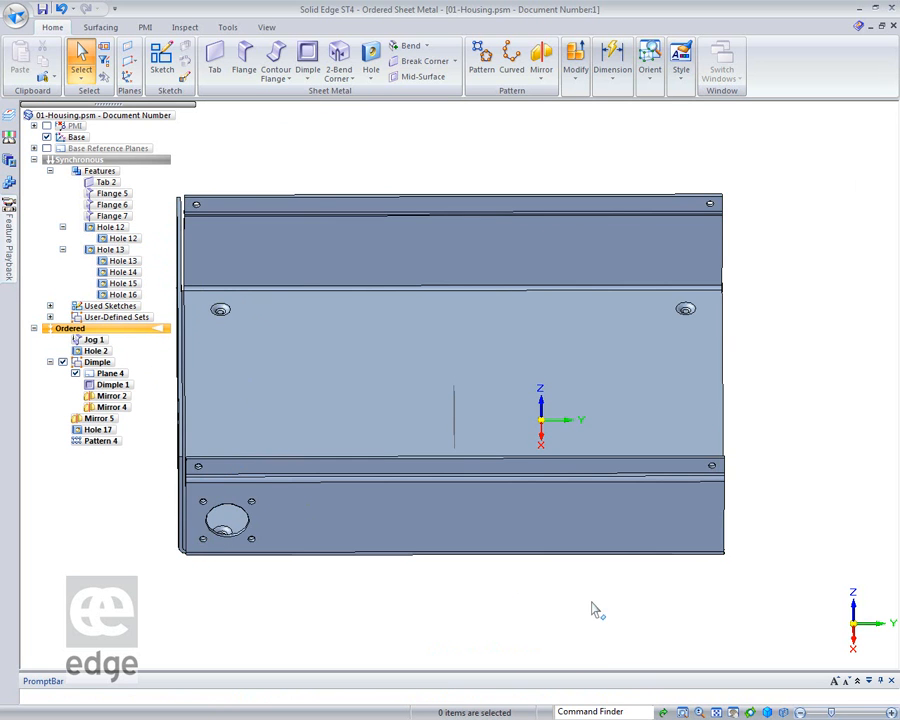
Widen the housing by moving the fan-hole side flange 40 mm outward along X with Maintain Symmetry About Base Planes enabled.
{"action": "middle_click_drag", "start_coordinate": [127, 565], "coordinate": [66, 563]}
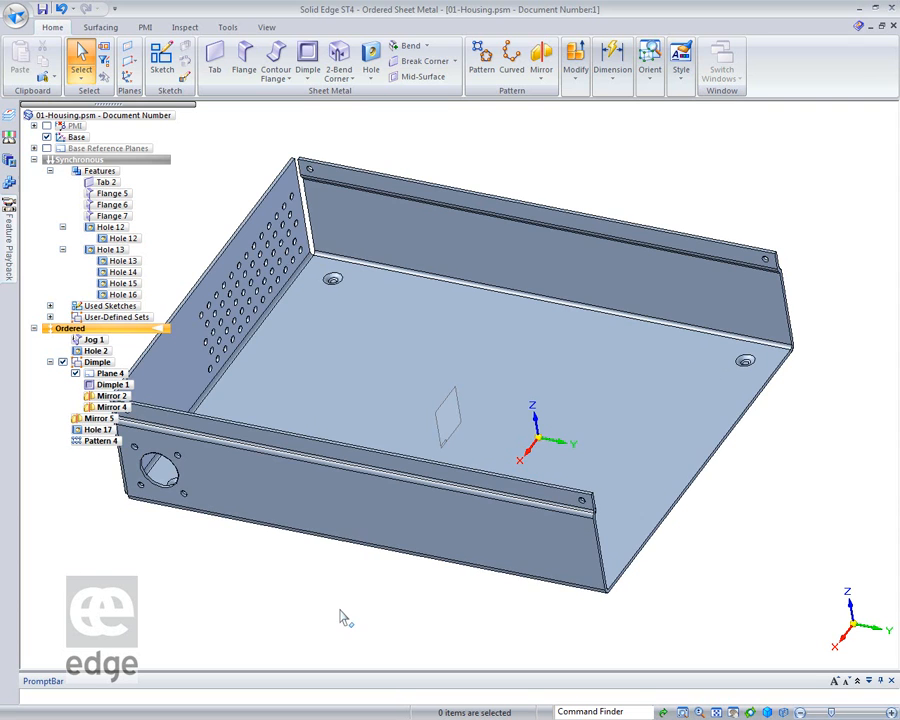
{"action": "middle_click", "coordinate": [340, 610]}
{"action": "middle_click", "coordinate": [340, 610]}
{"action": "middle_click_drag", "start_coordinate": [352, 616], "coordinate": [211, 595]}
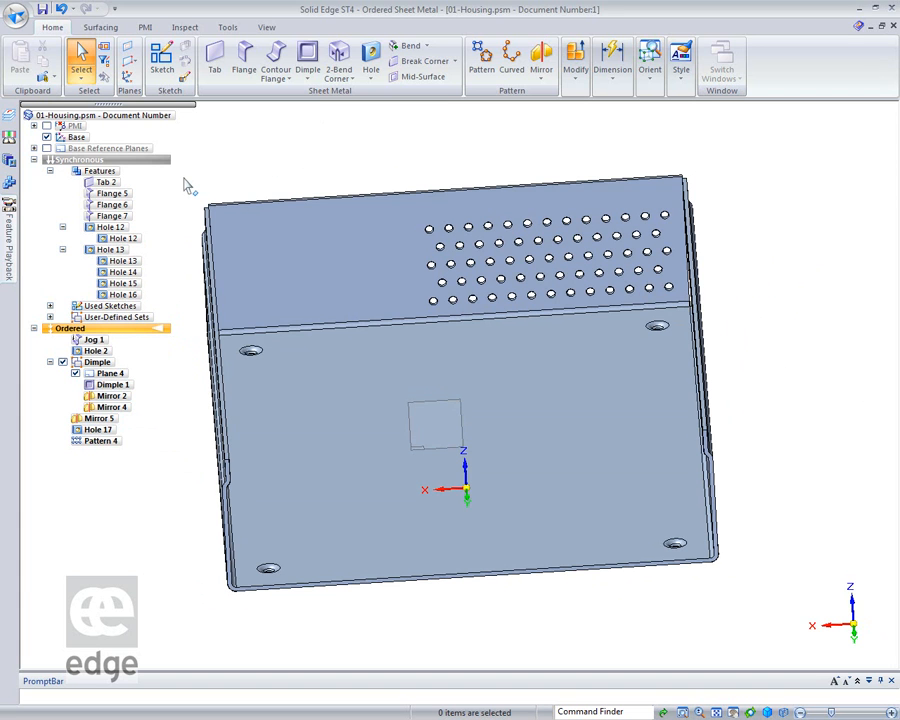
{"action": "left_click_drag", "start_coordinate": [182, 180], "coordinate": [325, 634]}
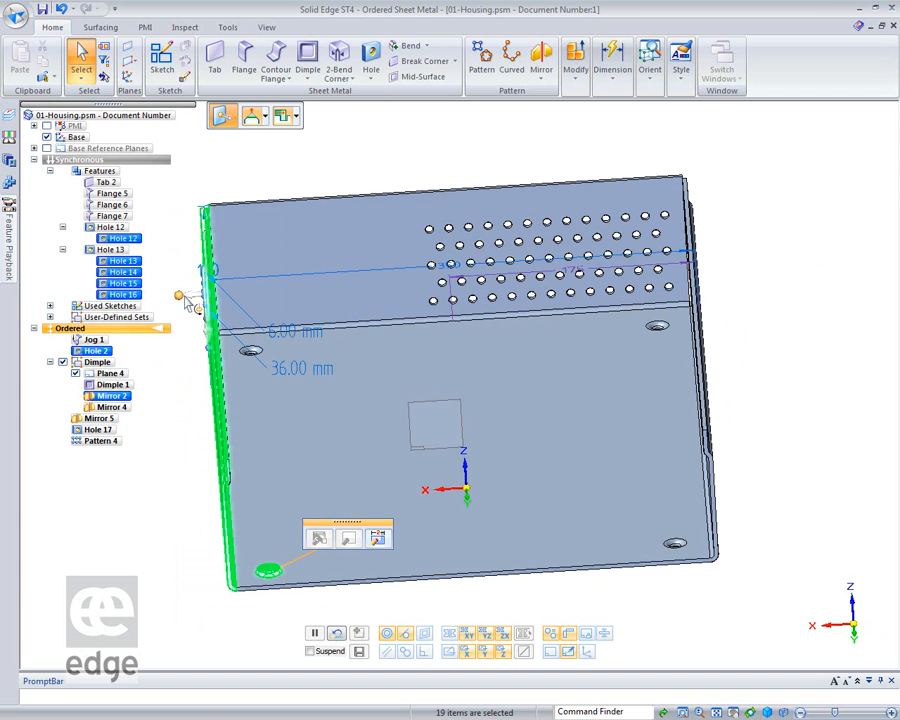
{"action": "left_click", "coordinate": [193, 298]}
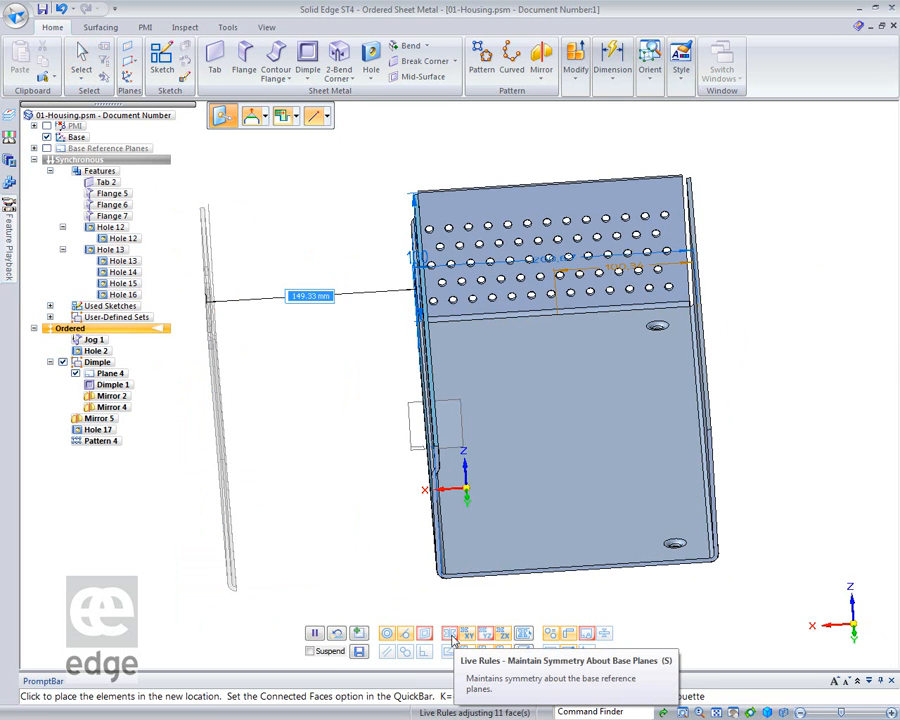
{"action": "left_click", "coordinate": [452, 636]}
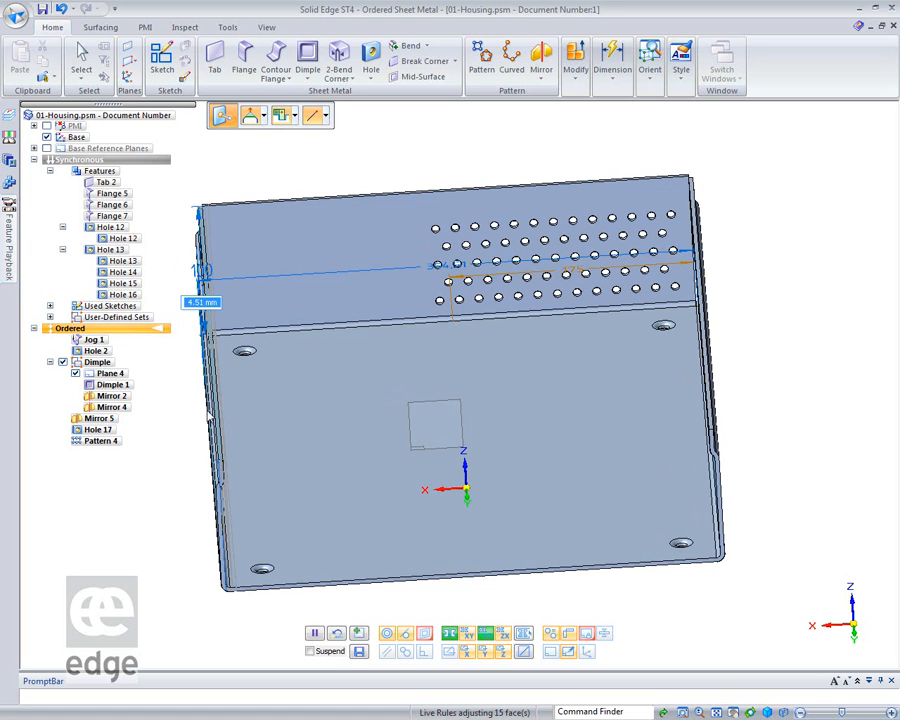
{"action": "type", "text": "43"}
{"action": "type", "text": "0"}
{"action": "key", "text": "Return"}
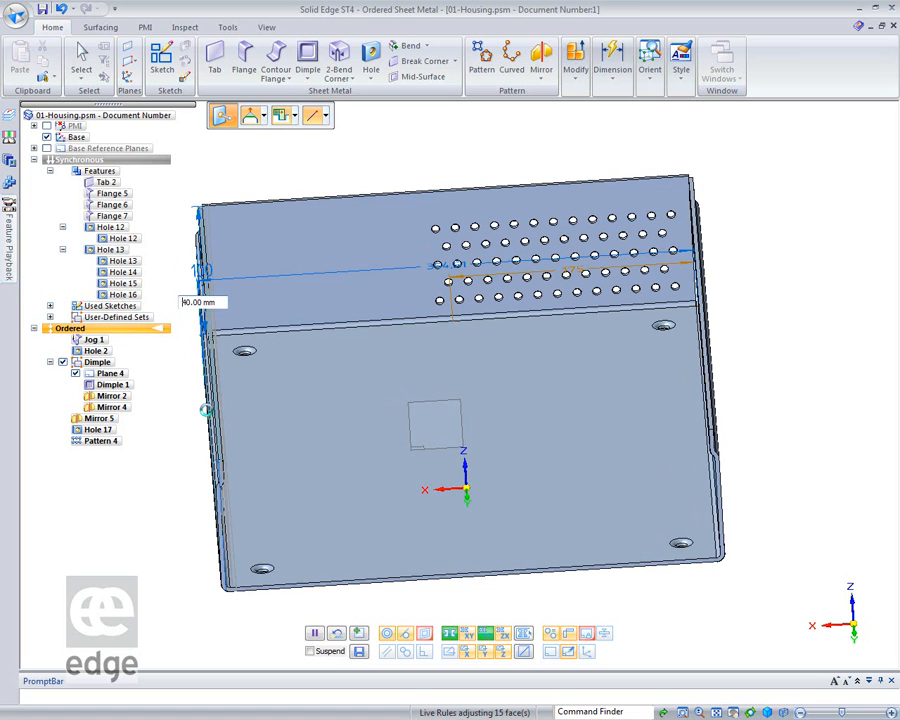
{"action": "key", "text": "Escape"}
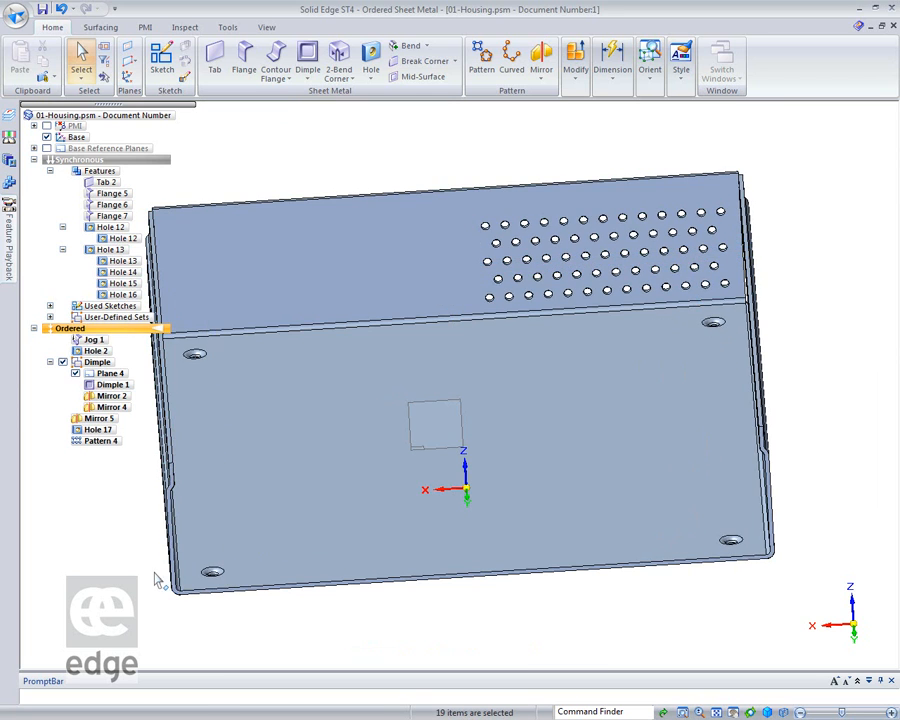
Create a flat pattern of the housing with the floor face oriented upward, aligned to the fan-hole side flange's lower edge.
{"action": "middle_click_drag", "start_coordinate": [673, 446], "coordinate": [620, 452]}
{"action": "scroll", "coordinate": [620, 452], "scroll_direction": "down", "scroll_amount": 4}
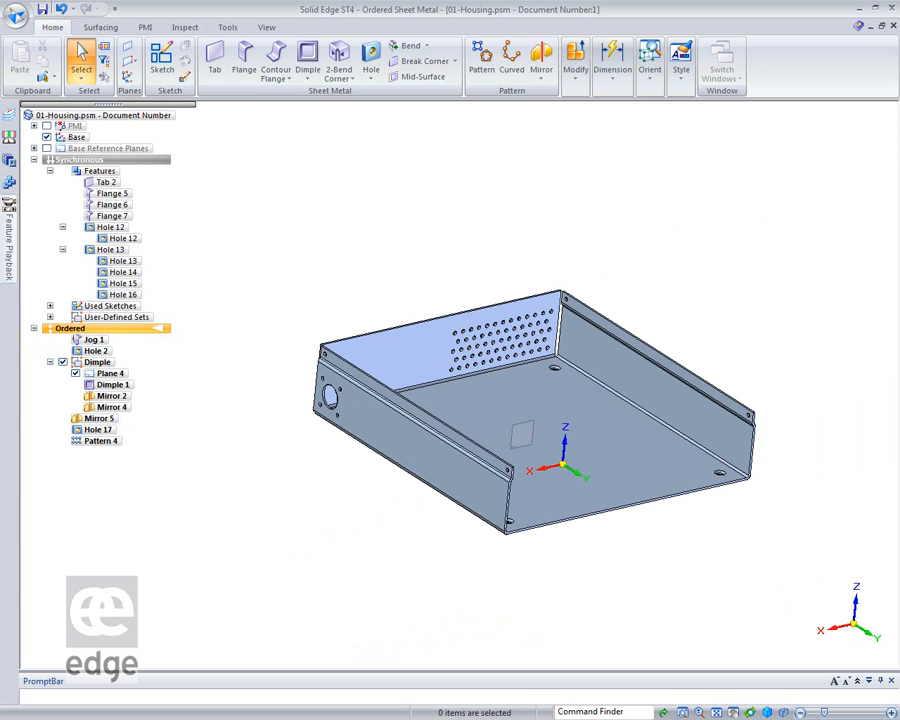
{"action": "middle_click_drag", "start_coordinate": [368, 500], "coordinate": [323, 465]}
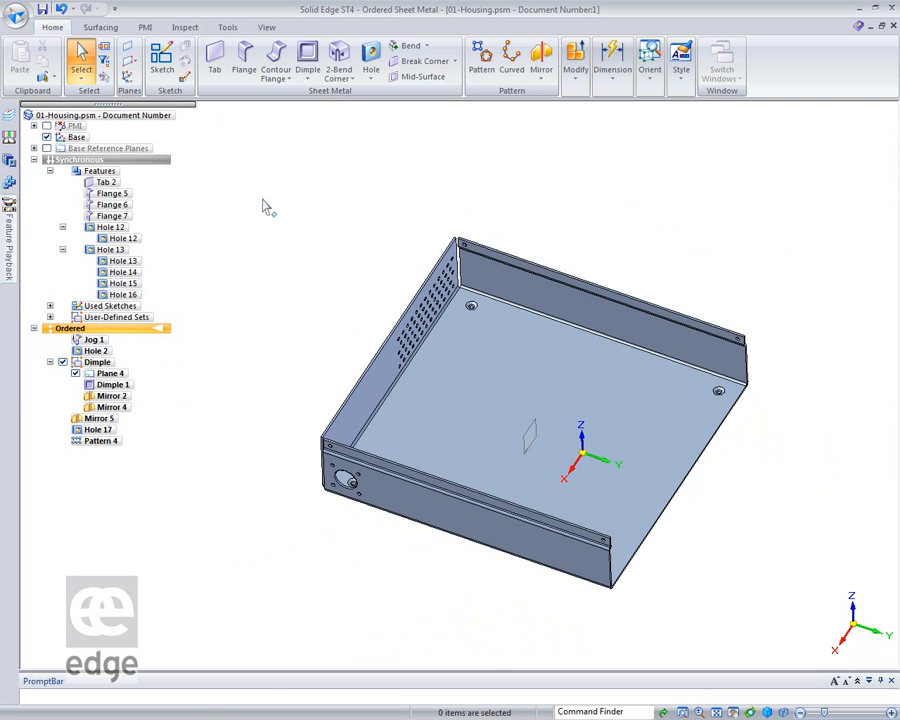
{"action": "left_click", "coordinate": [228, 27]}
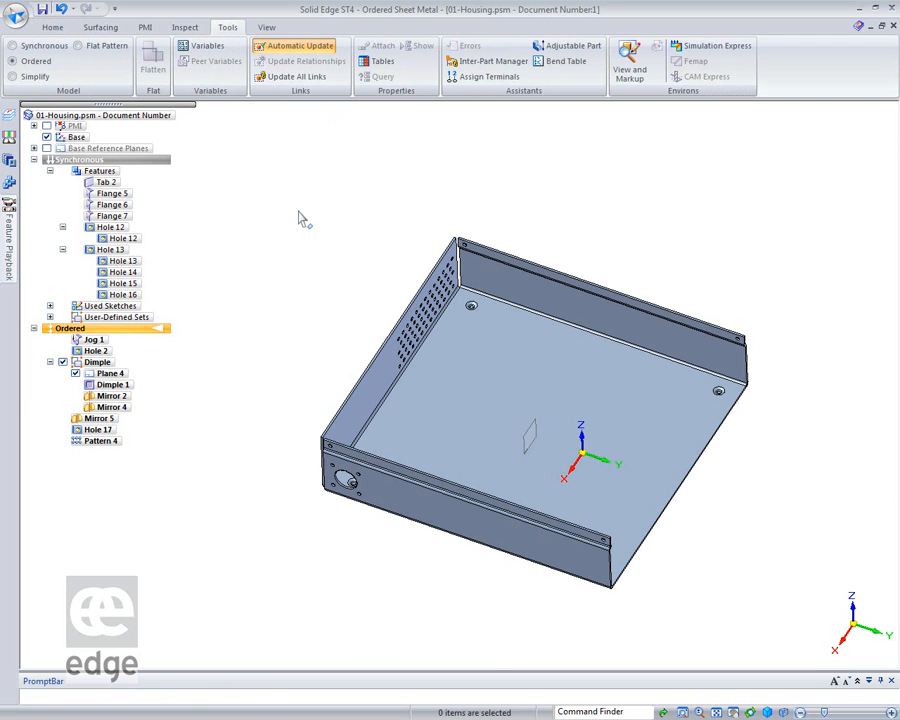
{"action": "left_click", "coordinate": [79, 45]}
{"action": "left_click", "coordinate": [478, 388]}
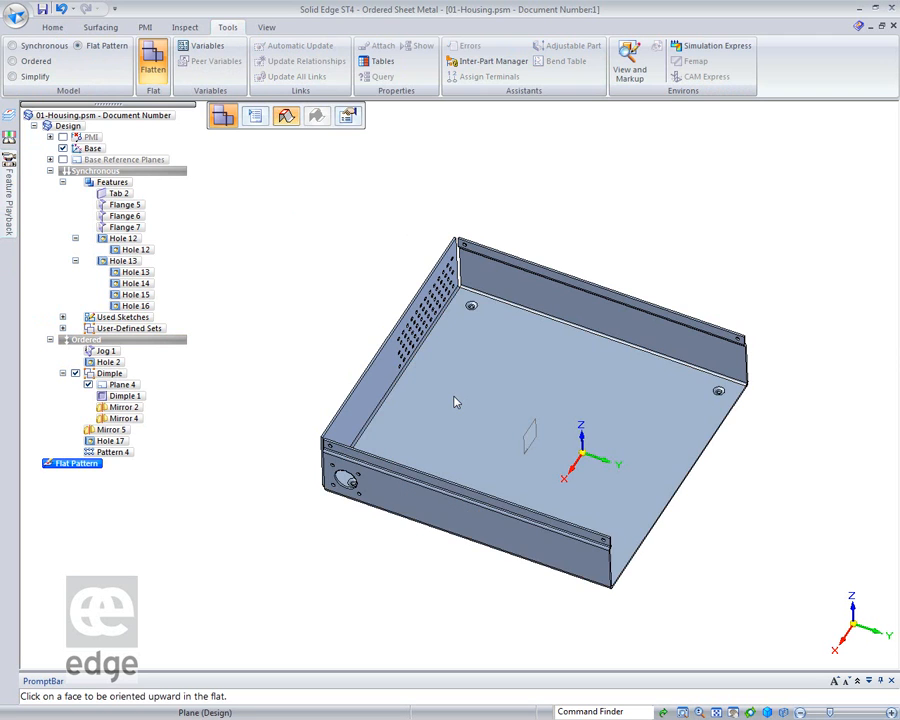
{"action": "left_click", "coordinate": [398, 519]}
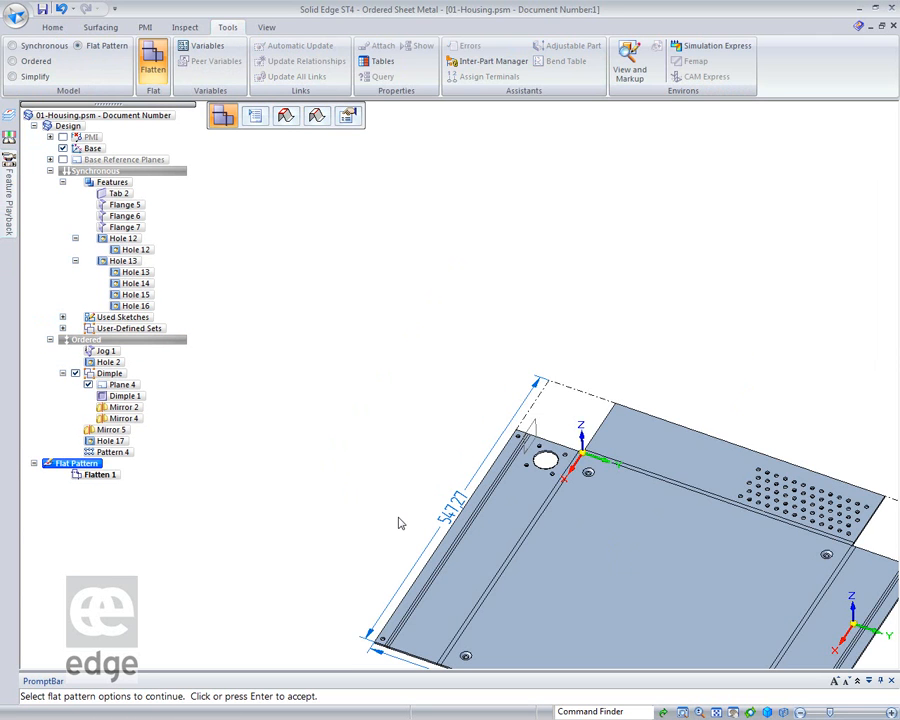
{"action": "middle_click", "coordinate": [378, 446]}
{"action": "middle_click", "coordinate": [378, 446]}
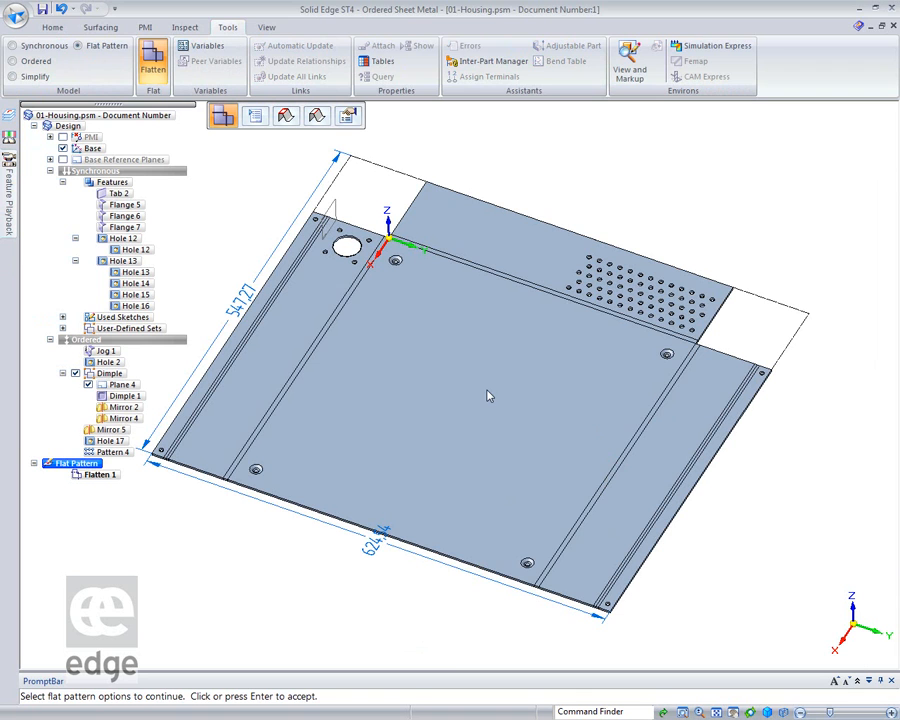
Start a Tab on the flattened perforated flange and sketch a three-sided rectangular profile outward from its fan-opening-side edge, near the outer corner.
{"action": "left_click", "coordinate": [52, 27]}
{"action": "left_click", "coordinate": [214, 60]}
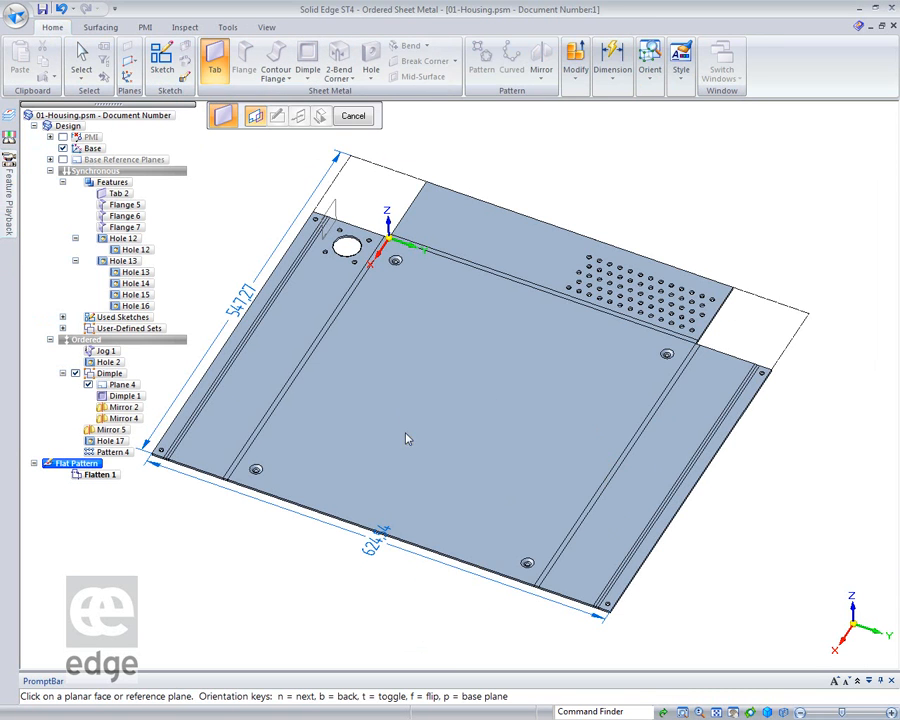
{"action": "left_click", "coordinate": [423, 216]}
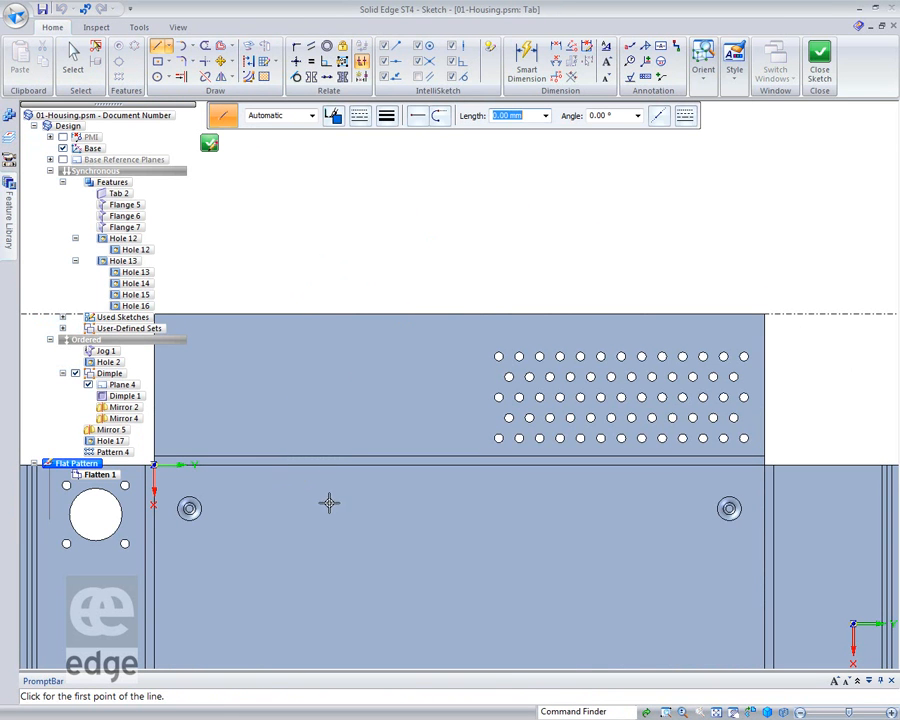
{"action": "left_click", "coordinate": [434, 384]}
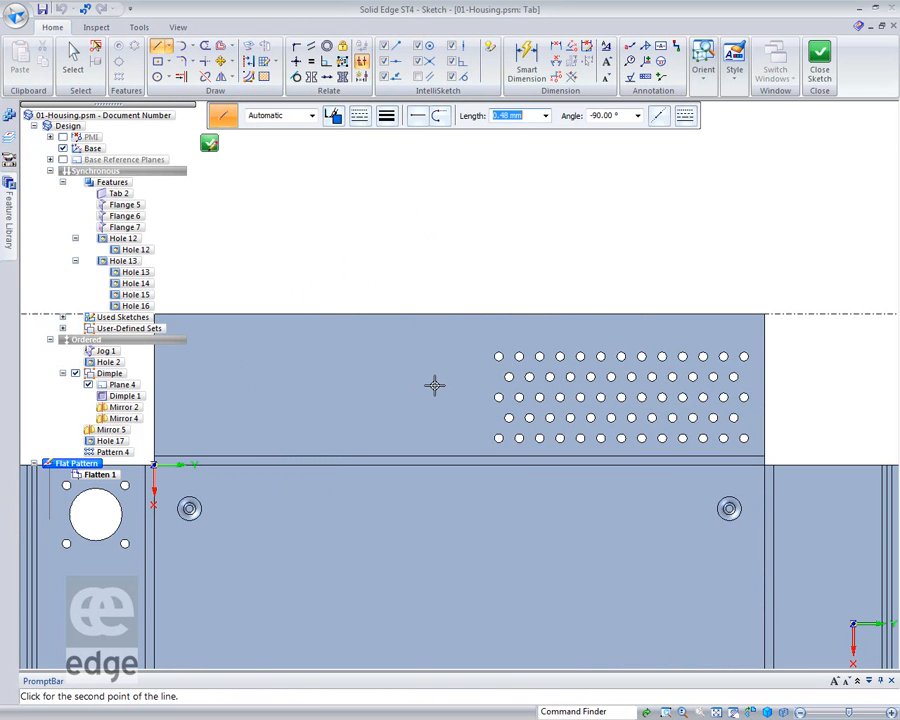
{"action": "right_click", "coordinate": [321, 391]}
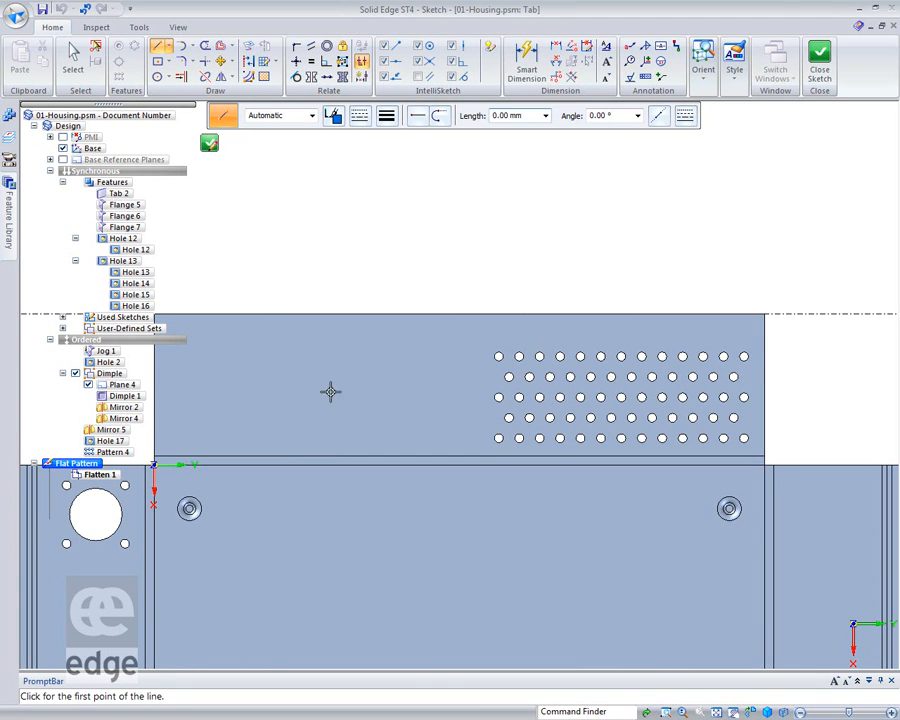
{"action": "middle_click_drag", "start_coordinate": [331, 388], "coordinate": [598, 424], "text": "shift"}
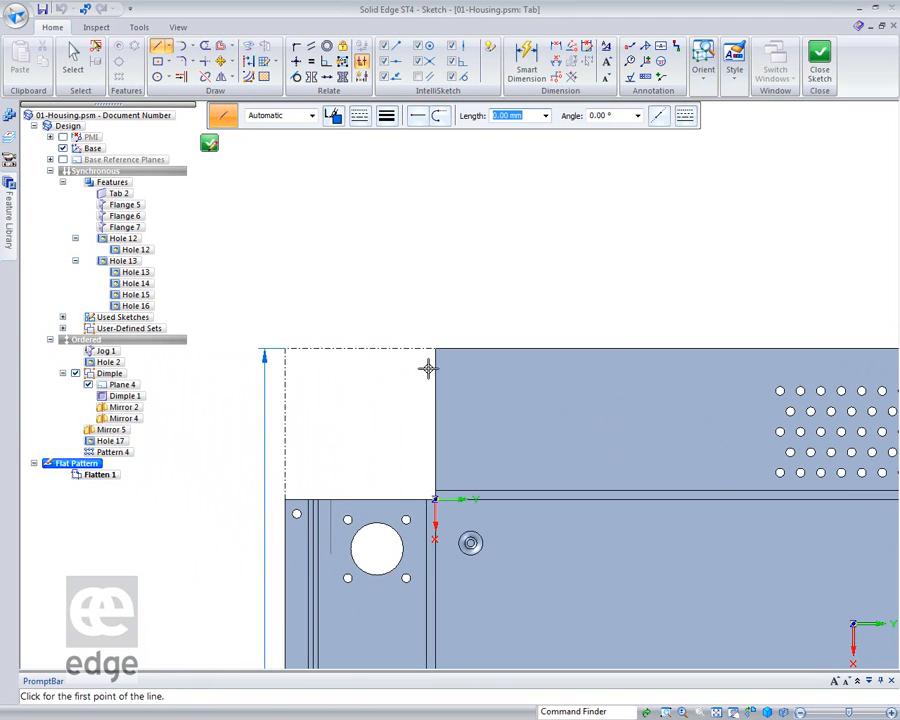
{"action": "left_click", "coordinate": [434, 367]}
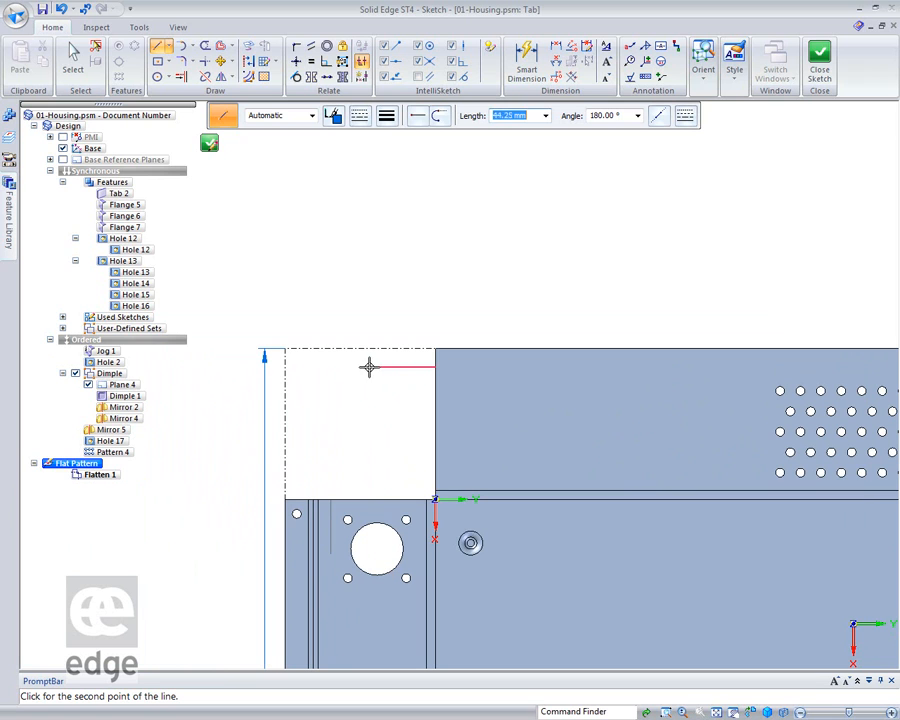
{"action": "left_click", "coordinate": [355, 367]}
{"action": "left_click", "coordinate": [355, 410]}
{"action": "left_click", "coordinate": [435, 410]}
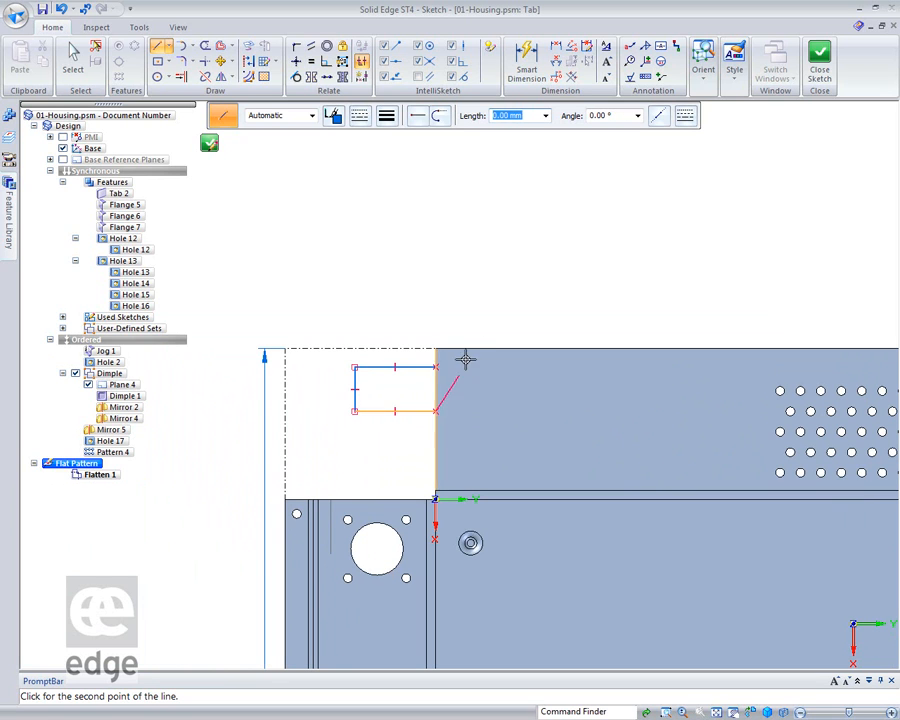
{"action": "right_click", "coordinate": [342, 173]}
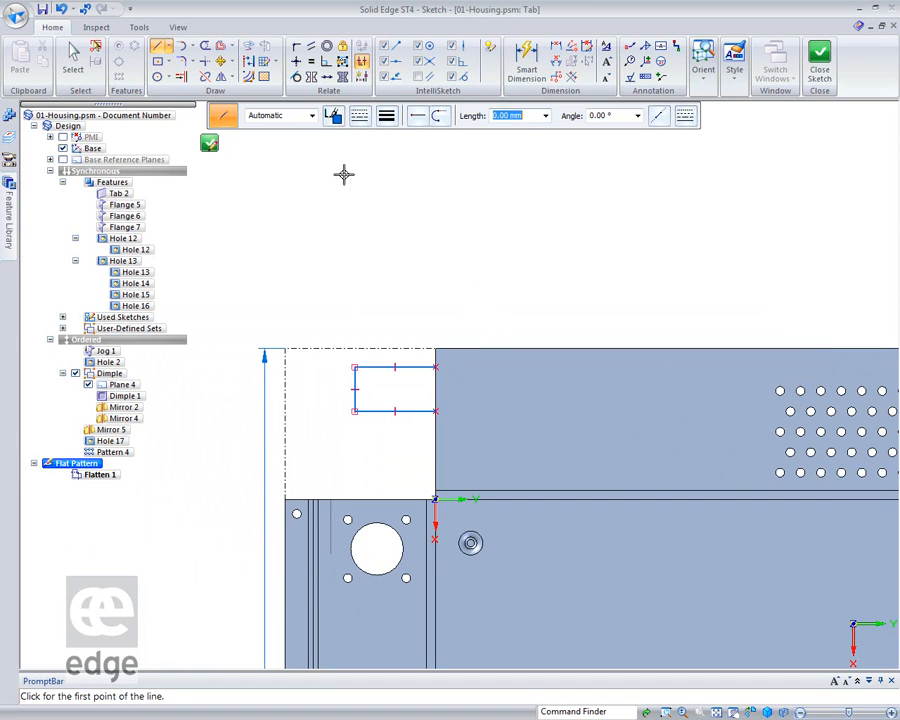
Close the tab sketch, accept the material side inside the rectangular profile and finish the tab on the flat pattern.
{"action": "left_click", "coordinate": [209, 145]}
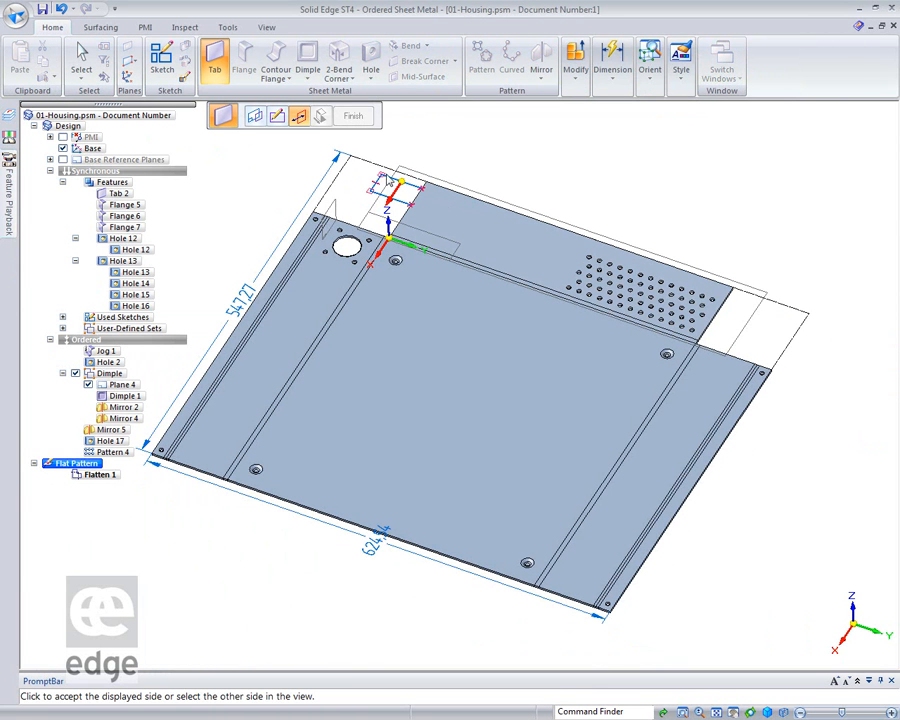
{"action": "left_click", "coordinate": [395, 194]}
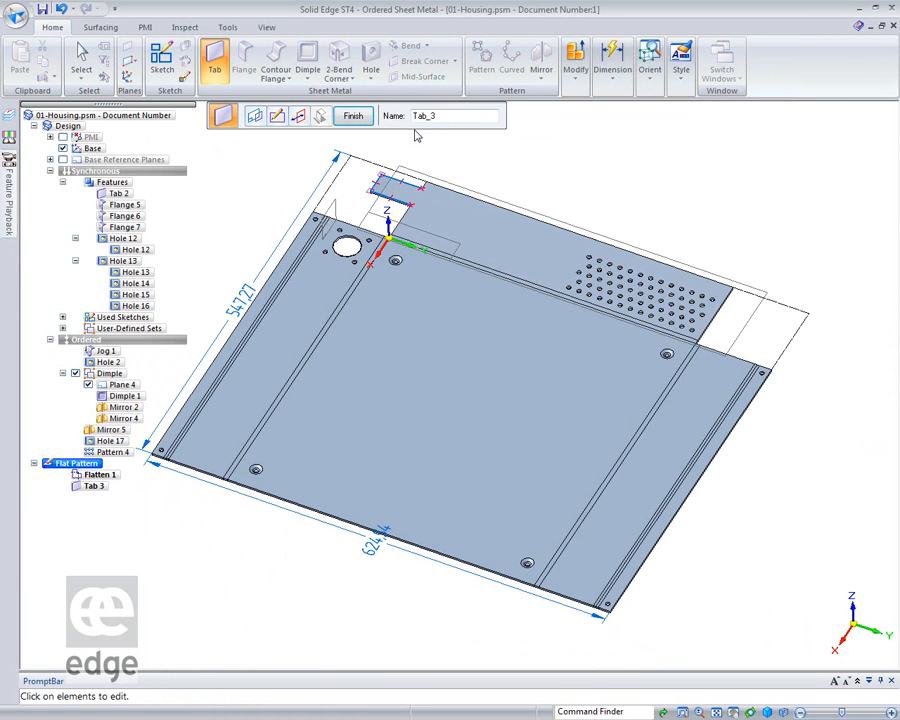
{"action": "left_click", "coordinate": [353, 116]}
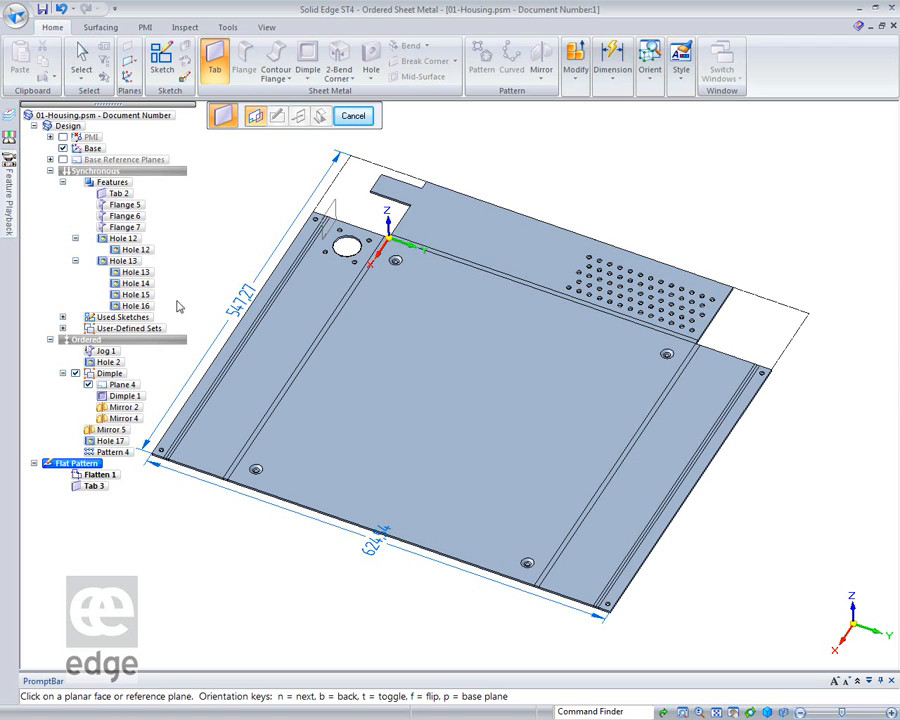
Switch from the flat pattern to the synchronous model and on to the ordered model, and examine the folded housing's perforated flange.
{"action": "left_click", "coordinate": [228, 27]}
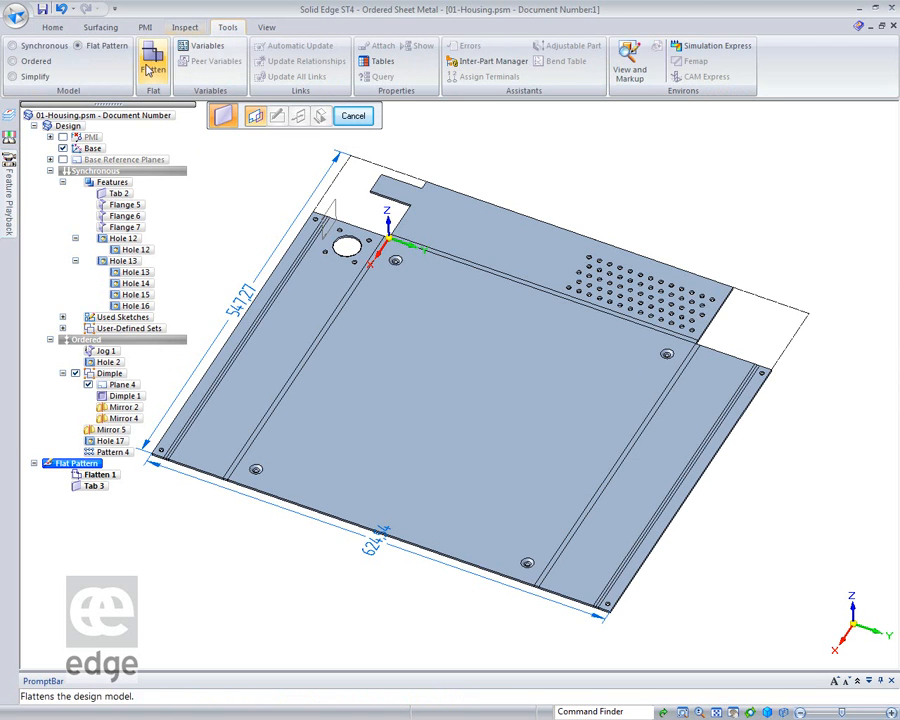
{"action": "left_click", "coordinate": [14, 47]}
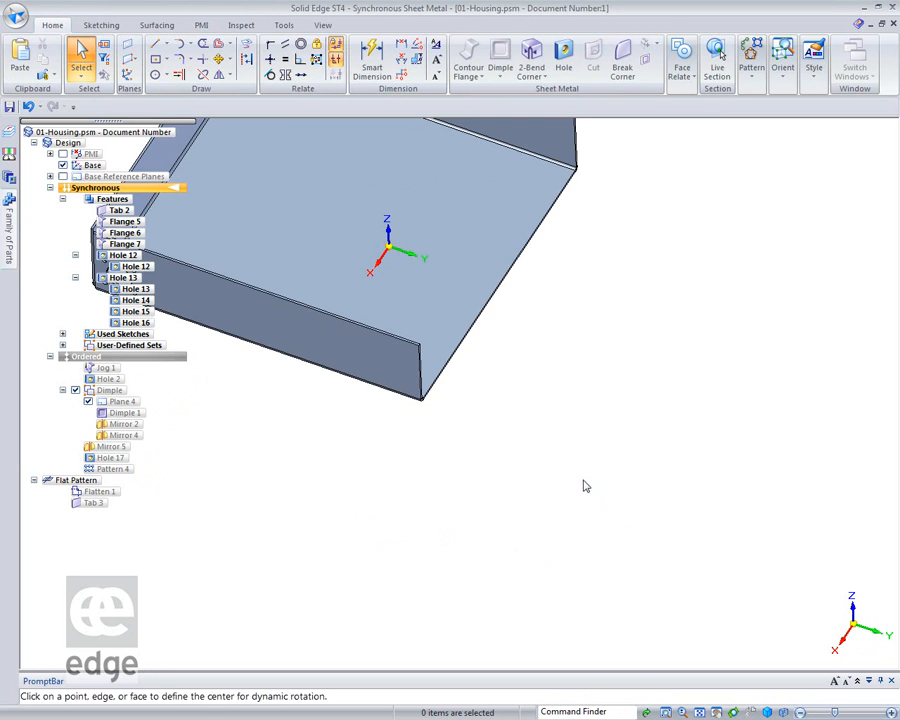
{"action": "middle_click", "coordinate": [584, 481]}
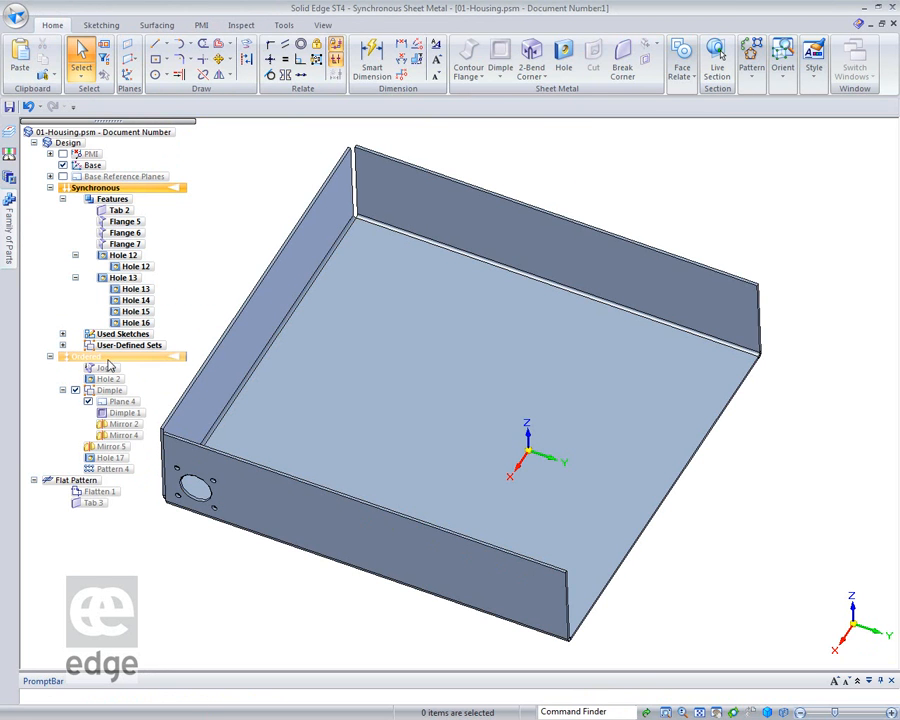
{"action": "left_click", "coordinate": [108, 362]}
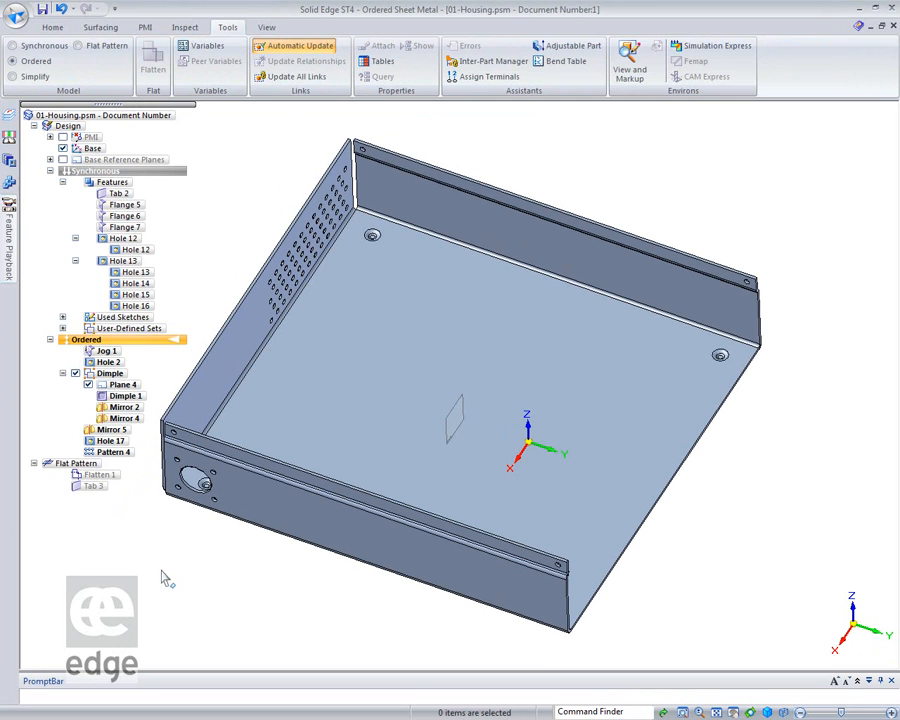
{"action": "middle_click_drag", "start_coordinate": [221, 556], "coordinate": [331, 572]}
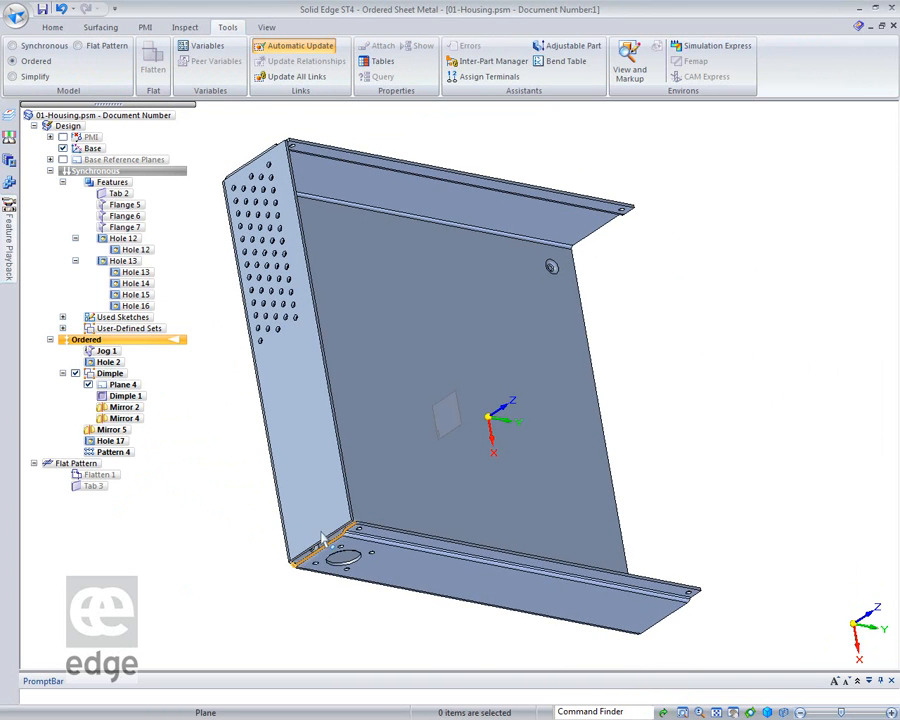